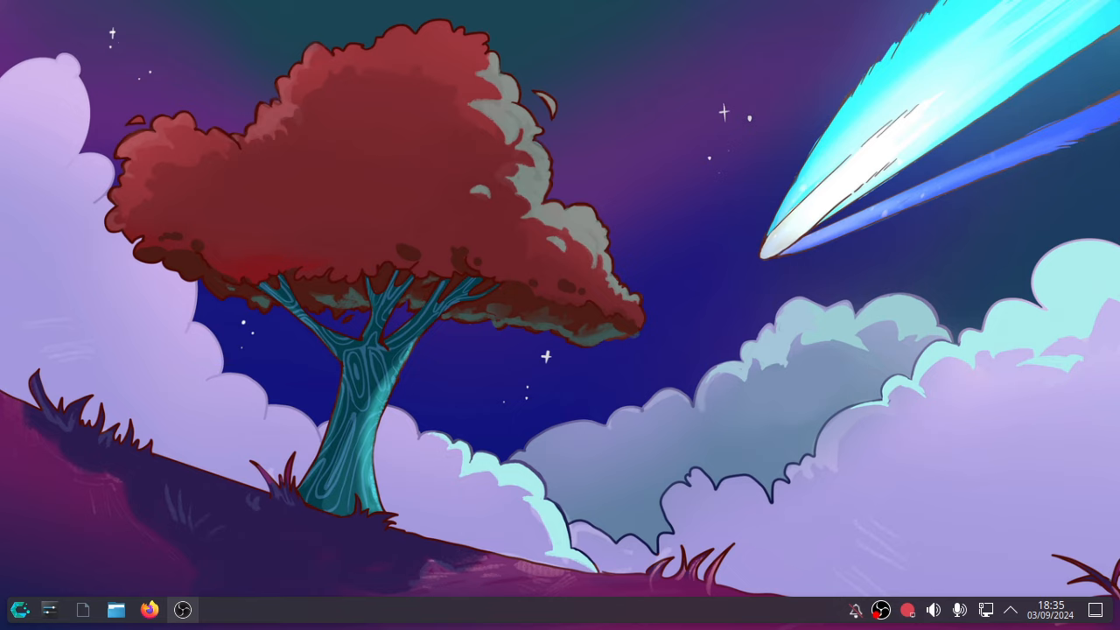
# Add the image blackburn-buccaneer-s-2c-shturmovik-palubnyi-adam-tooby-veli.jpg from Pictures to the desktop's available wallpapers.
pyautogui.rightClick(392, 153)
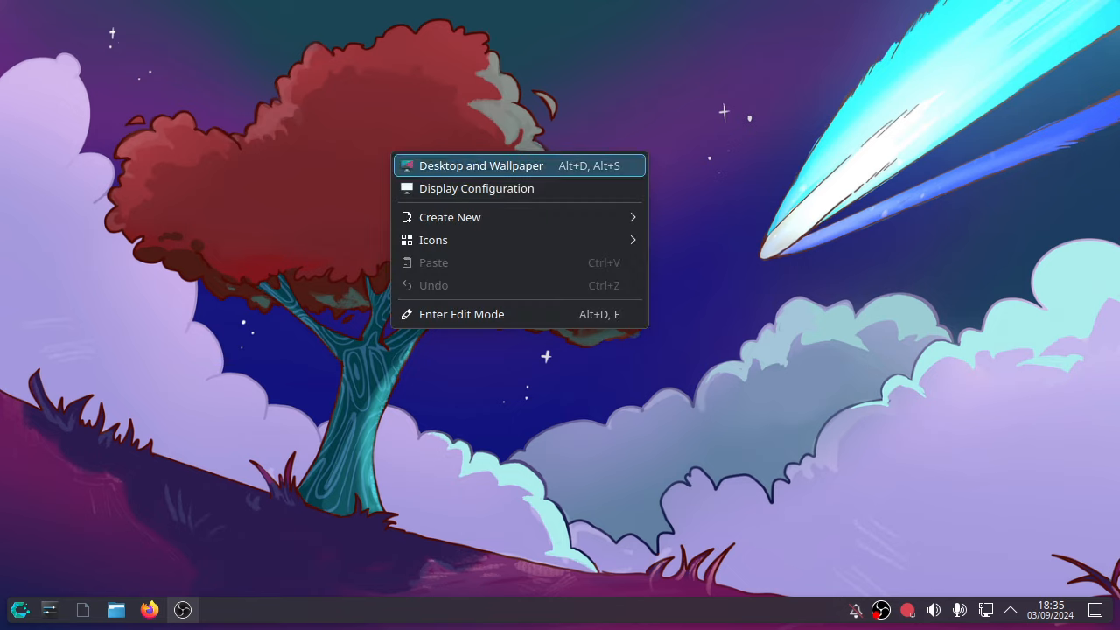
pyautogui.click(481, 165)
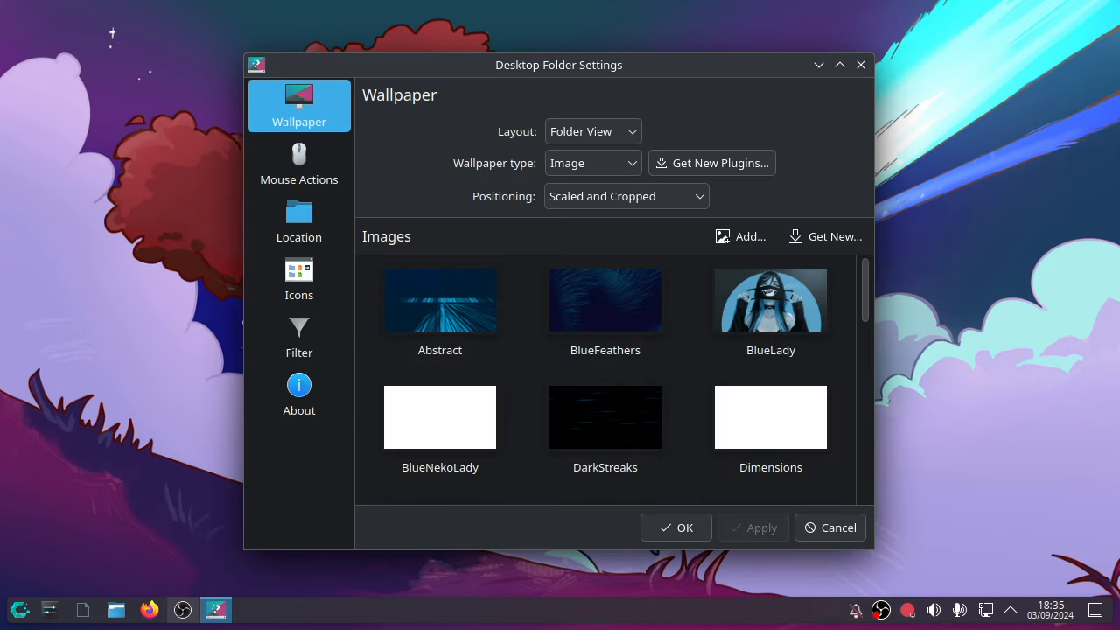
pyautogui.click(739, 236)
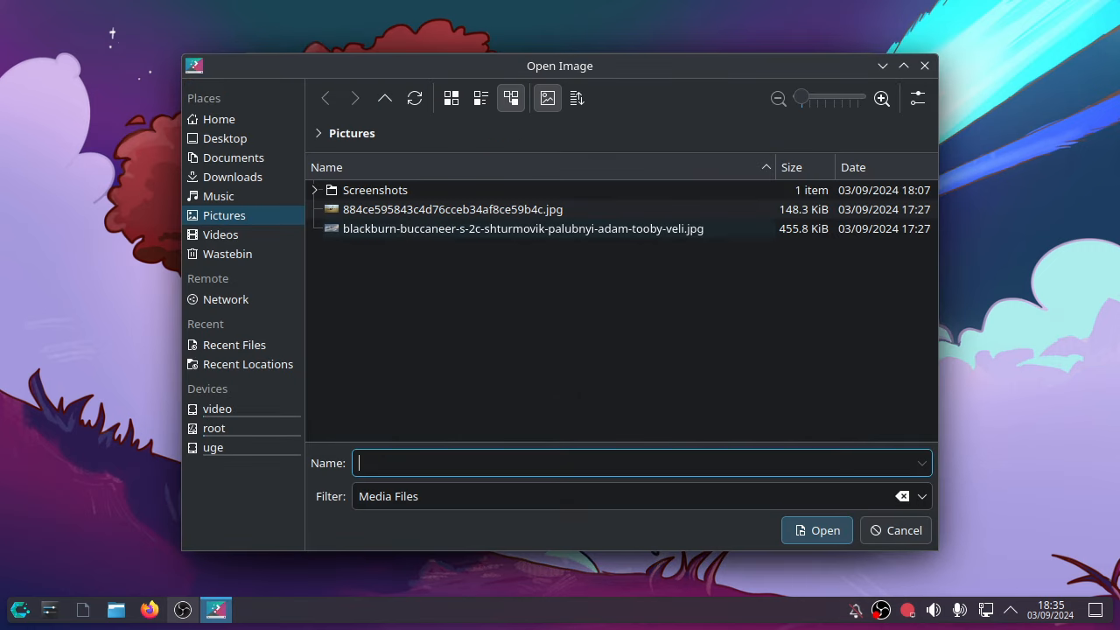
pyautogui.click(523, 229)
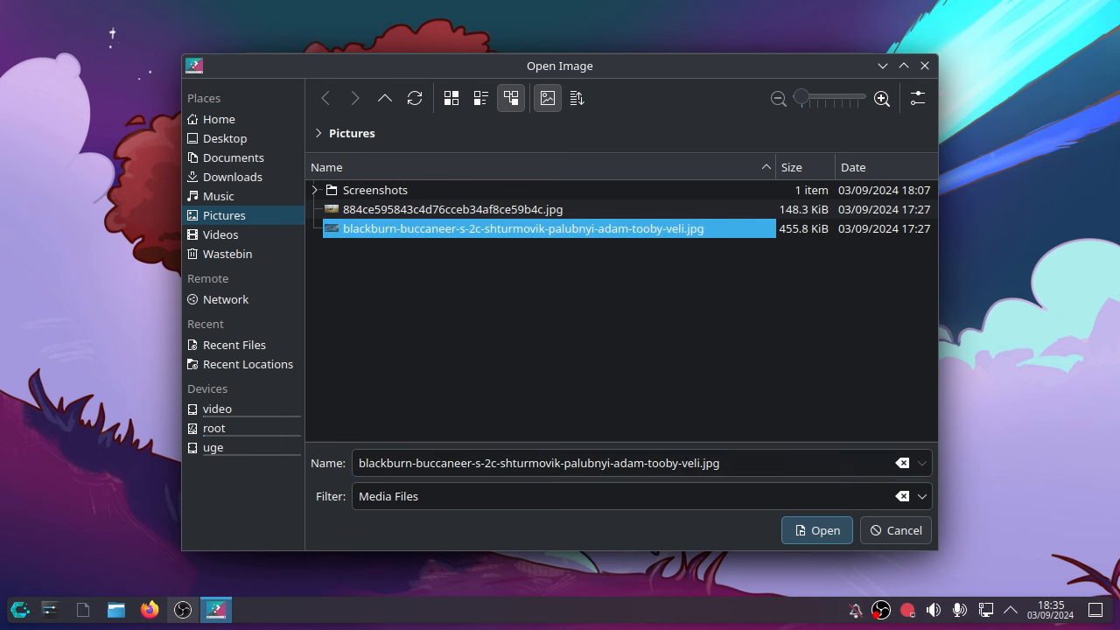
pyautogui.click(816, 530)
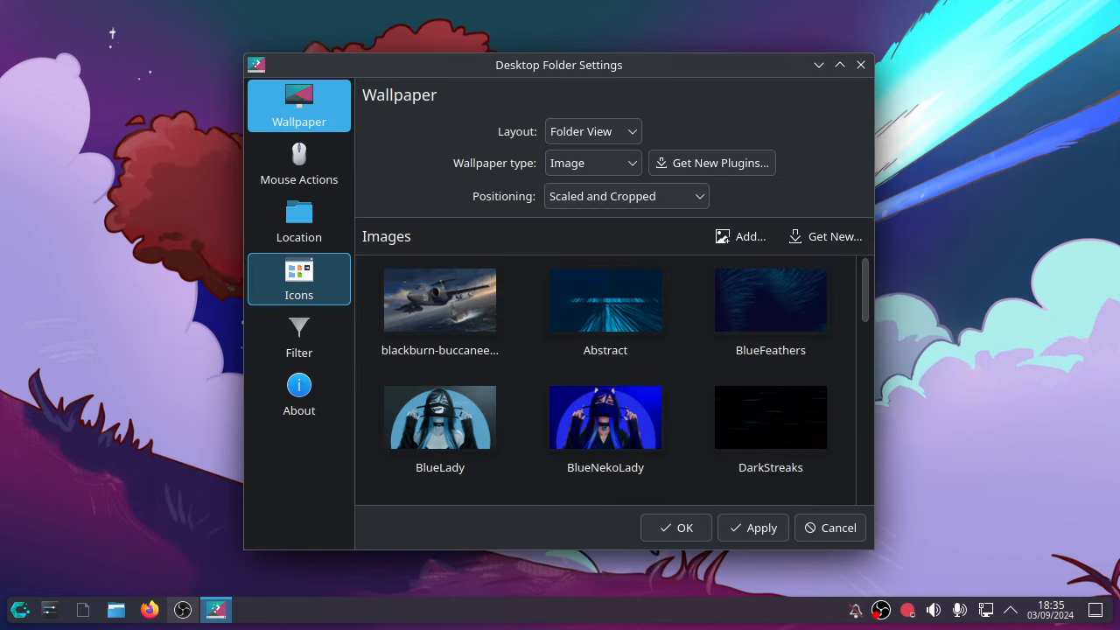
# Apply the added blackburn-buccaneer image as the desktop wallpaper and close the desktop settings.
pyautogui.click(441, 300)
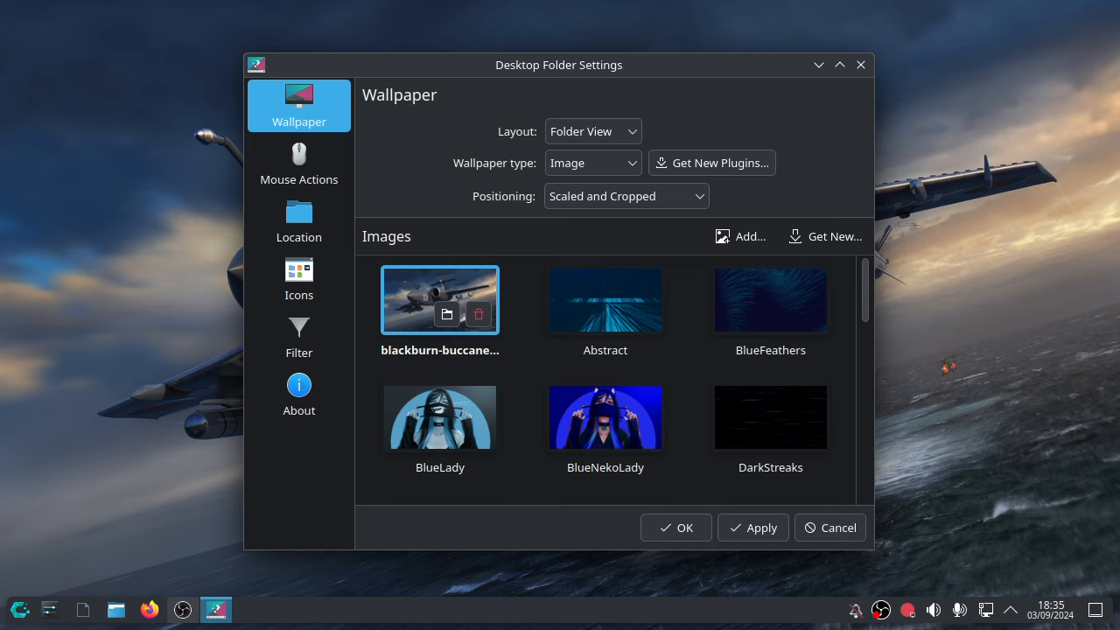
pyautogui.moveTo(525, 65); pyautogui.dragTo(450, 46)
pyautogui.click(678, 508)
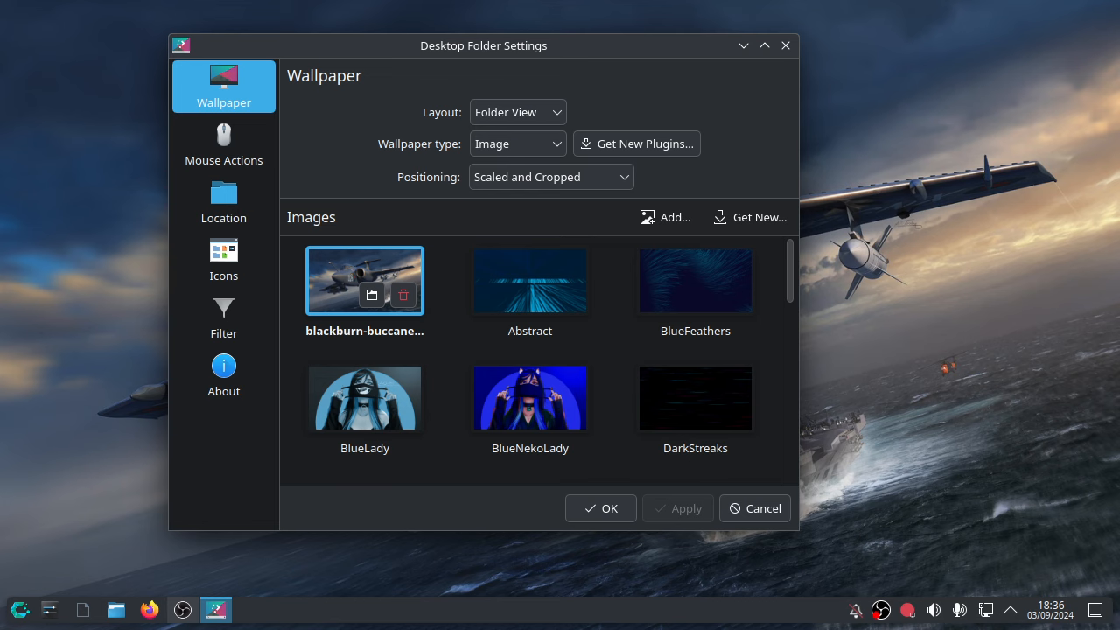
pyautogui.click(601, 509)
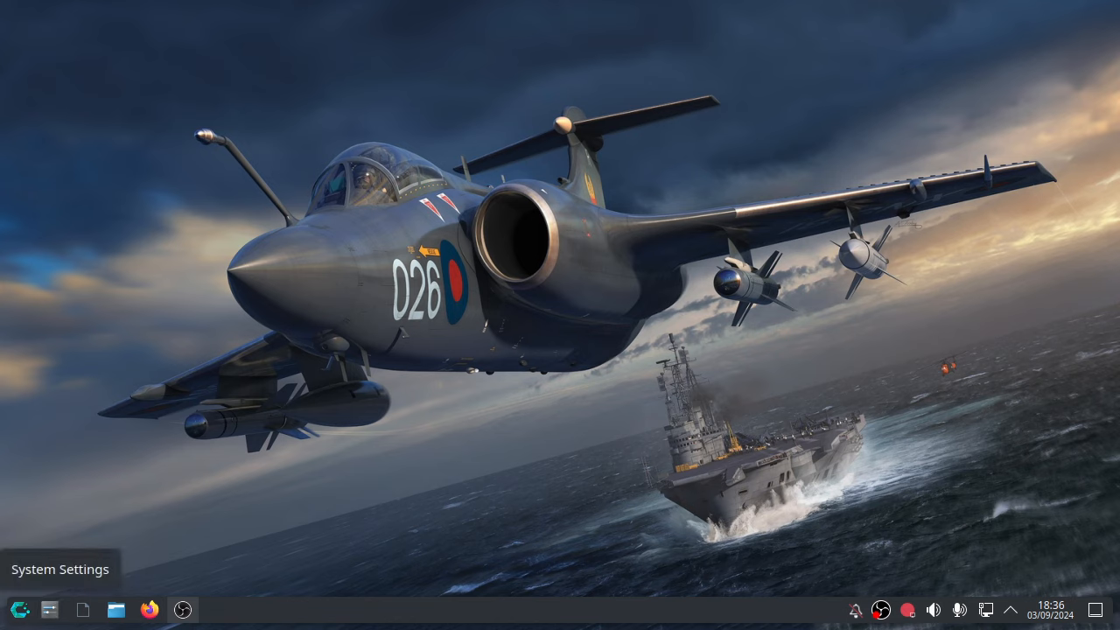
# In System Settings, apply the CachyOS Nord global theme with its appearance settings and its desktop and window layout, and close the settings.
pyautogui.click(50, 610)
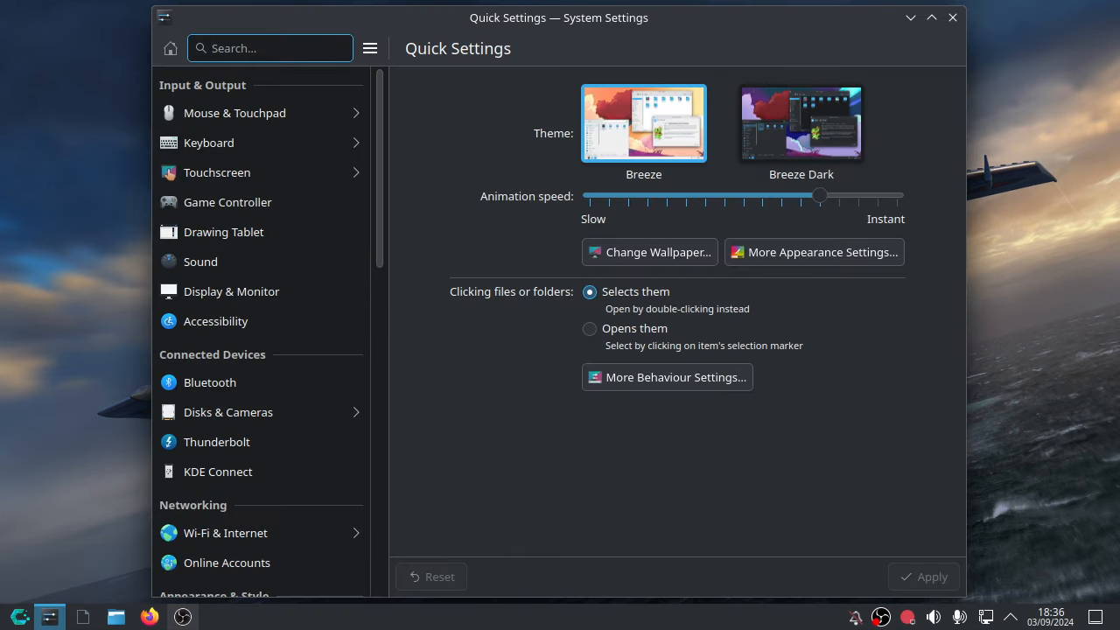
pyautogui.moveTo(560, 17); pyautogui.dragTo(409, 12)
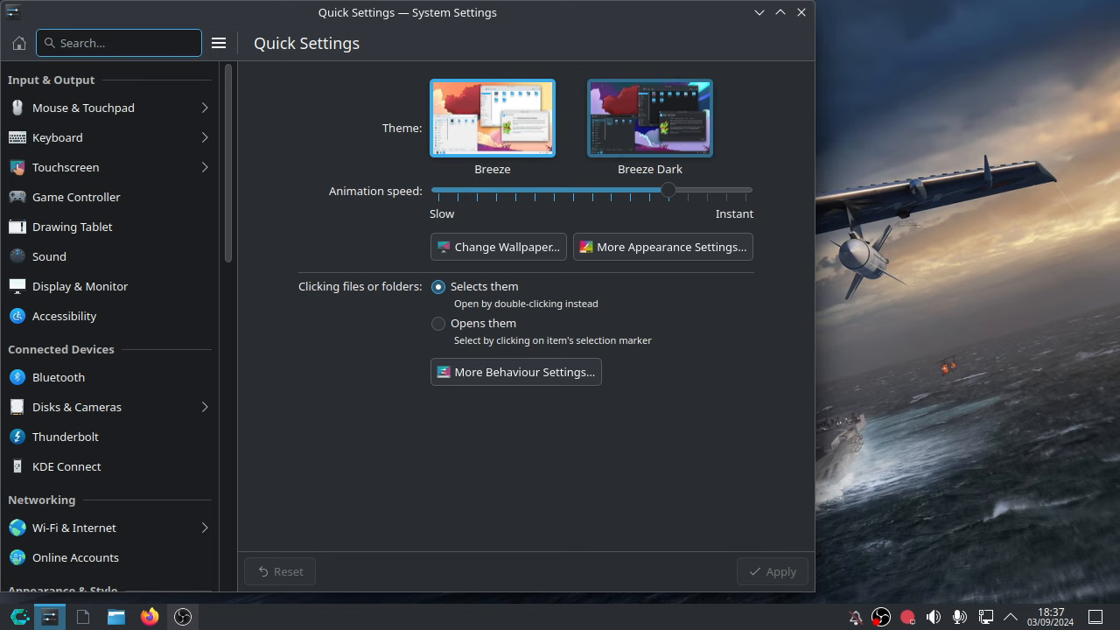
pyautogui.click(662, 247)
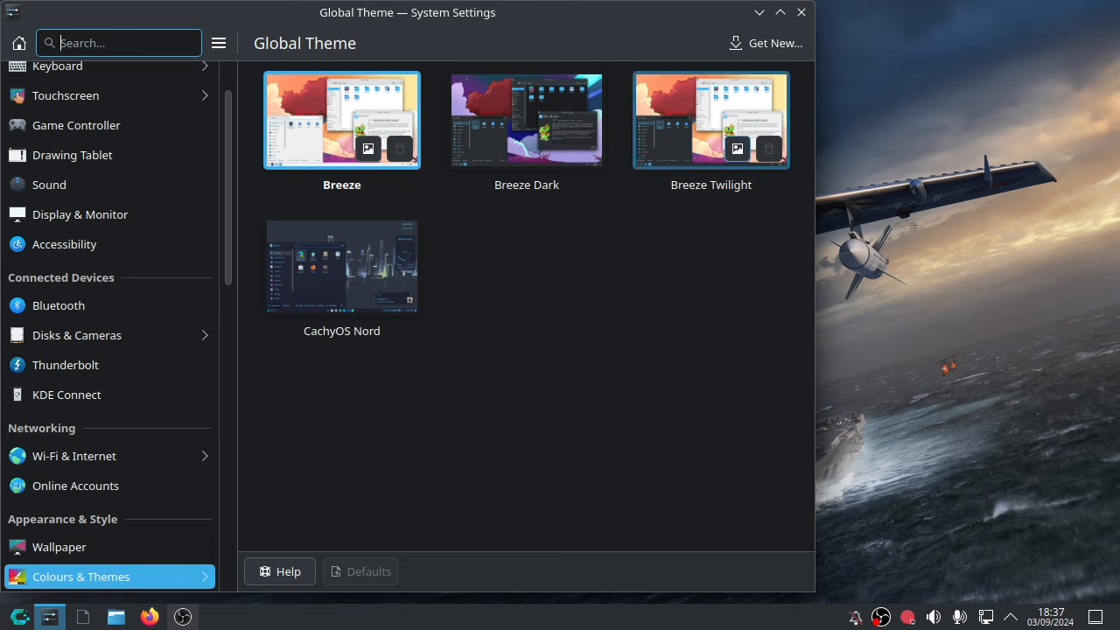
pyautogui.click(341, 266)
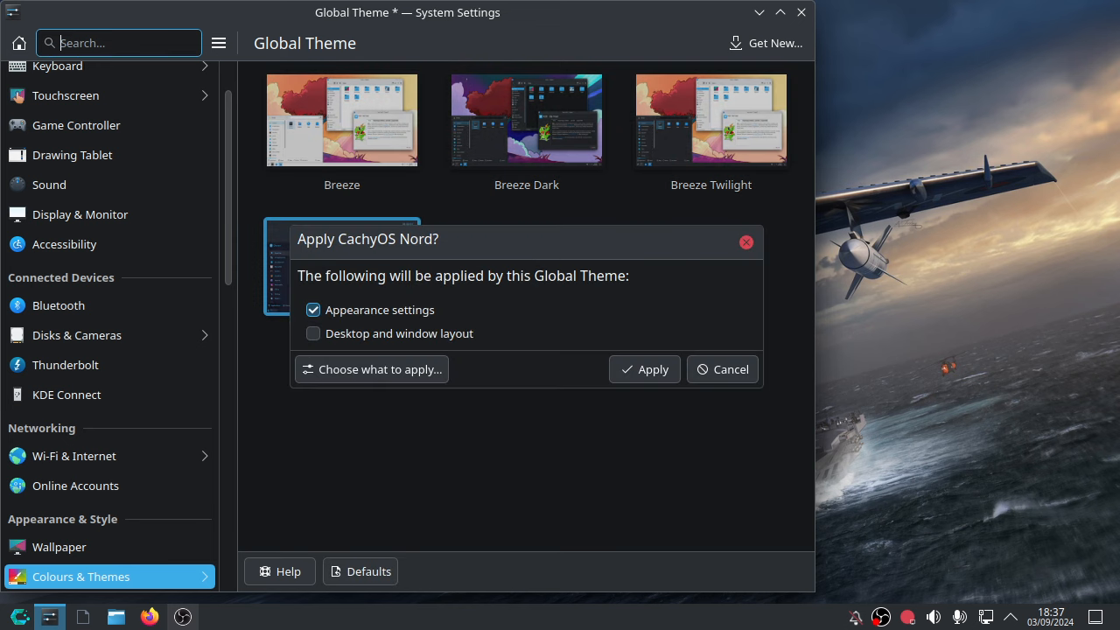
pyautogui.moveTo(437, 241); pyautogui.dragTo(437, 187)
pyautogui.click(313, 334)
pyautogui.click(645, 391)
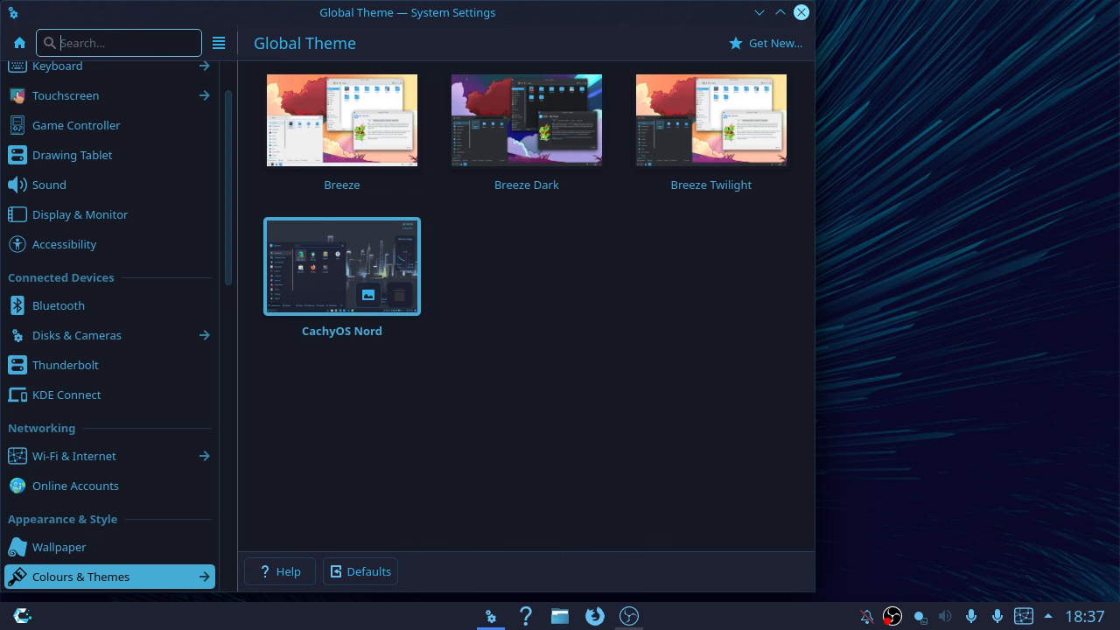
pyautogui.click(801, 12)
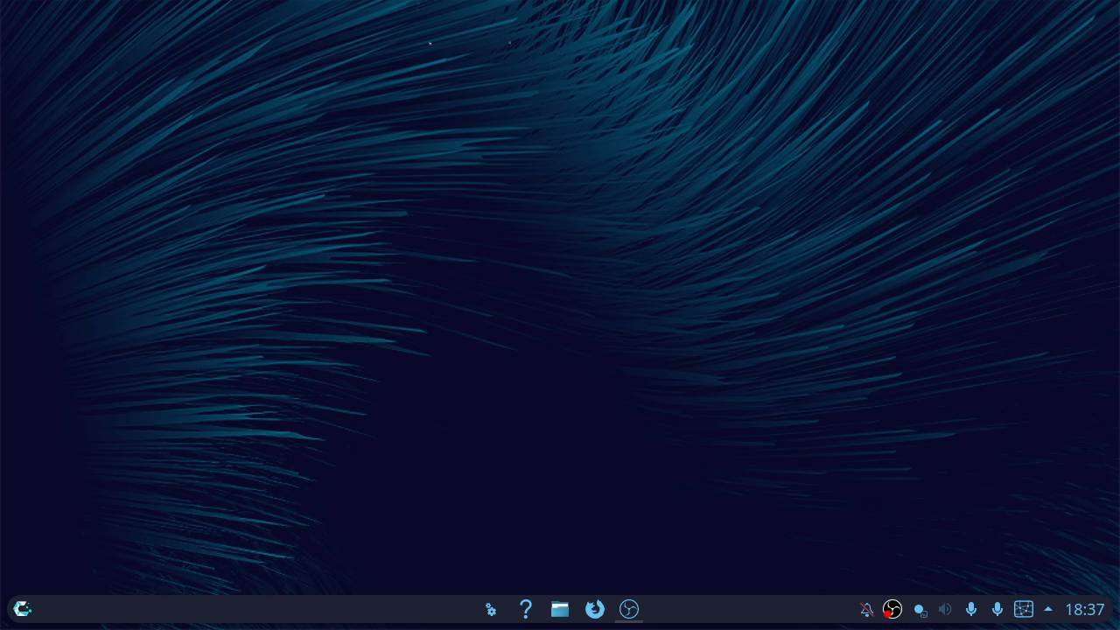
# Set the desktop wallpaper back to the blackburn-buccaneer image in the desktop's wallpaper settings.
pyautogui.rightClick(384, 131)
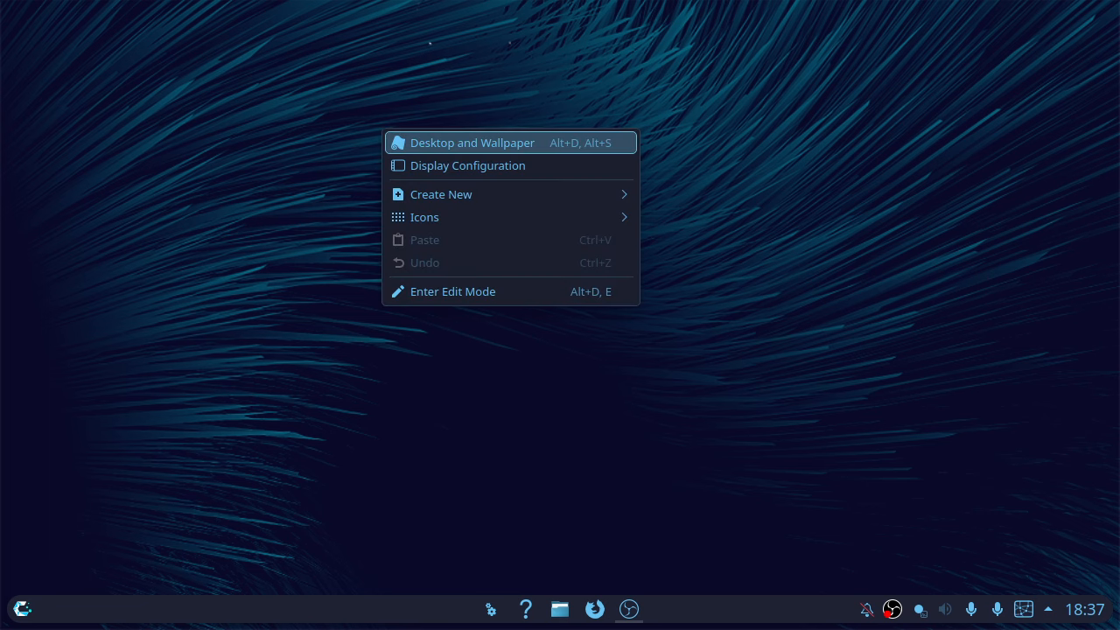
pyautogui.click(473, 143)
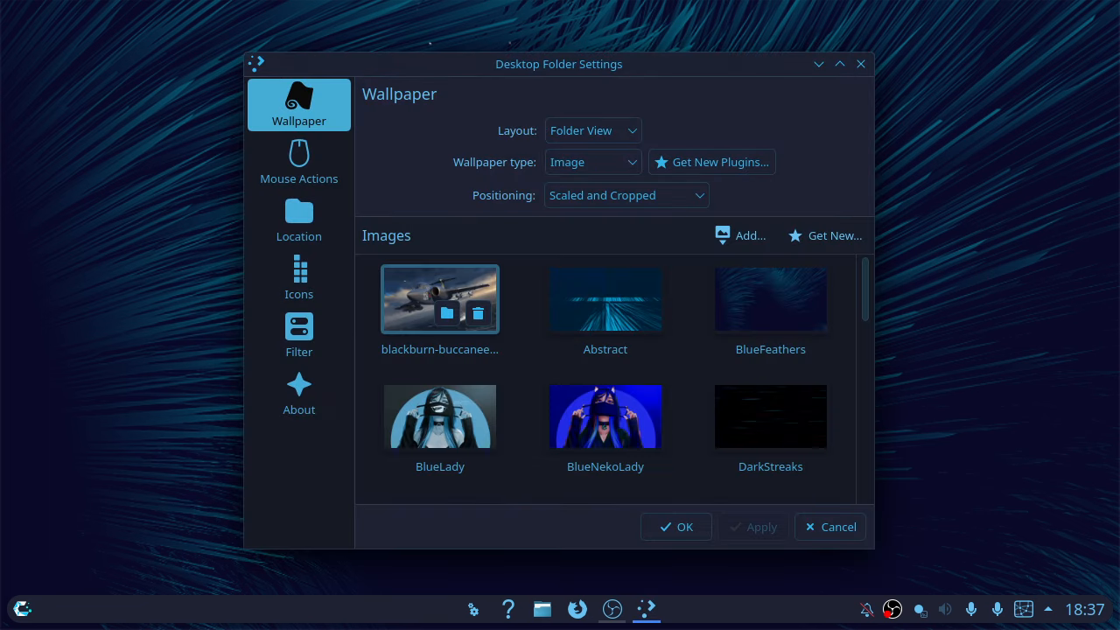
pyautogui.click(438, 296)
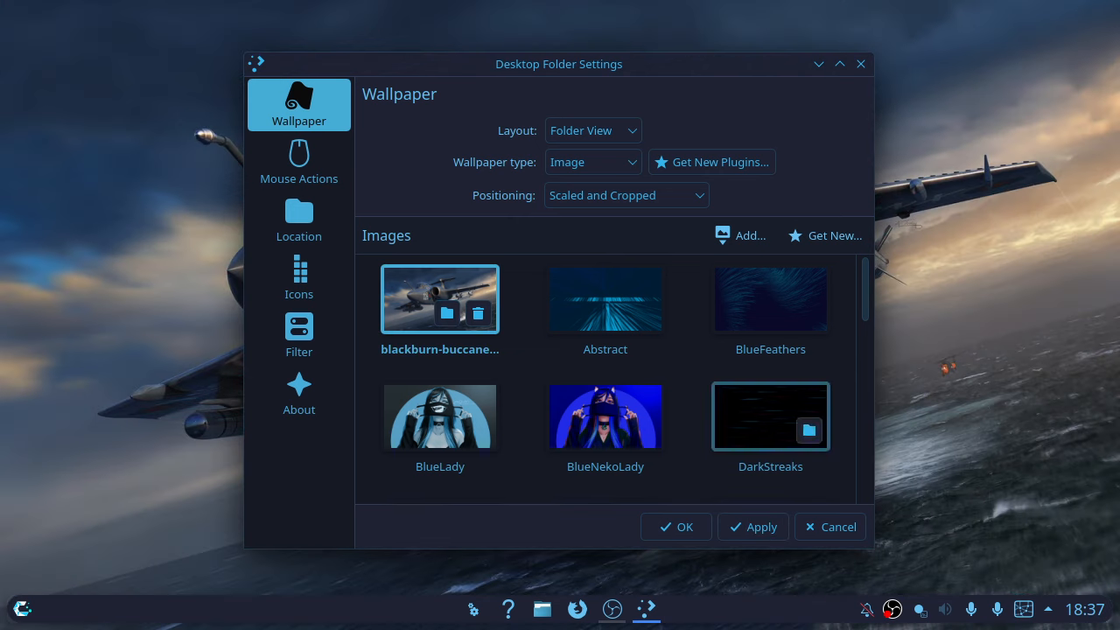
pyautogui.click(753, 527)
pyautogui.click(677, 526)
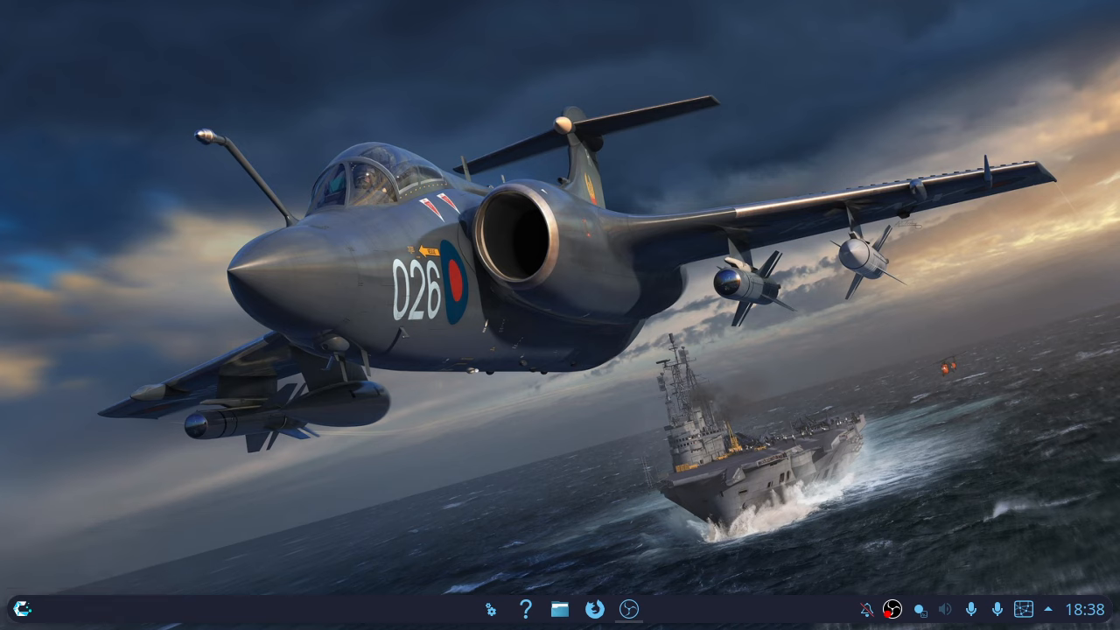
# Open the online catalogue of new global themes from System Settings and maximize its window.
pyautogui.click(491, 609)
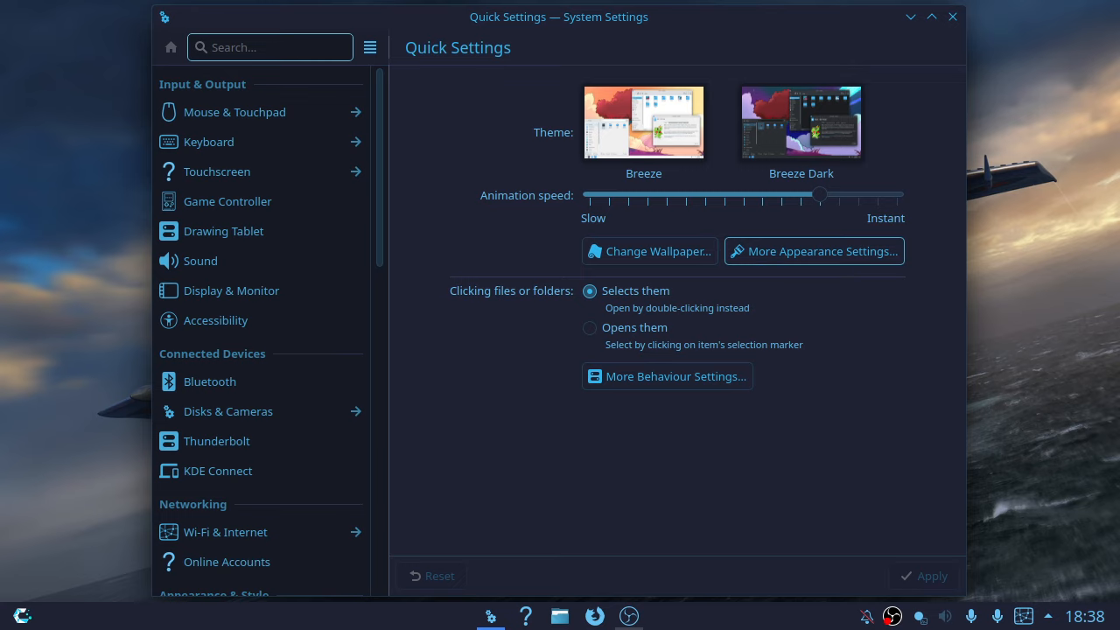
pyautogui.click(815, 251)
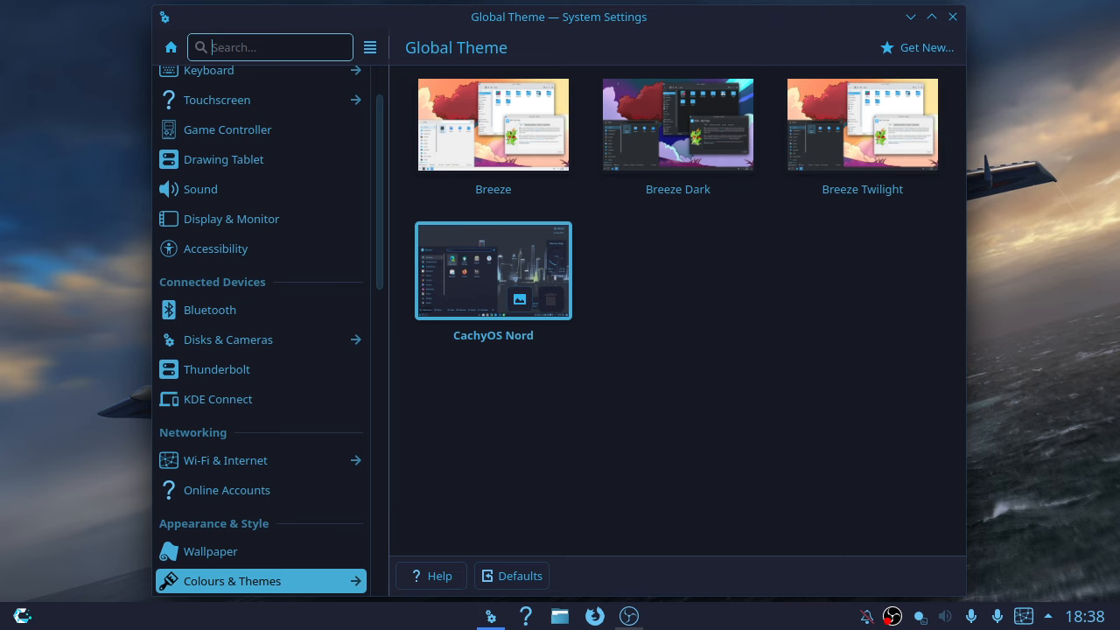
pyautogui.click(917, 47)
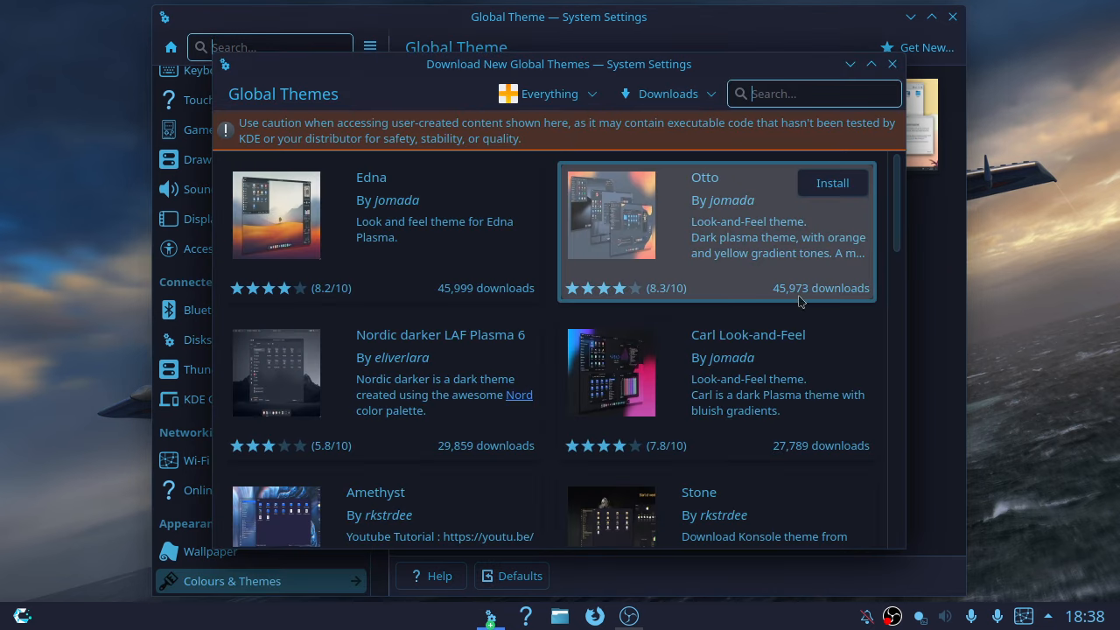
pyautogui.click(871, 64)
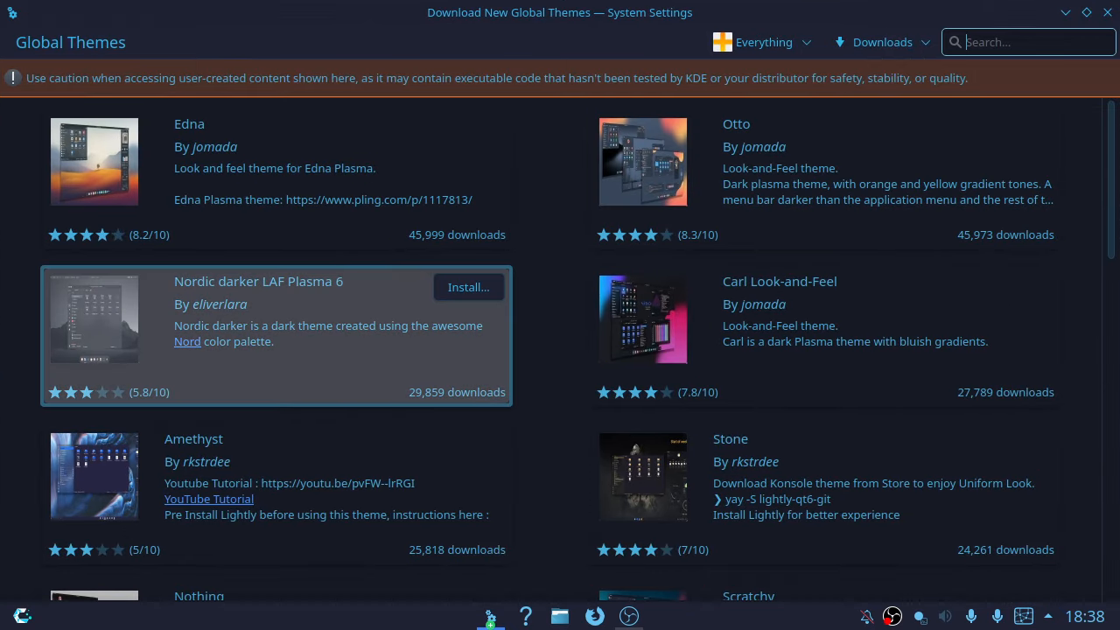
# Find the Windows11-Nord Global Theme among the downloadable themes and install it.
pyautogui.scroll(-4, 415, 281)
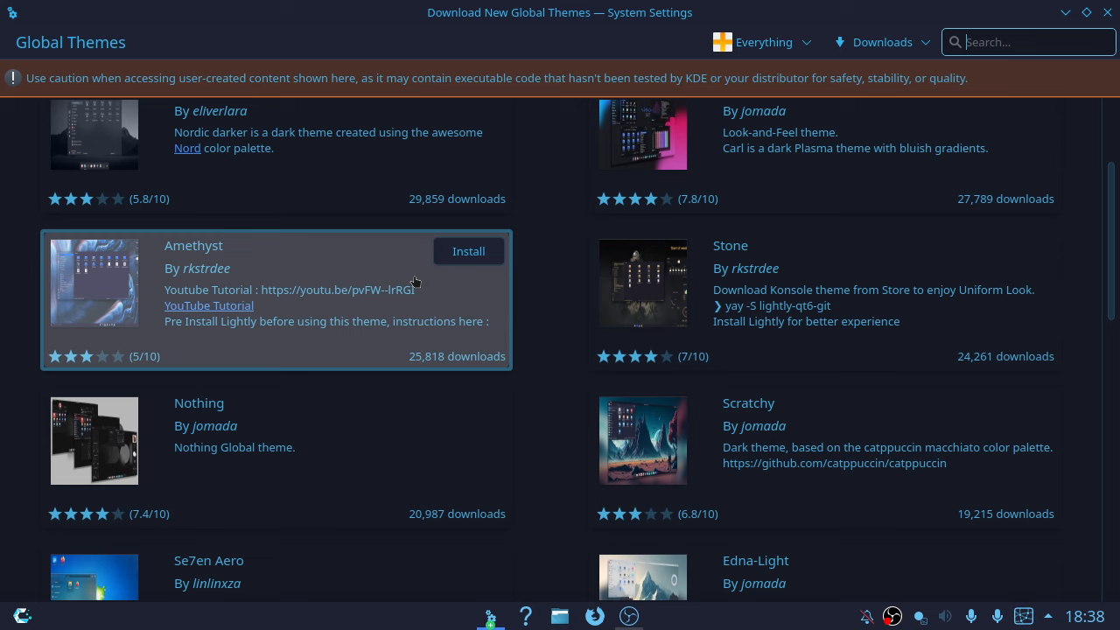
pyautogui.scroll(-2, 415, 281)
pyautogui.scroll(-1, 416, 283)
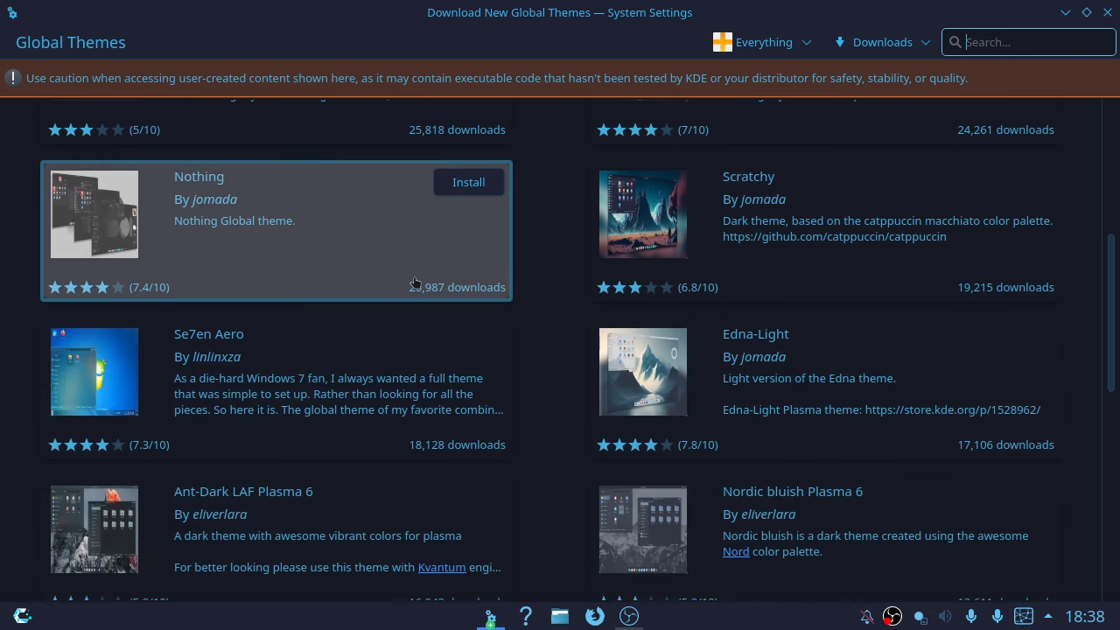
pyautogui.scroll(-1, 416, 283)
pyautogui.scroll(-2, 416, 283)
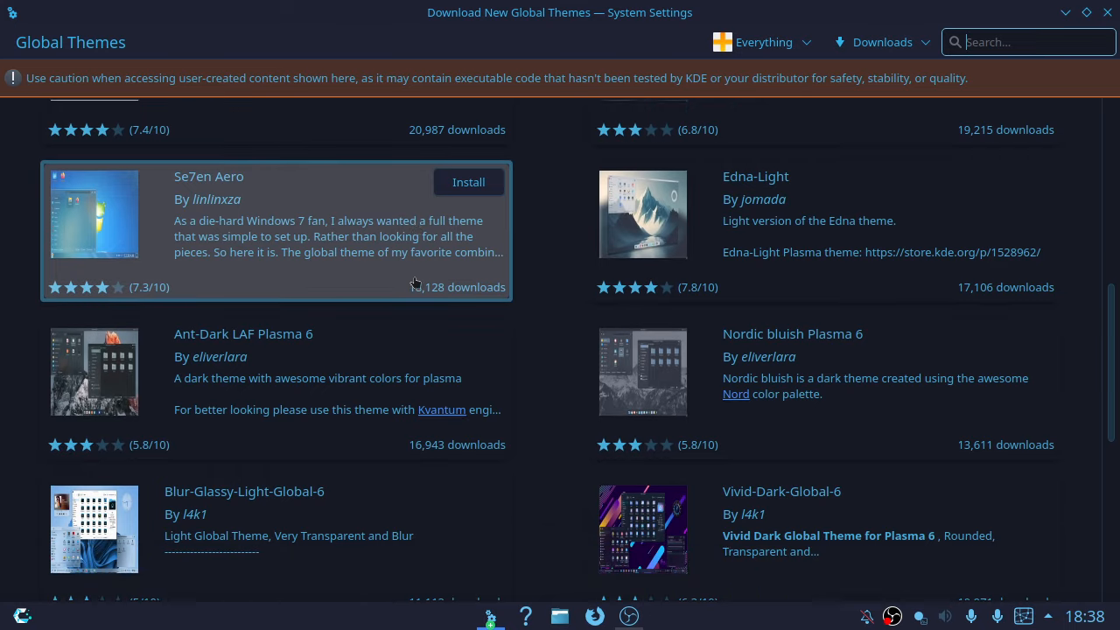
pyautogui.scroll(-1, 416, 283)
pyautogui.scroll(-2, 416, 282)
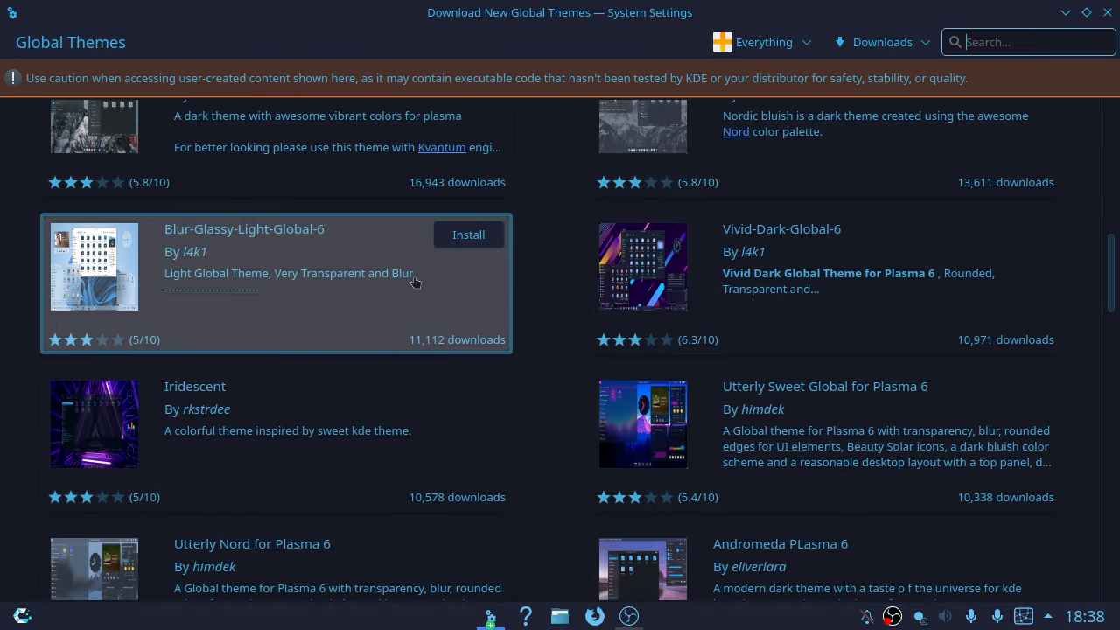
pyautogui.scroll(-1, 416, 282)
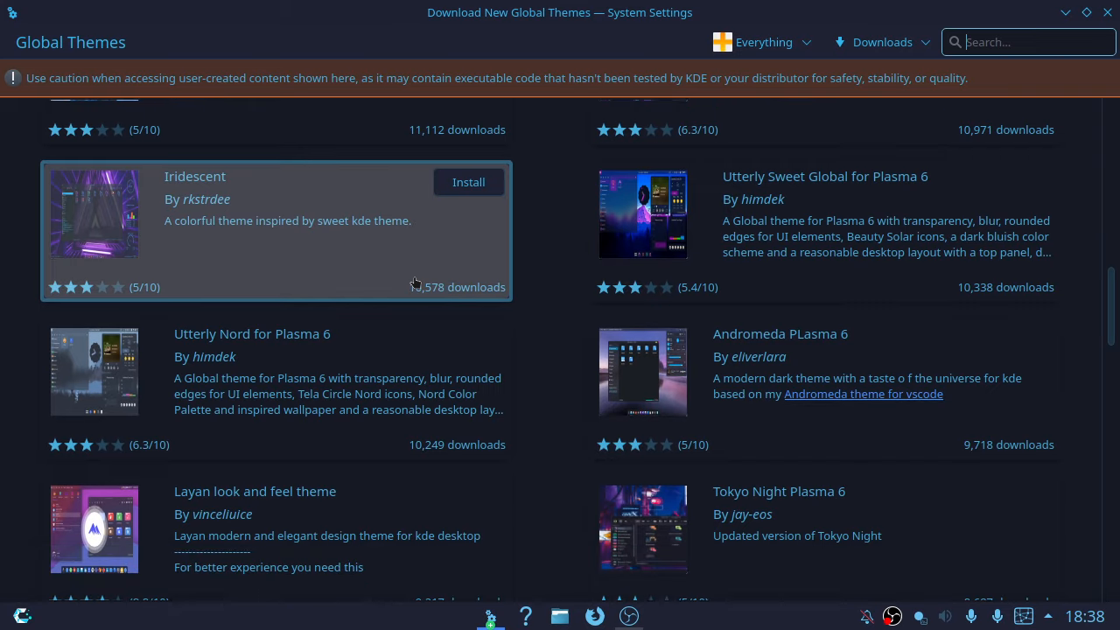
pyautogui.scroll(-2, 416, 283)
pyautogui.scroll(-1, 416, 282)
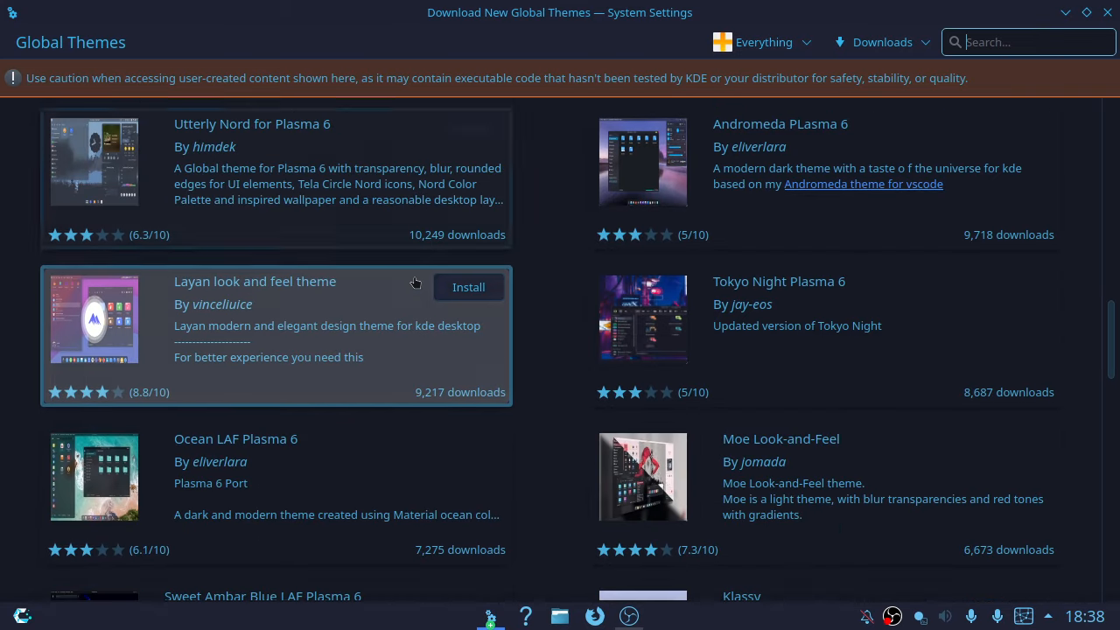
pyautogui.scroll(-2, 416, 282)
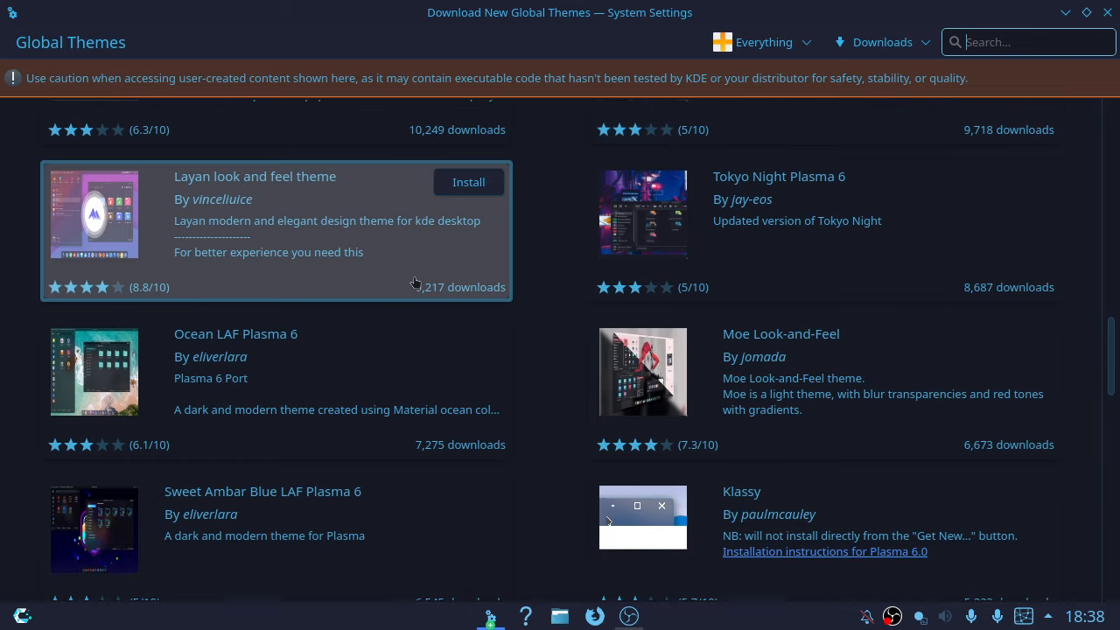
pyautogui.scroll(-3, 416, 283)
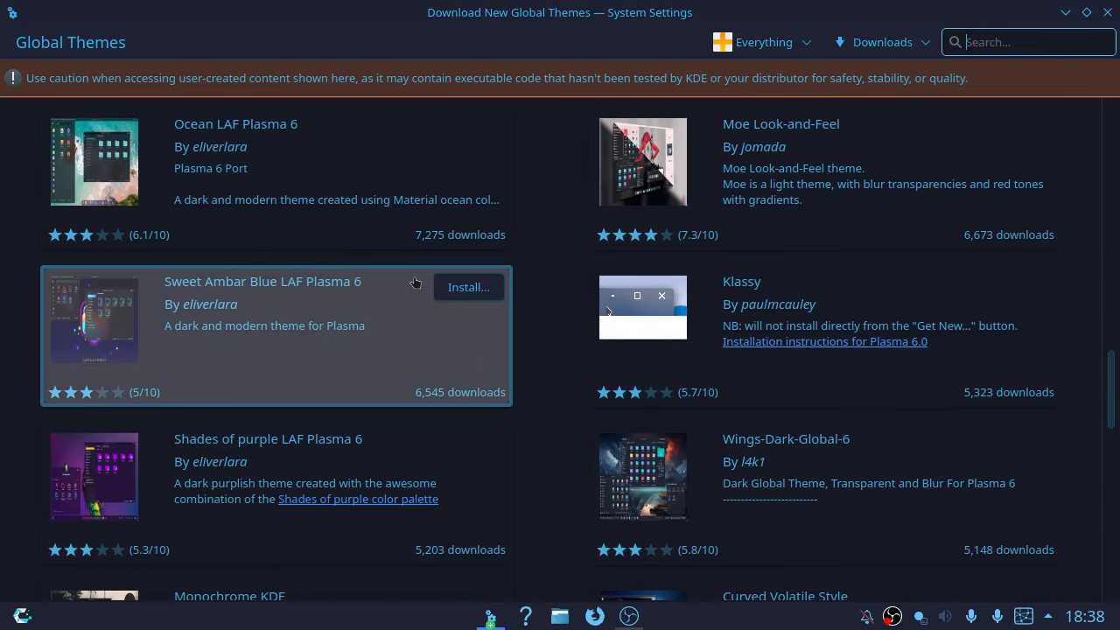
pyautogui.scroll(-1, 416, 283)
pyautogui.scroll(-2, 415, 283)
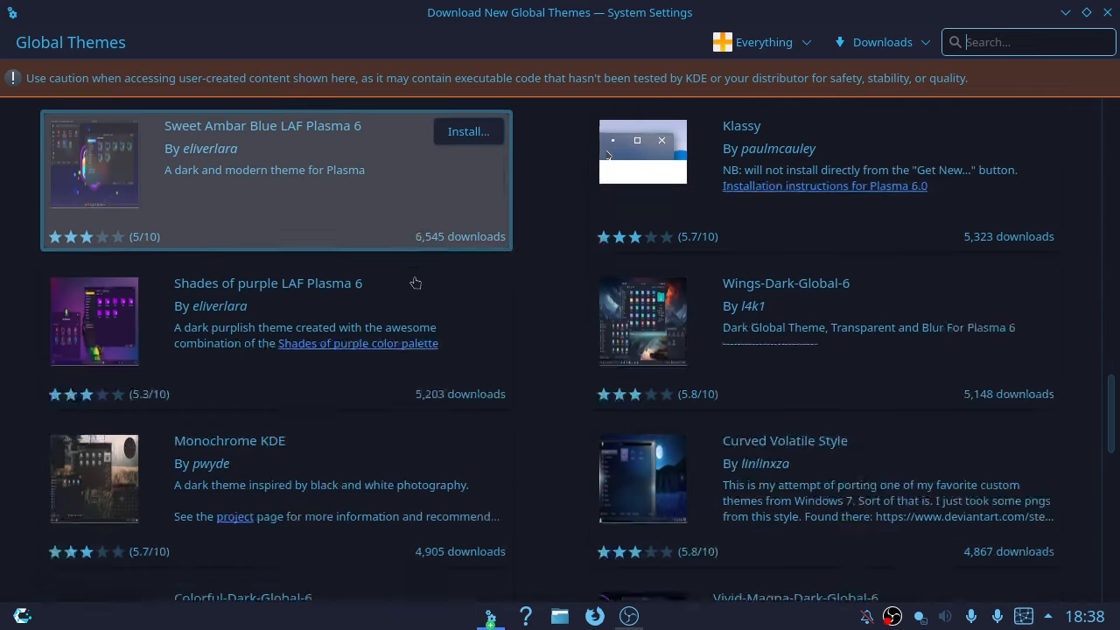
pyautogui.scroll(-1, 416, 283)
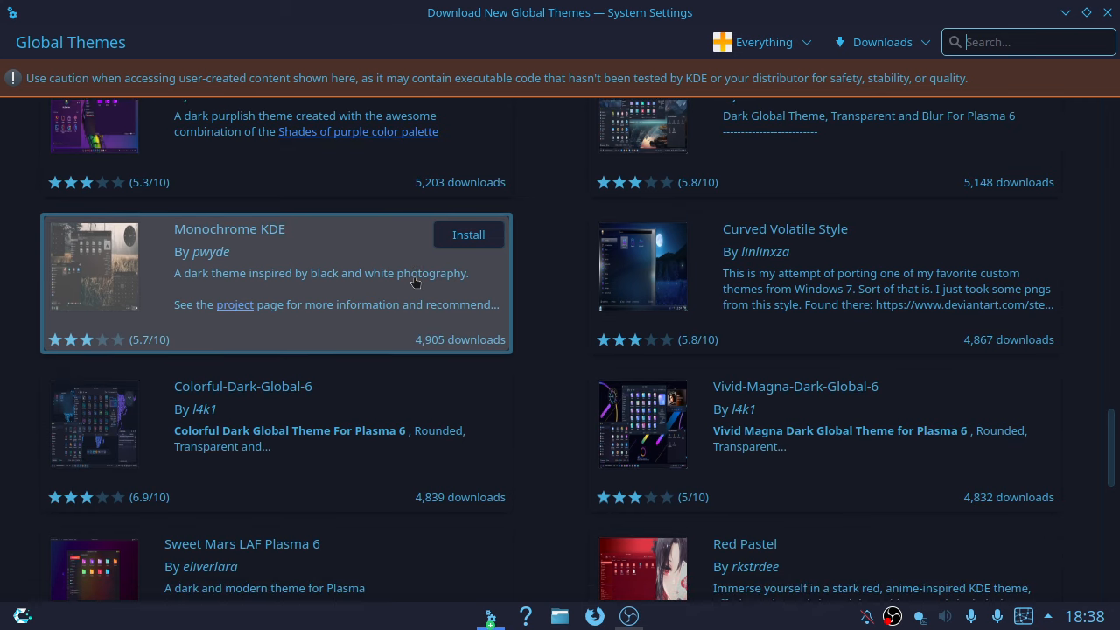
pyautogui.scroll(-3, 415, 282)
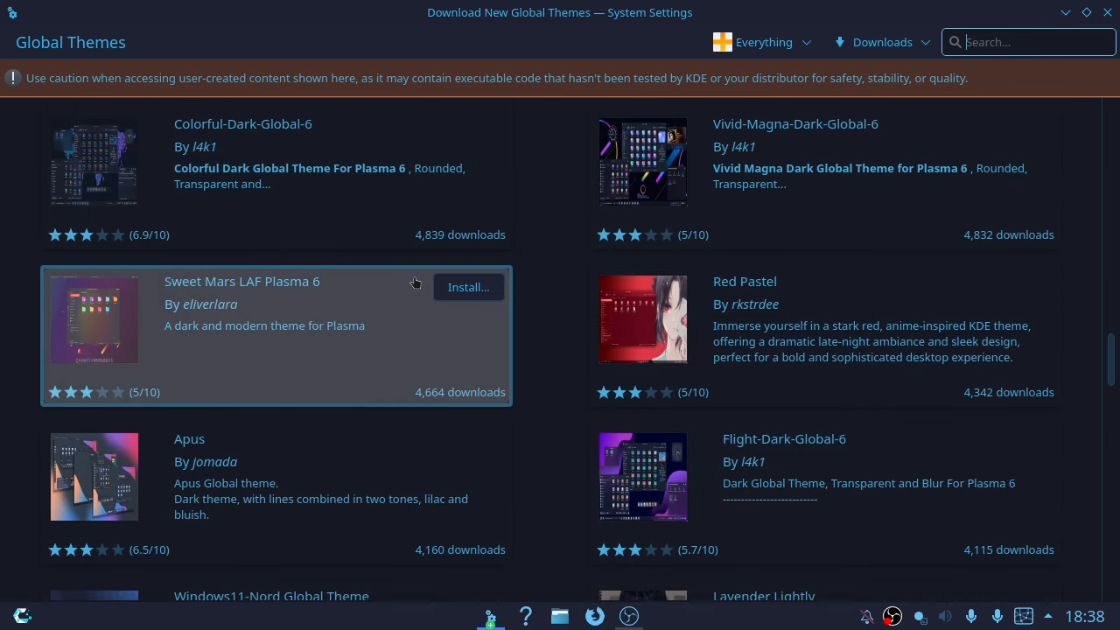
pyautogui.scroll(-2, 416, 283)
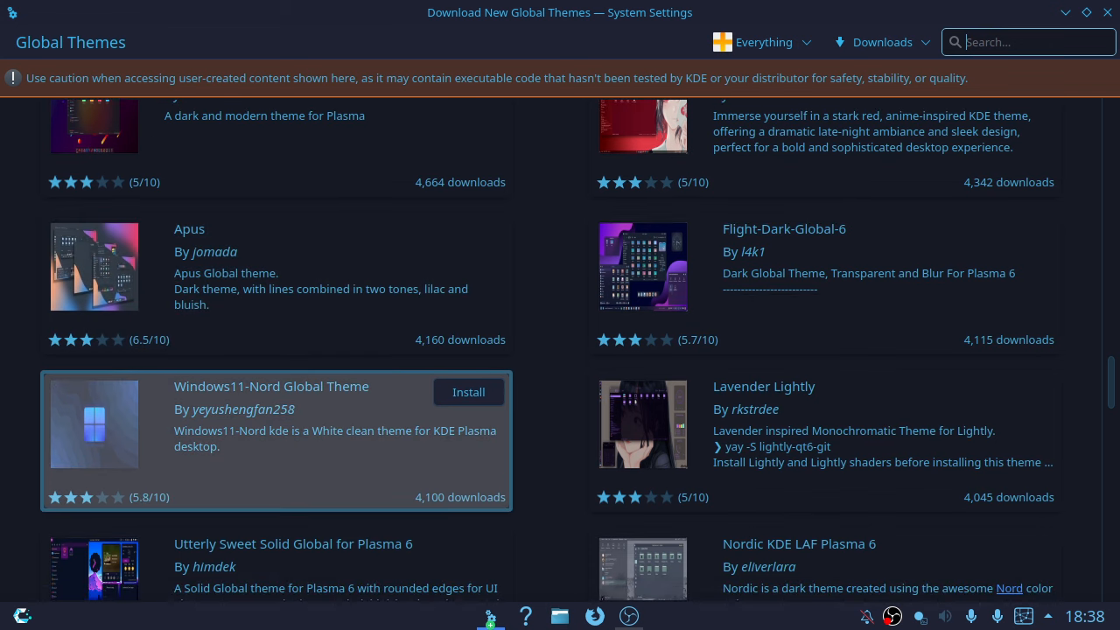
pyautogui.click(469, 392)
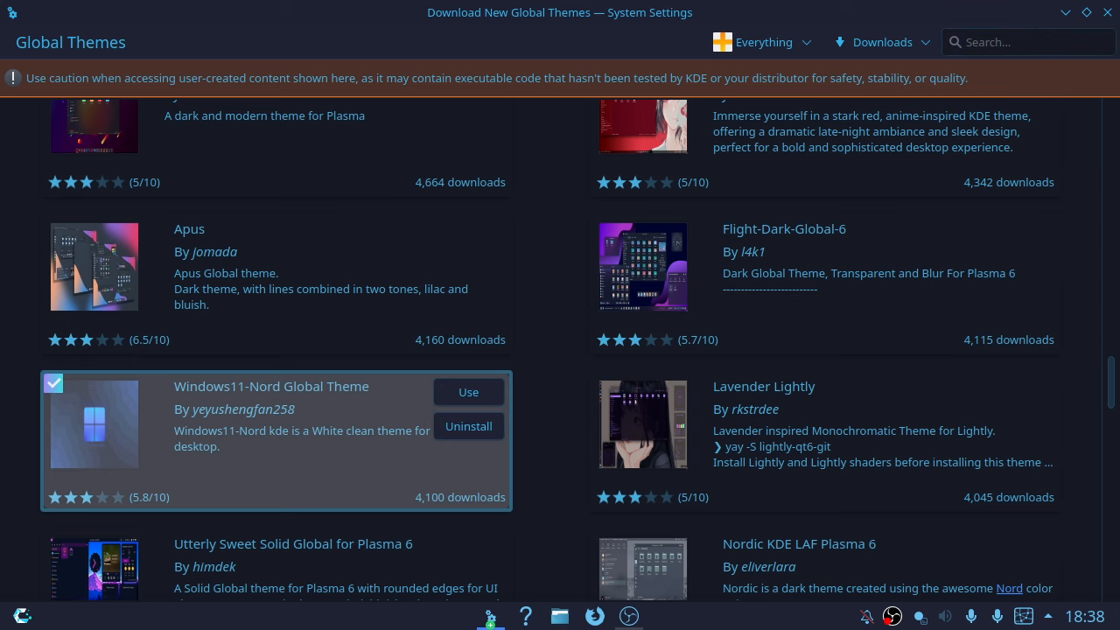
# Try to use the installed Windows11-Nord Global Theme directly from the catalogue, and close the catalogue and System Settings.
pyautogui.click(468, 392)
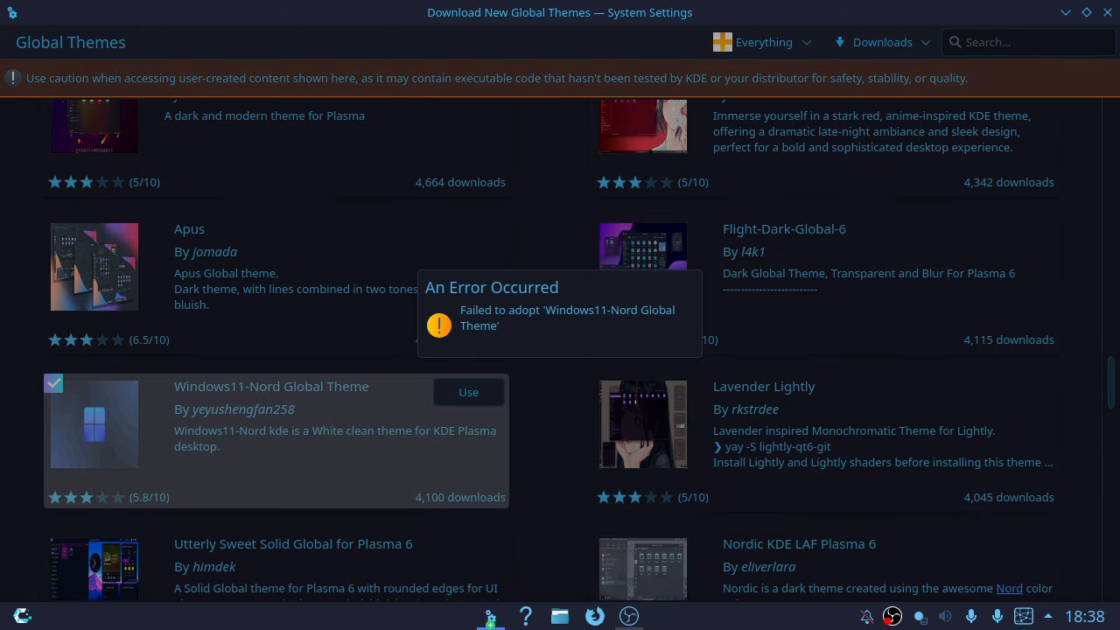
pyautogui.click(468, 394)
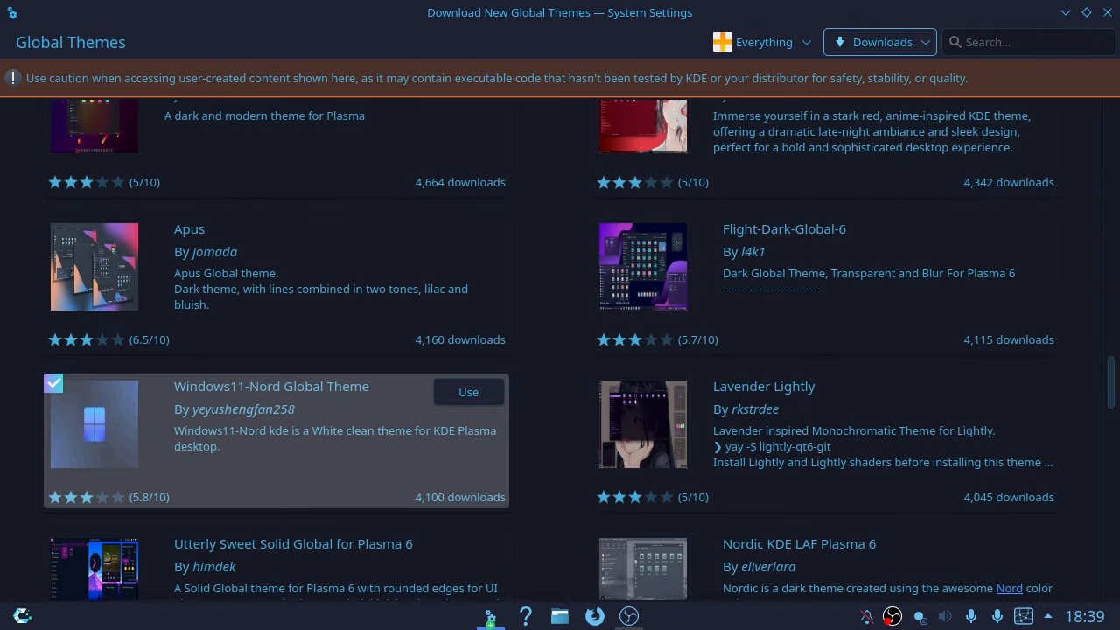
pyautogui.click(1107, 12)
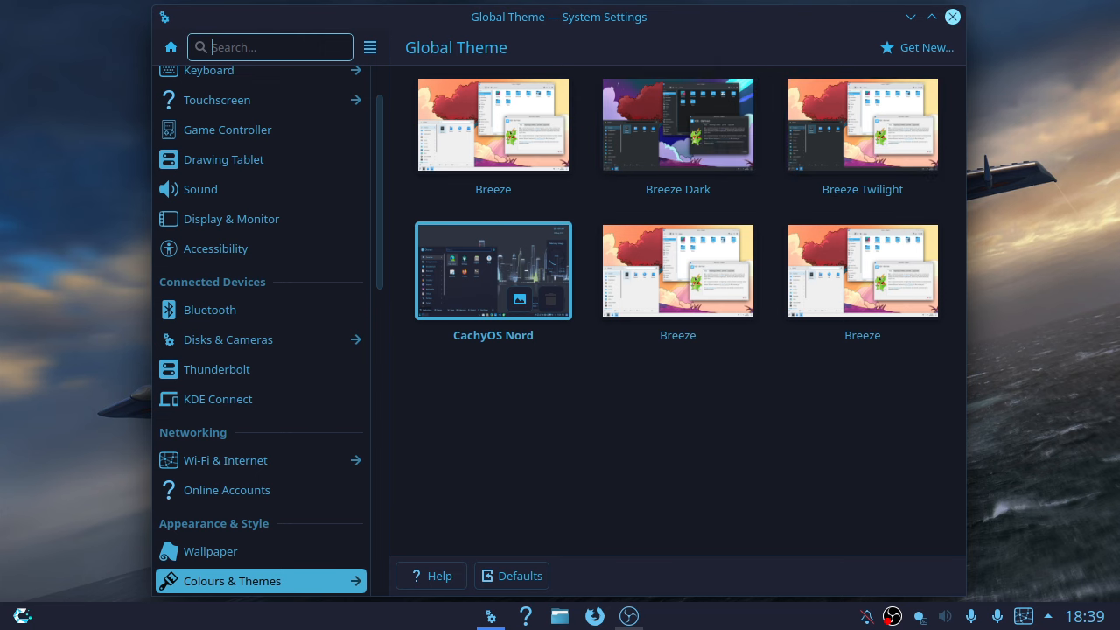
pyautogui.click(953, 16)
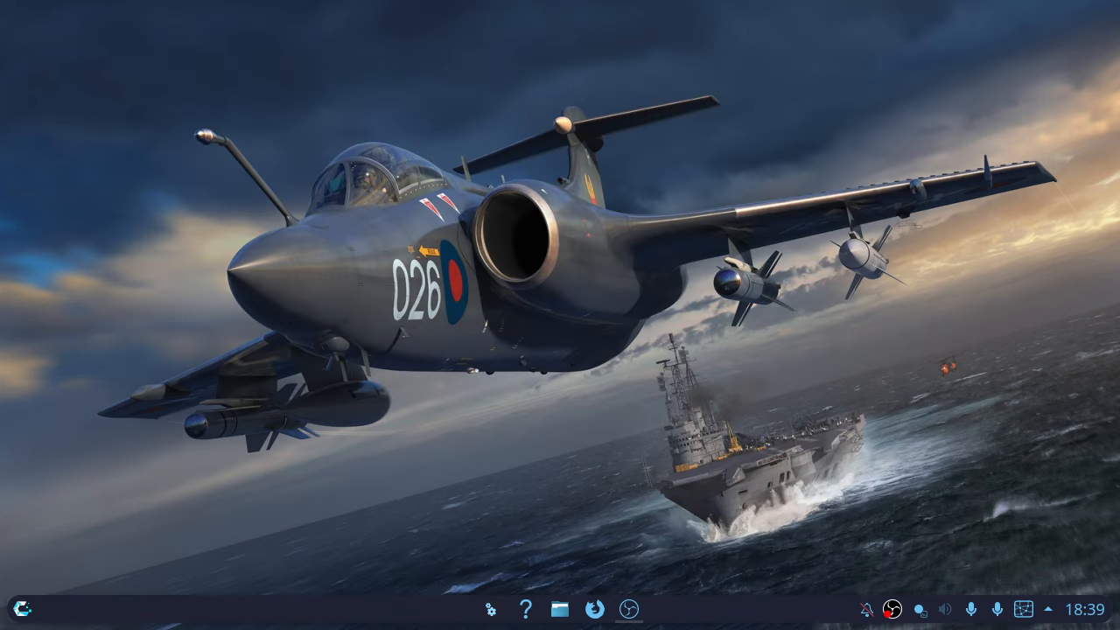
# In System Settings, apply the Windows11-Nord global theme with its appearance settings and its desktop and window layout, and close the settings.
pyautogui.click(491, 609)
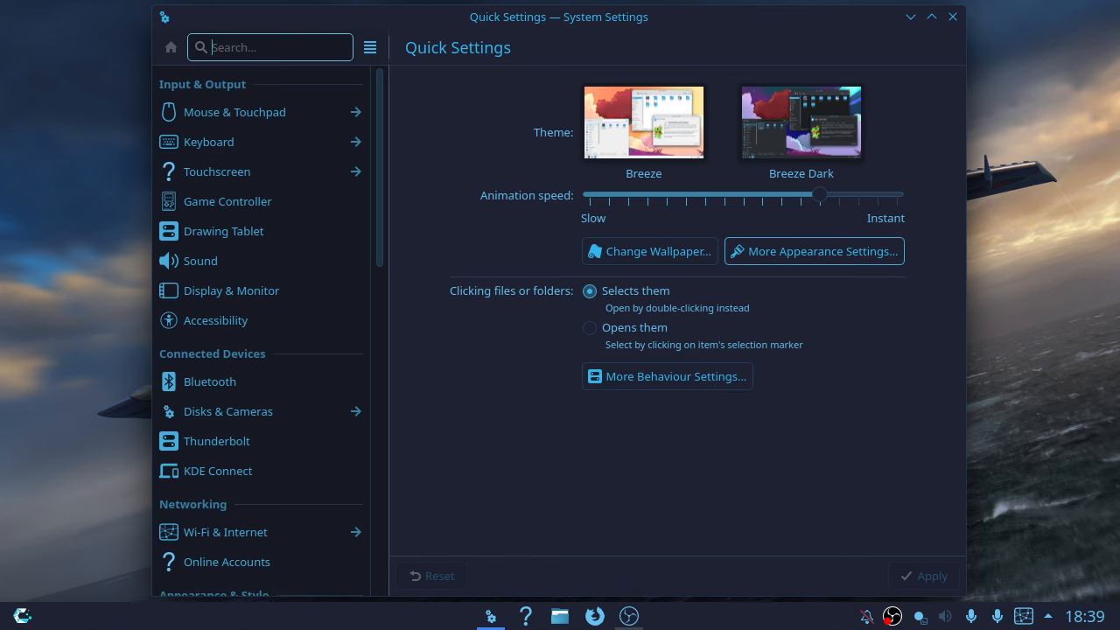
pyautogui.click(814, 251)
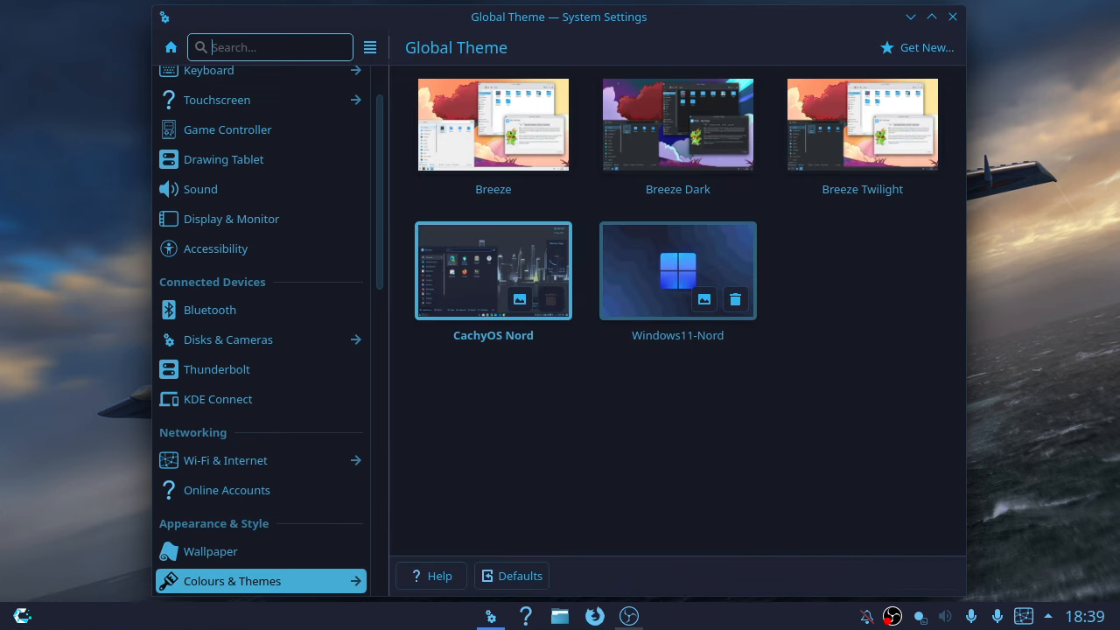
pyautogui.click(633, 249)
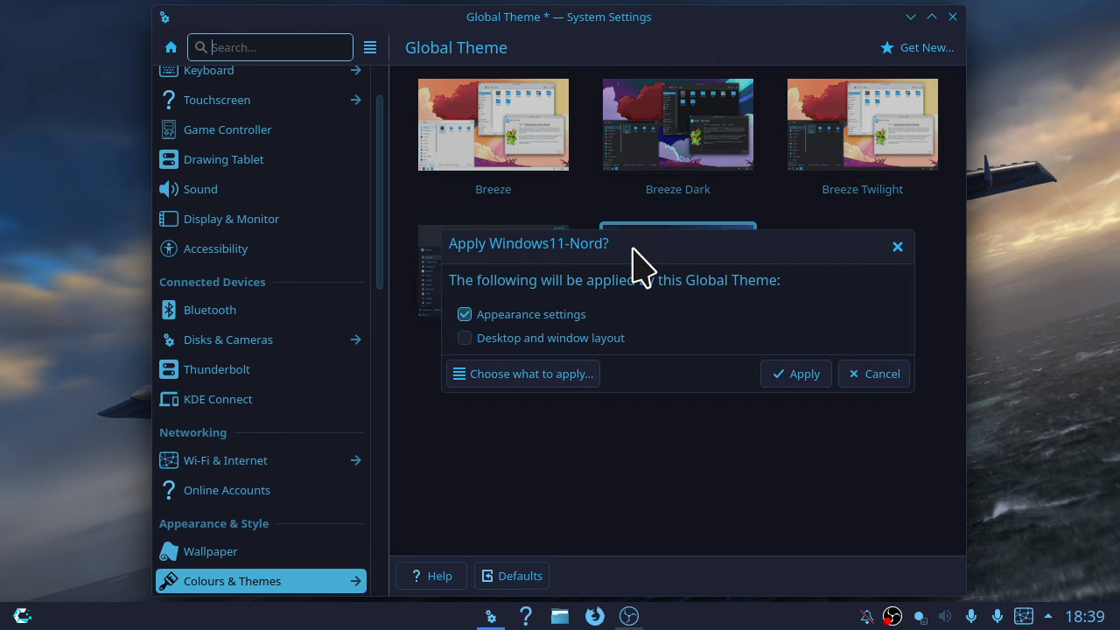
pyautogui.click(464, 338)
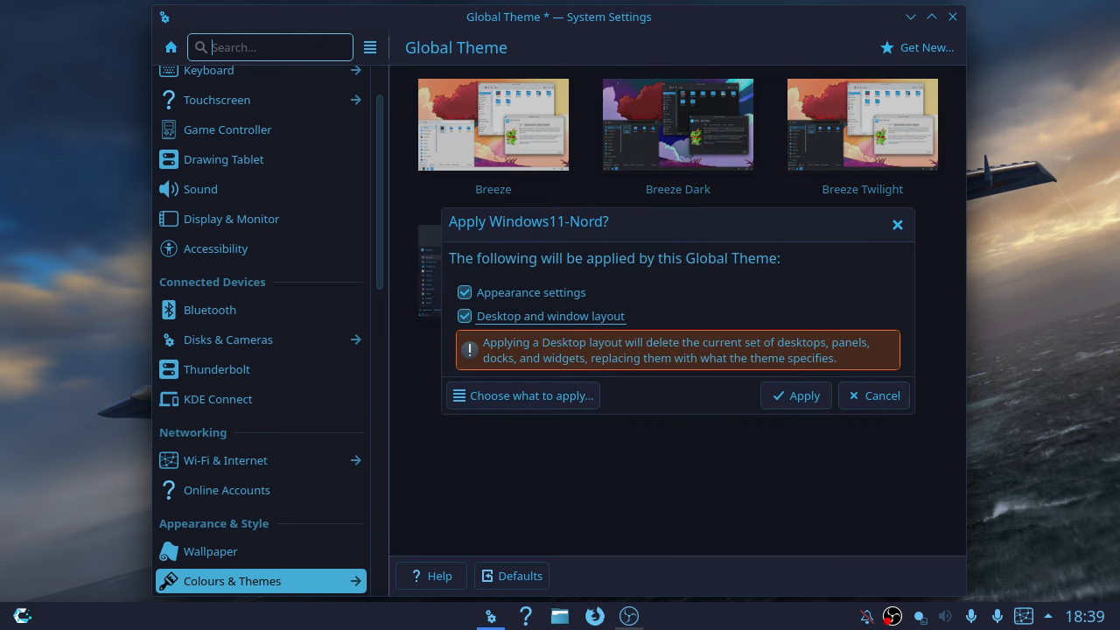
pyautogui.click(795, 395)
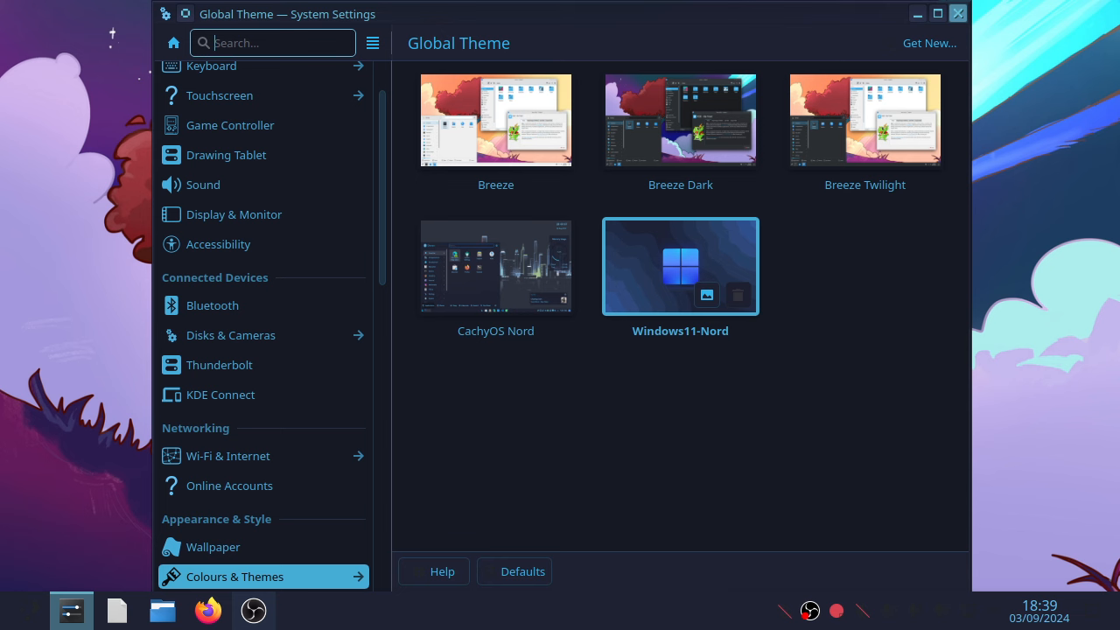
pyautogui.click(959, 13)
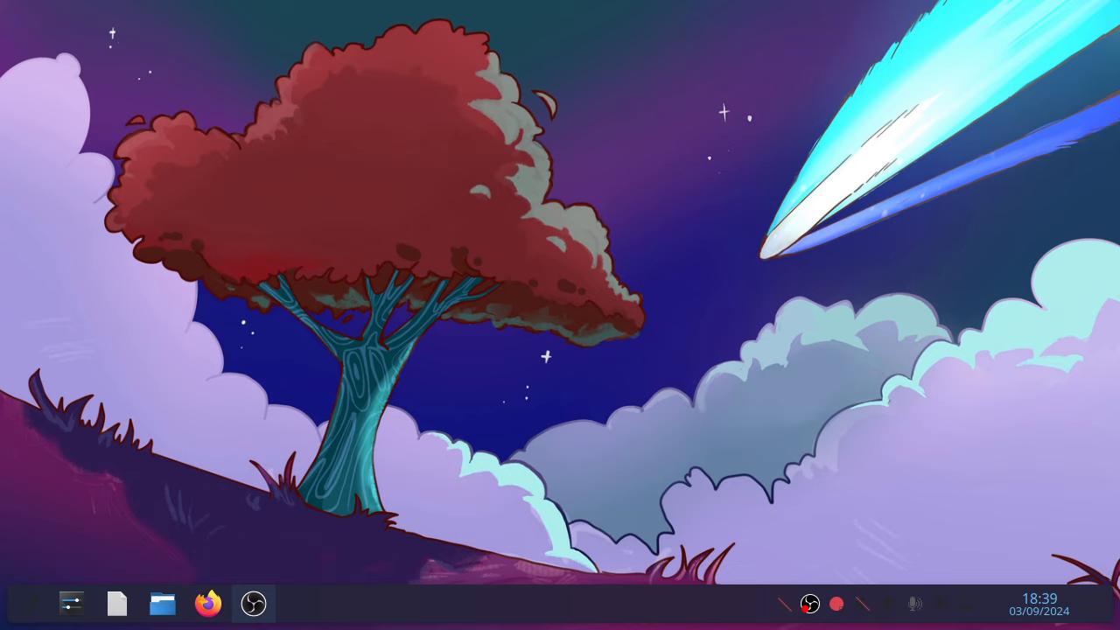
# Select the blackburn-buccaneer image in the desktop's wallpaper settings and apply the change while closing them.
pyautogui.rightClick(392, 157)
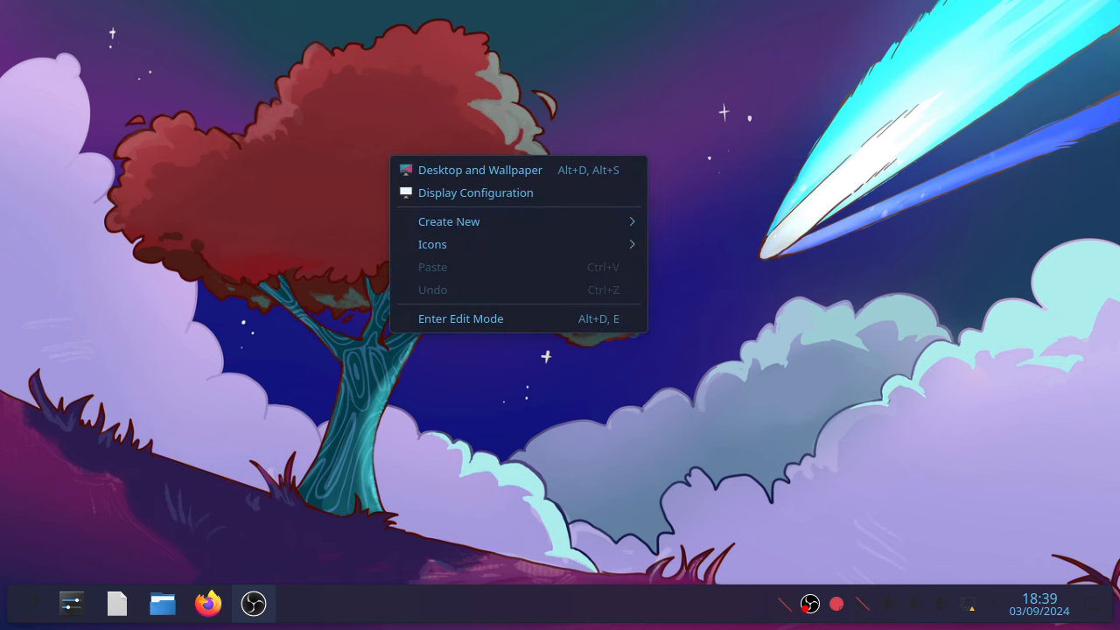
pyautogui.click(480, 170)
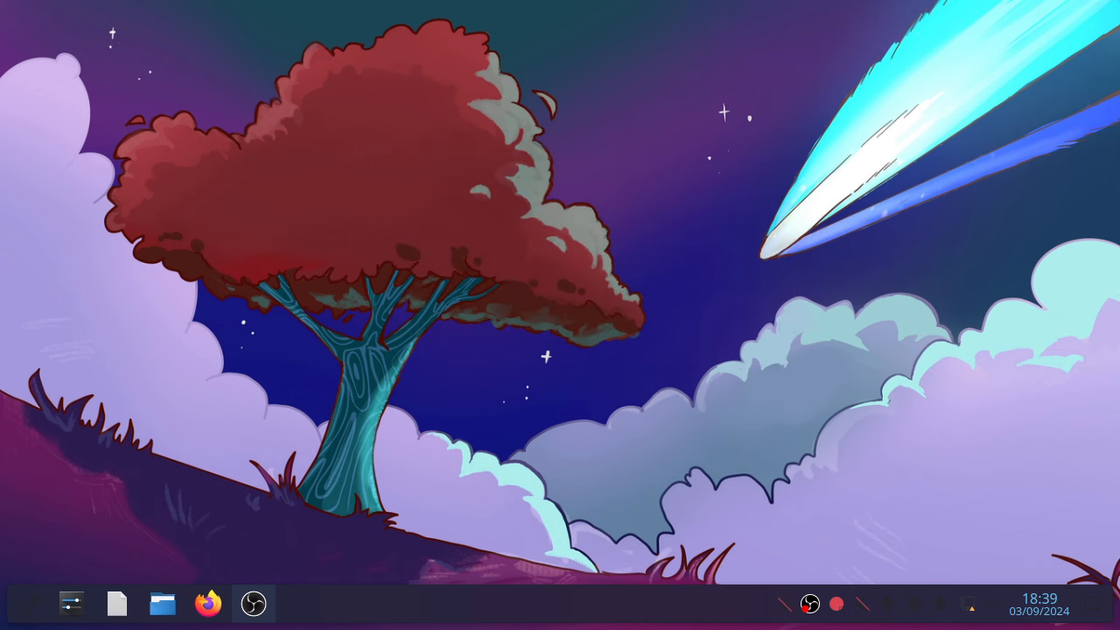
pyautogui.click(447, 288)
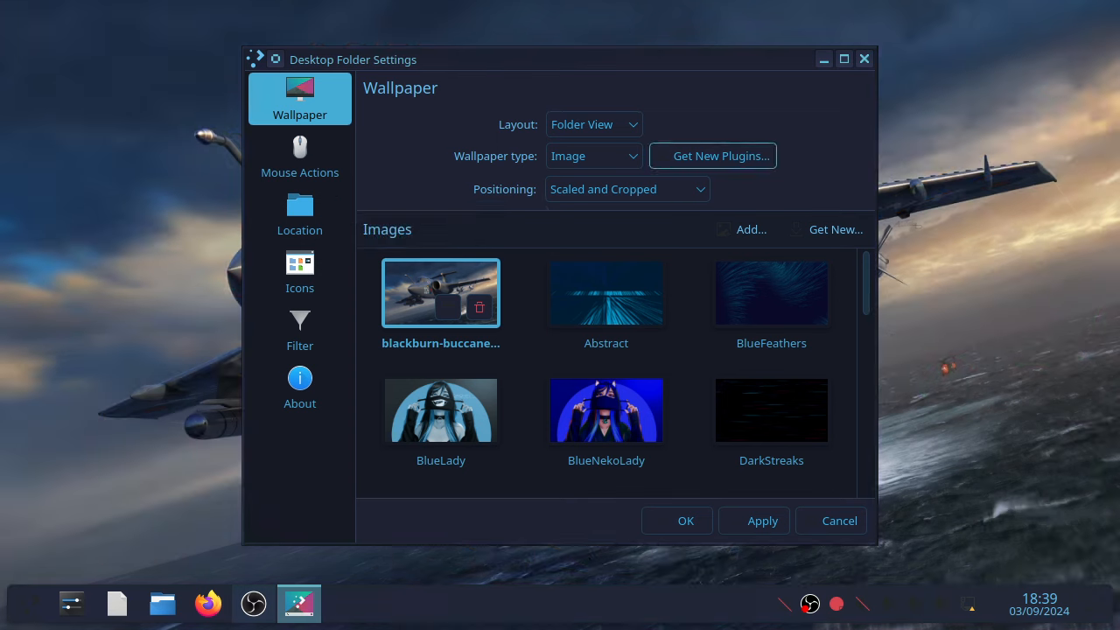
pyautogui.click(864, 59)
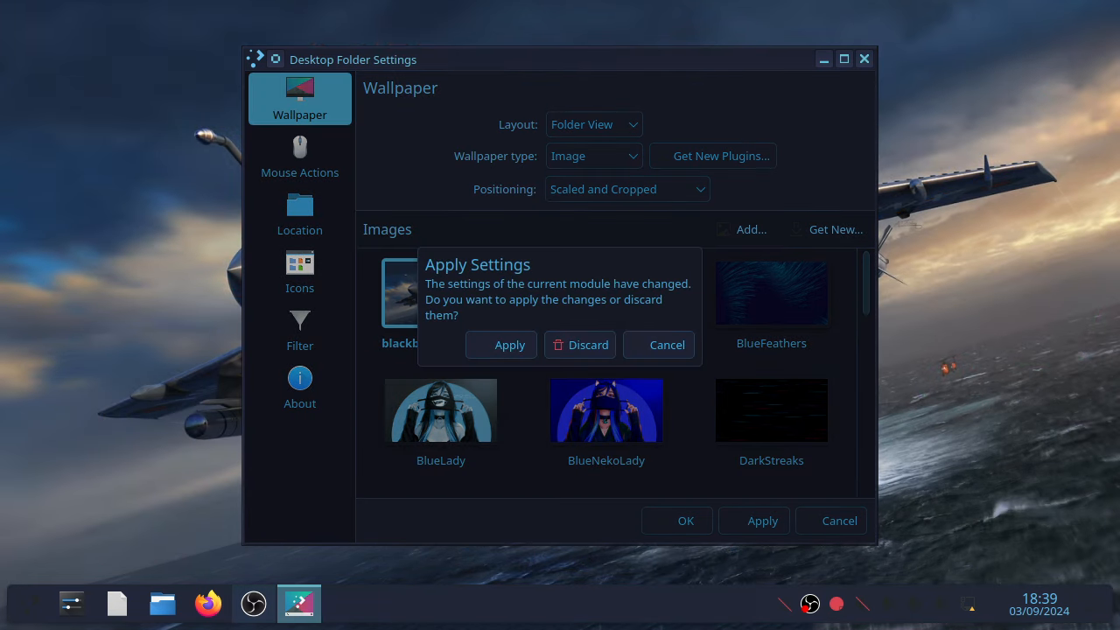
pyautogui.click(501, 345)
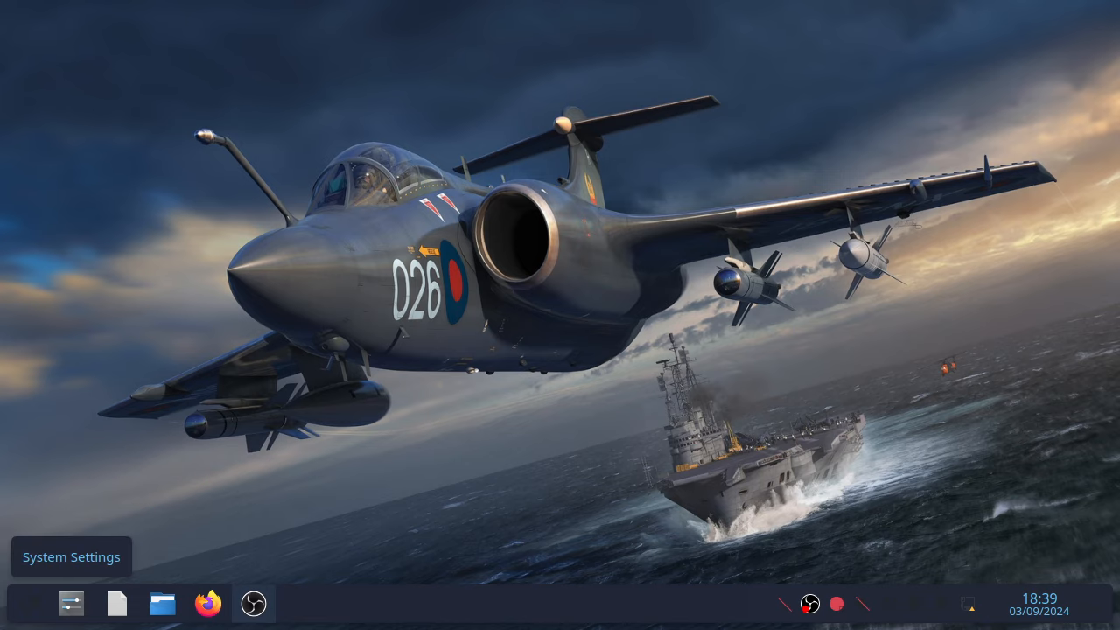
# Open the Icons page under Colours & Themes in System Settings and bring up its catalogue of new icons.
pyautogui.click(71, 603)
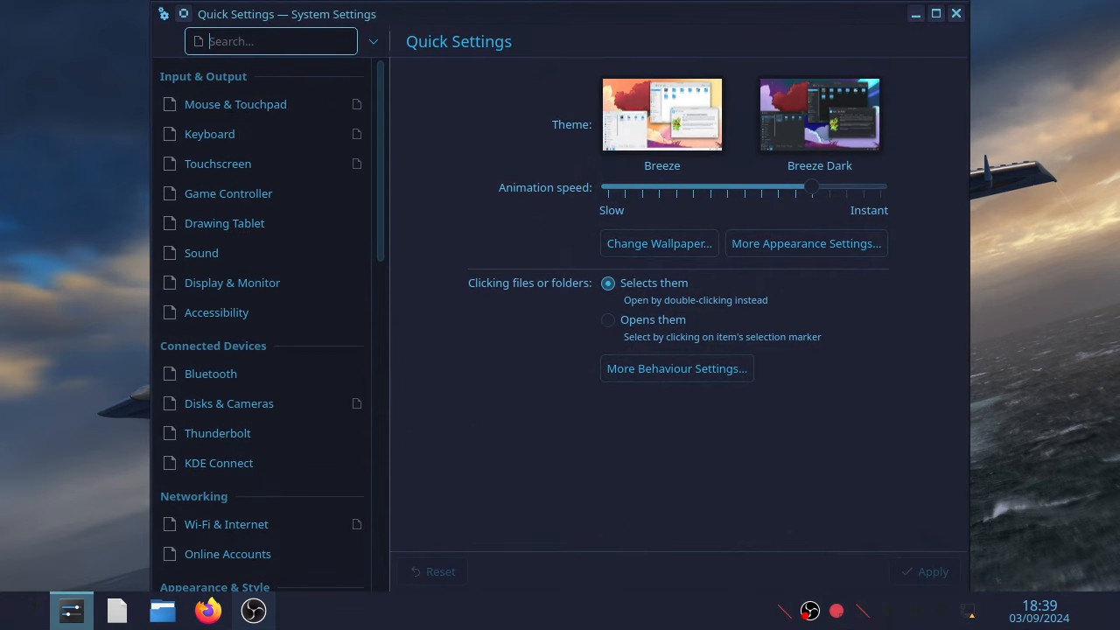
pyautogui.moveTo(298, 14); pyautogui.dragTo(211, 14)
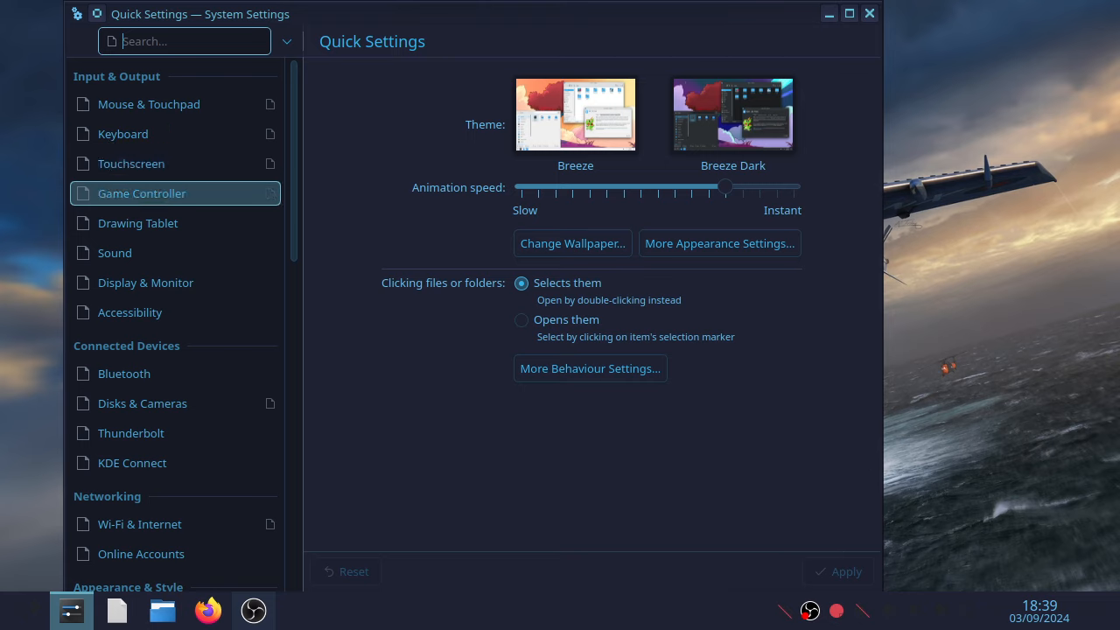
pyautogui.scroll(-2, 175, 320)
pyautogui.scroll(-3, 175, 317)
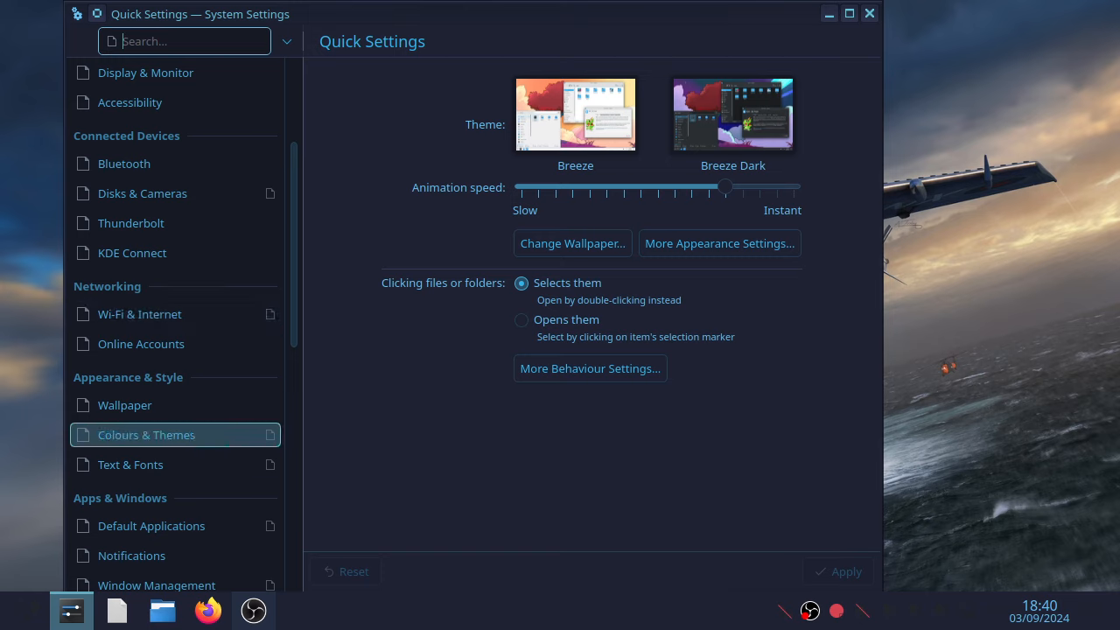
pyautogui.scroll(-2, 175, 442)
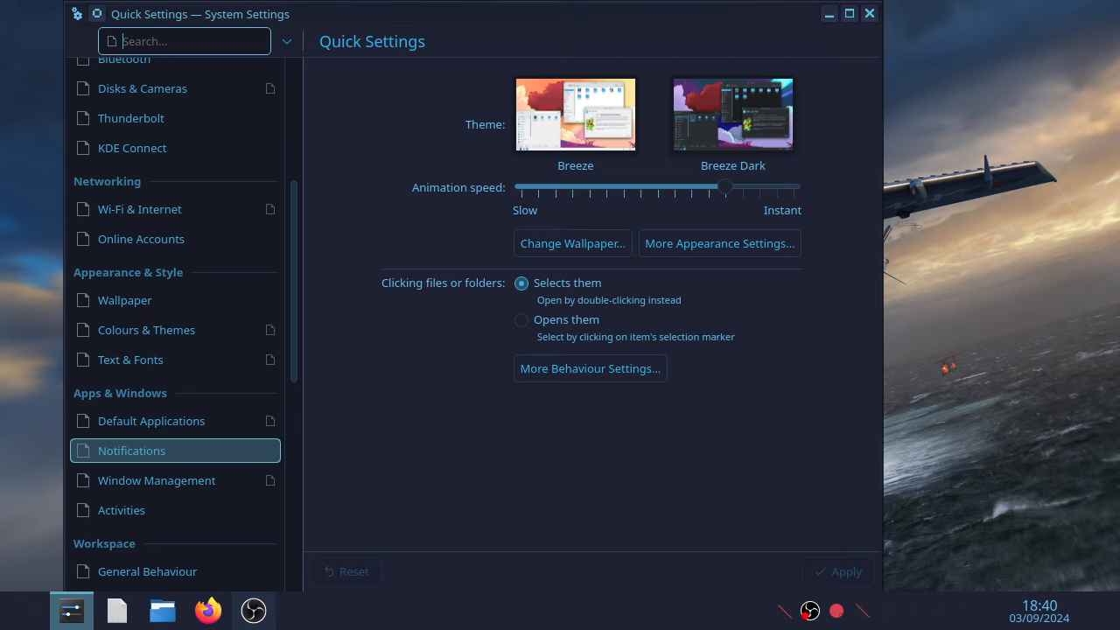
pyautogui.scroll(-4, 176, 446)
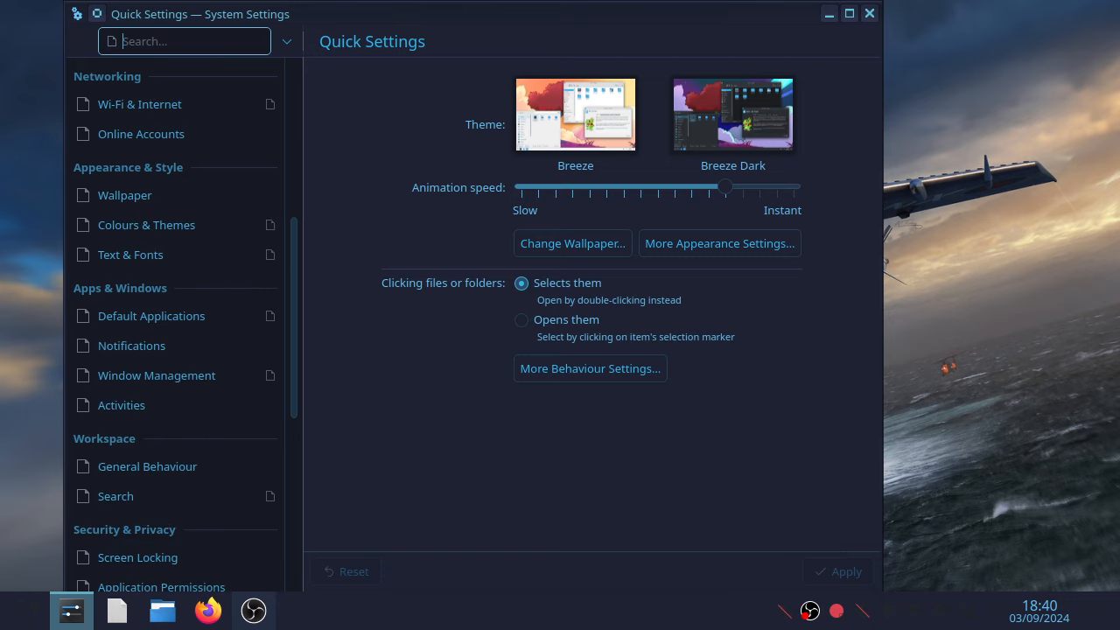
pyautogui.scroll(2, 175, 447)
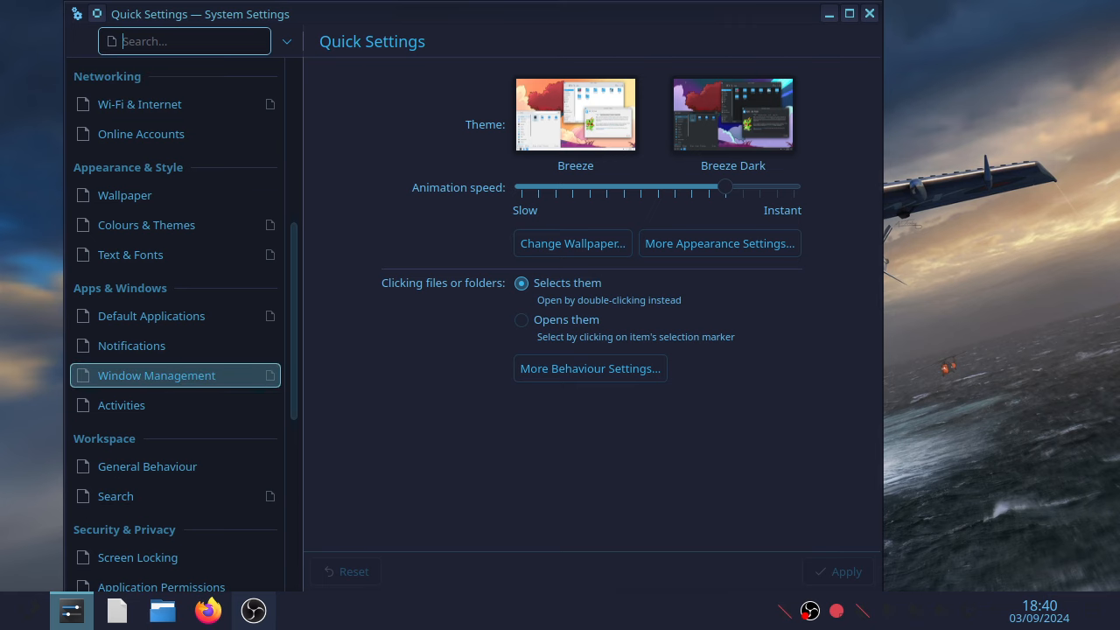
pyautogui.click(175, 225)
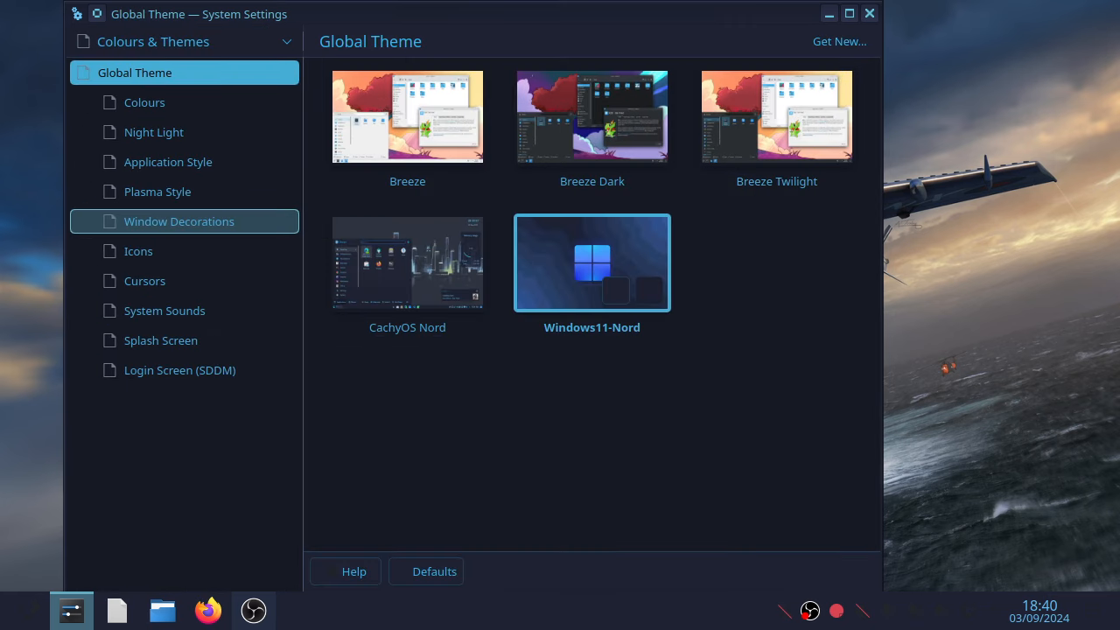
pyautogui.click(140, 251)
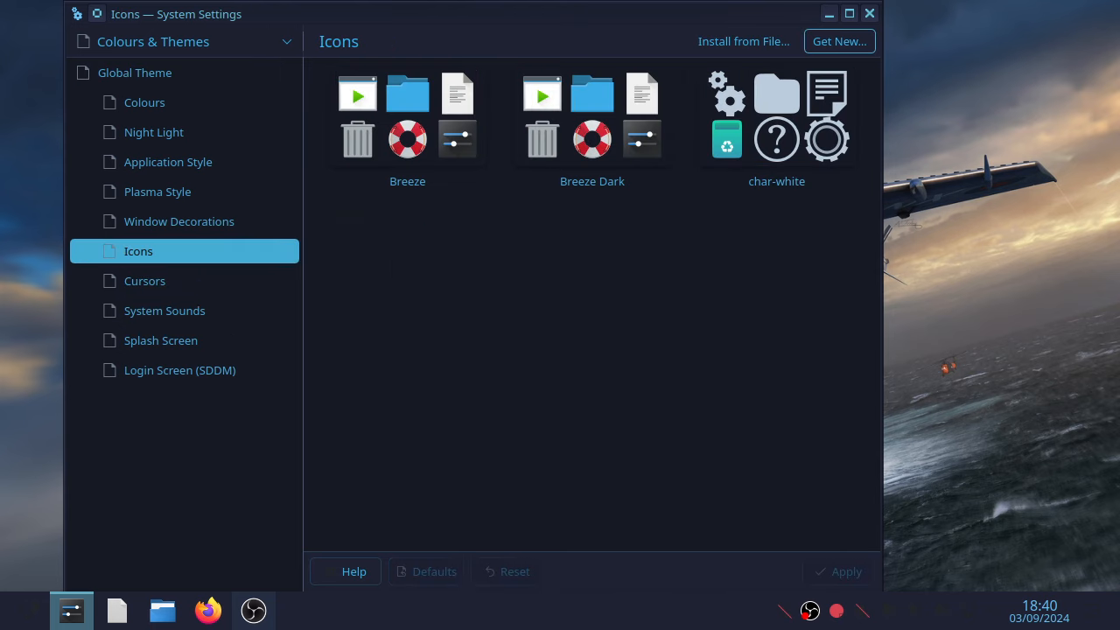
pyautogui.click(840, 41)
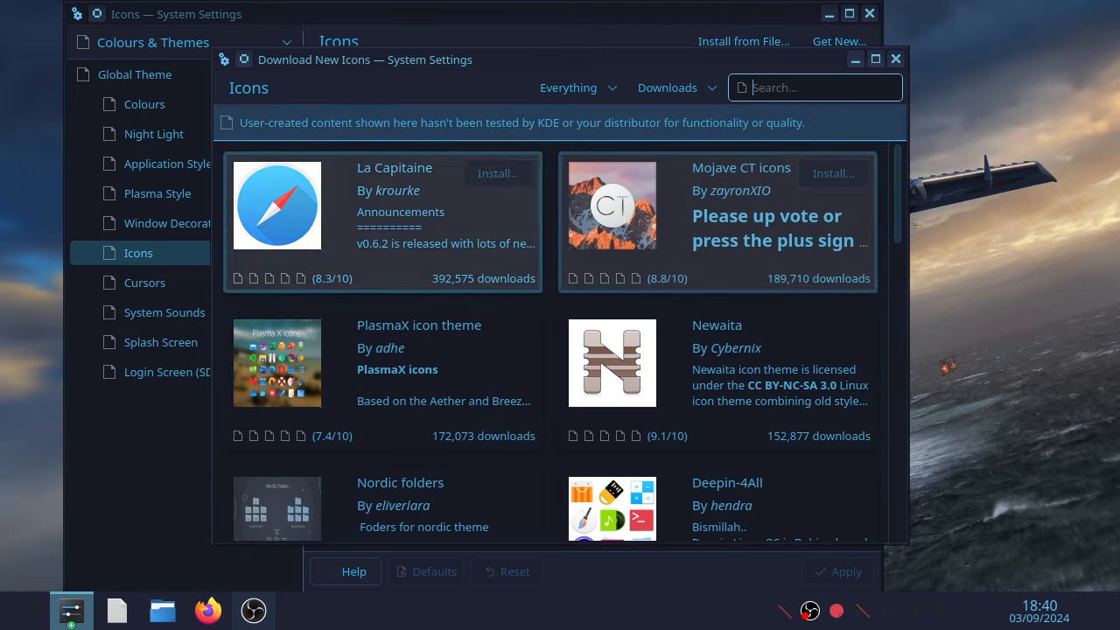
# Browse the downloadable icon themes and retry opening the catalogue, closing System Settings at the end.
pyautogui.scroll(-2, 516, 323)
pyautogui.scroll(-8, 520, 321)
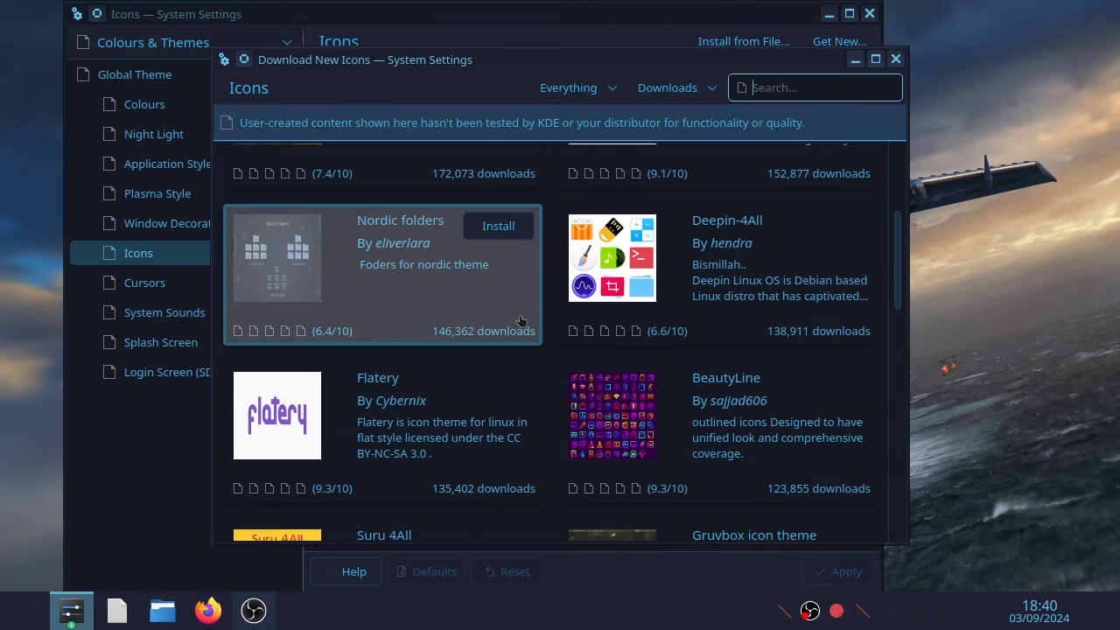
pyautogui.scroll(-3, 519, 321)
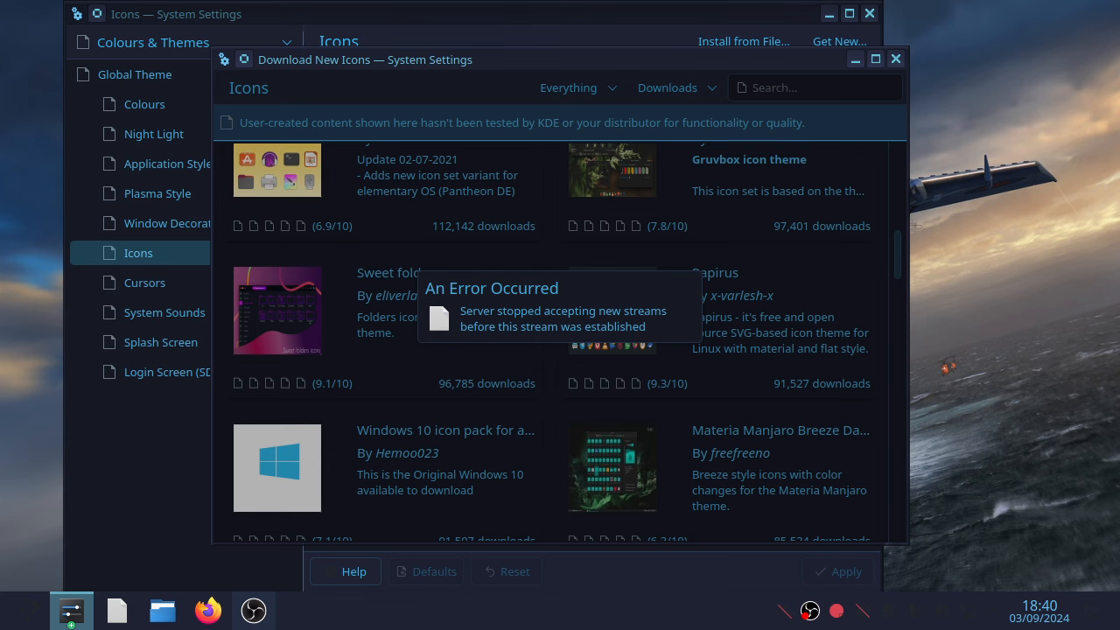
pyautogui.click(895, 58)
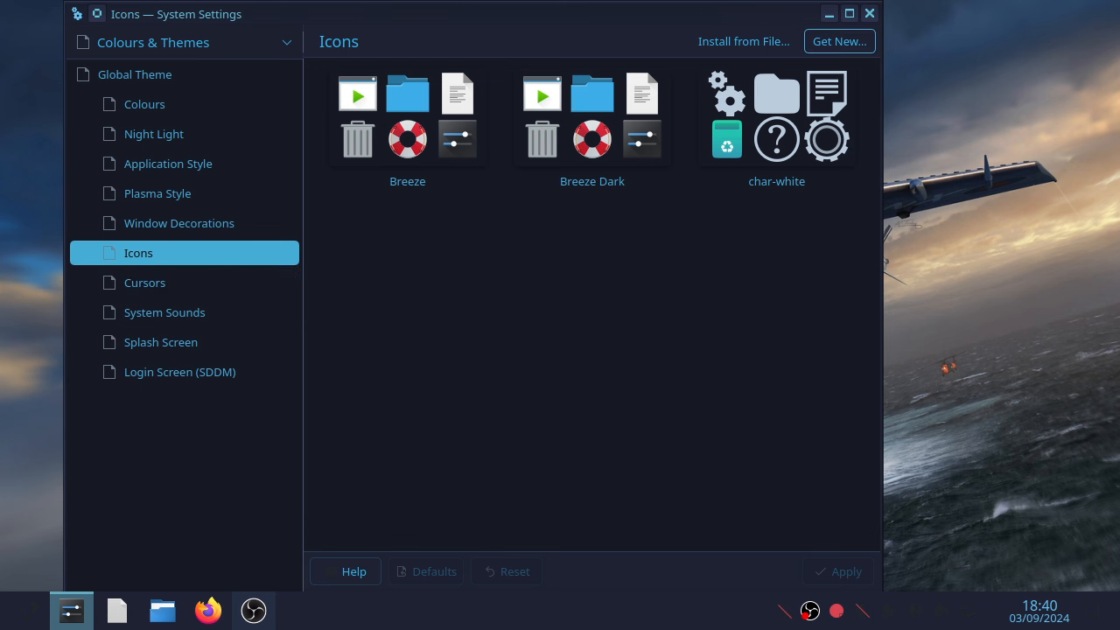
pyautogui.click(836, 44)
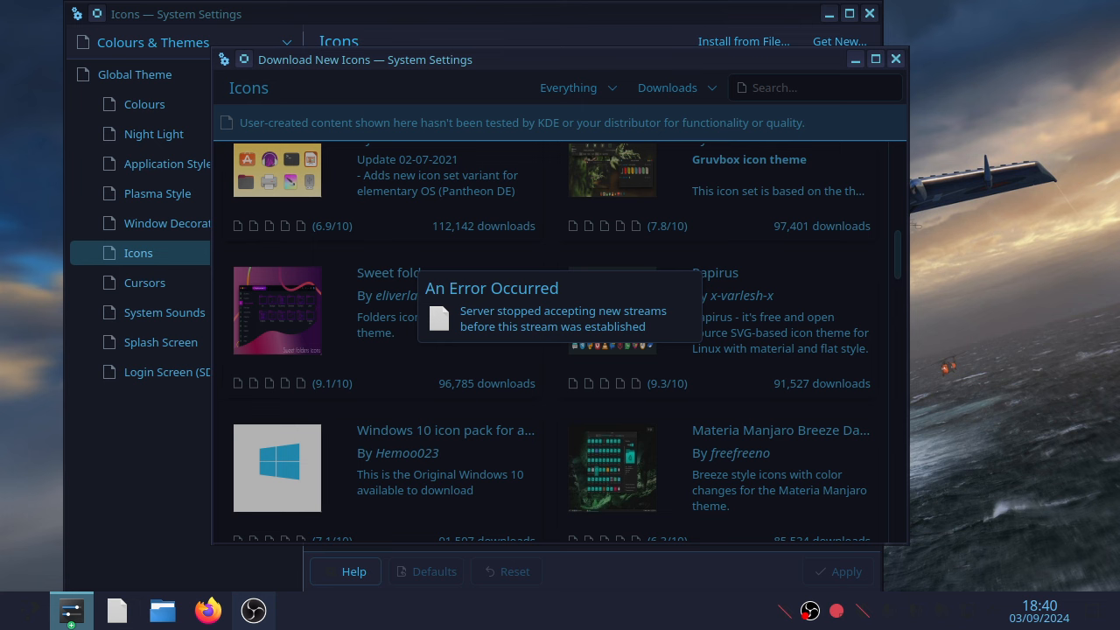
pyautogui.click(895, 59)
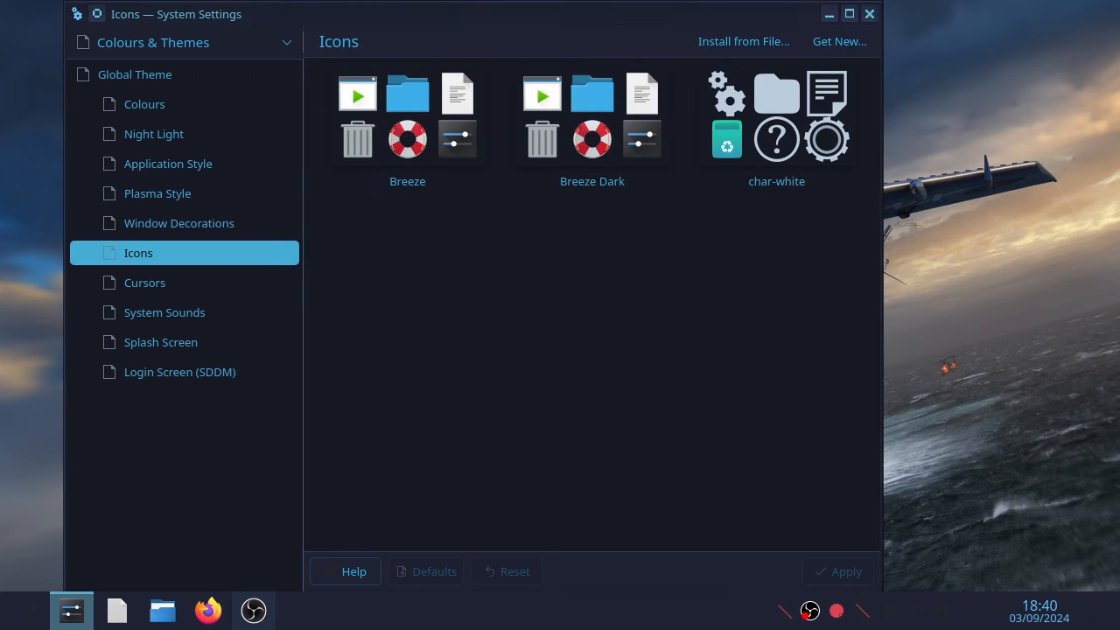
pyautogui.click(870, 14)
# Reopen System Settings, go to the Icons page under Colours & Themes and bring up the catalogue of new icons.
pyautogui.click(72, 604)
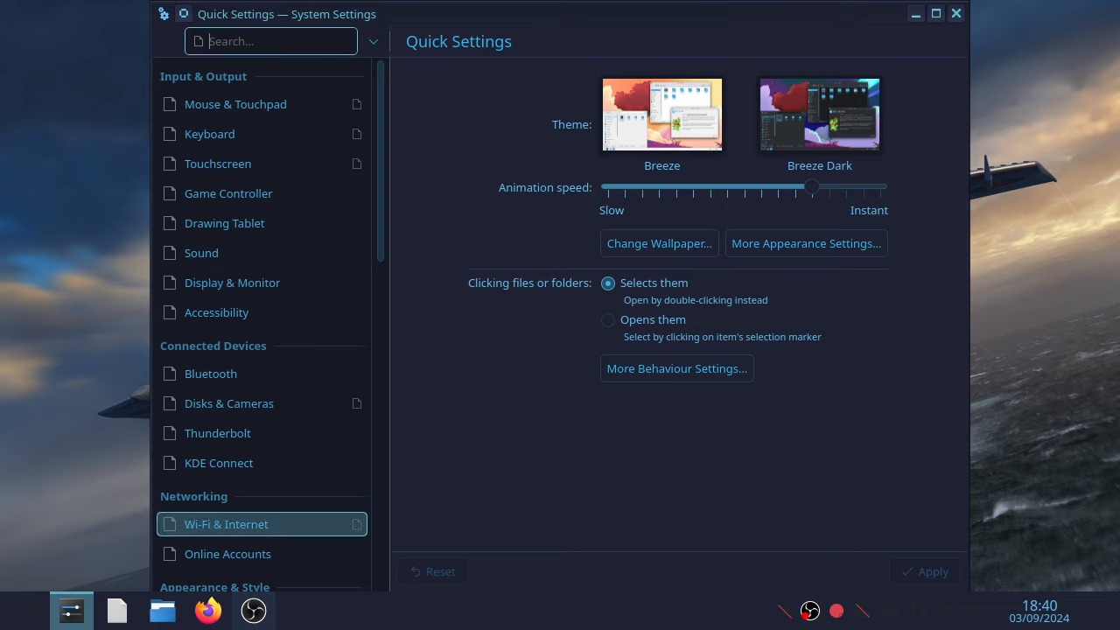
pyautogui.scroll(-3, 262, 294)
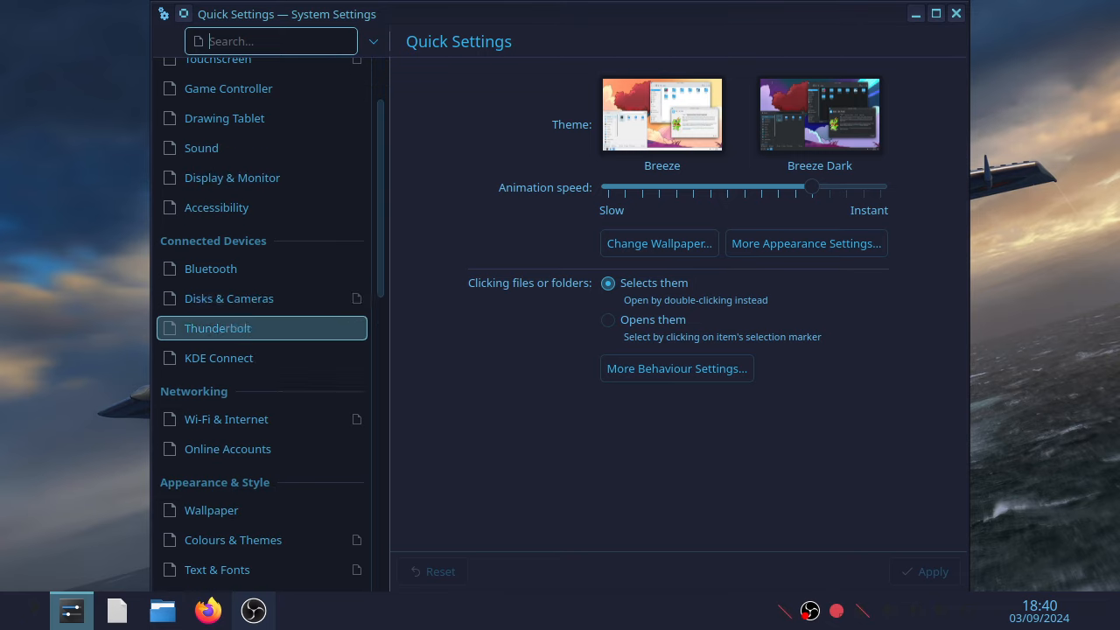
pyautogui.click(245, 540)
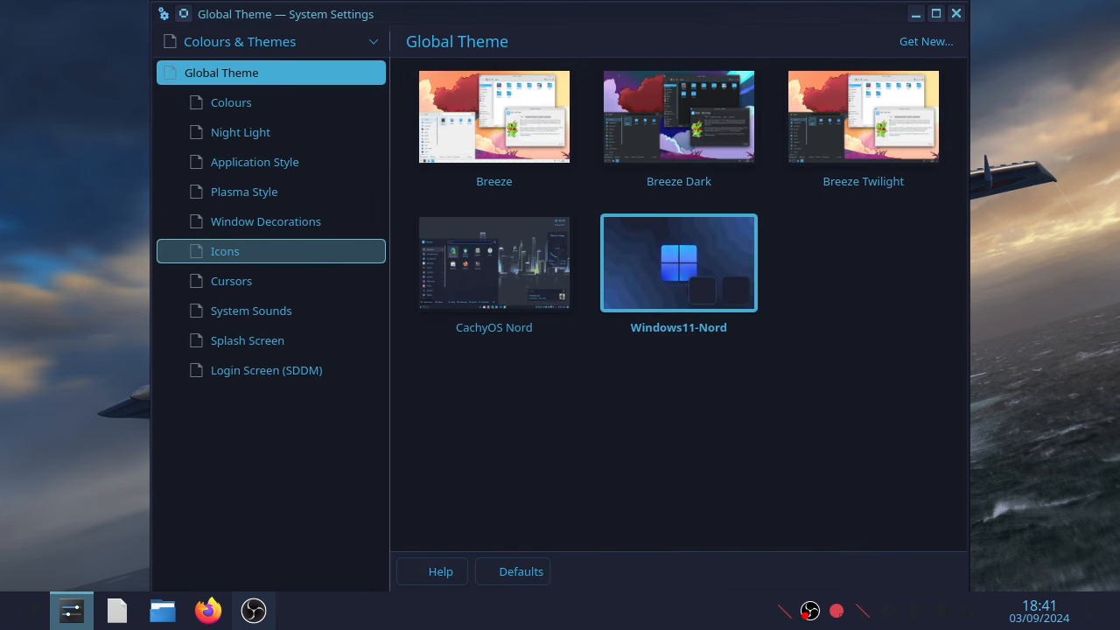
pyautogui.click(225, 251)
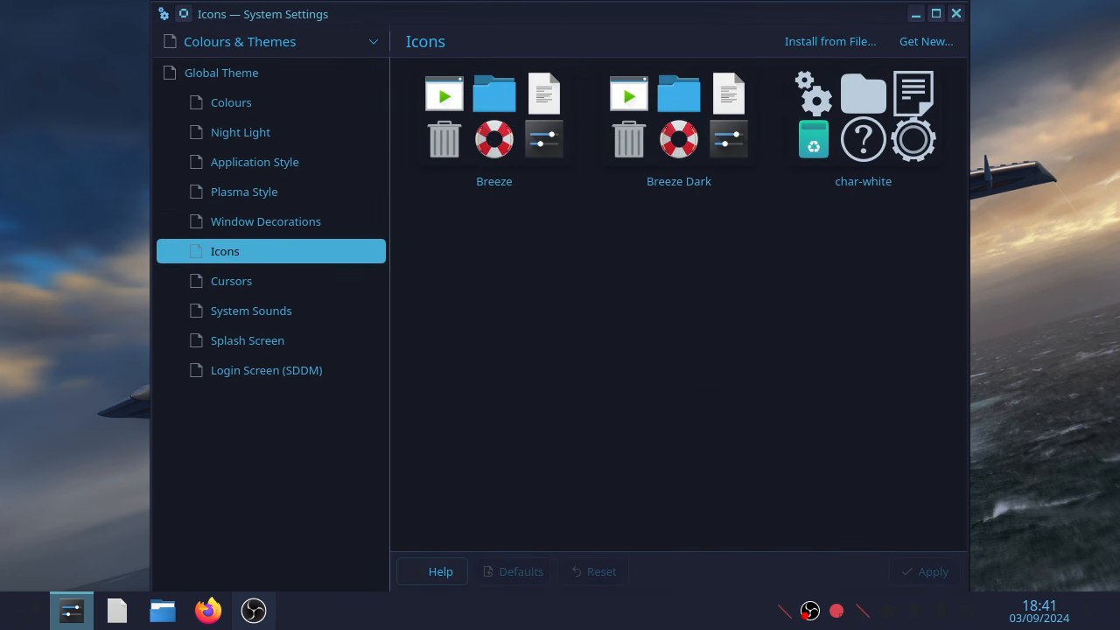
pyautogui.click(926, 42)
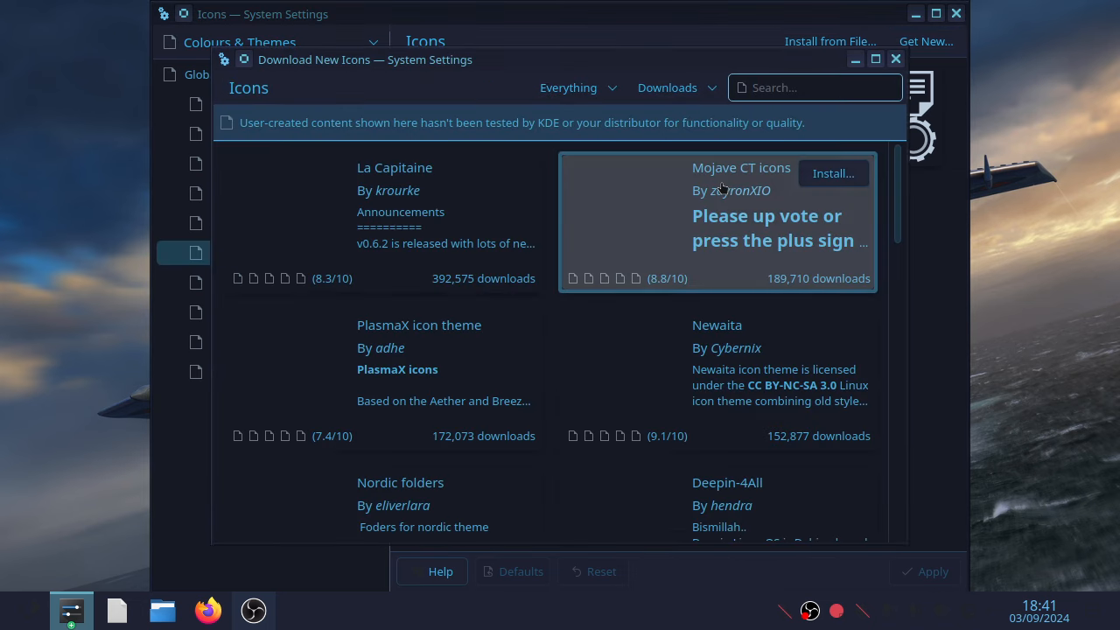
# Browse the downloadable icon themes in the catalogue, looking for a suitable icon set.
pyautogui.scroll(-2, 417, 371)
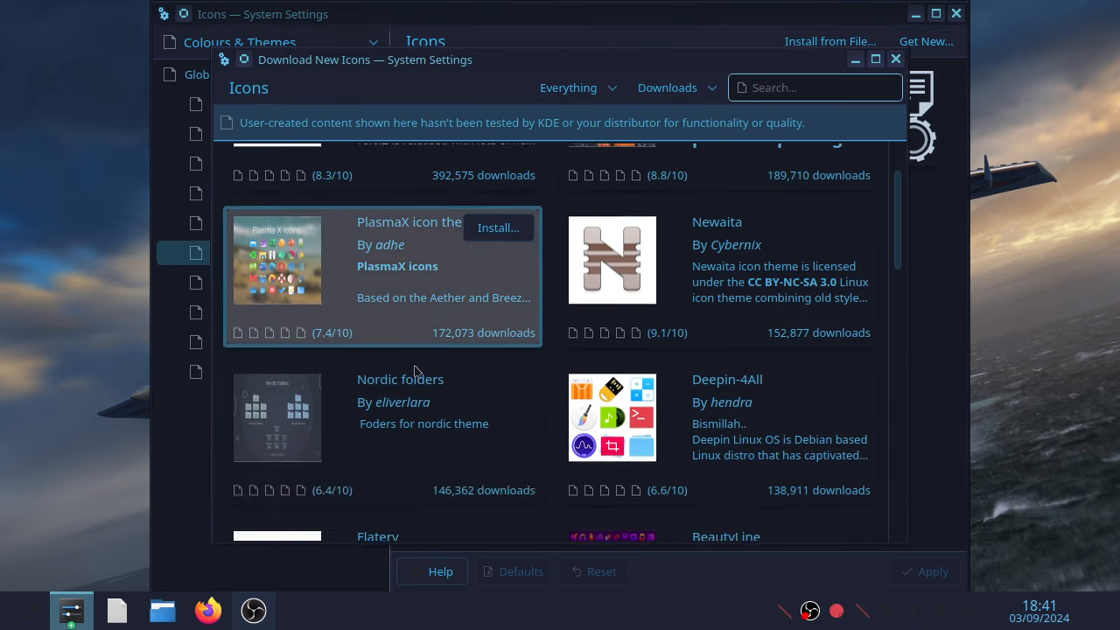
pyautogui.scroll(-4, 417, 374)
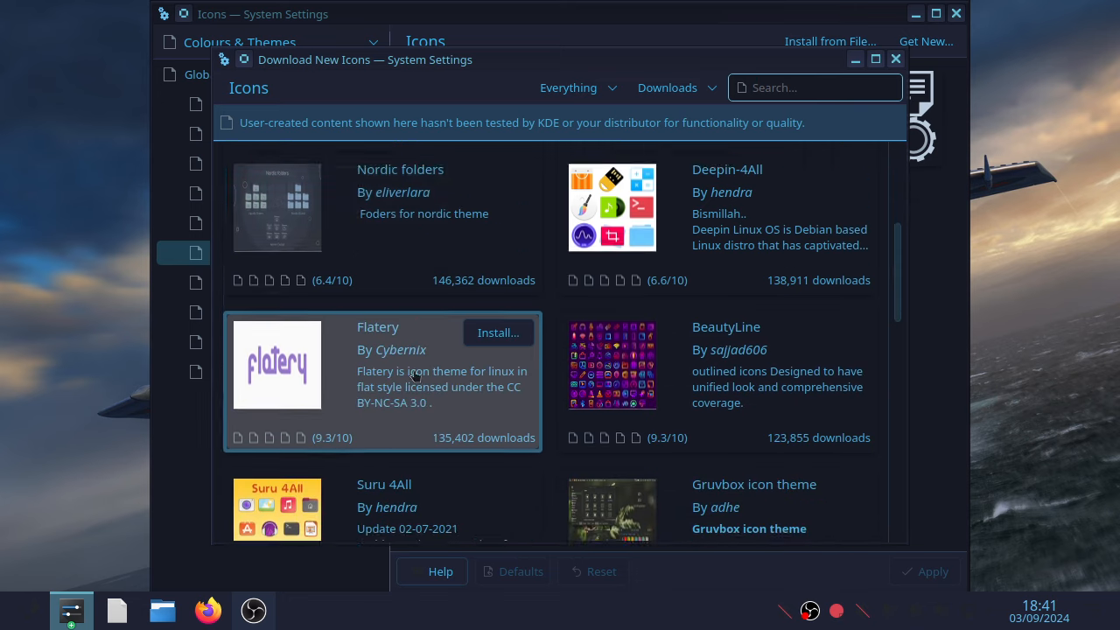
pyautogui.scroll(-8, 416, 374)
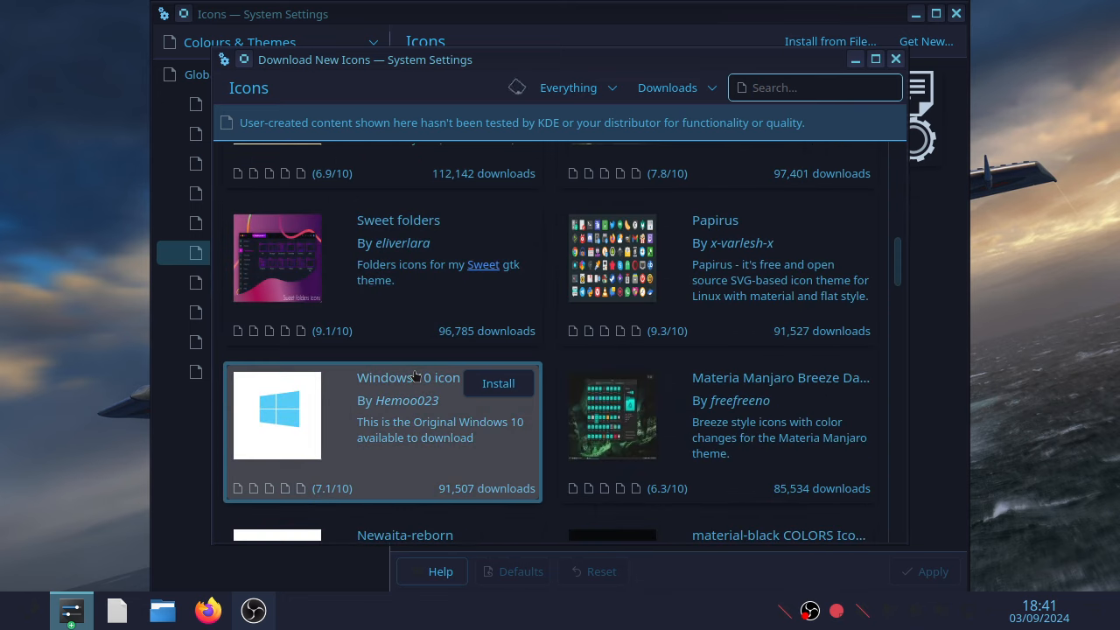
pyautogui.scroll(-2, 413, 399)
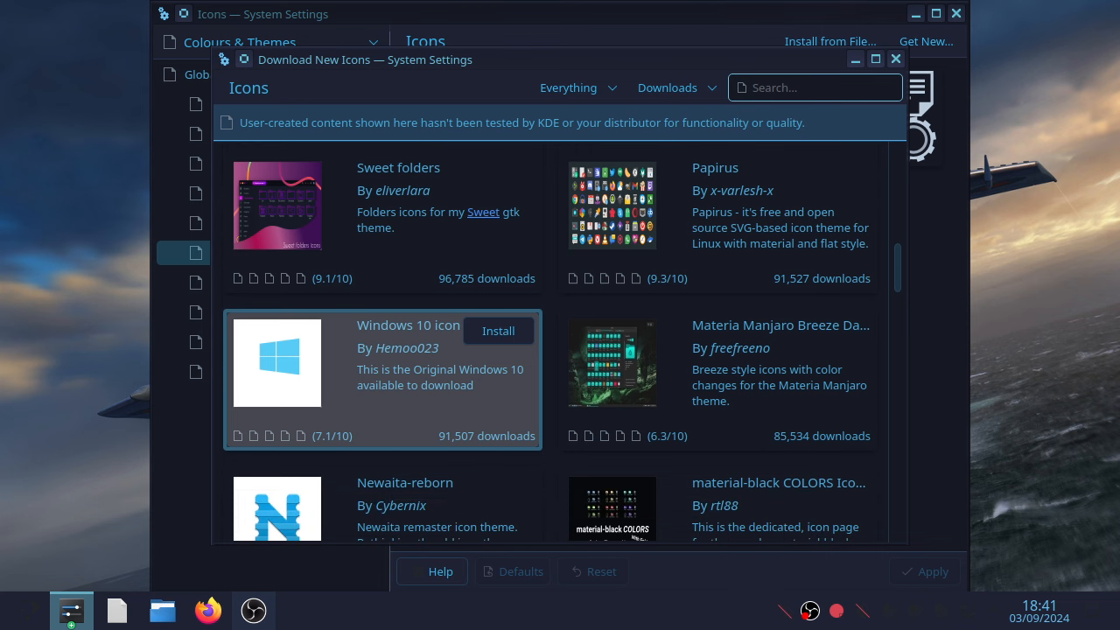
pyautogui.scroll(-2, 413, 399)
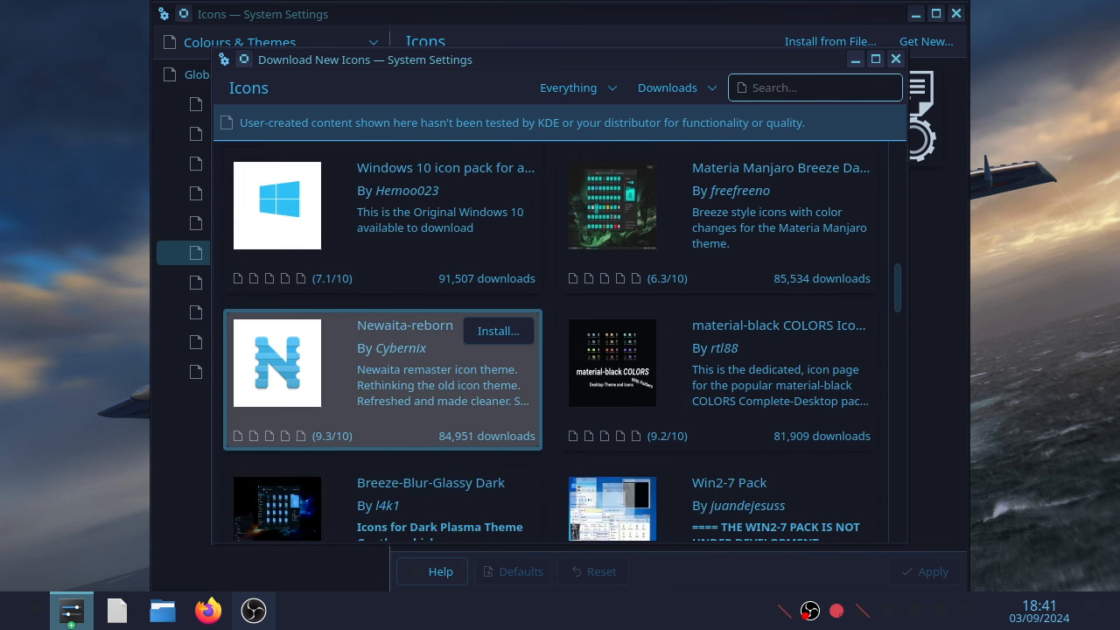
pyautogui.scroll(-2, 413, 399)
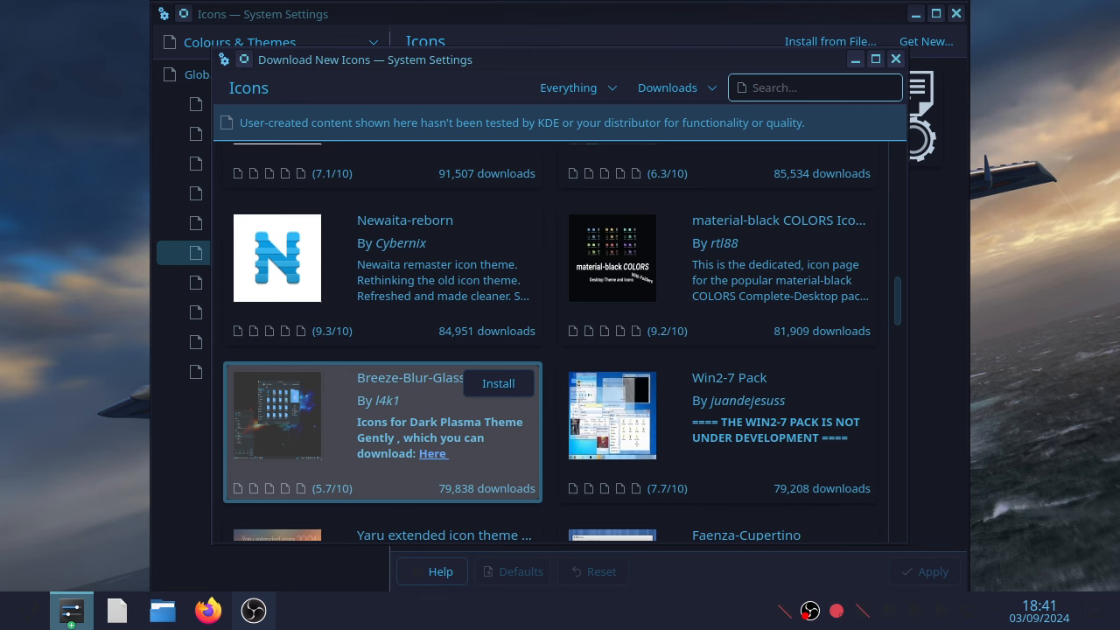
pyautogui.scroll(-1, 413, 399)
pyautogui.scroll(-2, 413, 399)
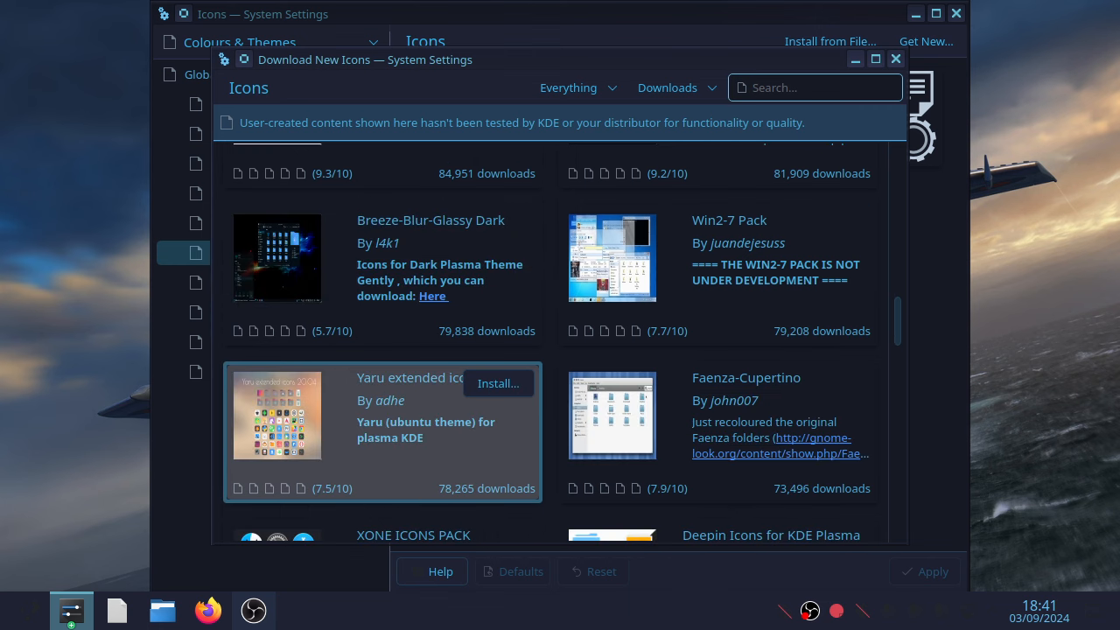
pyautogui.scroll(-3, 413, 399)
pyautogui.scroll(-2, 413, 399)
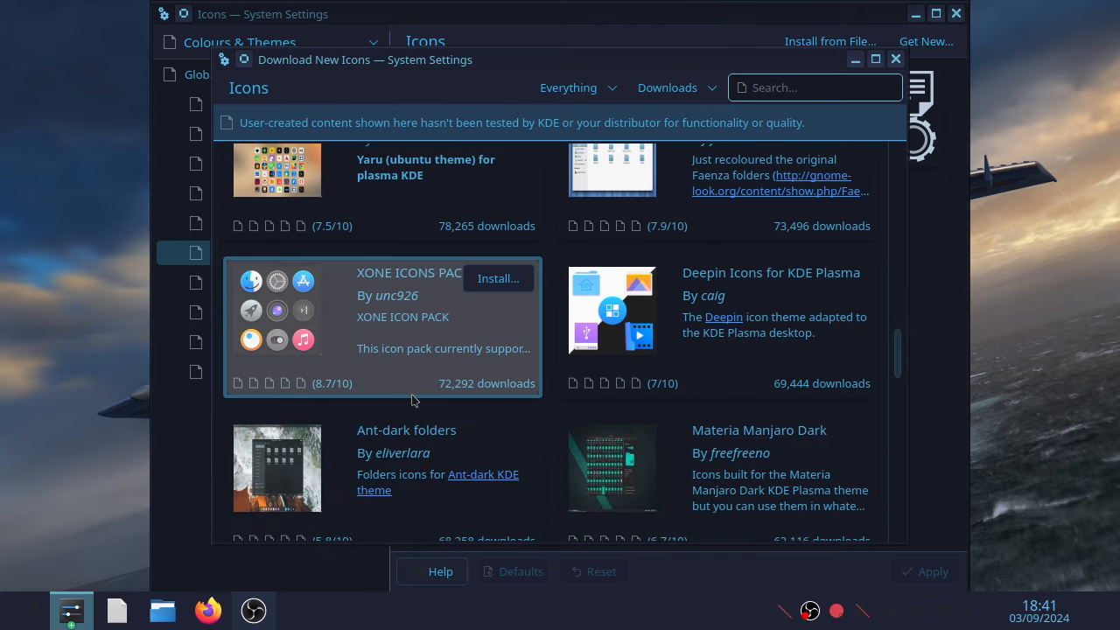
pyautogui.scroll(-4, 413, 399)
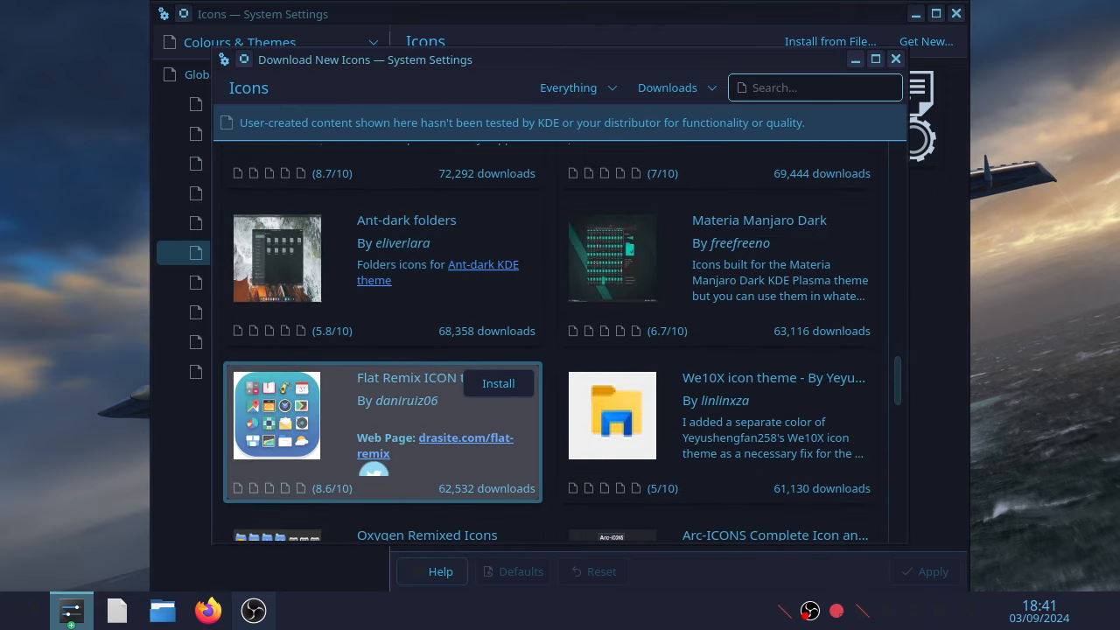
pyautogui.scroll(-5, 413, 399)
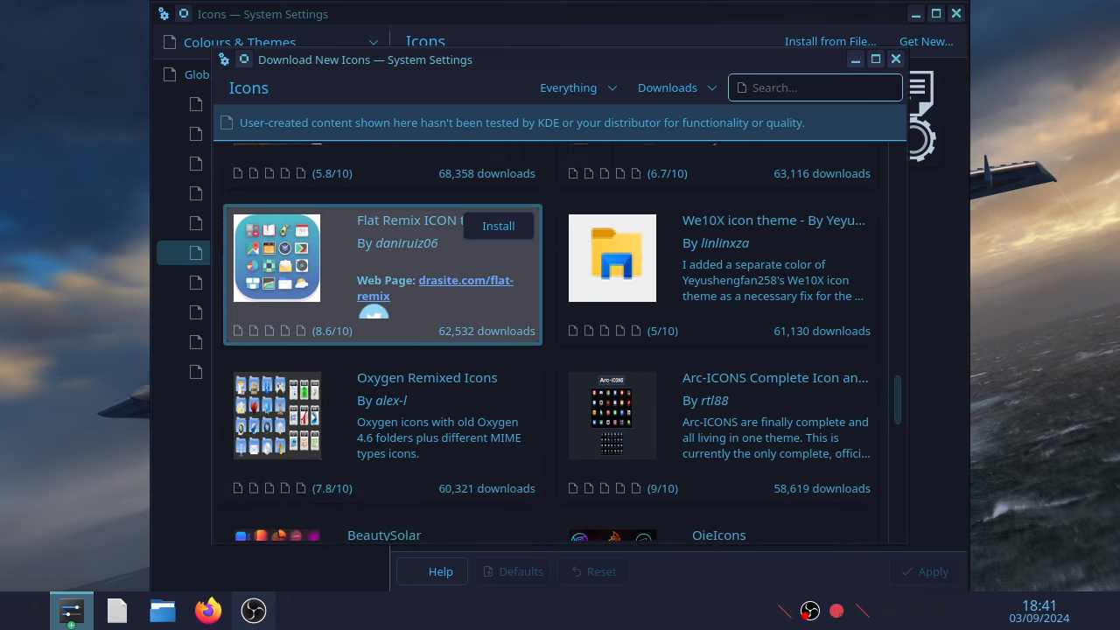
pyautogui.scroll(-4, 413, 399)
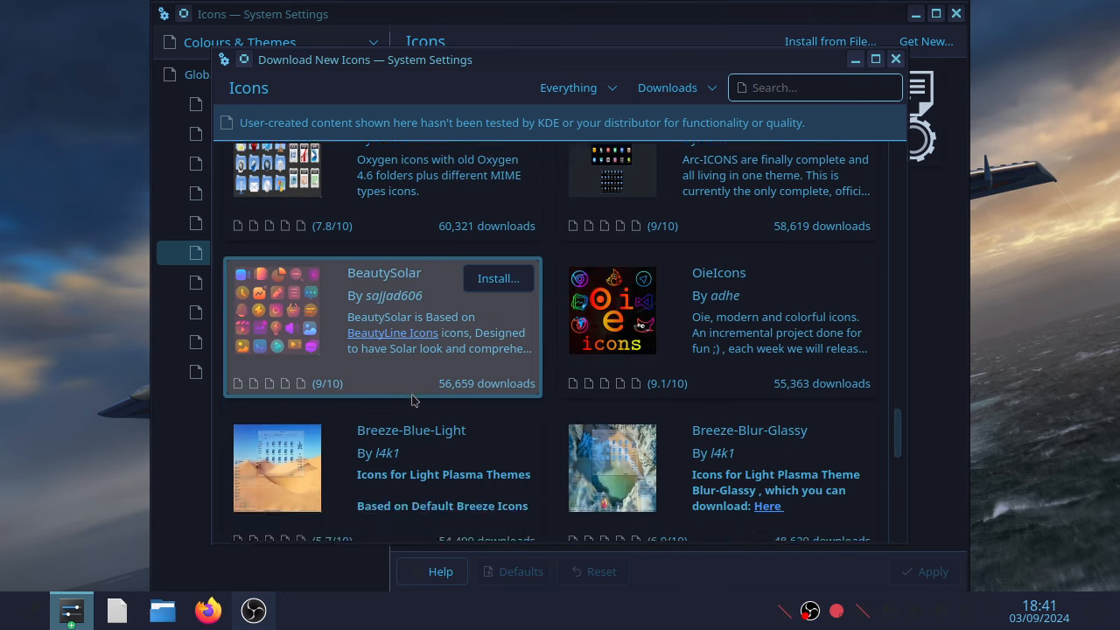
pyautogui.scroll(-5, 414, 400)
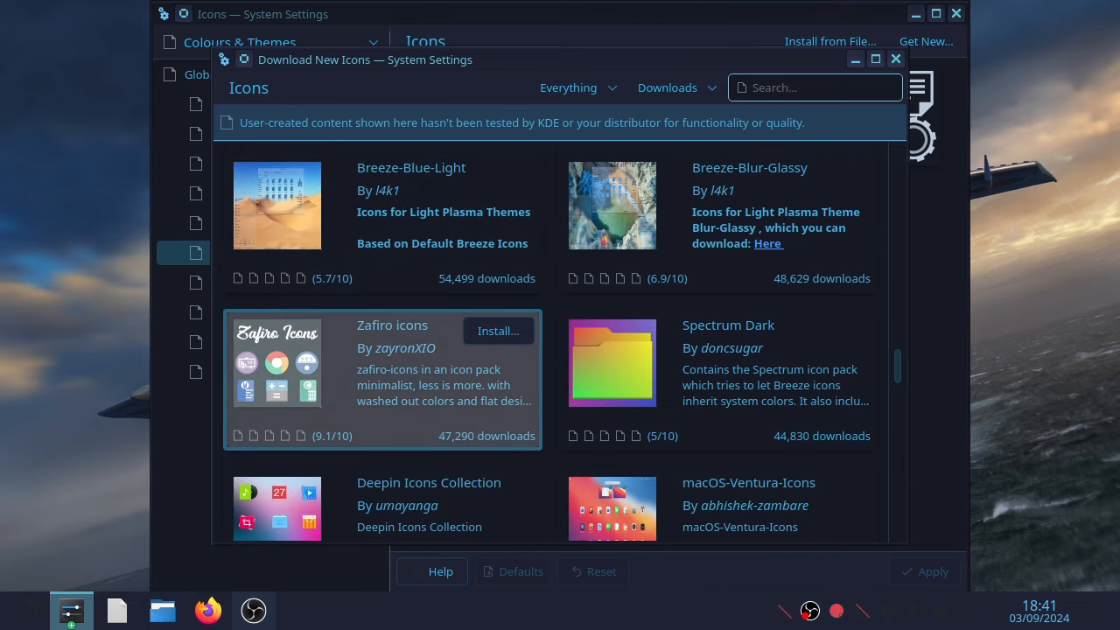
pyautogui.scroll(-2, 414, 400)
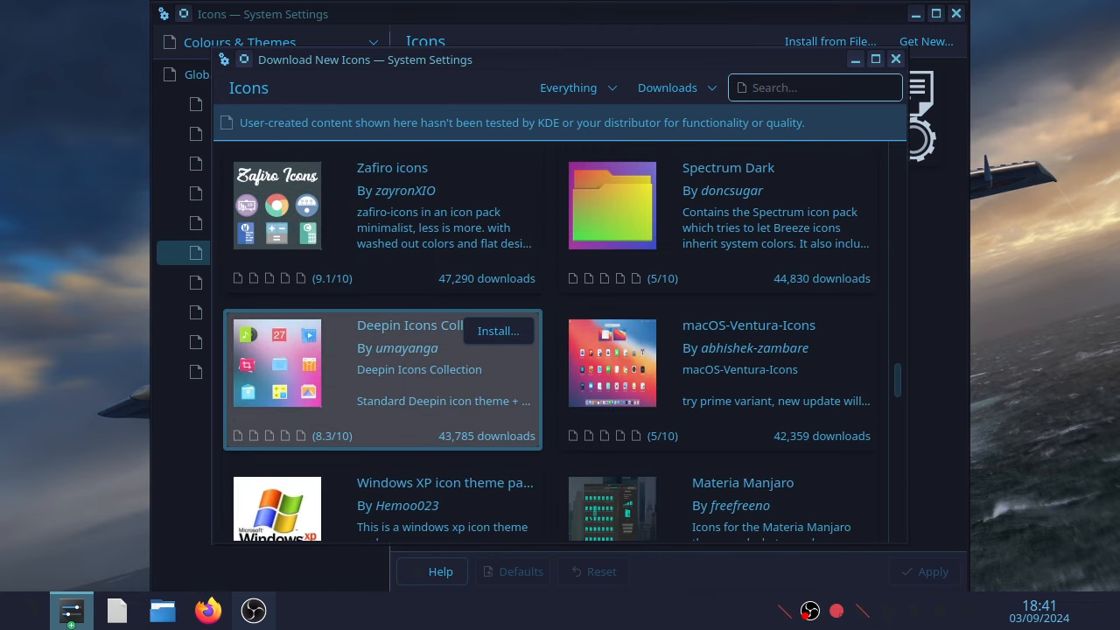
pyautogui.scroll(-4, 413, 399)
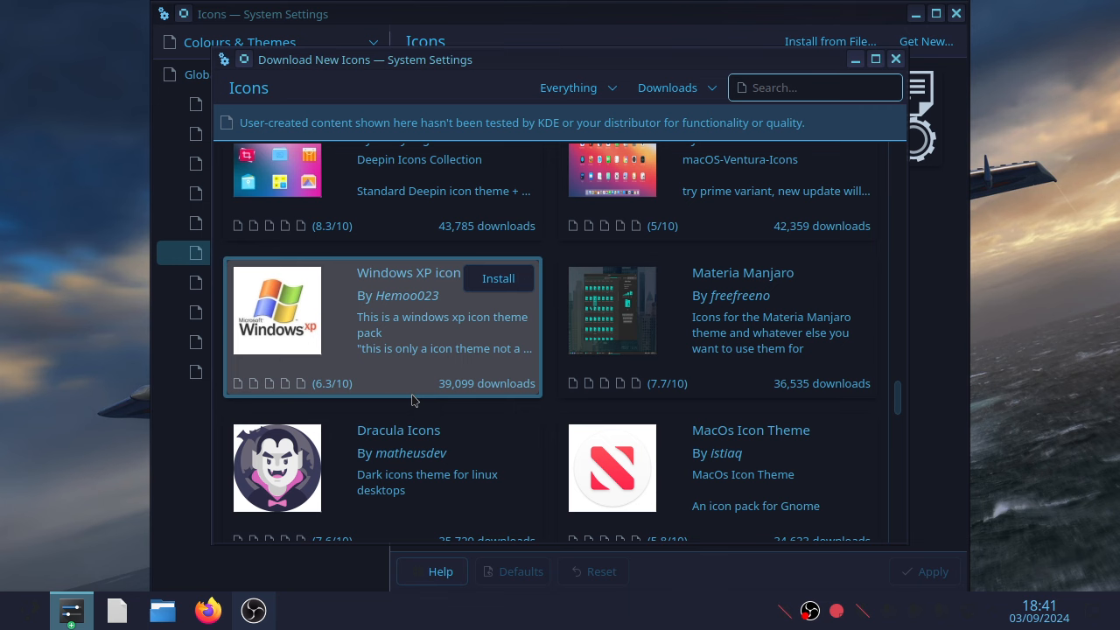
pyautogui.scroll(-4, 413, 398)
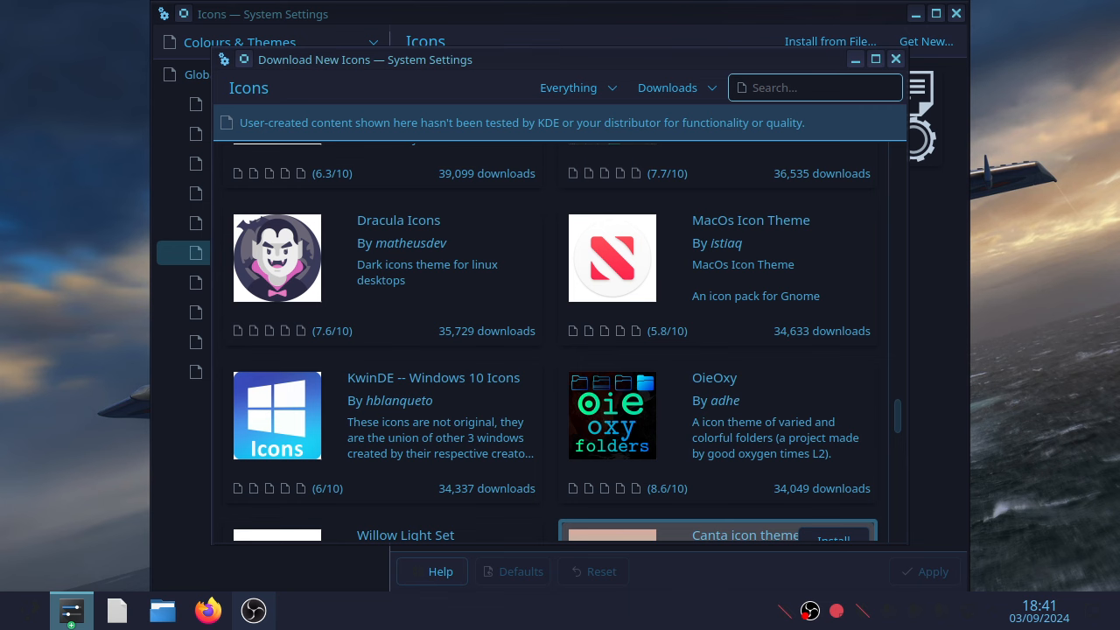
pyautogui.scroll(-2, 382, 427)
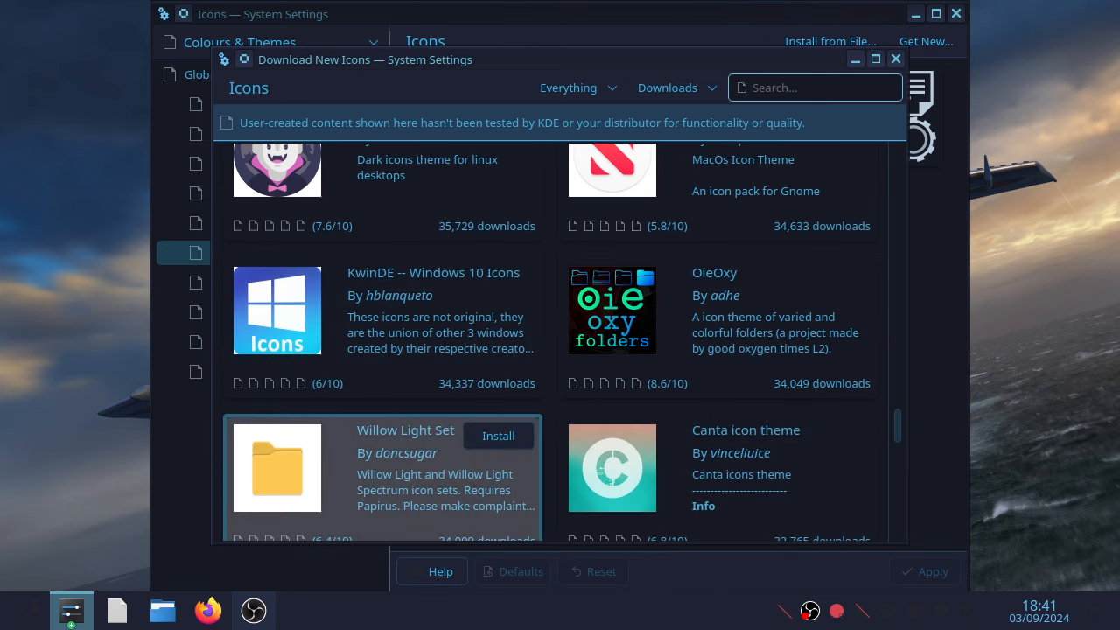
pyautogui.scroll(-6, 448, 385)
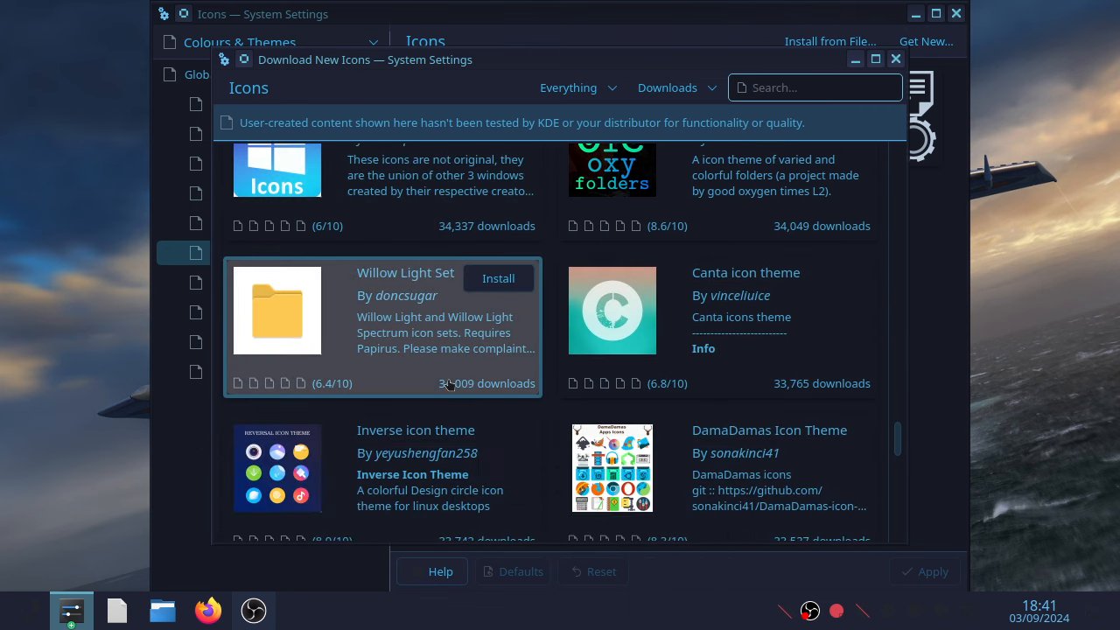
pyautogui.scroll(-3, 448, 385)
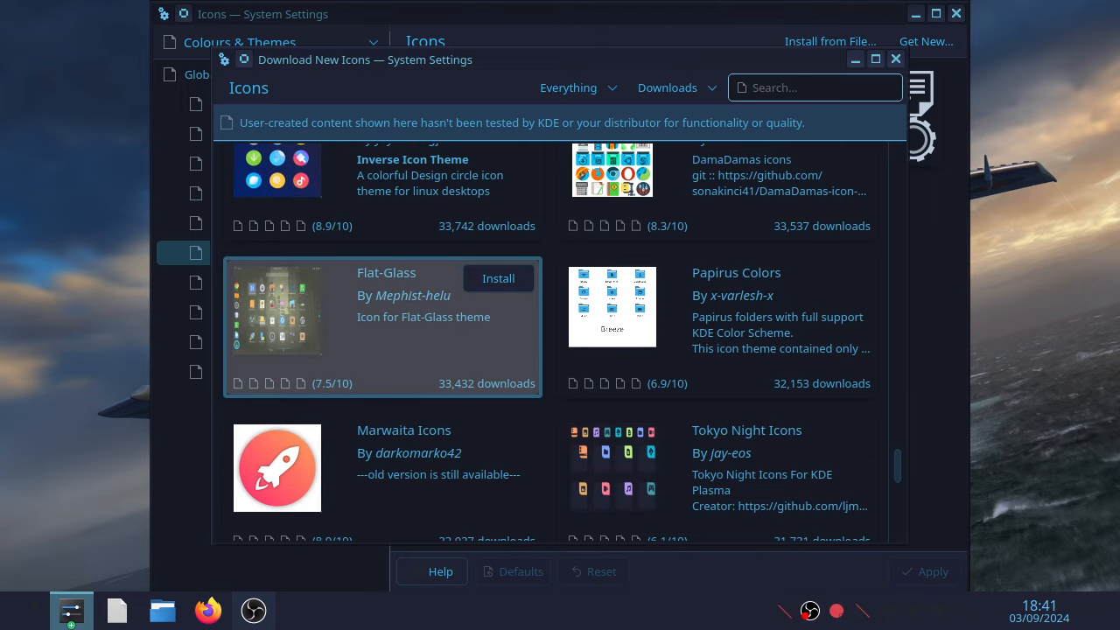
pyautogui.scroll(-2, 451, 383)
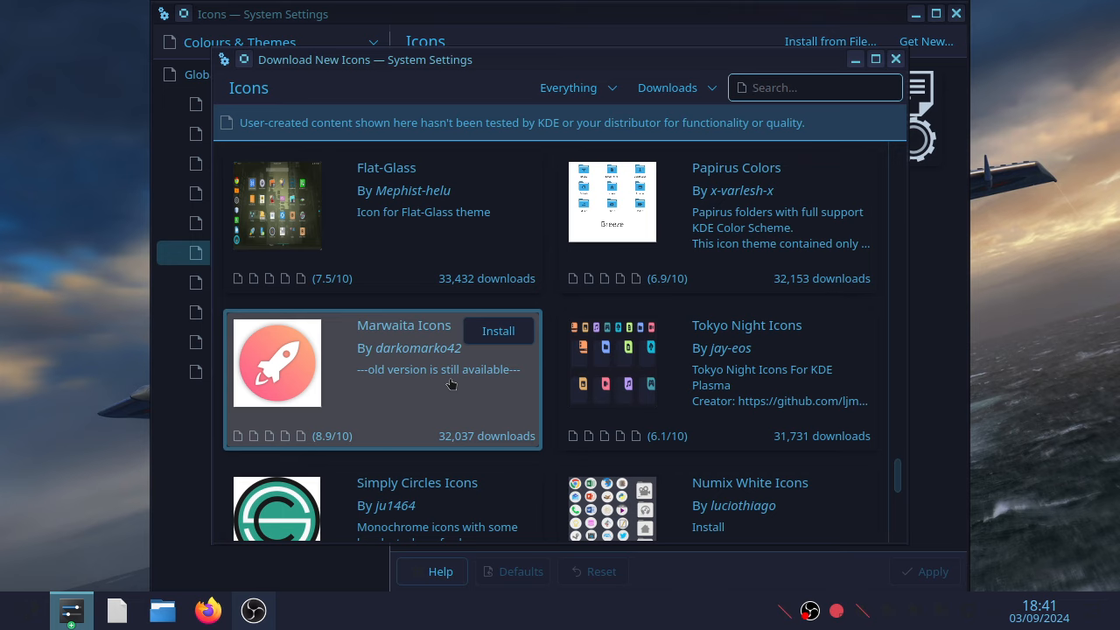
# Search the icon catalogue for "windows" and look through the matches for the Windows11 icon theme.
pyautogui.write('wind')
pyautogui.write('ows')
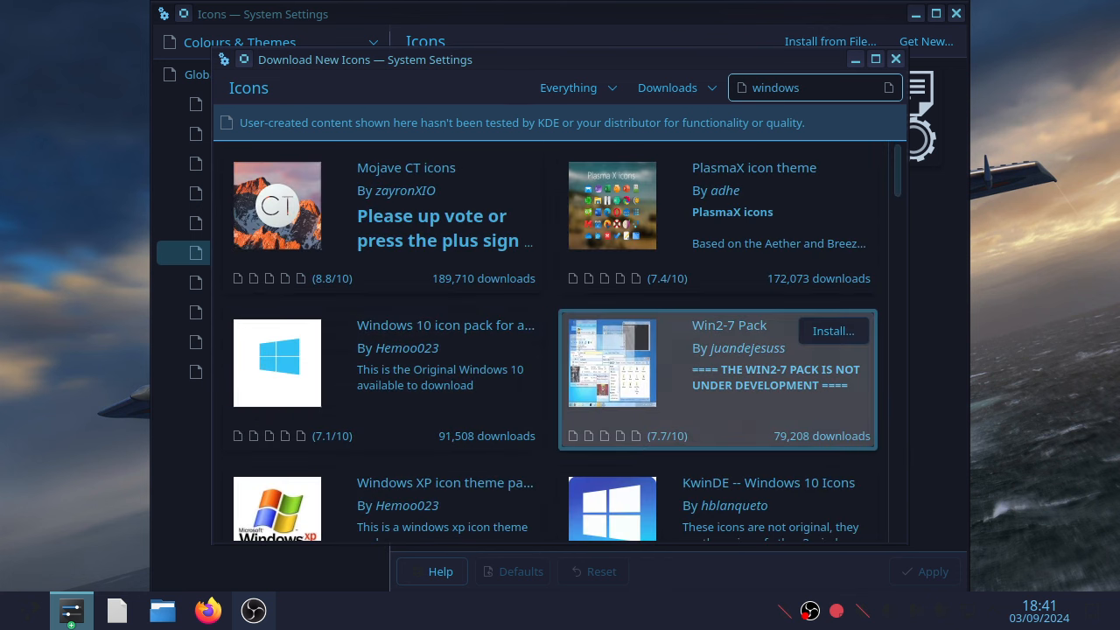
pyautogui.scroll(-1, 787, 280)
pyautogui.scroll(-6, 766, 281)
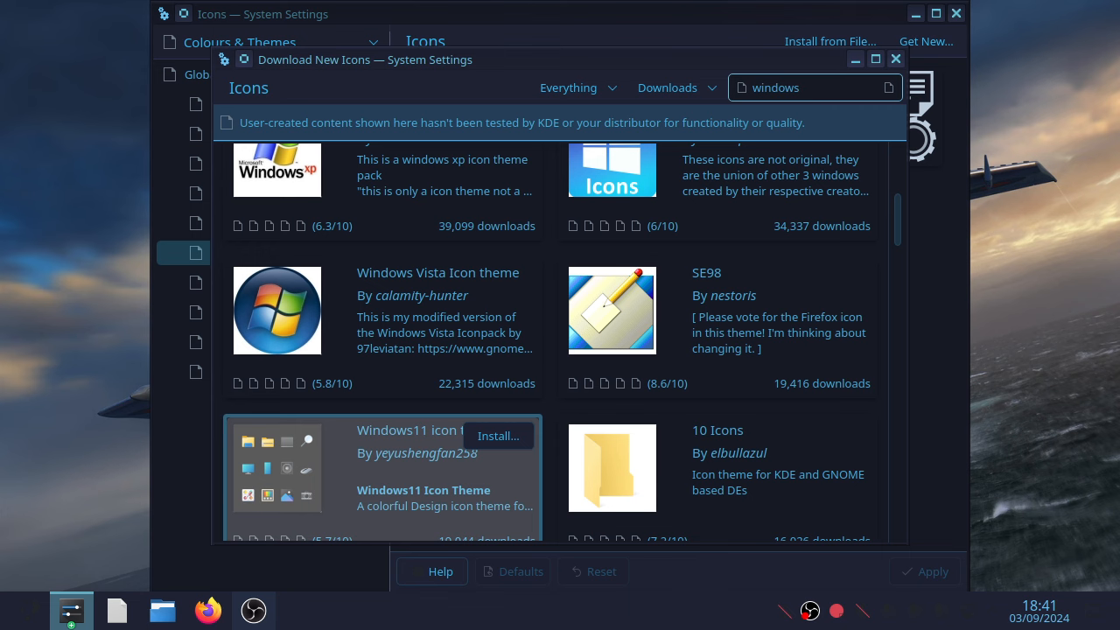
# Install the Windows11-blue.tar.xz variant of the Windows11 icon theme and put it to use.
pyautogui.click(497, 435)
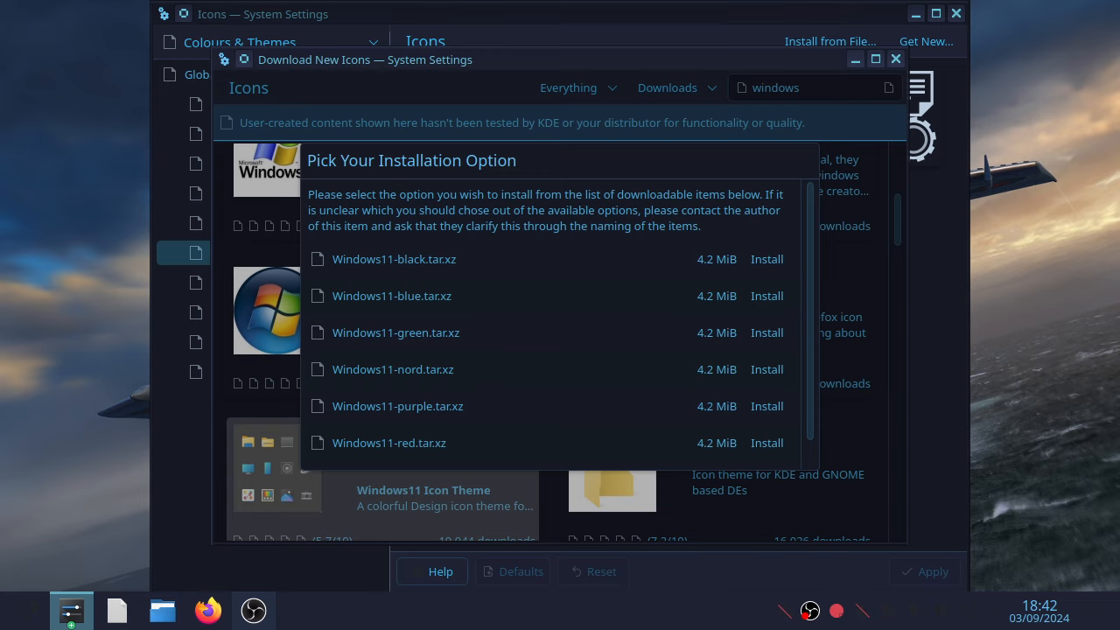
pyautogui.click(766, 295)
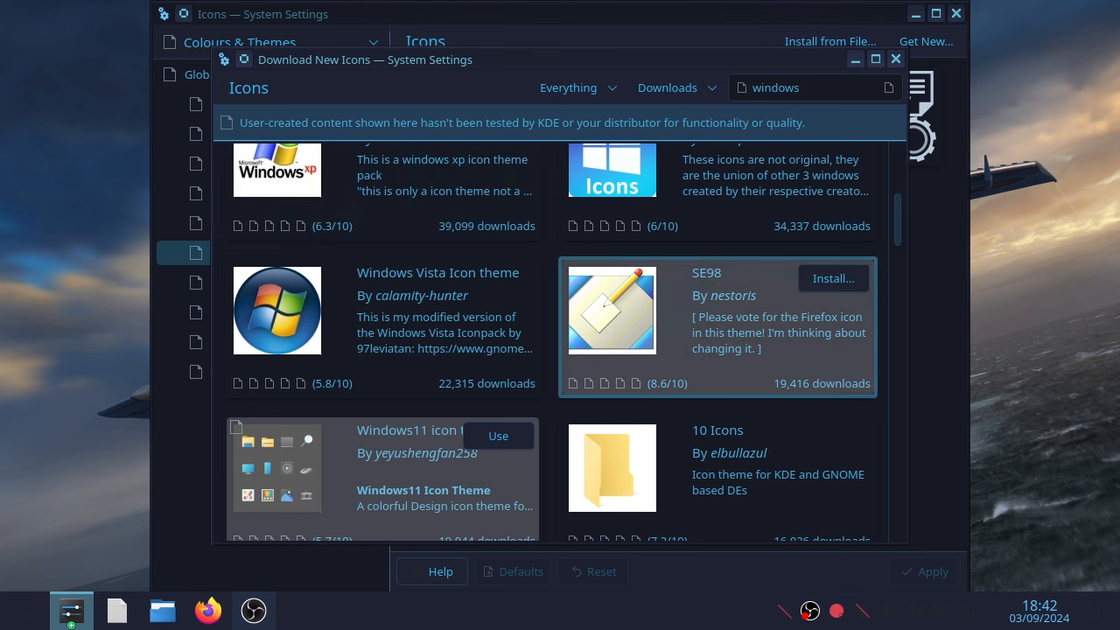
pyautogui.click(498, 436)
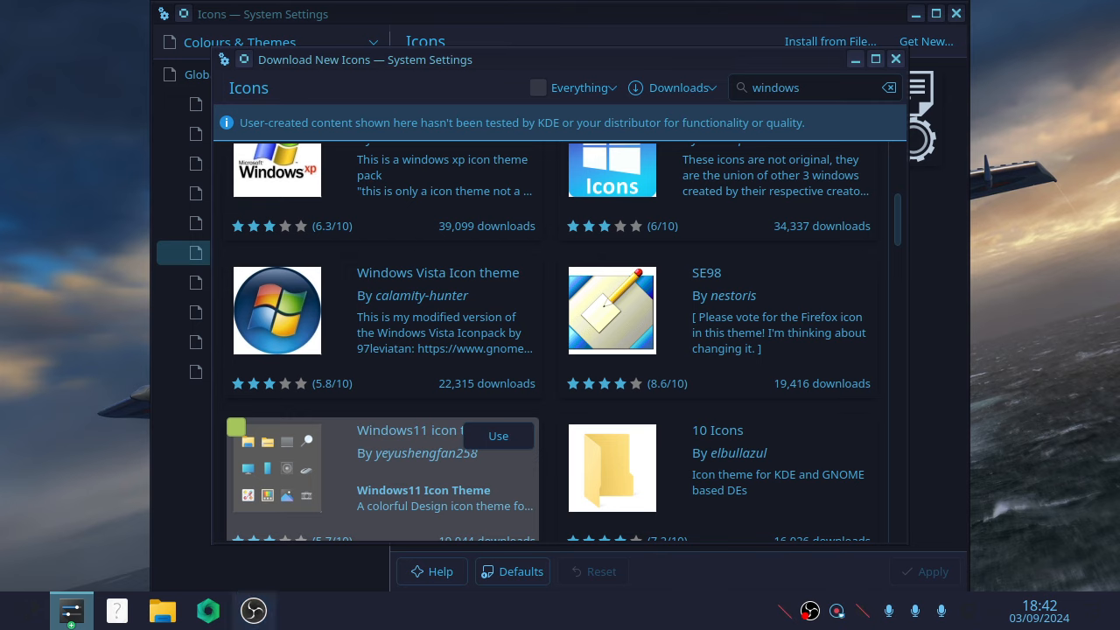
# Unpin the application with the question-mark icon from the task manager.
pyautogui.rightClick(71, 610)
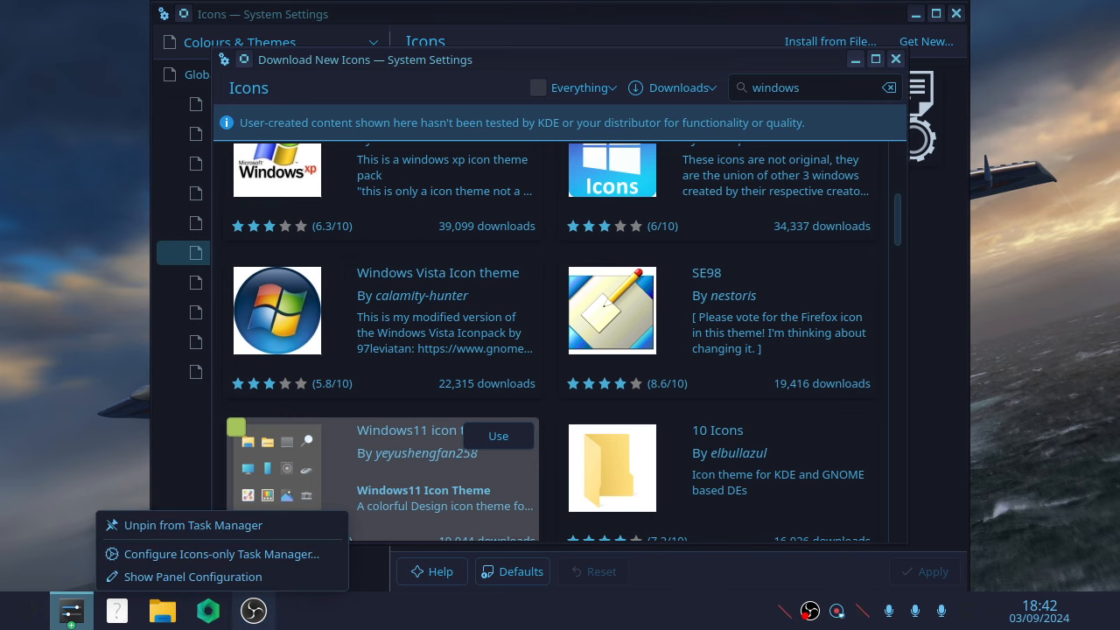
pyautogui.click(175, 525)
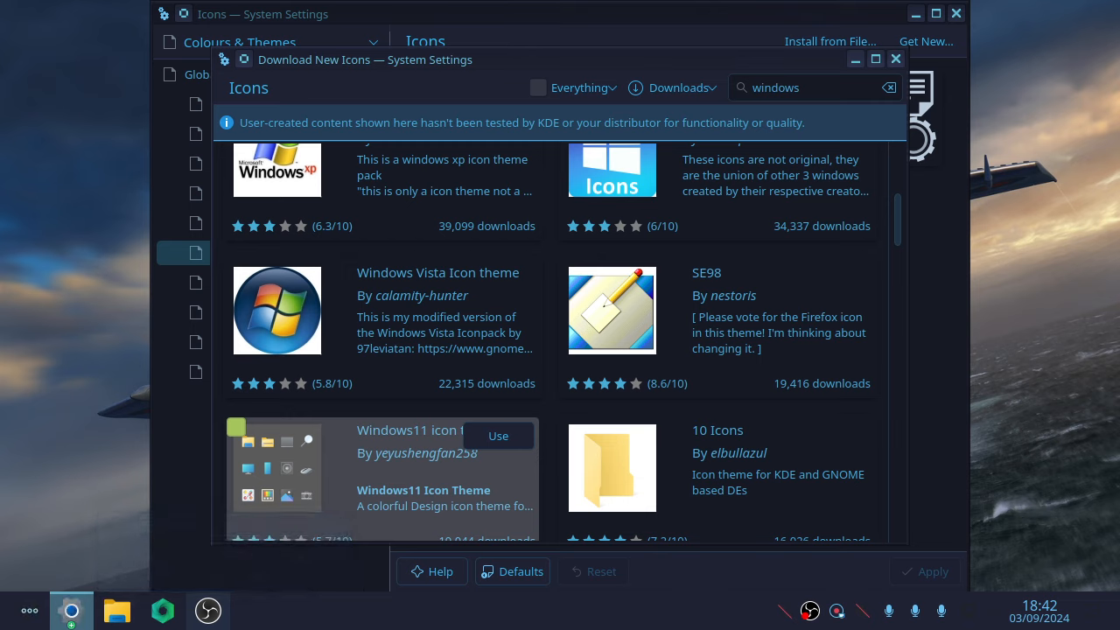
pyautogui.rightClick(28, 611)
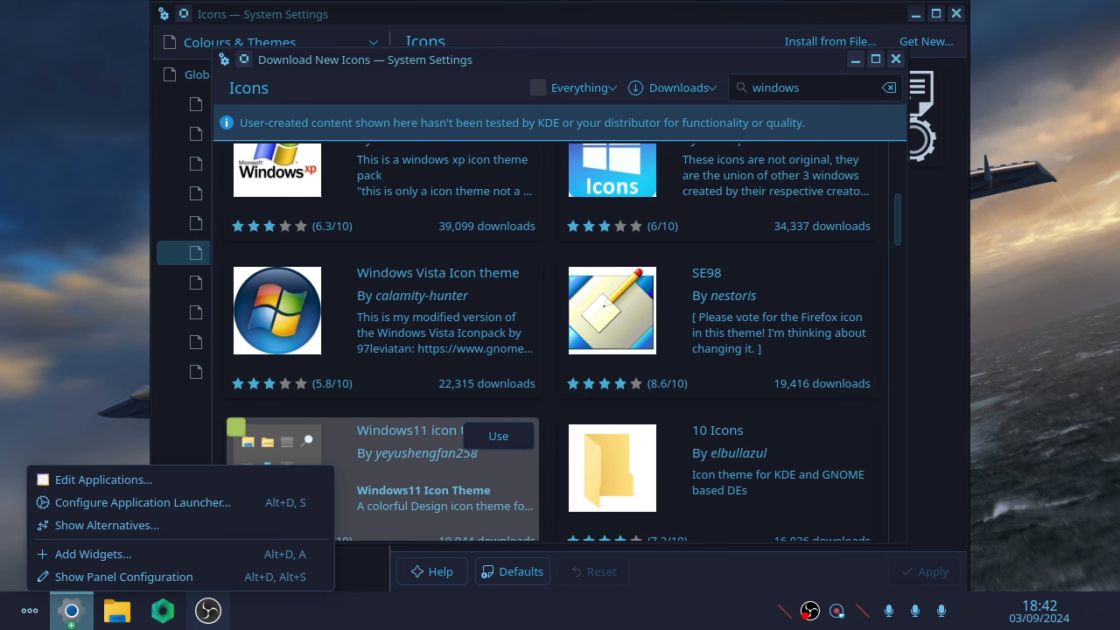
pyautogui.moveTo(70, 610)
pyautogui.click(397, 525)
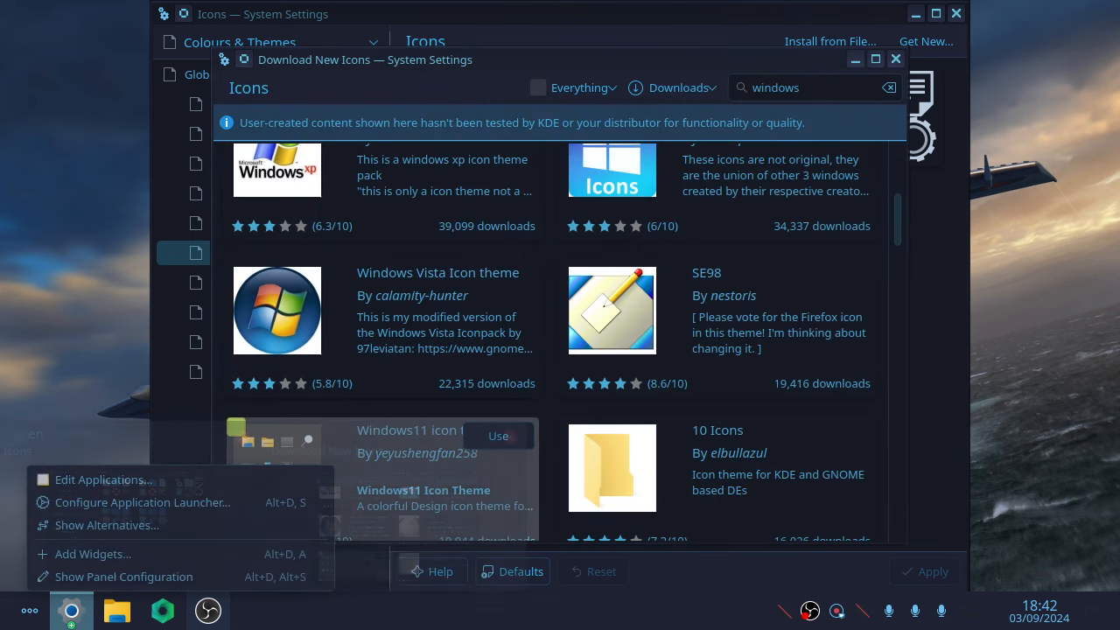
# Open the application launcher's settings and bring up the icon chooser for its panel icon.
pyautogui.rightClick(27, 611)
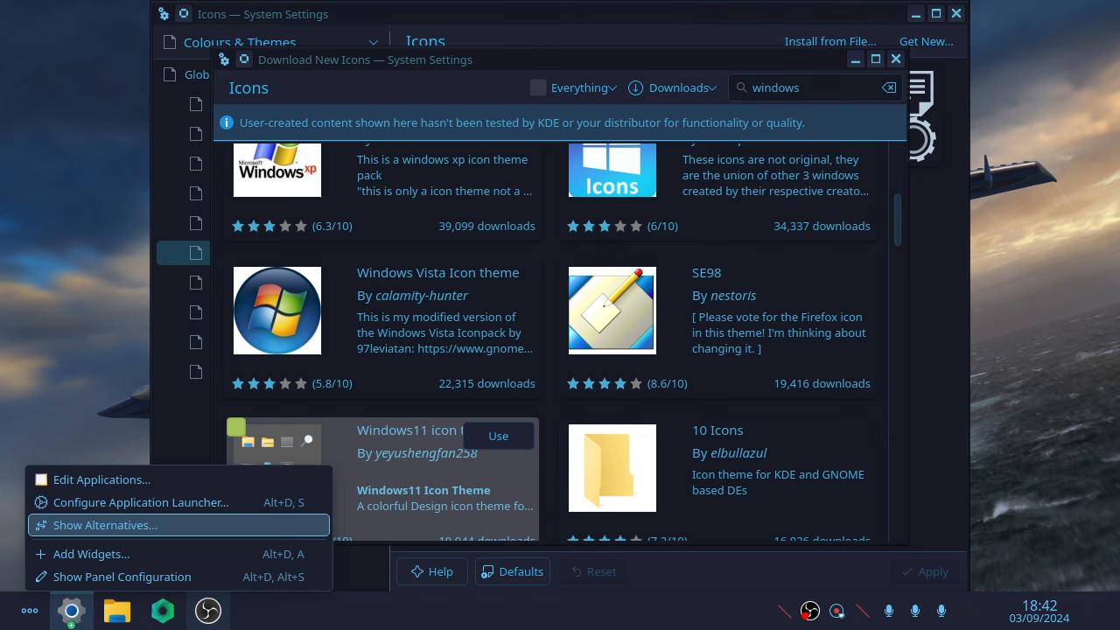
pyautogui.click(140, 502)
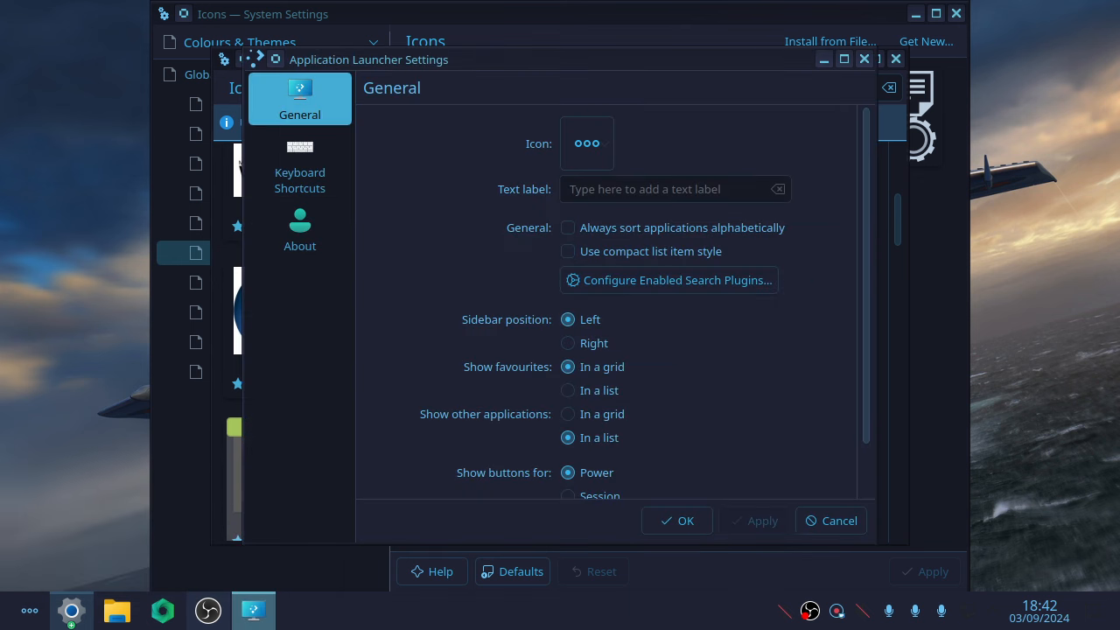
pyautogui.click(586, 144)
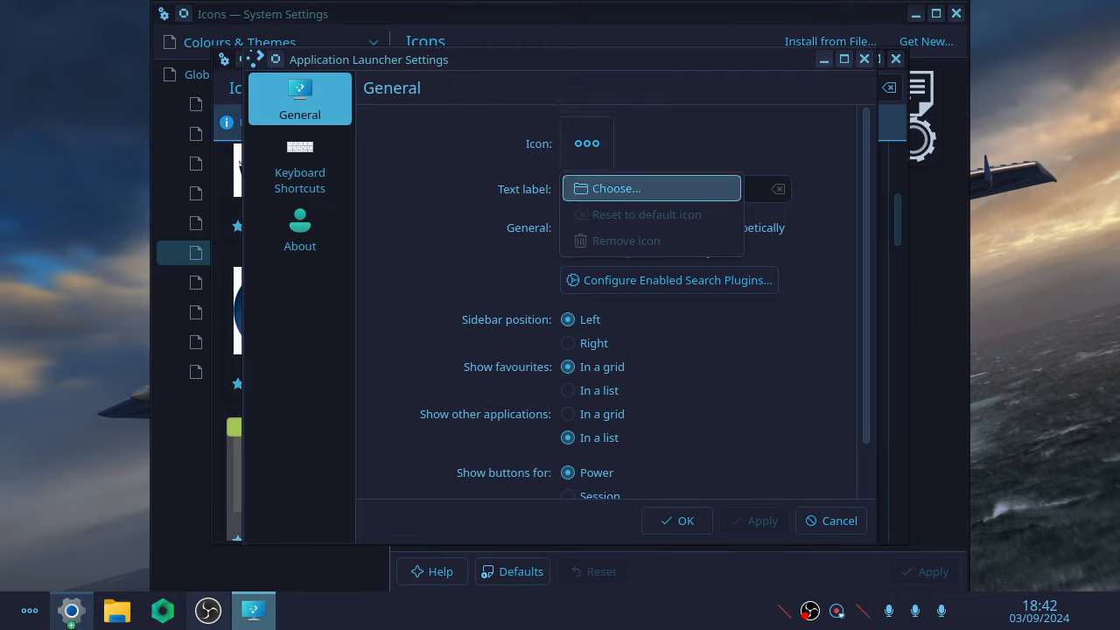
pyautogui.click(613, 188)
# Look through the Applications icons for a suitable launcher icon and close the chooser without picking one.
pyautogui.scroll(-15, 507, 210)
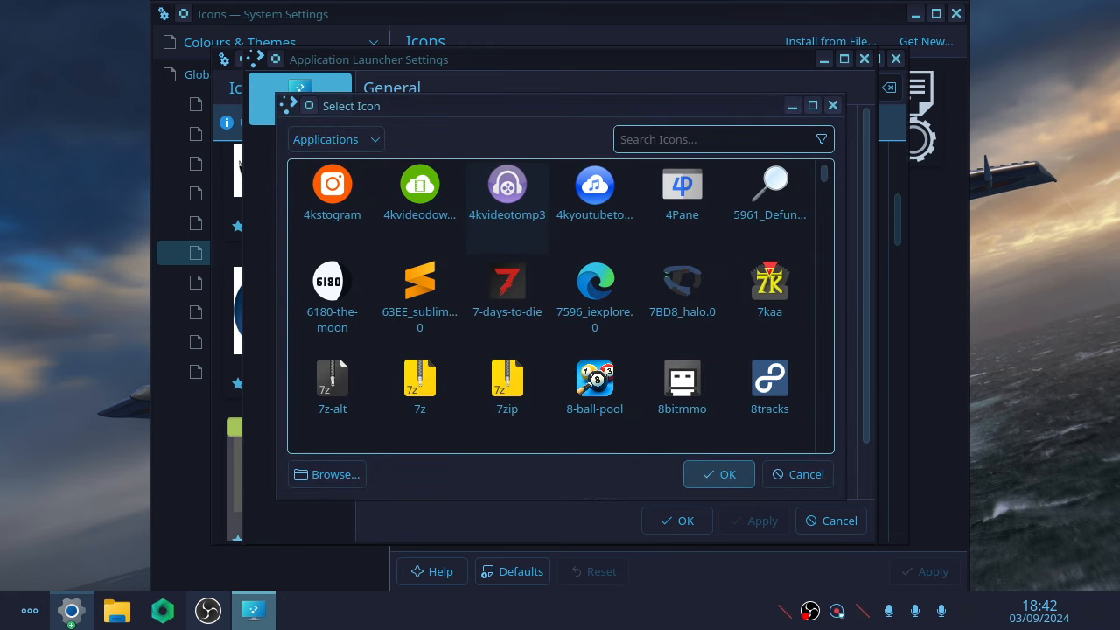
pyautogui.scroll(-15, 508, 245)
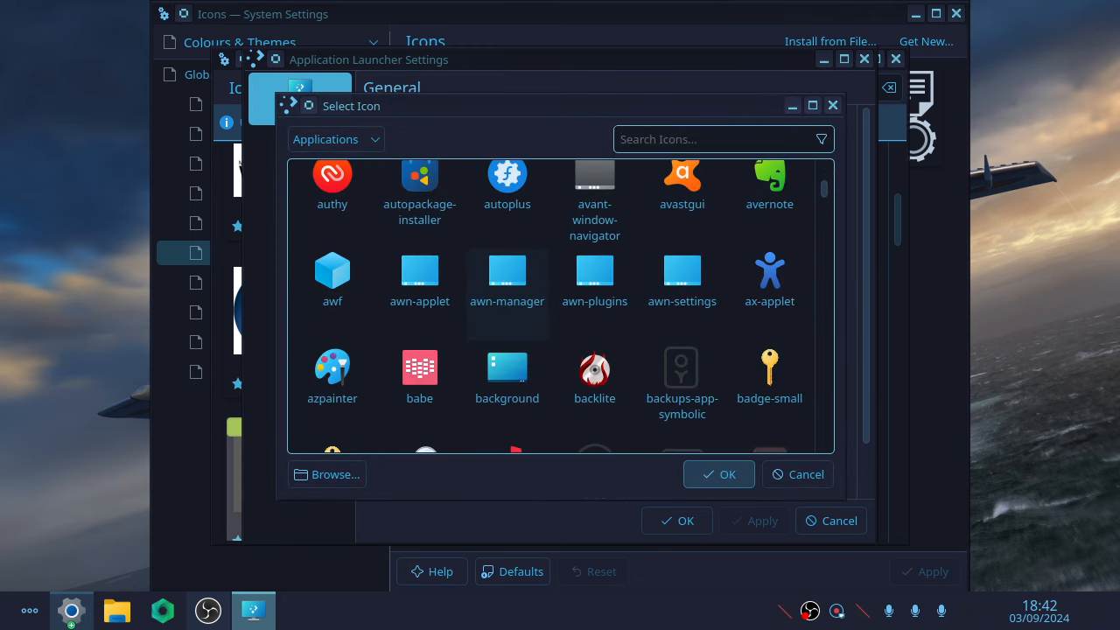
pyautogui.scroll(-5, 507, 280)
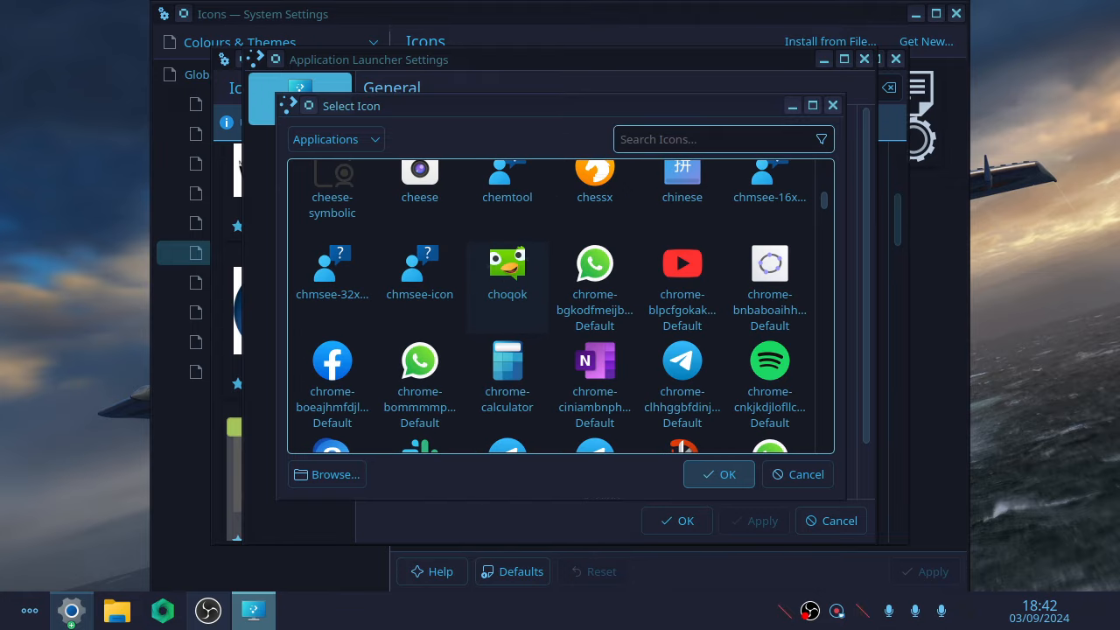
pyautogui.moveTo(825, 201); pyautogui.dragTo(825, 447)
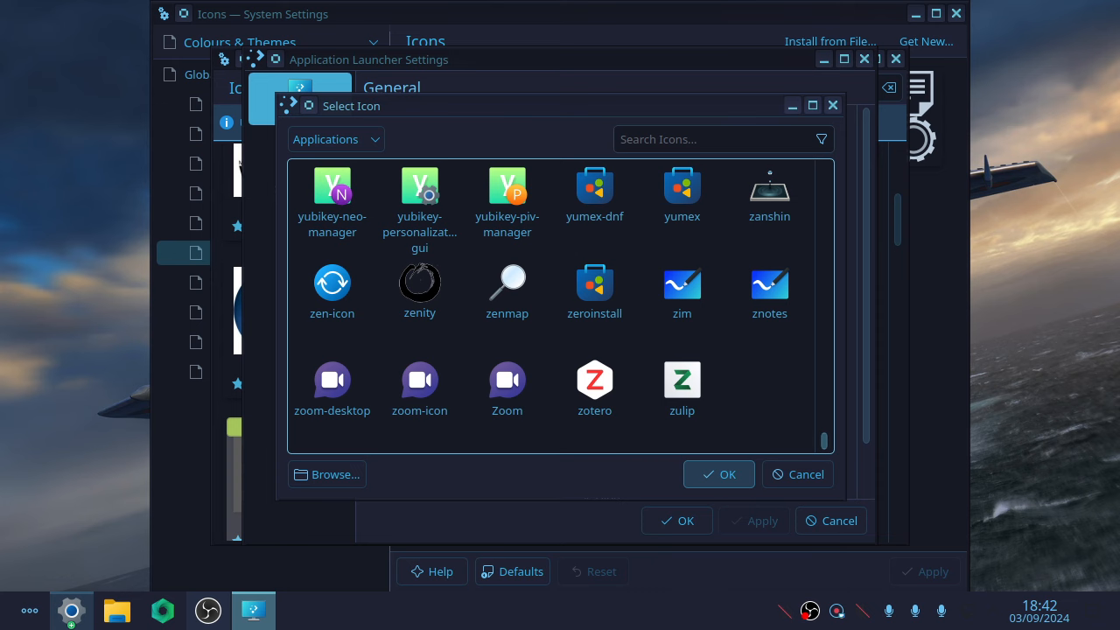
pyautogui.scroll(3, 770, 402)
pyautogui.scroll(3, 770, 402)
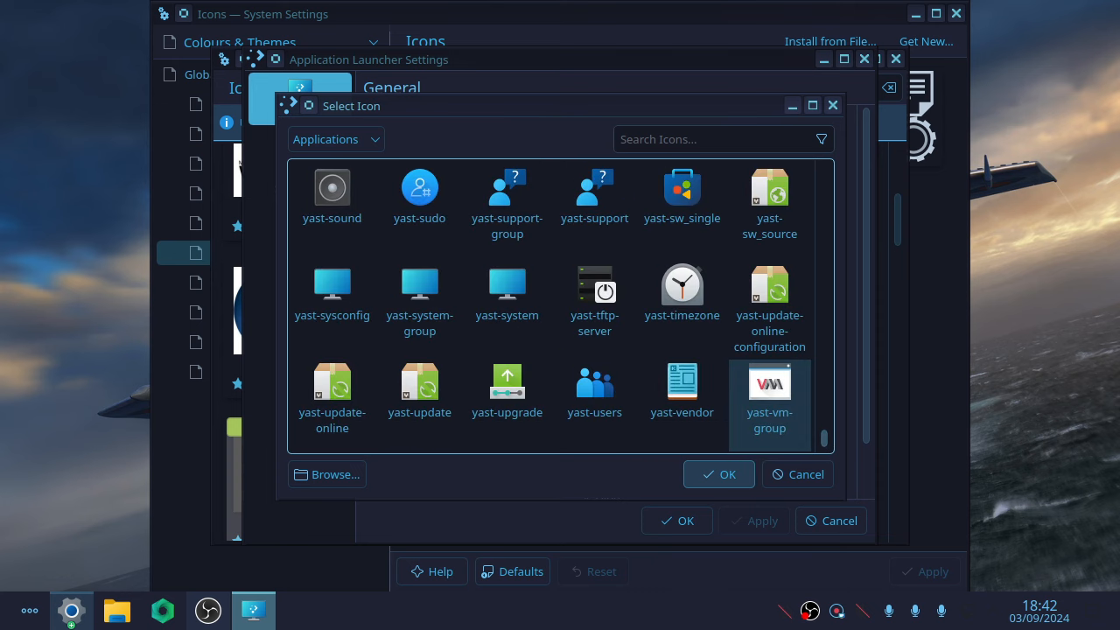
pyautogui.scroll(12, 770, 403)
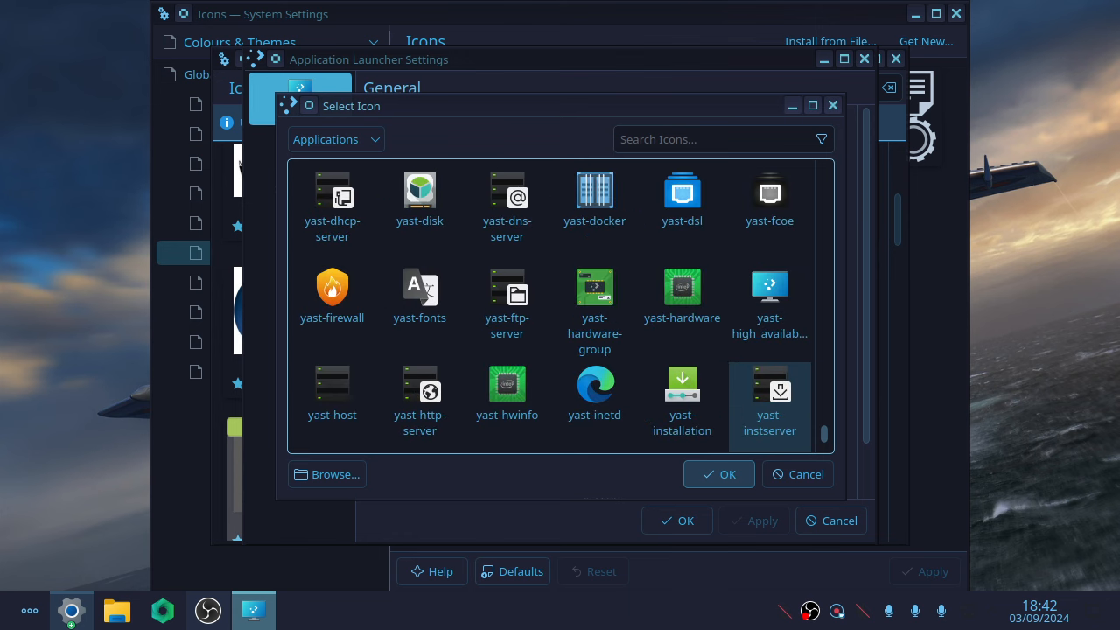
pyautogui.scroll(3, 770, 402)
pyautogui.scroll(10, 771, 402)
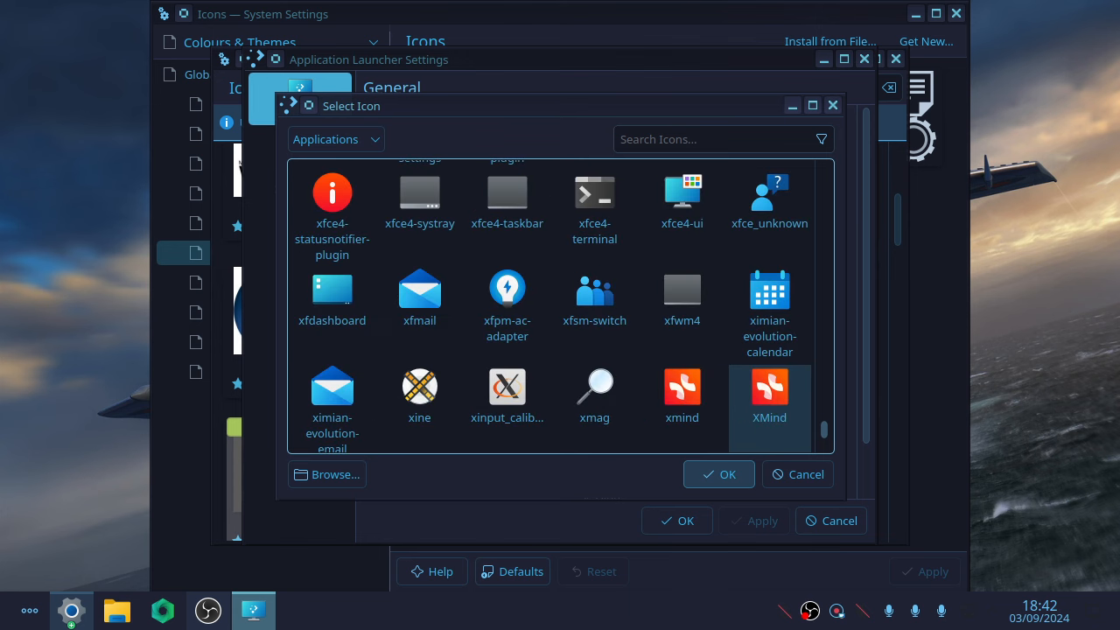
pyautogui.scroll(8, 770, 402)
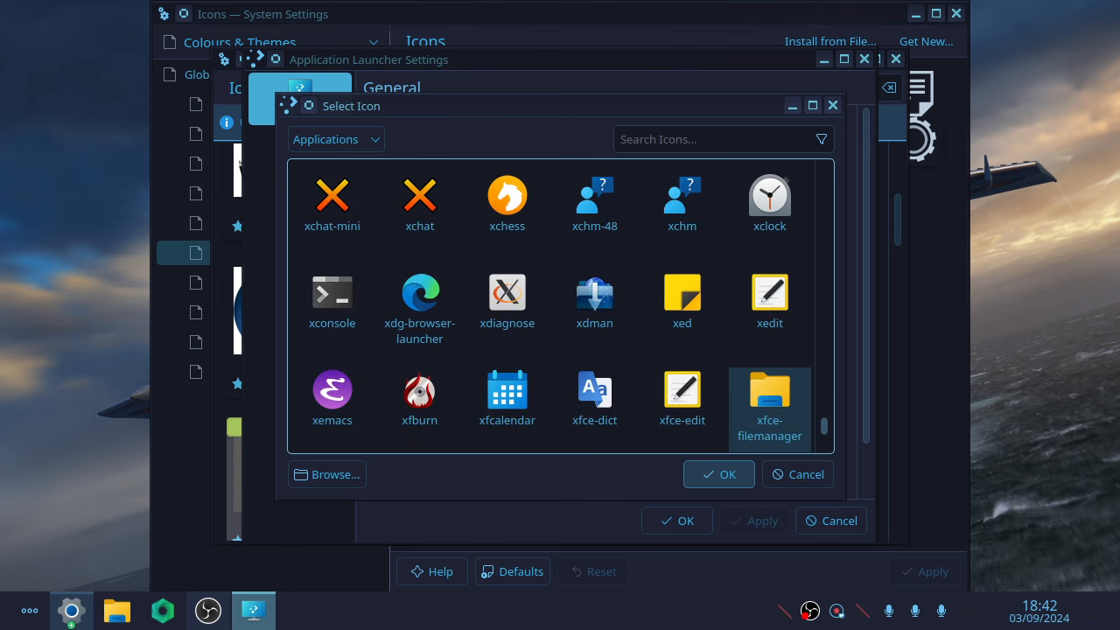
pyautogui.scroll(3, 770, 403)
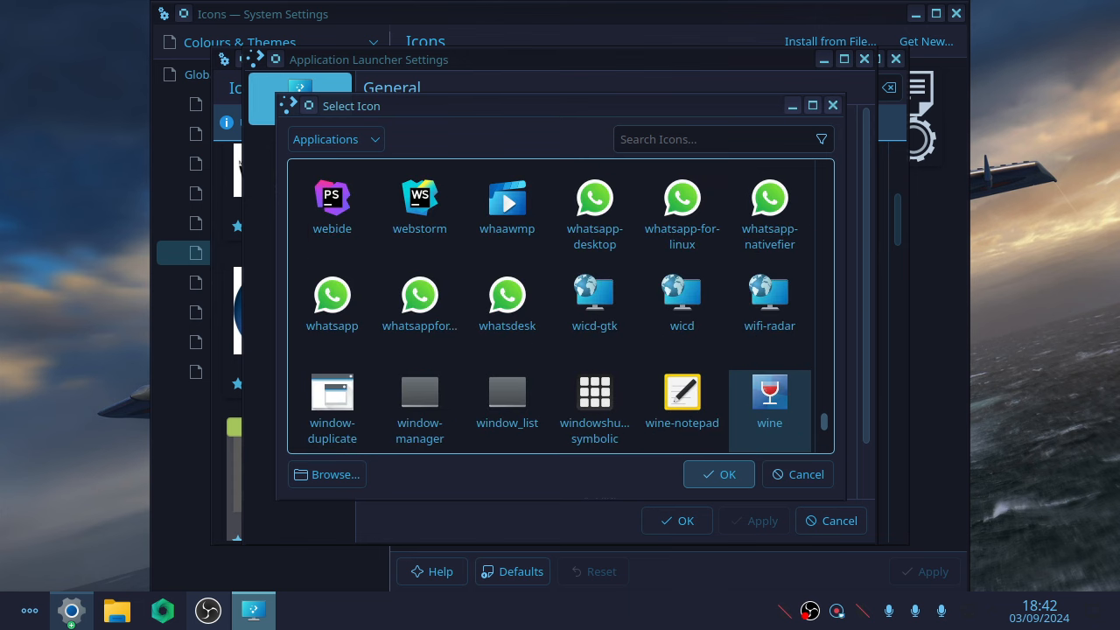
pyautogui.scroll(3, 770, 403)
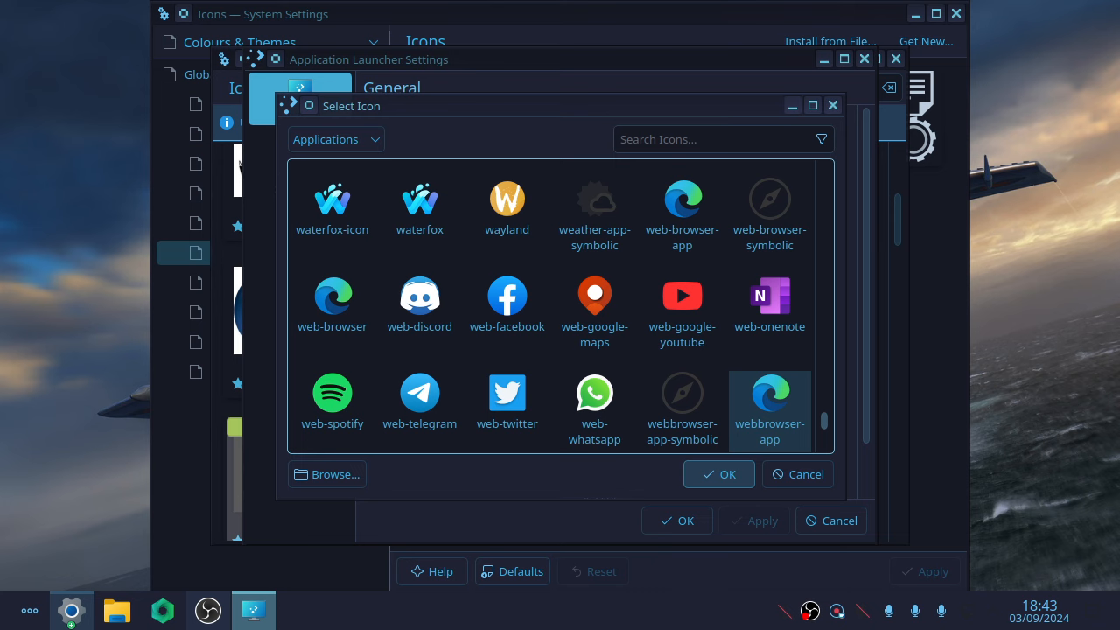
pyautogui.scroll(-3, 771, 402)
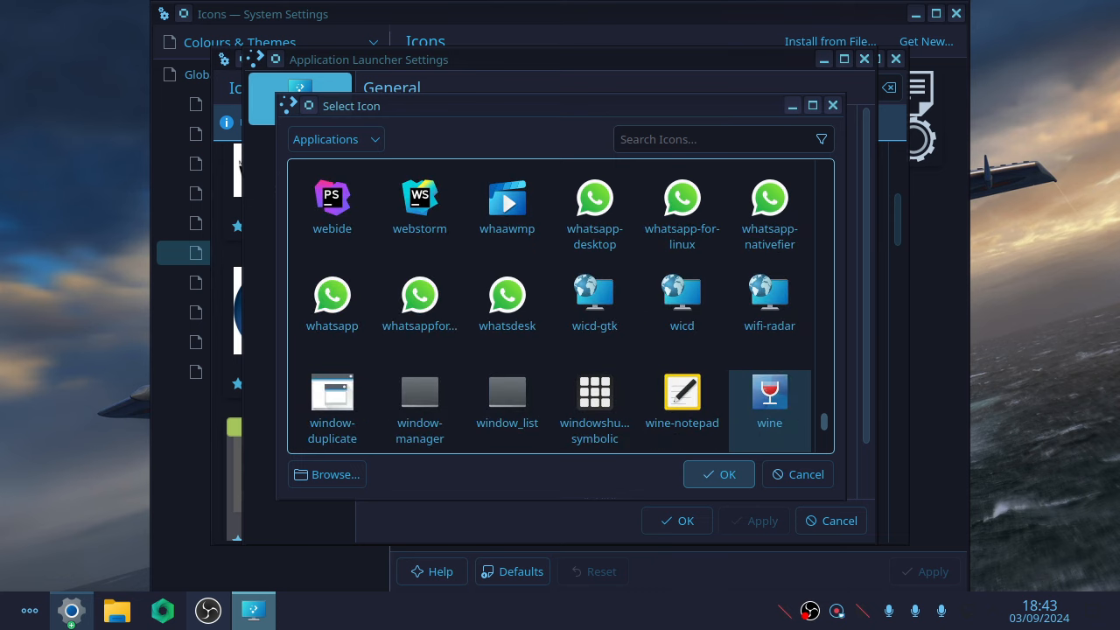
pyautogui.scroll(-3, 770, 403)
pyautogui.scroll(12, 770, 402)
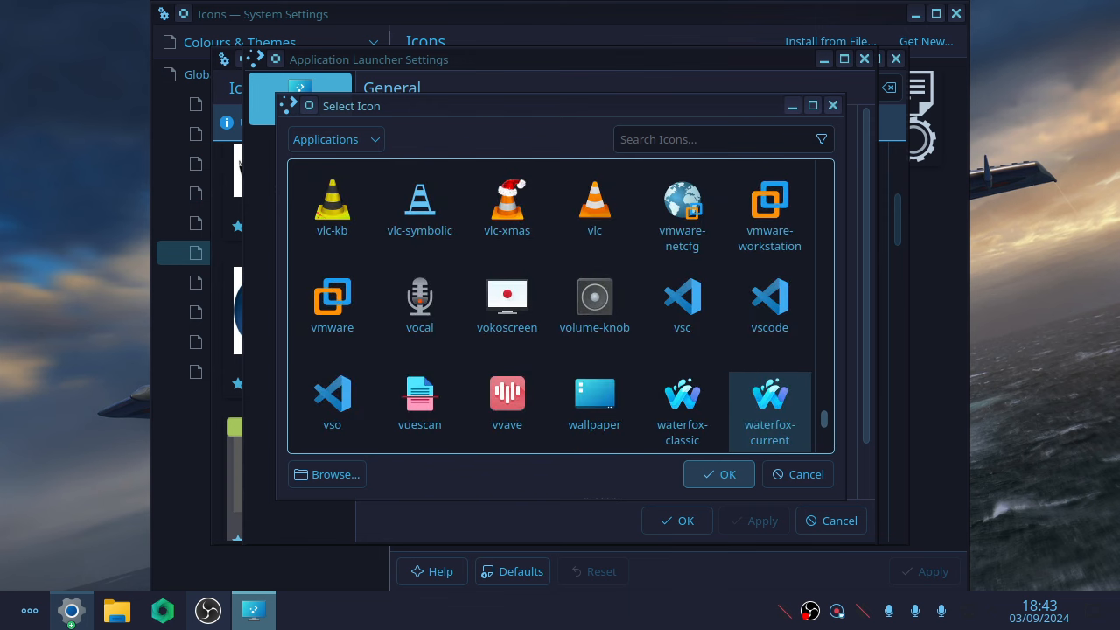
pyautogui.scroll(3, 770, 402)
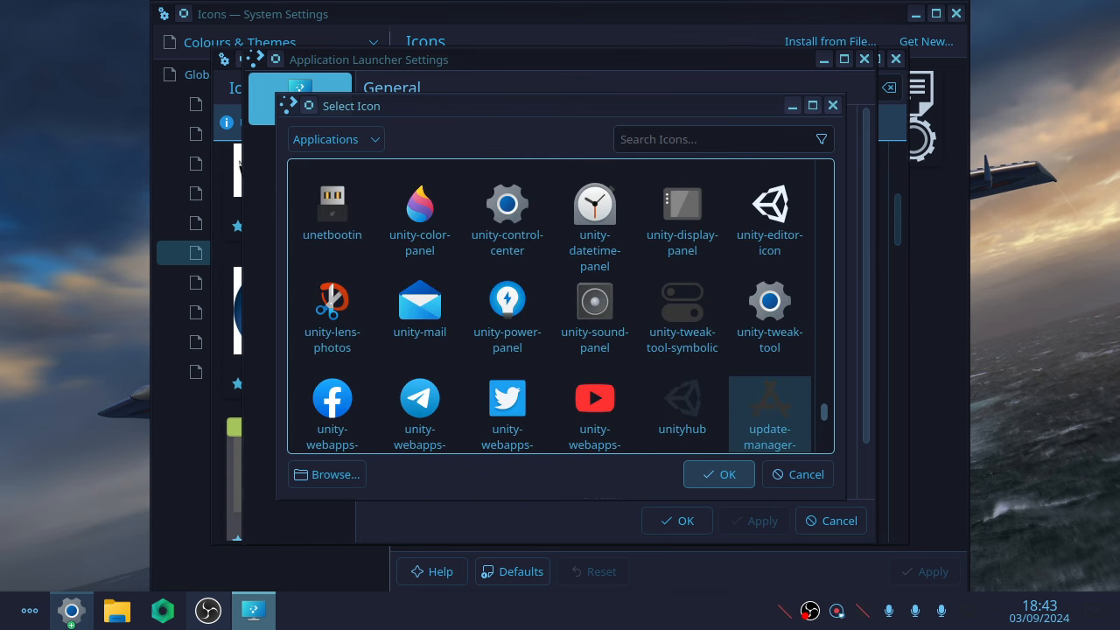
pyautogui.scroll(20, 770, 403)
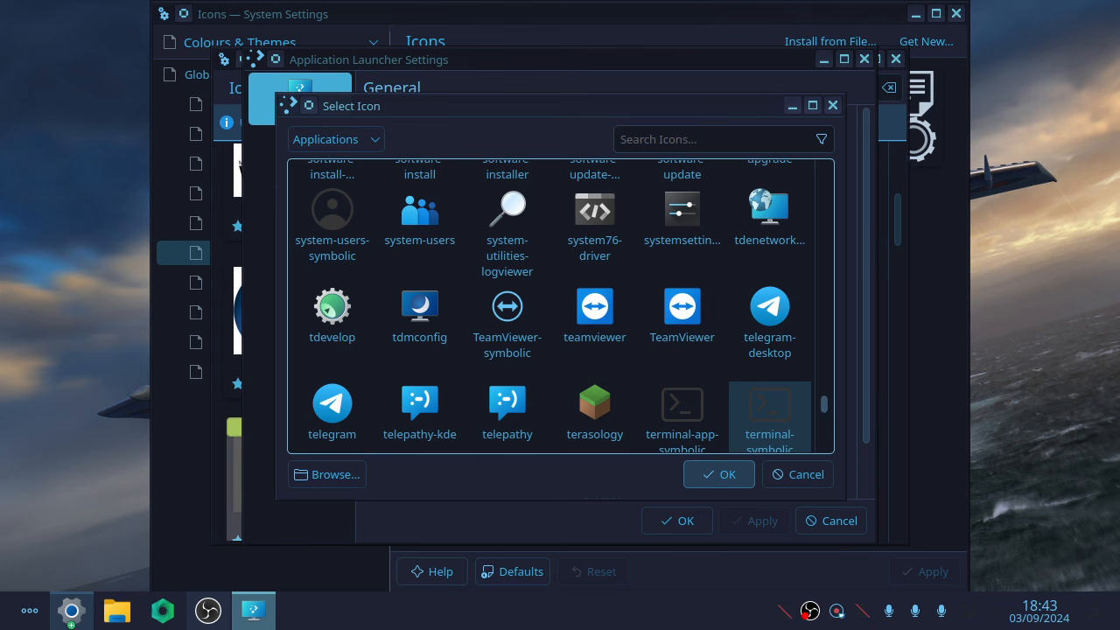
pyautogui.scroll(5, 770, 403)
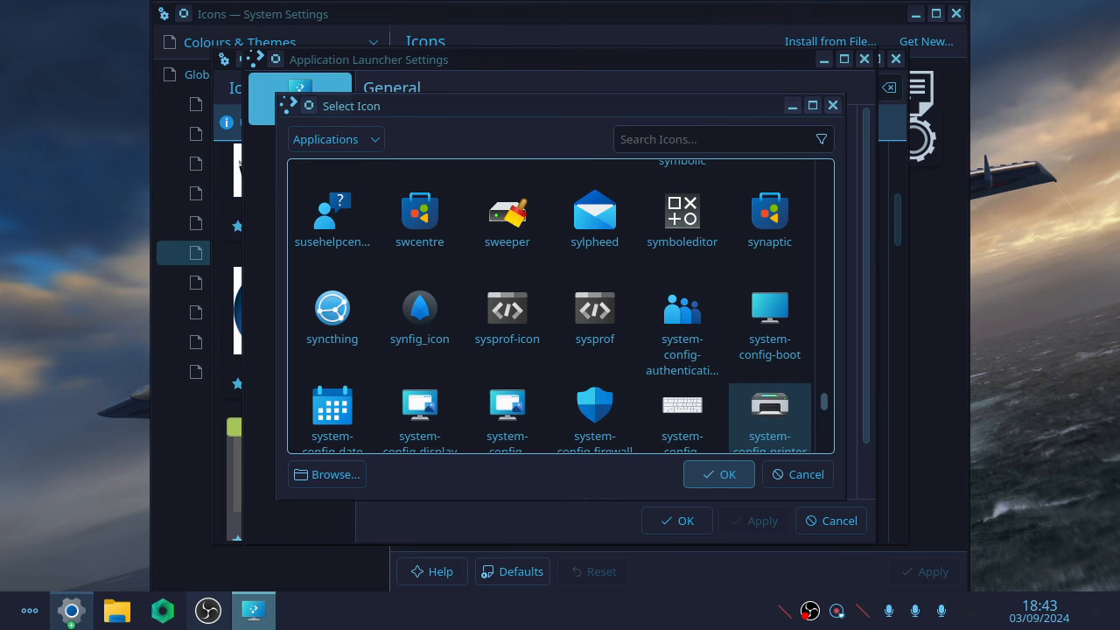
pyautogui.scroll(-3, 770, 403)
pyautogui.scroll(-3, 770, 403)
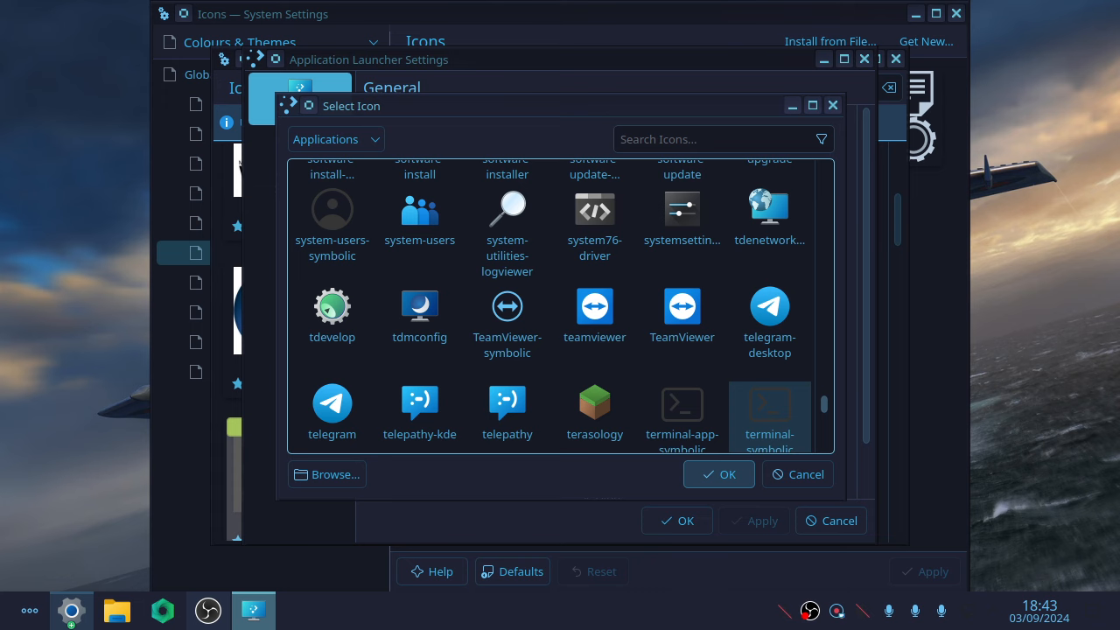
pyautogui.scroll(6, 770, 411)
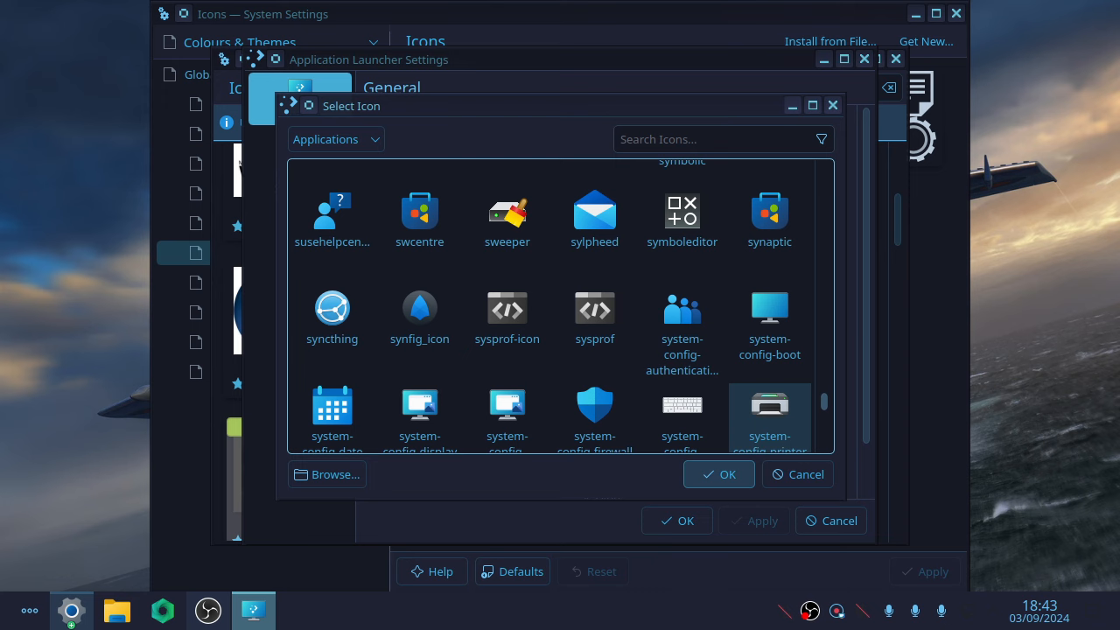
pyautogui.scroll(3, 770, 407)
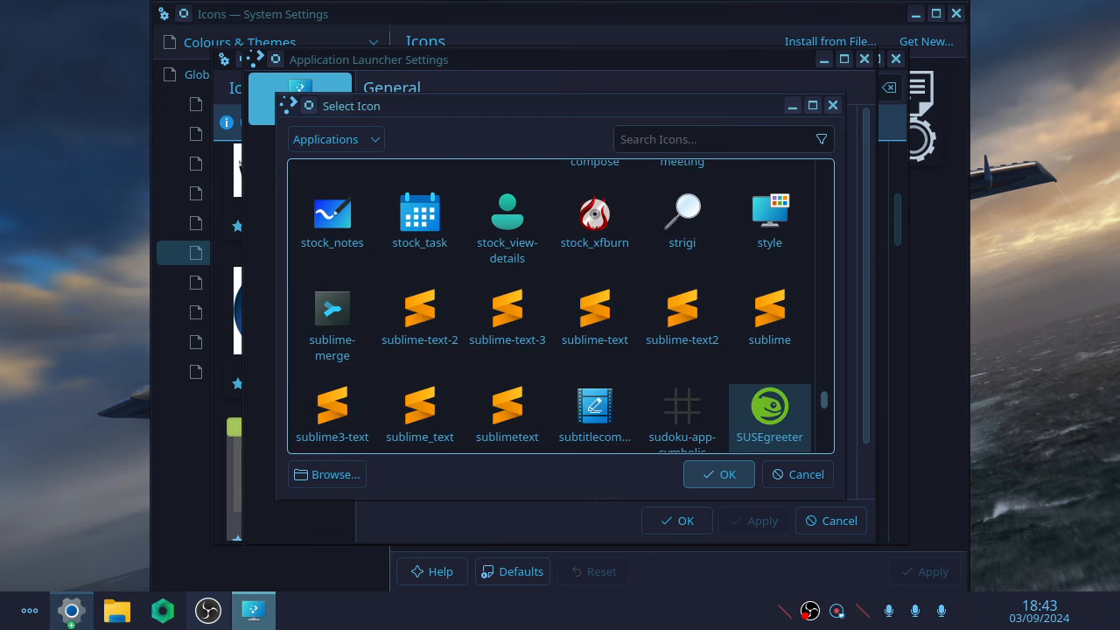
pyautogui.scroll(3, 770, 407)
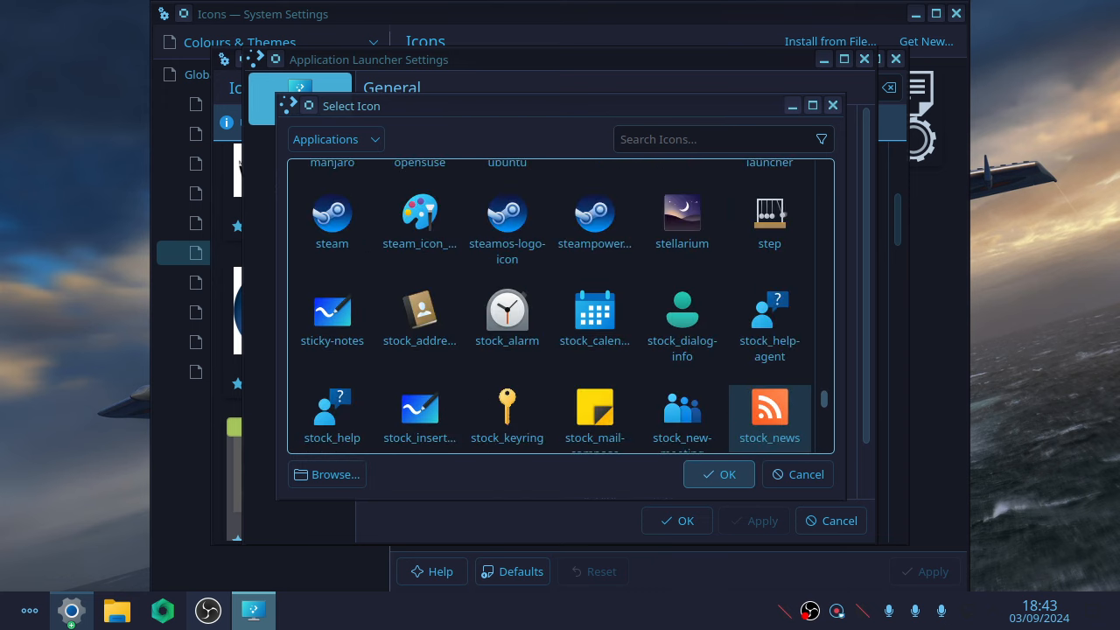
pyautogui.scroll(3, 770, 407)
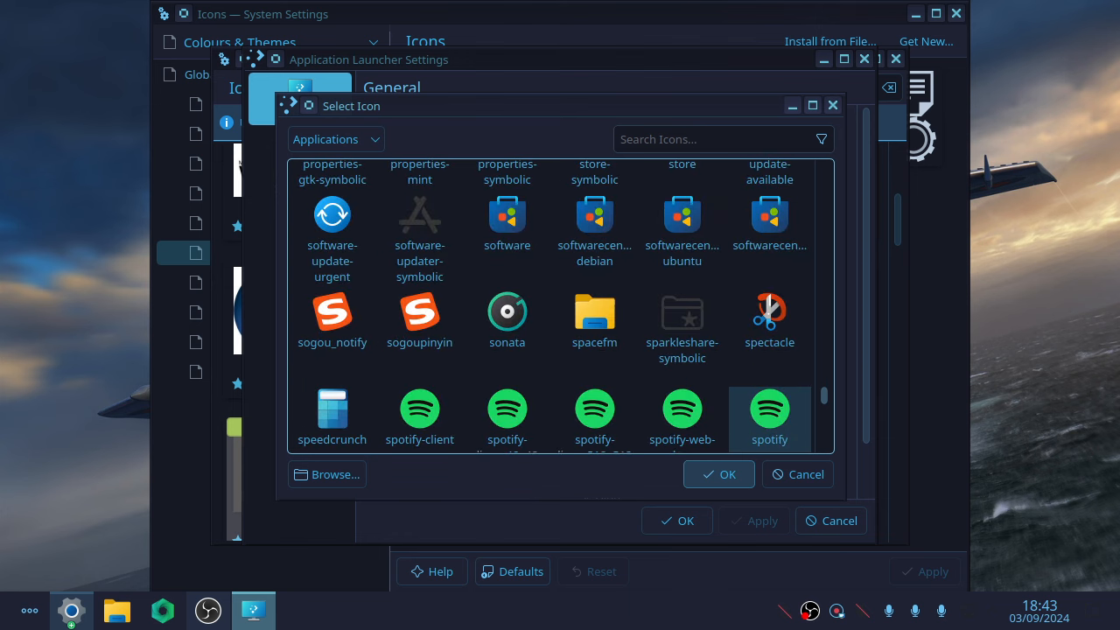
pyautogui.scroll(3, 770, 407)
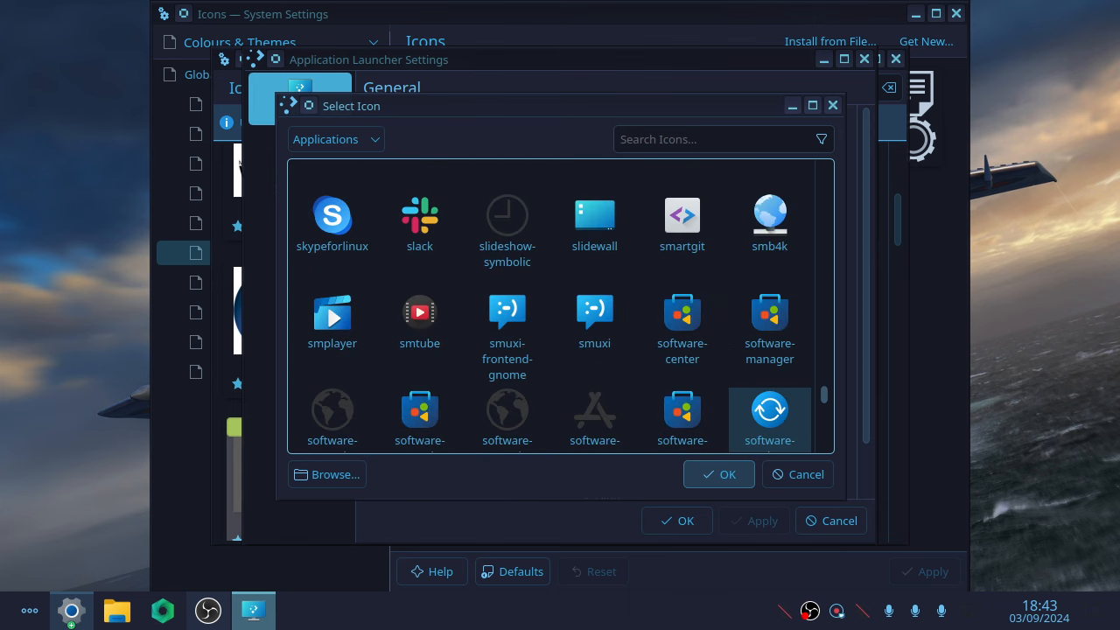
pyautogui.scroll(9, 770, 385)
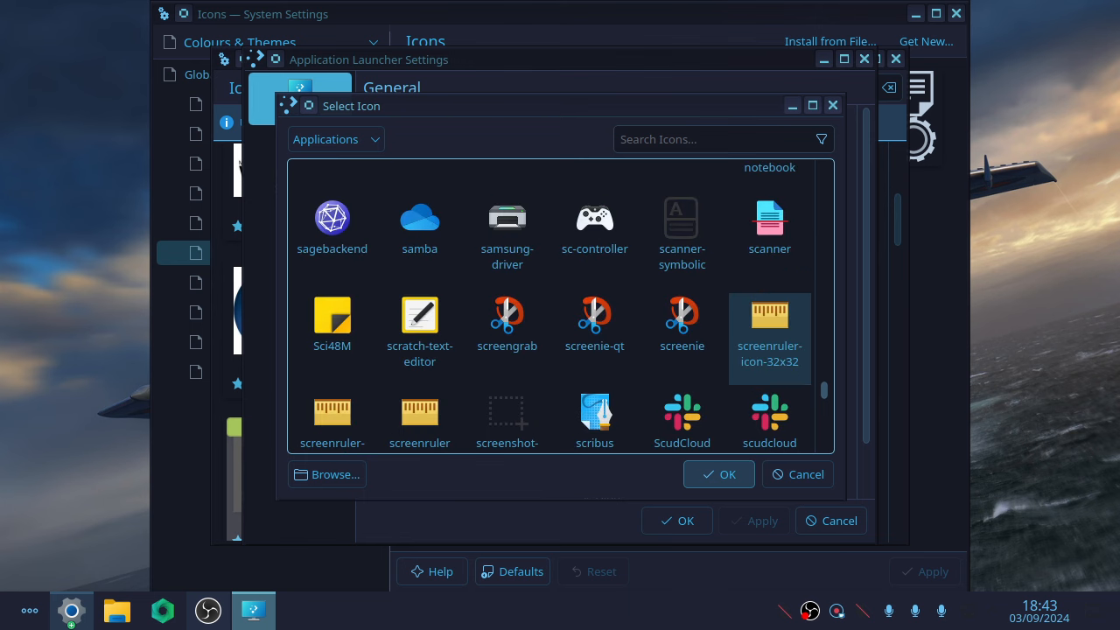
pyautogui.scroll(10, 770, 350)
pyautogui.scroll(10, 770, 341)
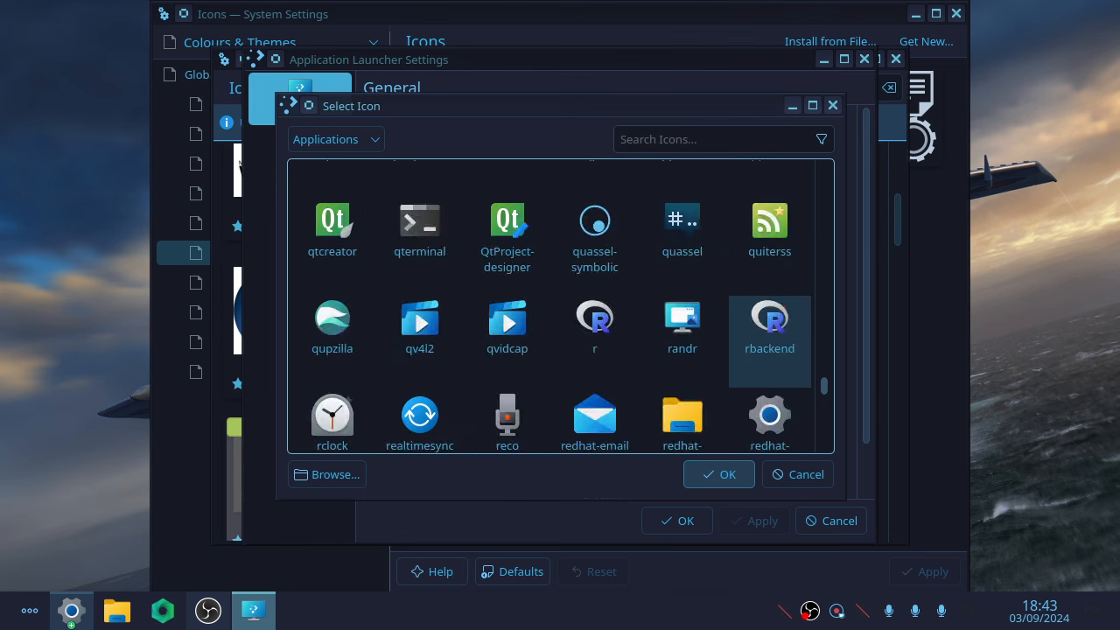
pyautogui.scroll(5, 770, 341)
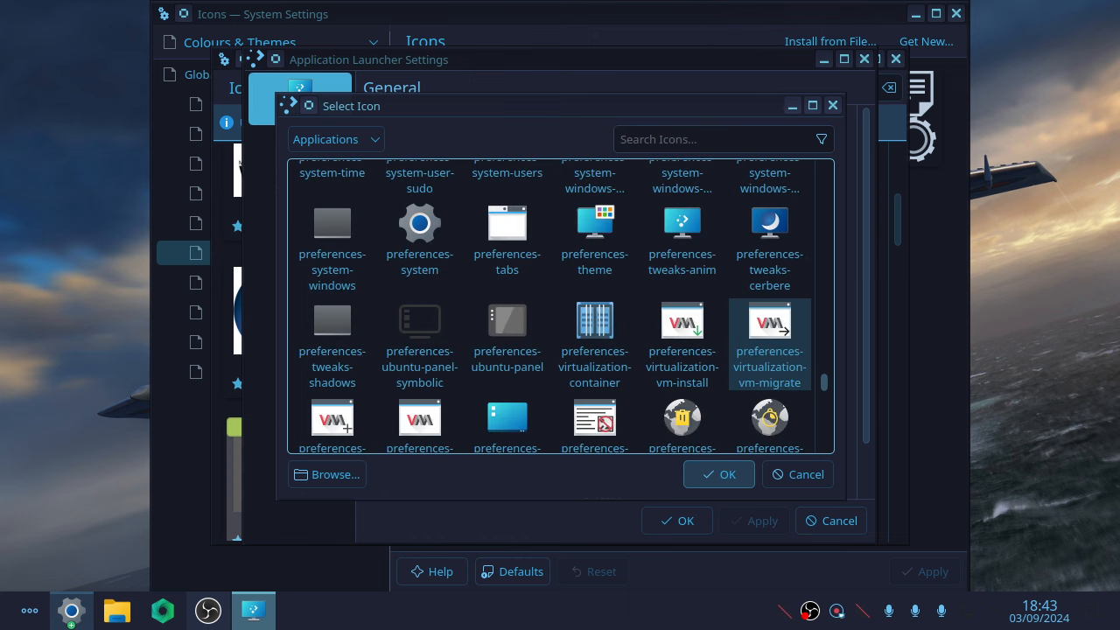
pyautogui.scroll(10, 770, 345)
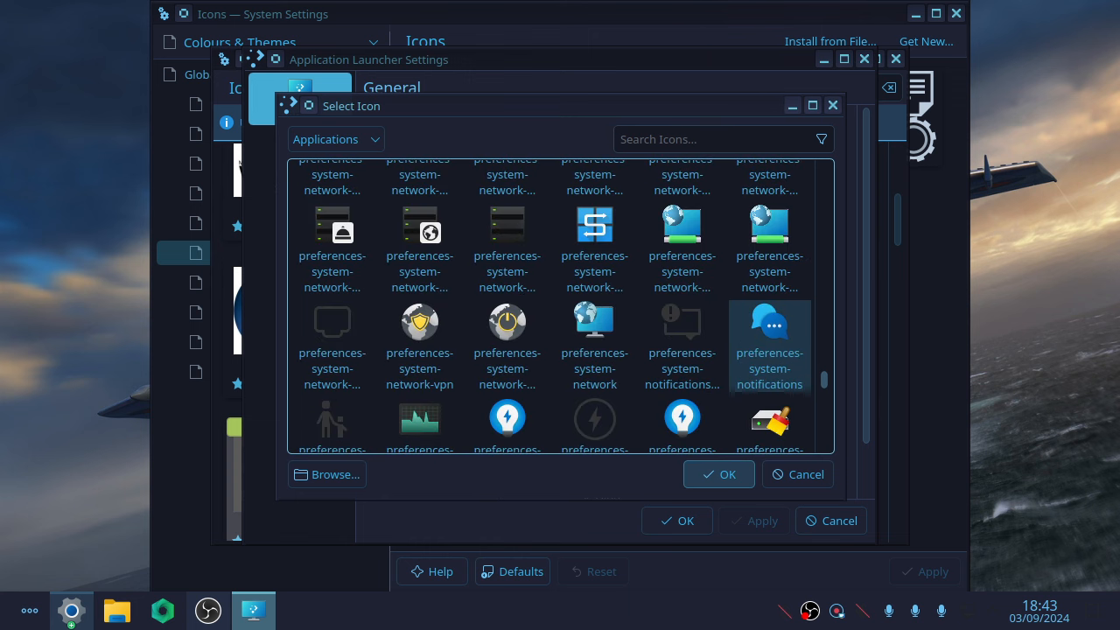
pyautogui.scroll(5, 770, 346)
pyautogui.scroll(5, 770, 346)
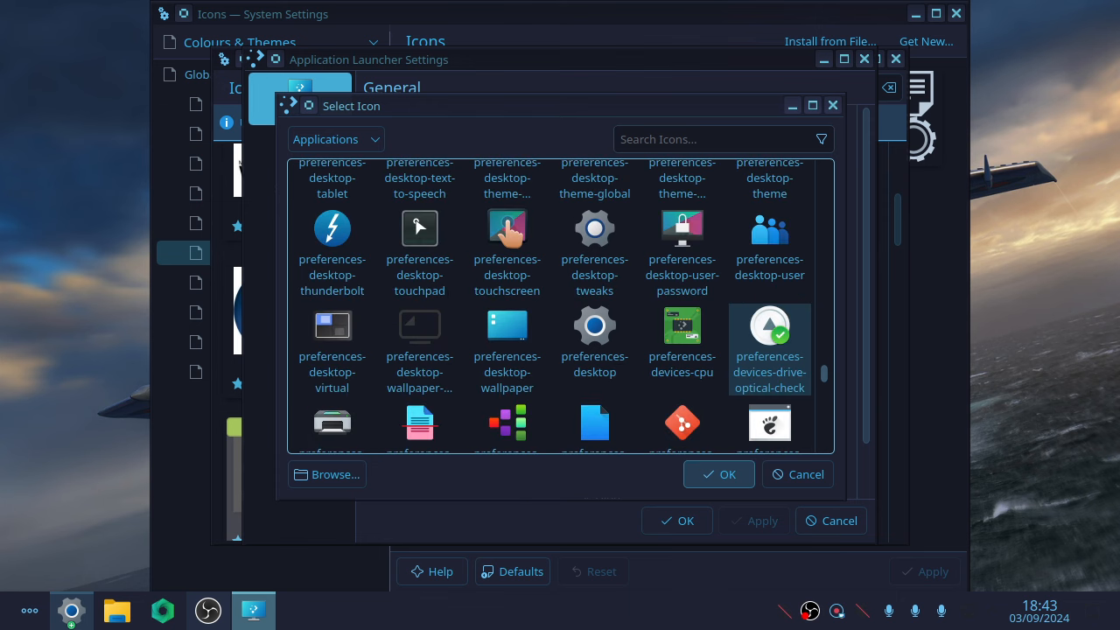
pyautogui.scroll(20, 770, 346)
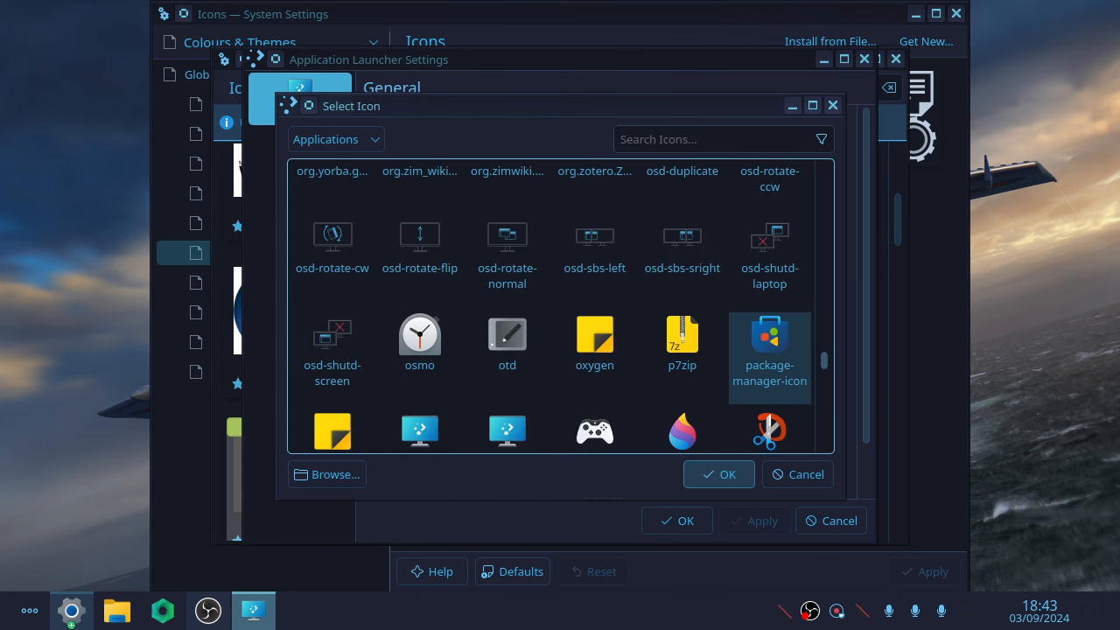
pyautogui.click(833, 105)
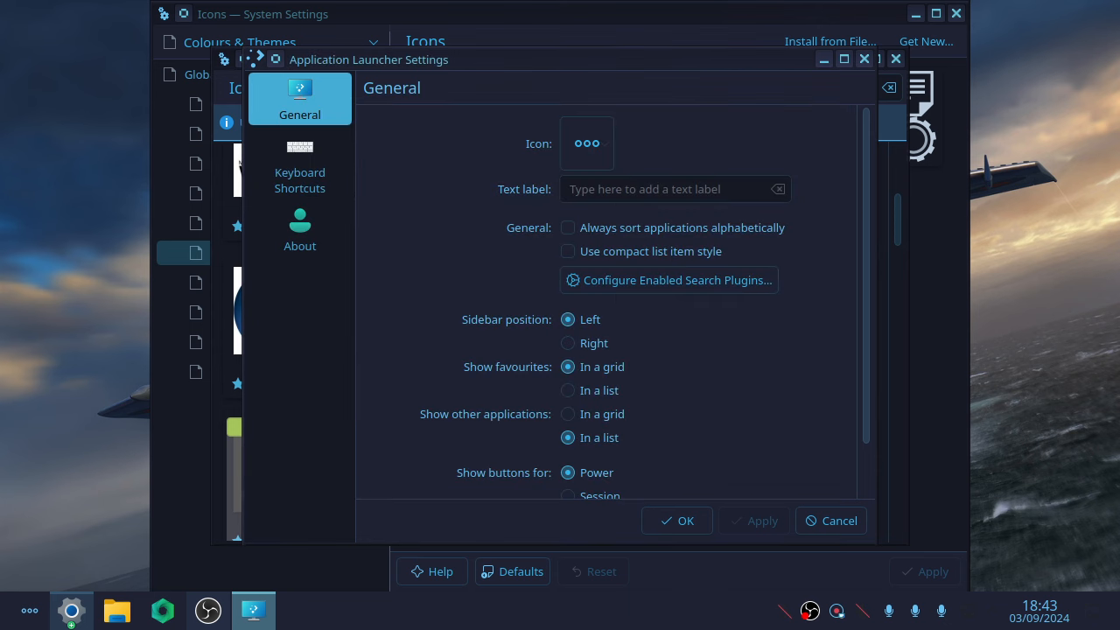
# Switch to the web browser and search DuckDuckGo for "windows 11 start menu icon.png".
pyautogui.click(162, 610)
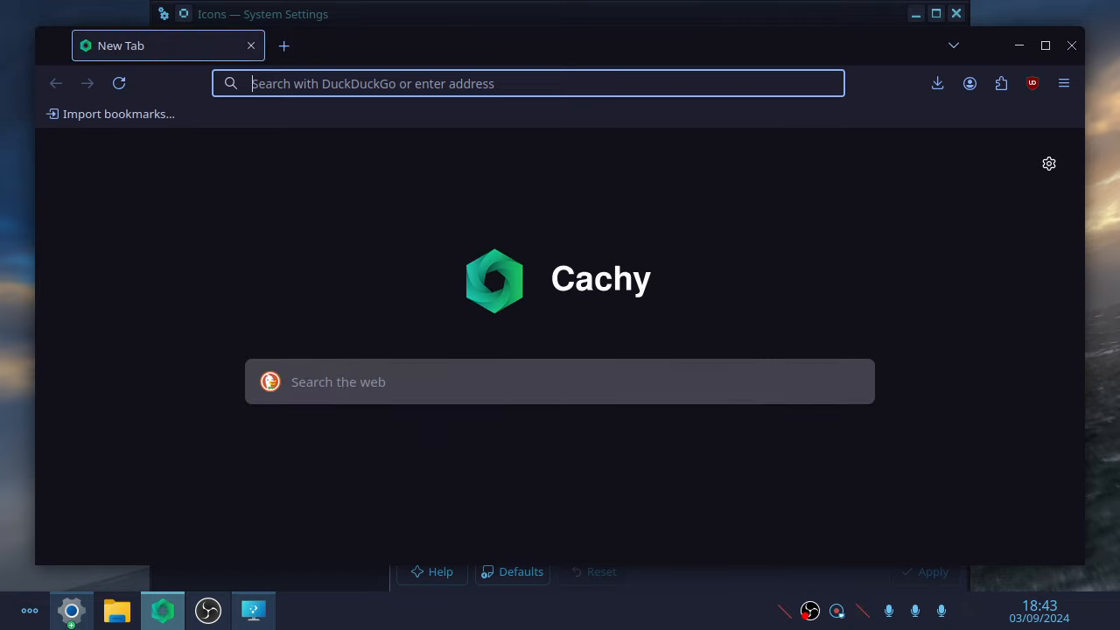
pyautogui.click(560, 383)
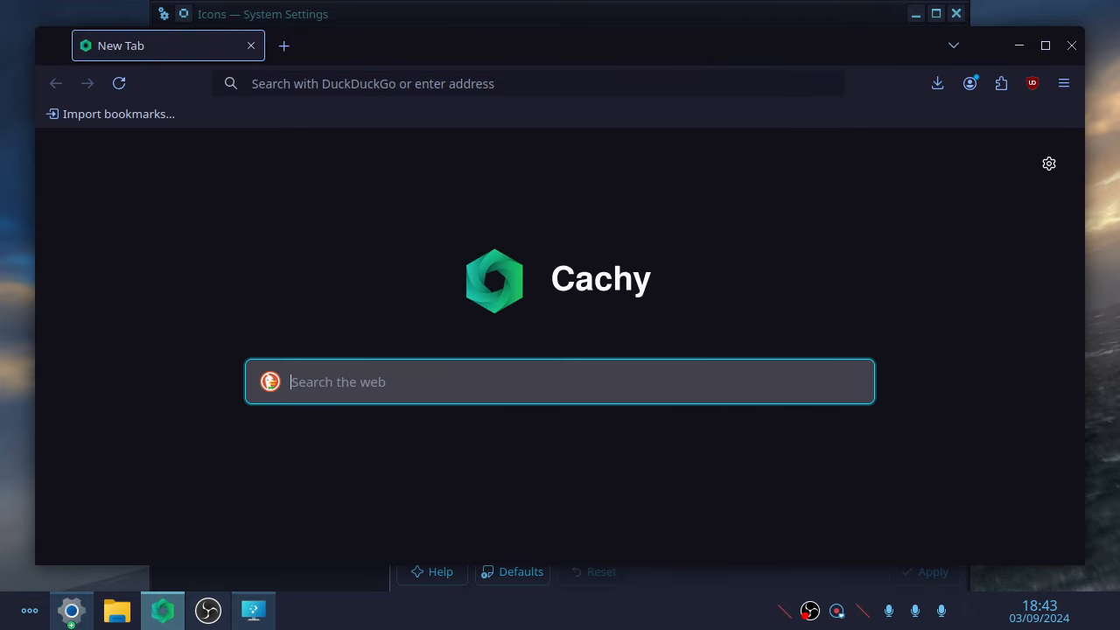
pyautogui.write('wind')
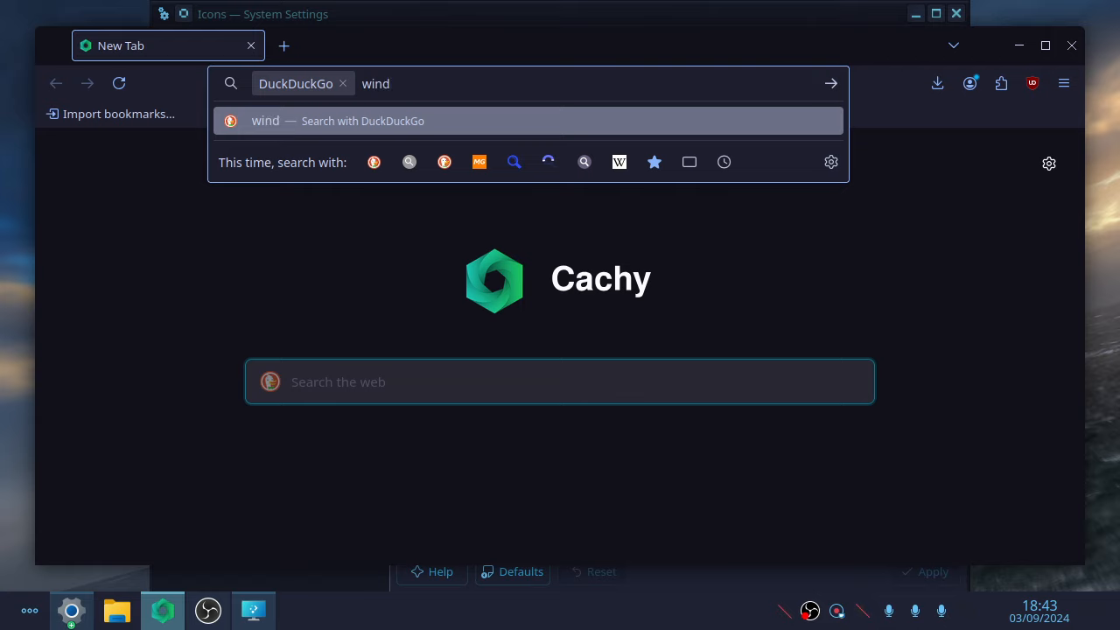
pyautogui.write('ows 11')
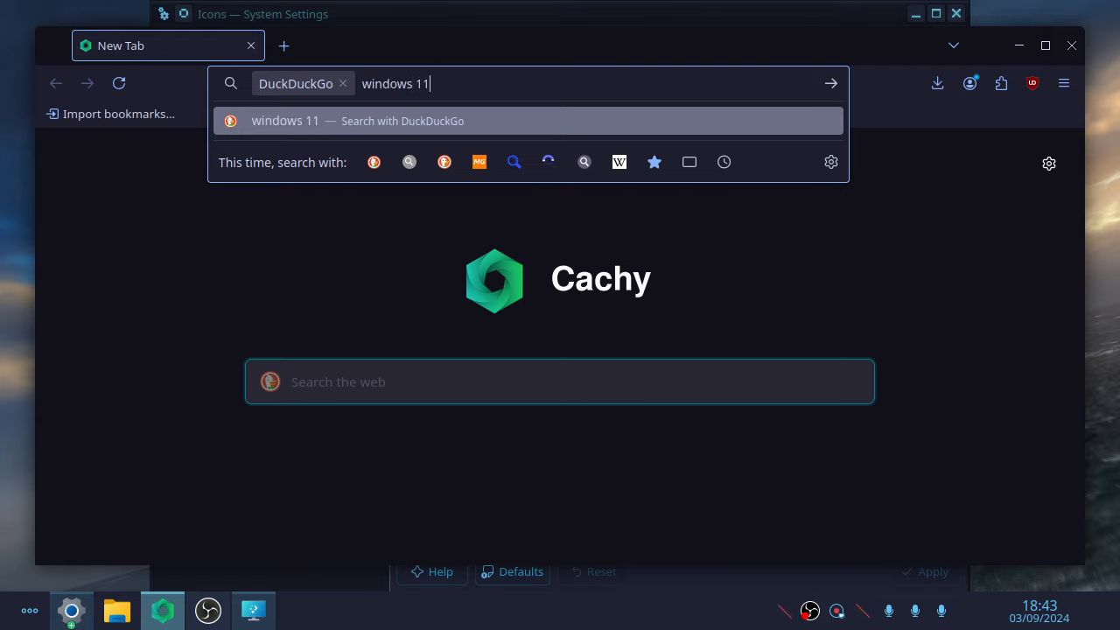
pyautogui.write(' start')
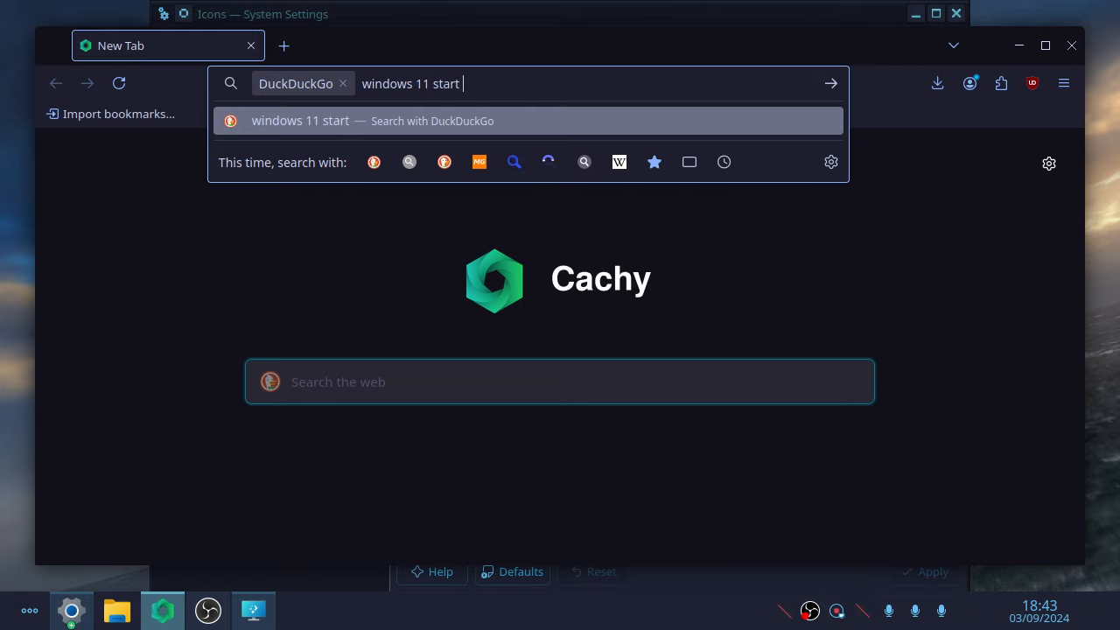
pyautogui.write(' menu ')
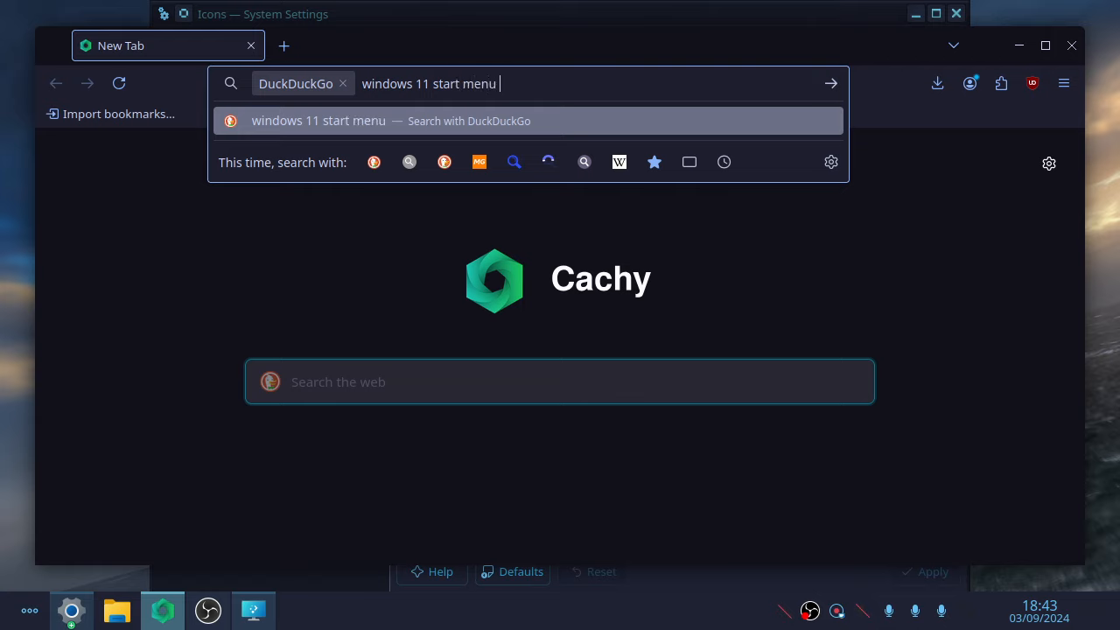
pyautogui.write('icon')
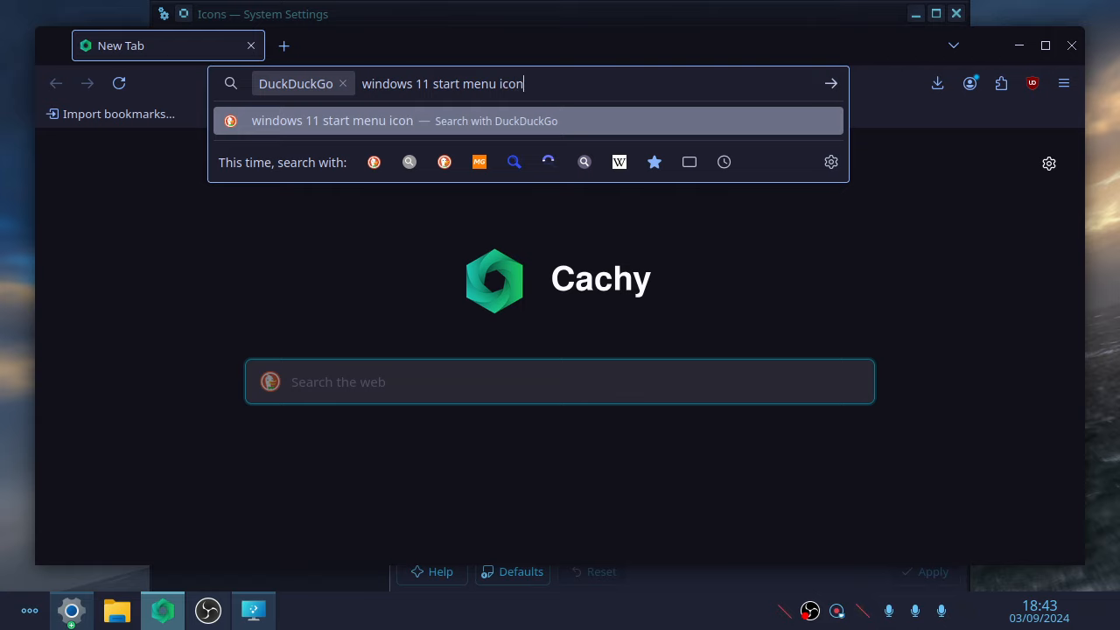
pyautogui.write('.')
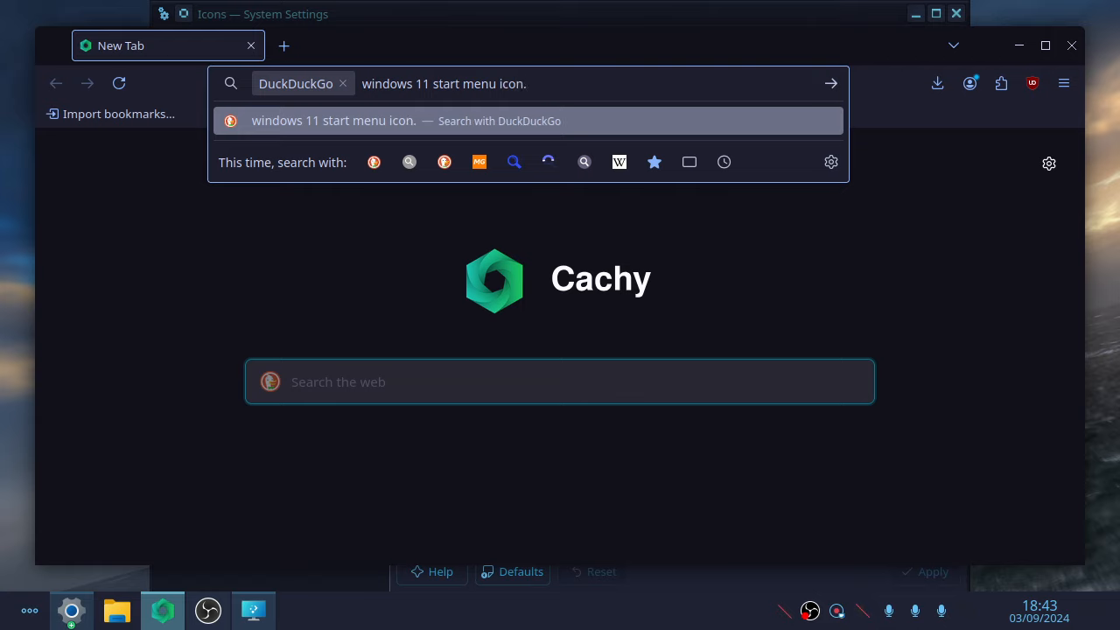
pyautogui.write('png')
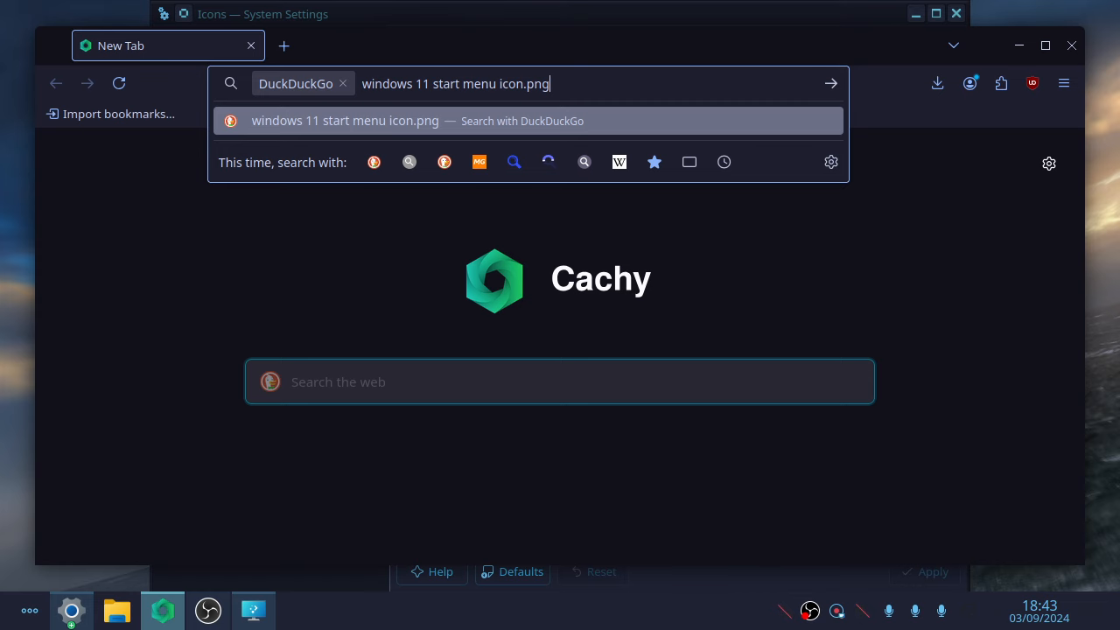
pyautogui.press('Return')
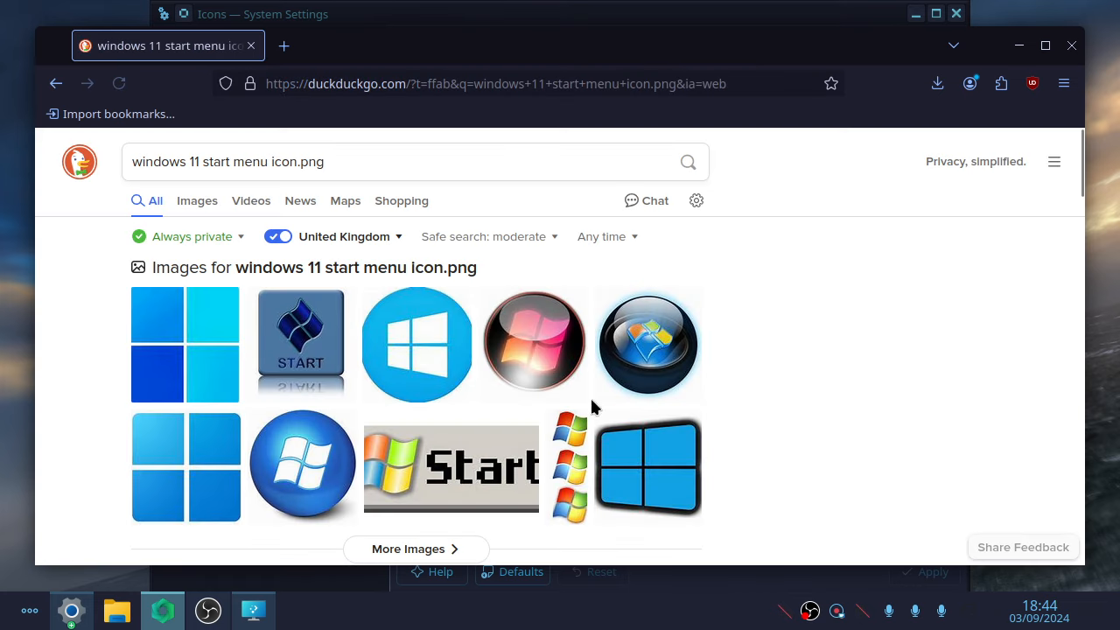
# Open the image results and preview the 2000 × 2000 Windows 11 PNG from pngall.com.
pyautogui.click(226, 268)
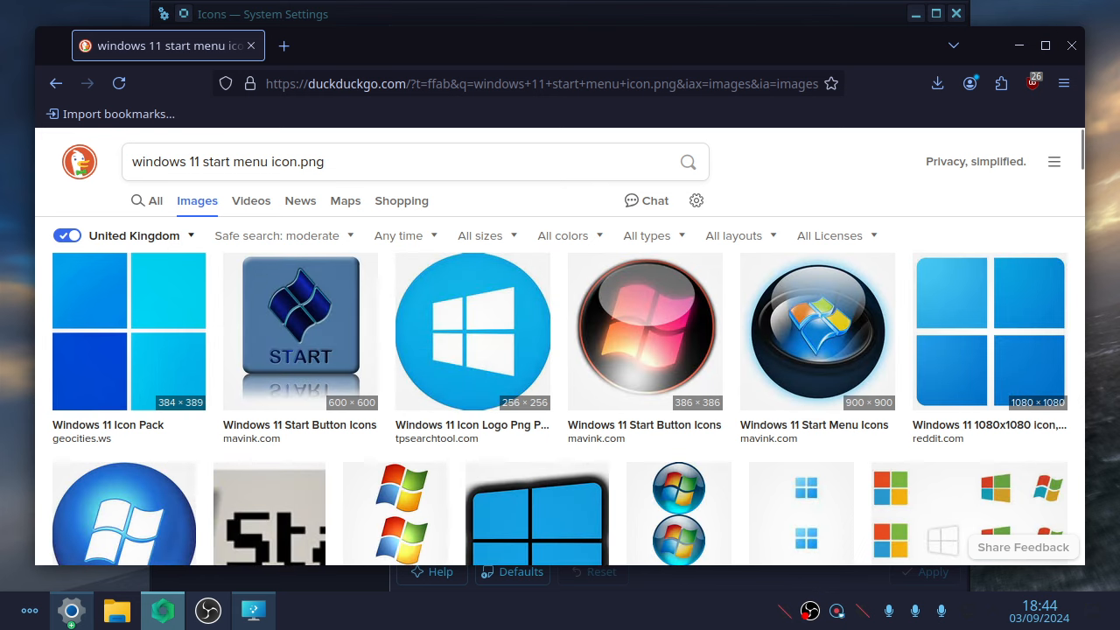
pyautogui.click(989, 331)
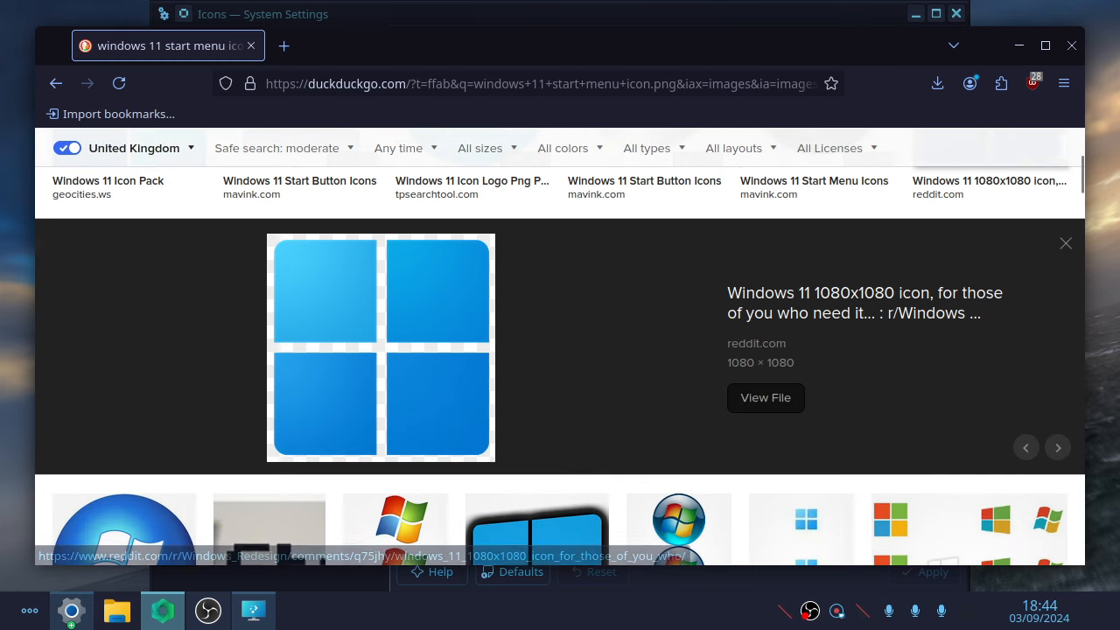
pyautogui.scroll(-3, 560, 349)
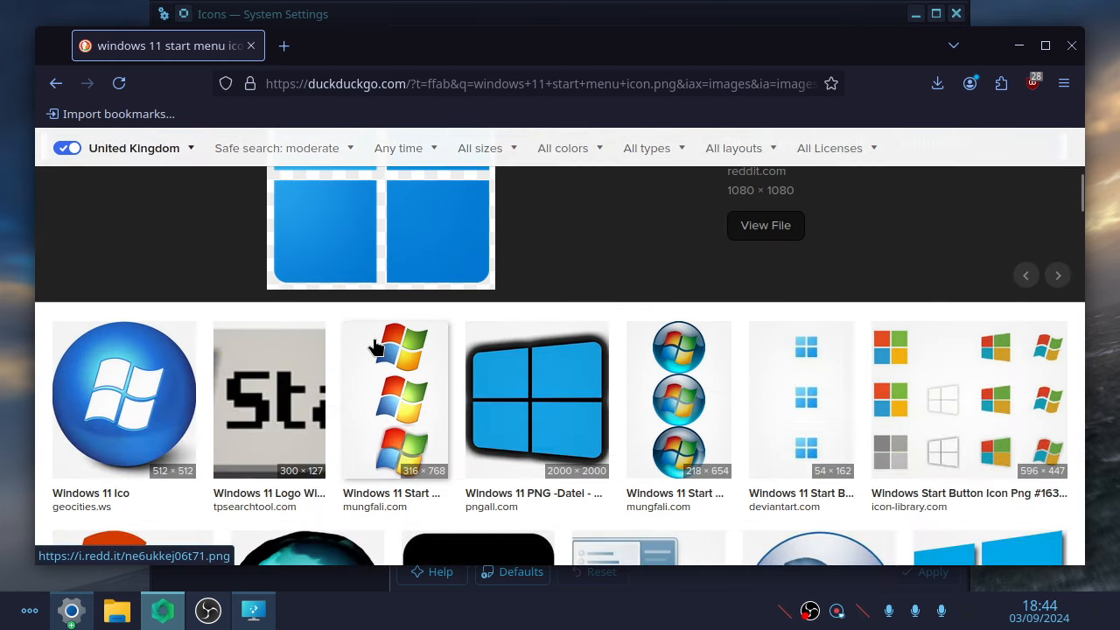
pyautogui.click(516, 400)
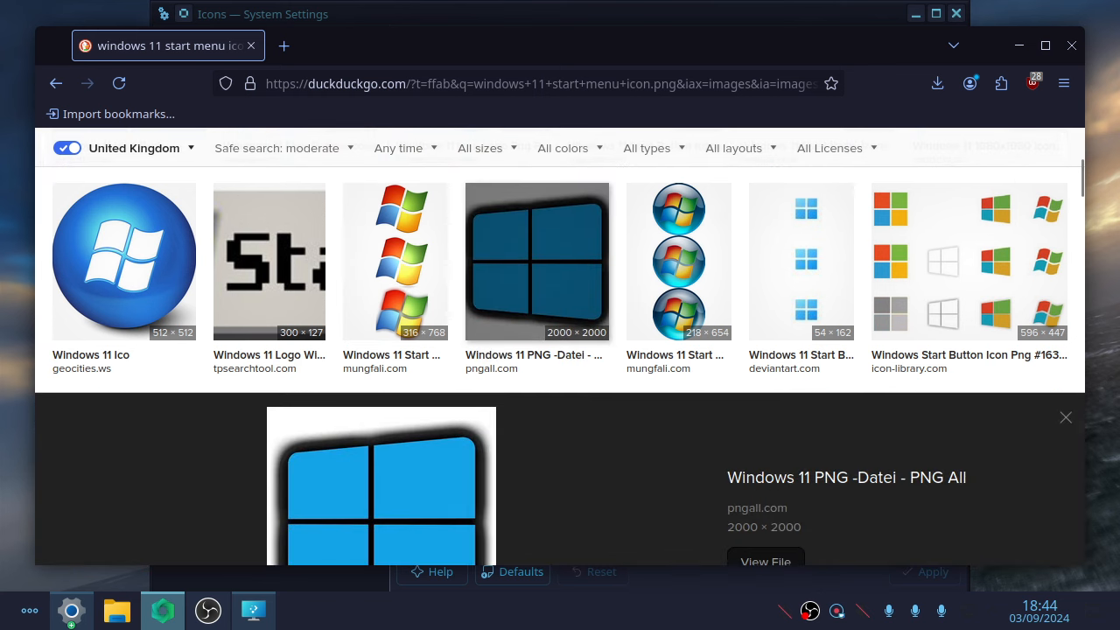
pyautogui.scroll(-6, 516, 400)
pyautogui.scroll(6, 350, 276)
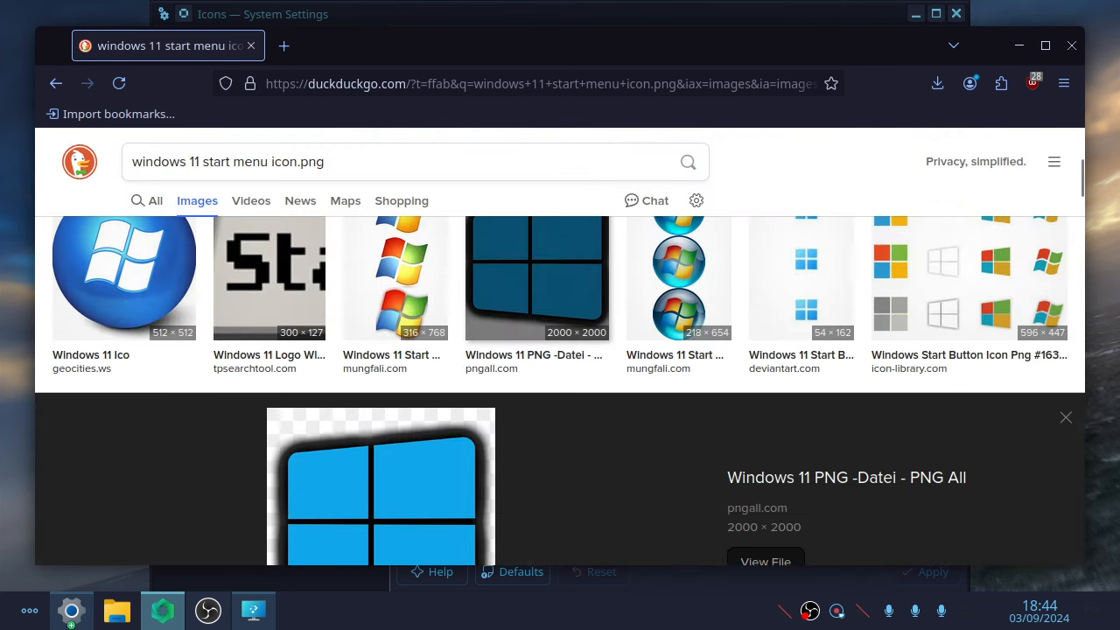
# Save the previewed image as Windows-11-PNG-File-227321378.png in a new Home folder named Icons, and minimize the browser.
pyautogui.rightClick(386, 479)
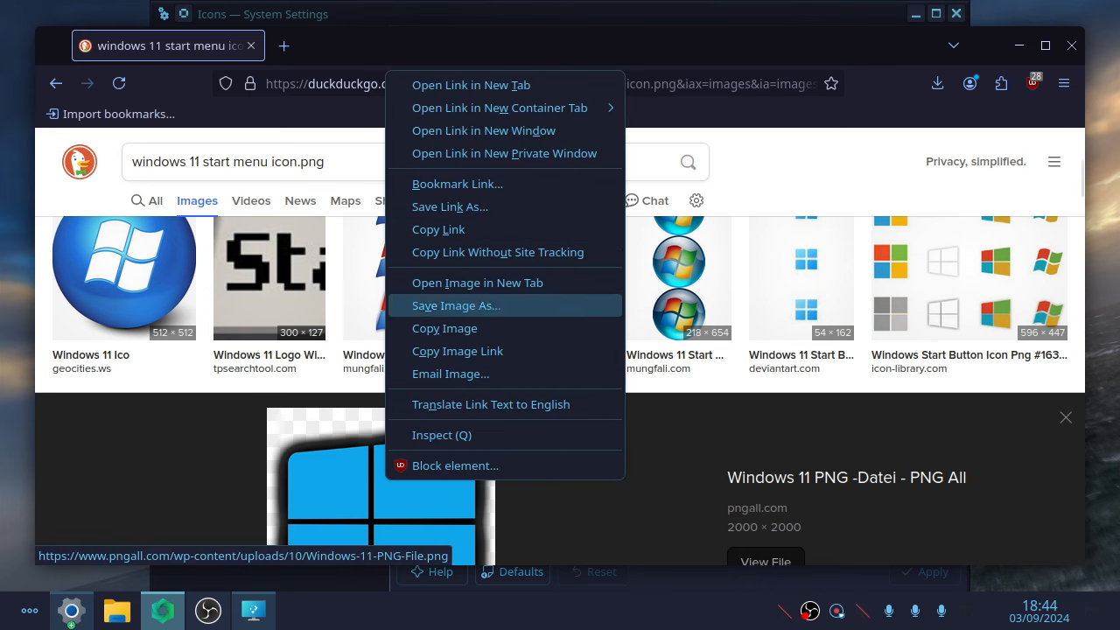
pyautogui.click(456, 306)
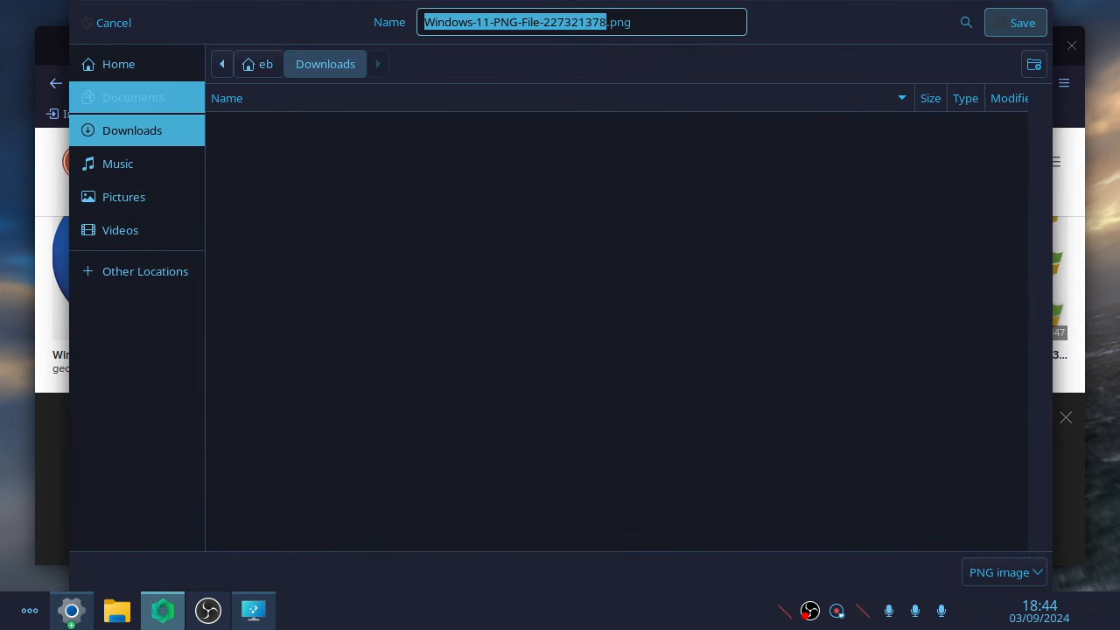
pyautogui.click(131, 65)
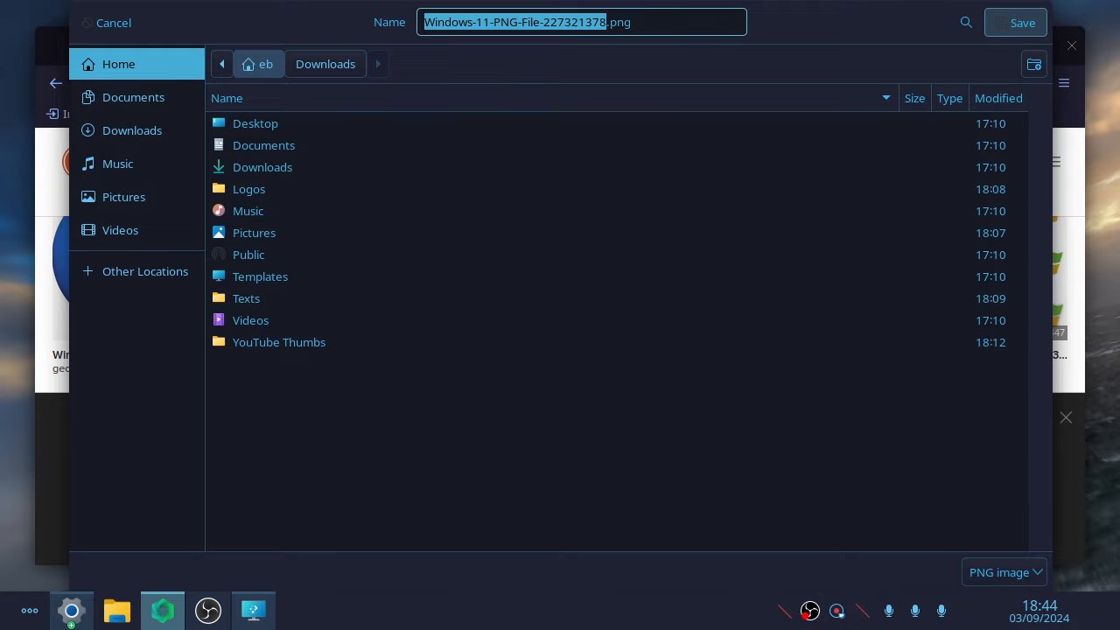
pyautogui.click(1033, 64)
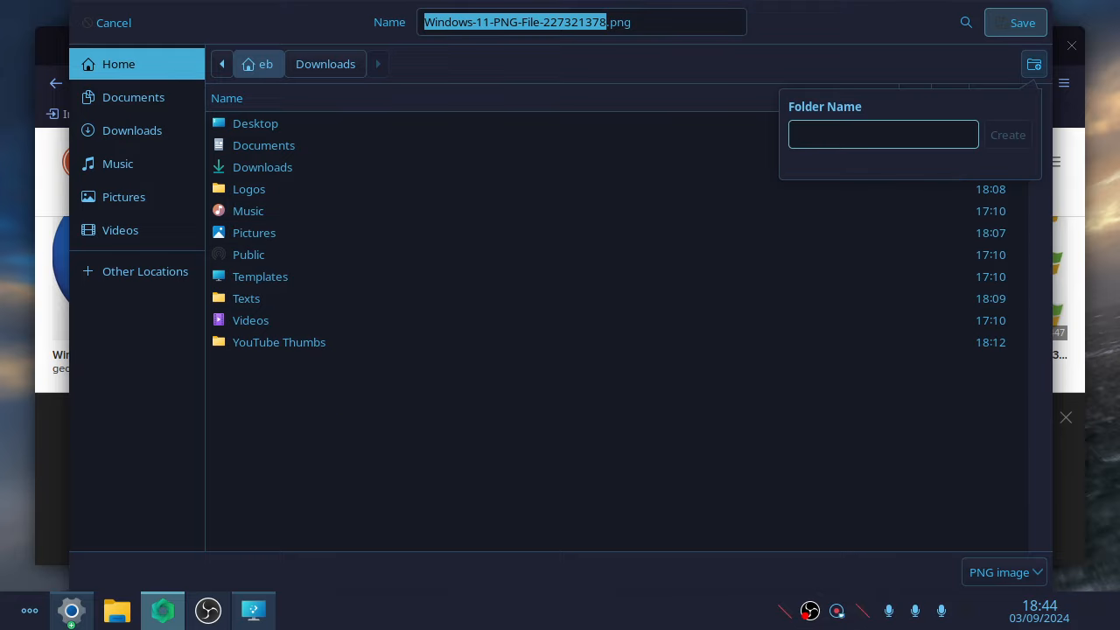
pyautogui.write('Icons')
pyautogui.click(1008, 135)
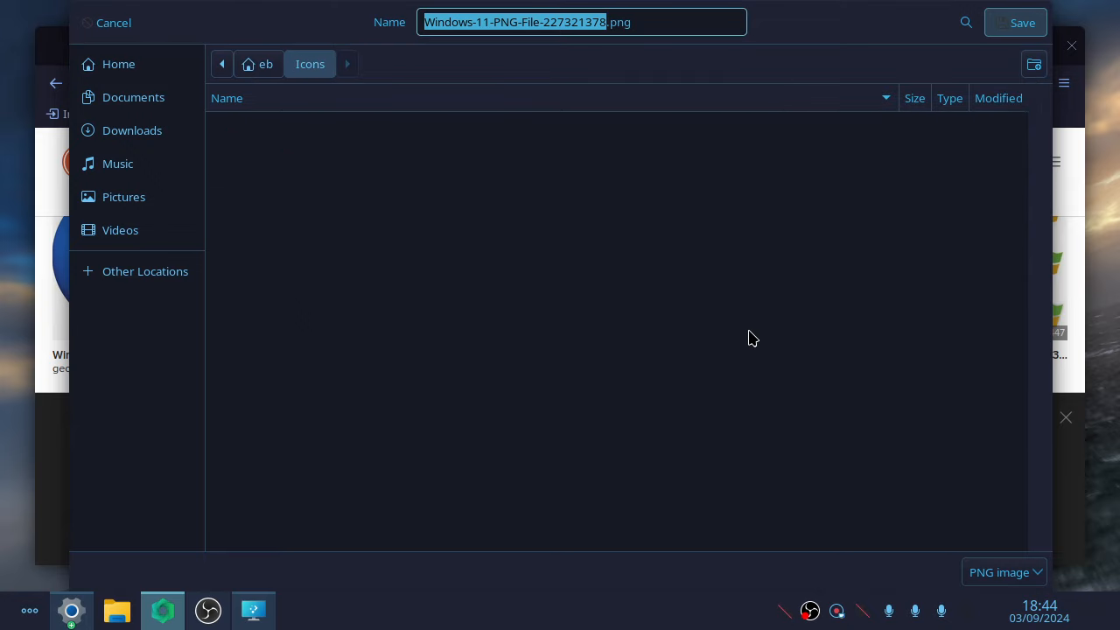
pyautogui.click(1007, 23)
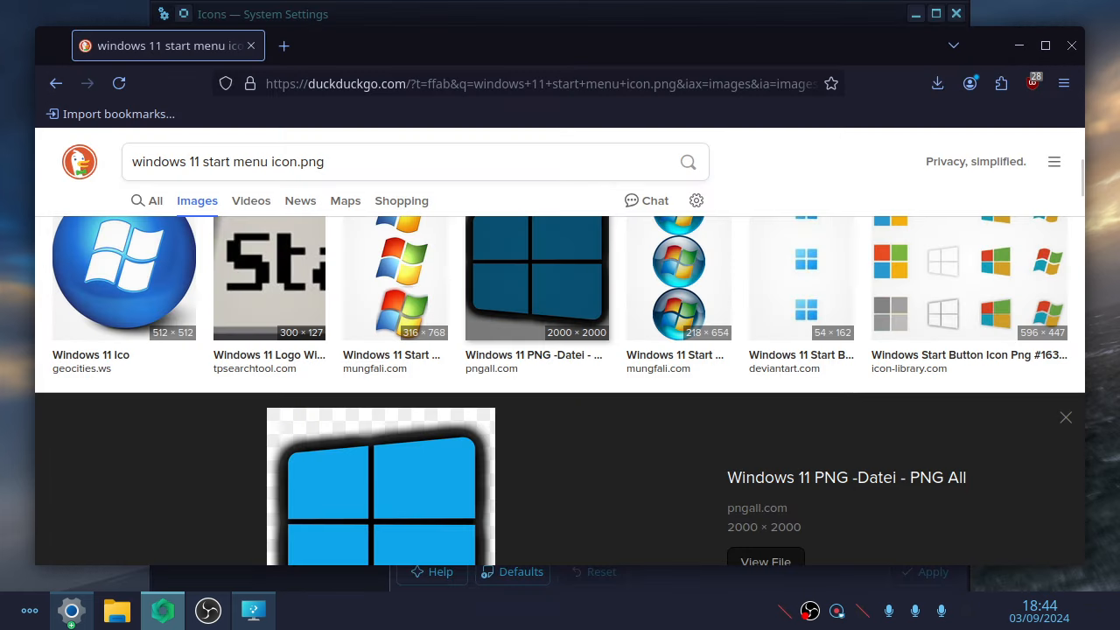
pyautogui.click(1020, 45)
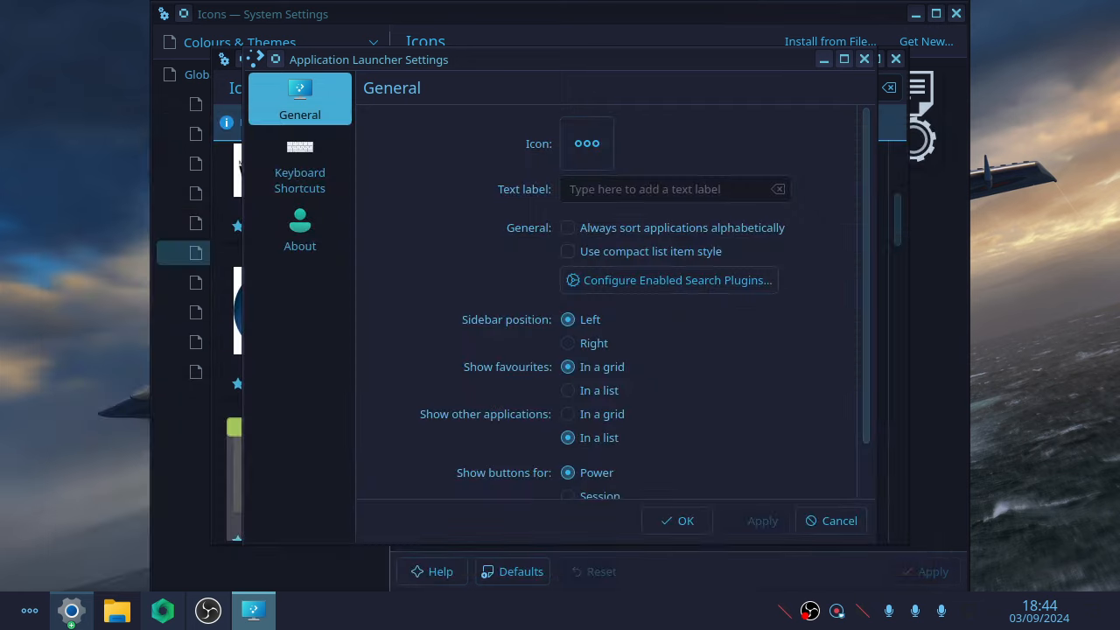
# Choose Windows-11-PNG-File-227321378.png from the Icons folder in Home as the application launcher's icon.
pyautogui.click(587, 144)
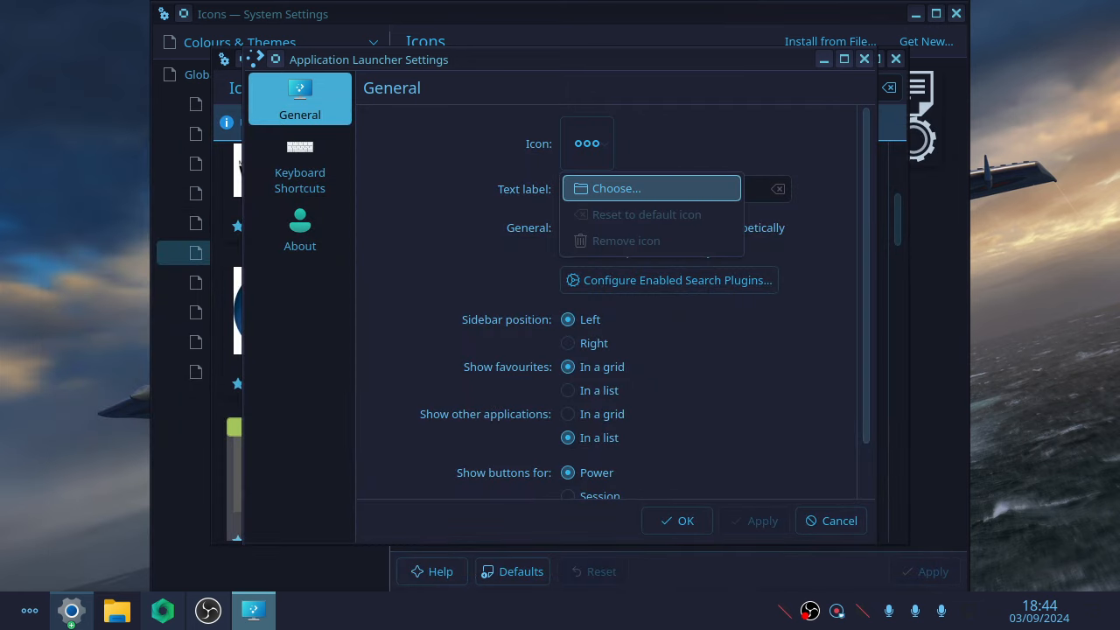
pyautogui.click(604, 188)
pyautogui.click(336, 139)
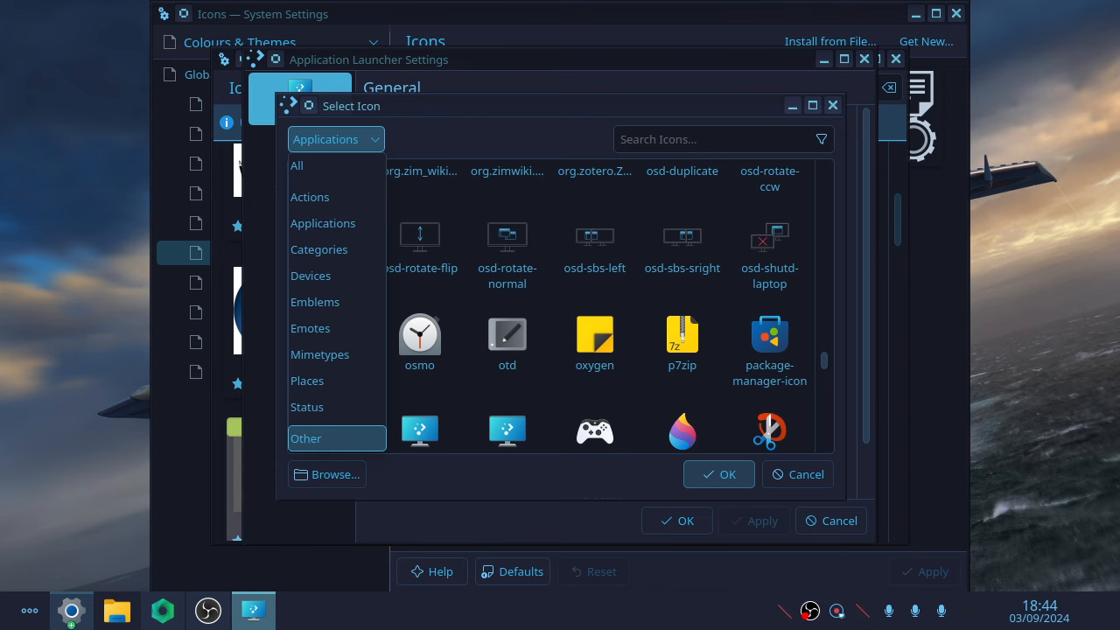
pyautogui.click(328, 479)
pyautogui.click(328, 479)
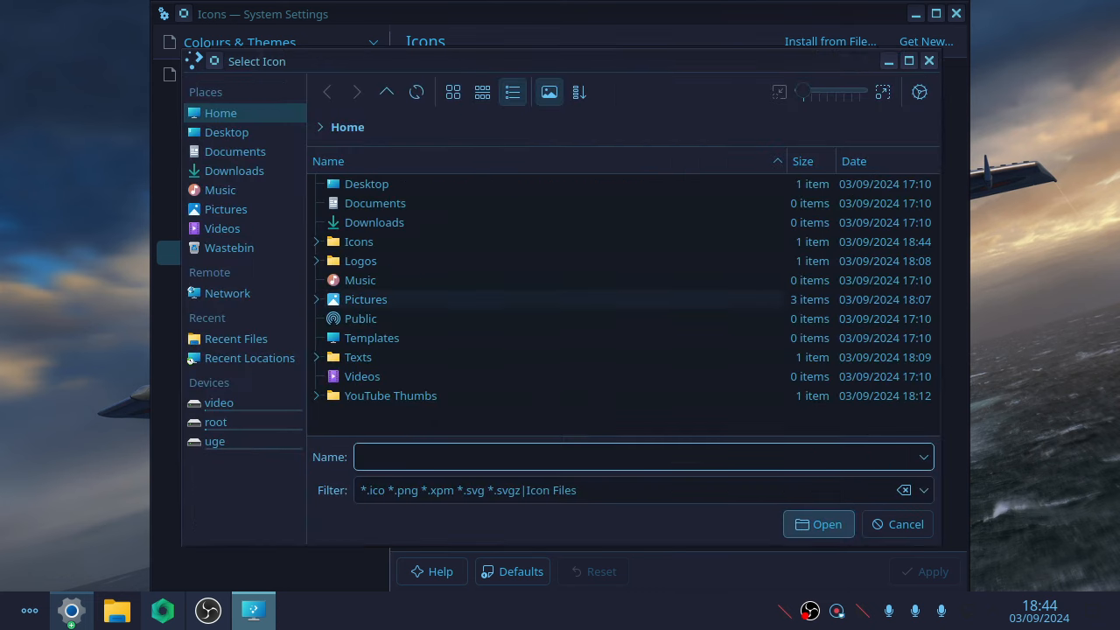
pyautogui.doubleClick(334, 241)
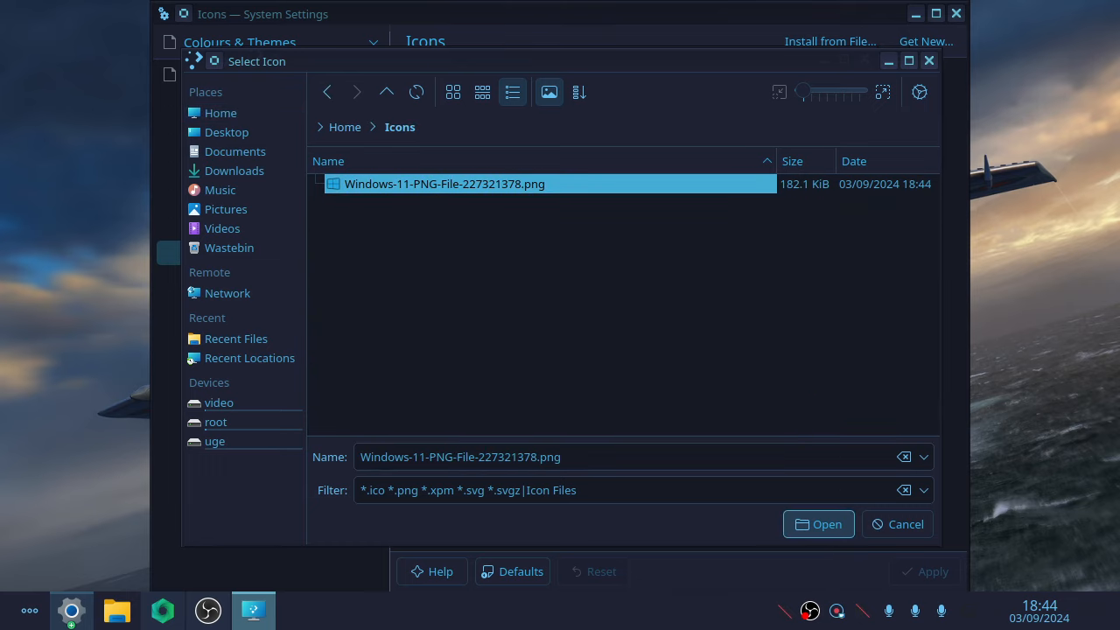
pyautogui.click(819, 525)
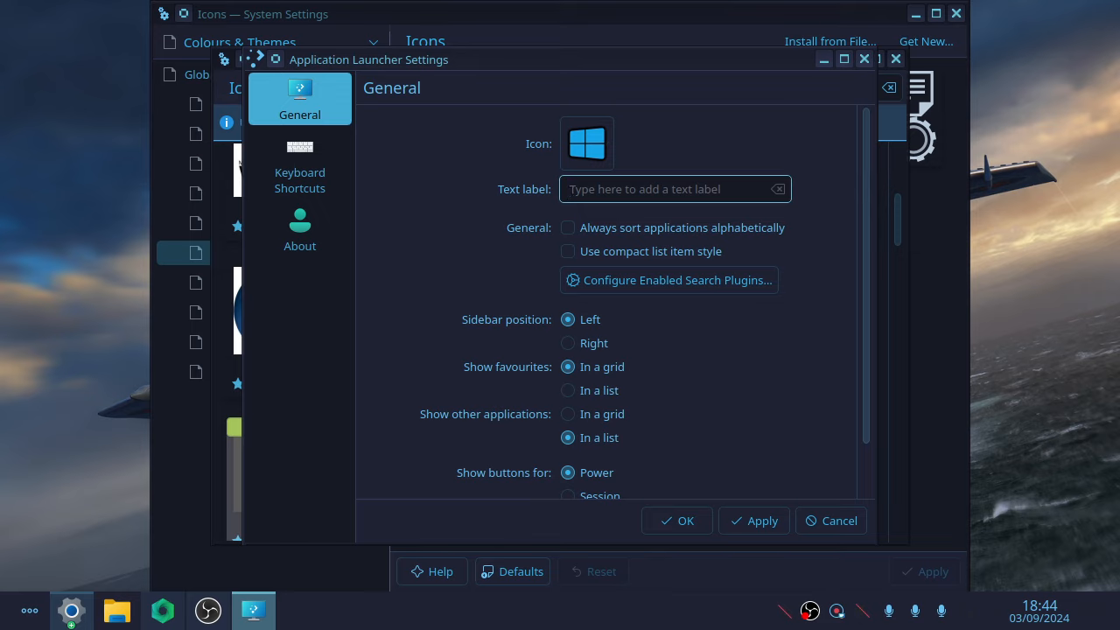
# Set the application launcher's text label to CachyOS and apply it.
pyautogui.write('Cac')
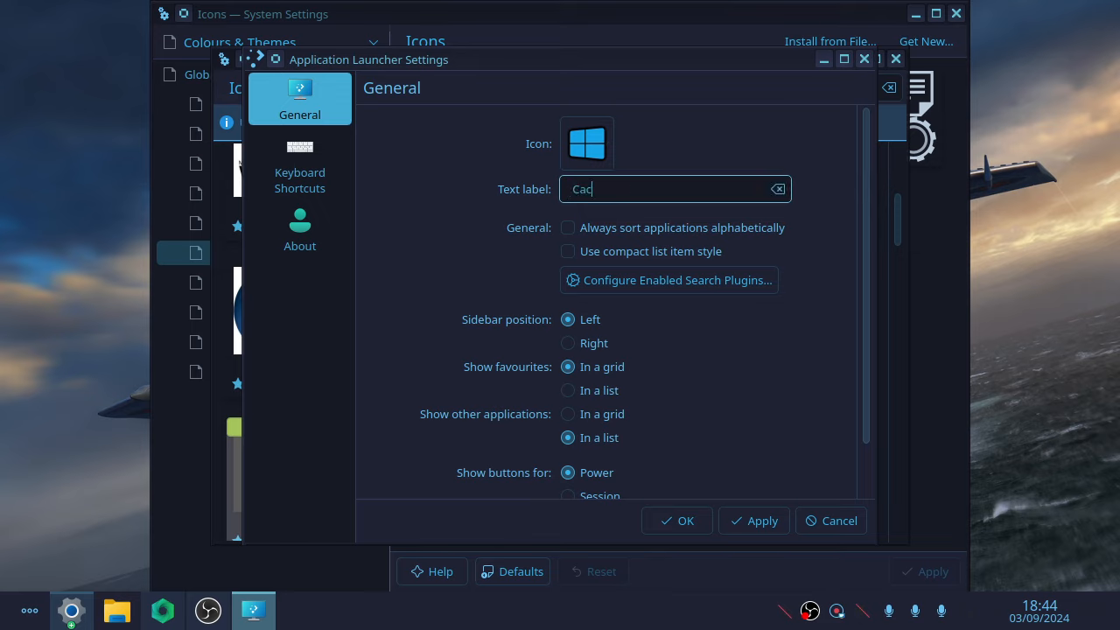
pyautogui.write('h')
pyautogui.write('yU')
pyautogui.write('S')
pyautogui.press('BackSpace')
pyautogui.press('BackSpace')
pyautogui.write('OS')
pyautogui.click(754, 521)
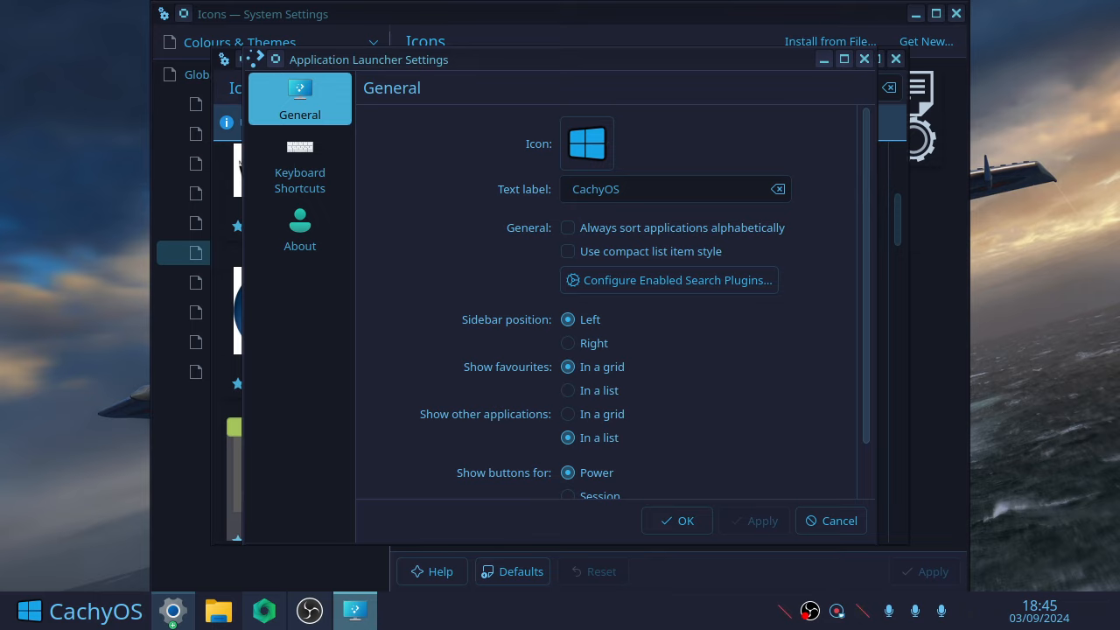
# Clear the launcher's text label, apply the change and close the Application Launcher Settings.
pyautogui.click(777, 190)
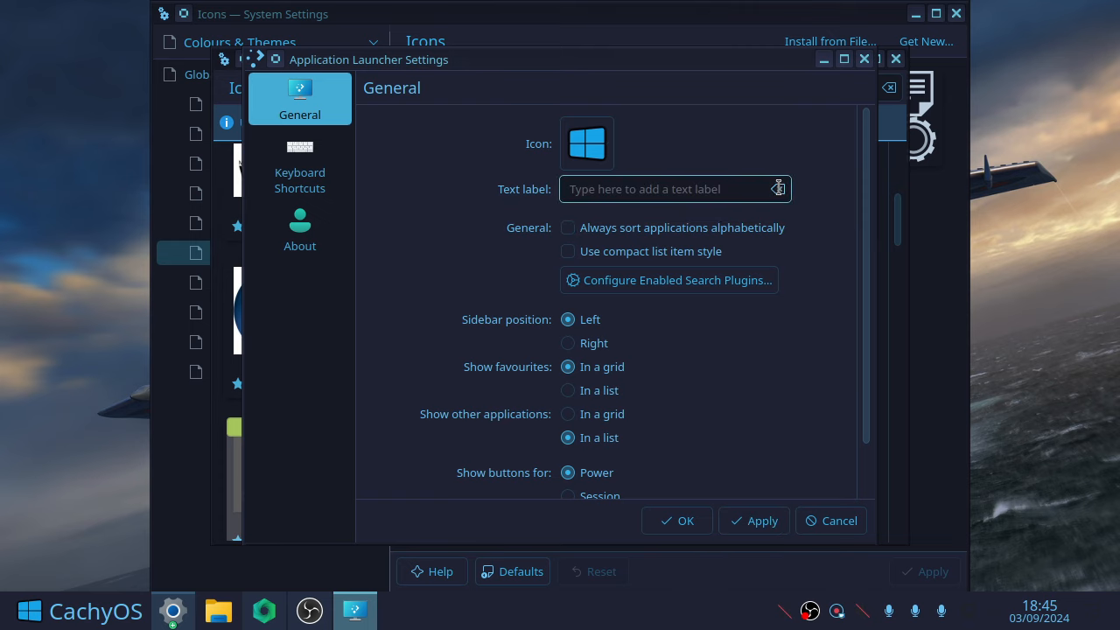
pyautogui.click(754, 521)
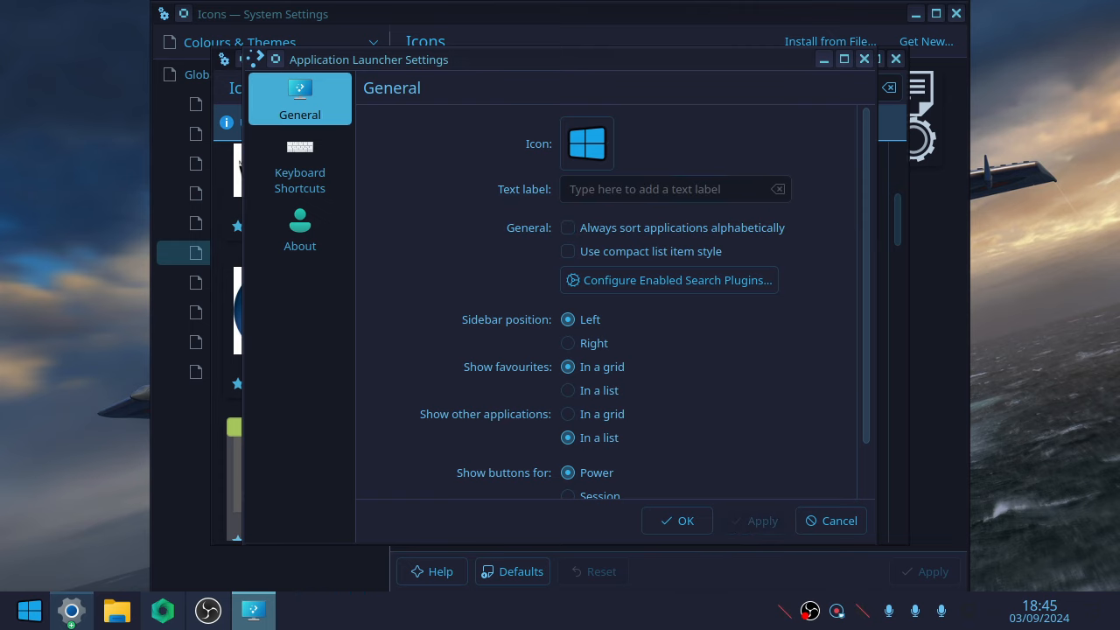
pyautogui.click(677, 521)
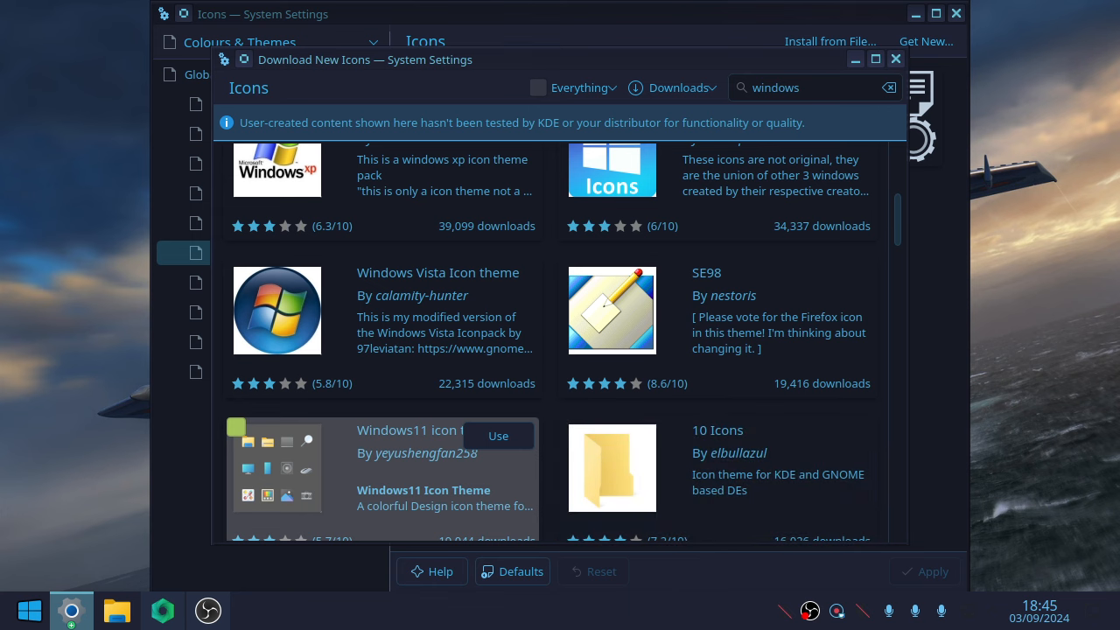
# Close the icon download and System Settings windows and open the application launcher to check it.
pyautogui.click(895, 59)
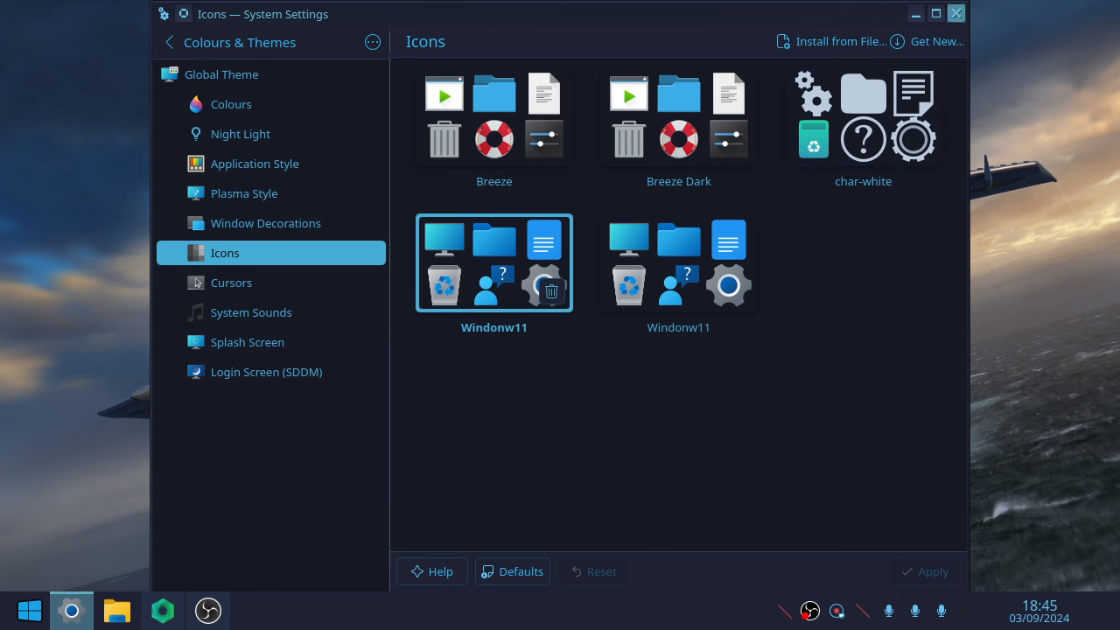
pyautogui.click(956, 13)
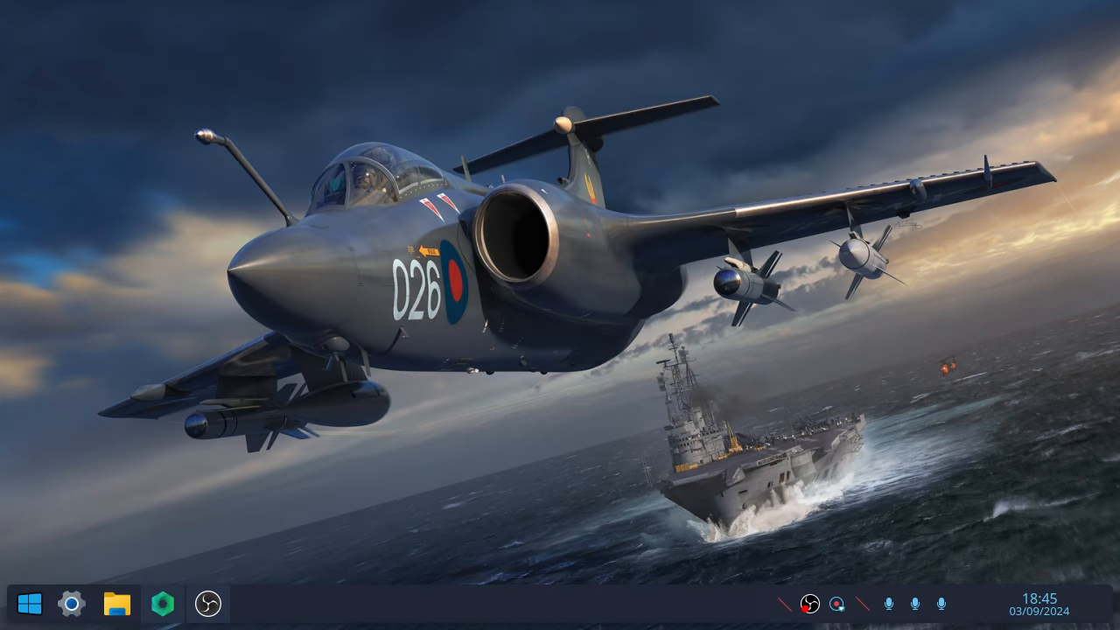
pyautogui.click(30, 604)
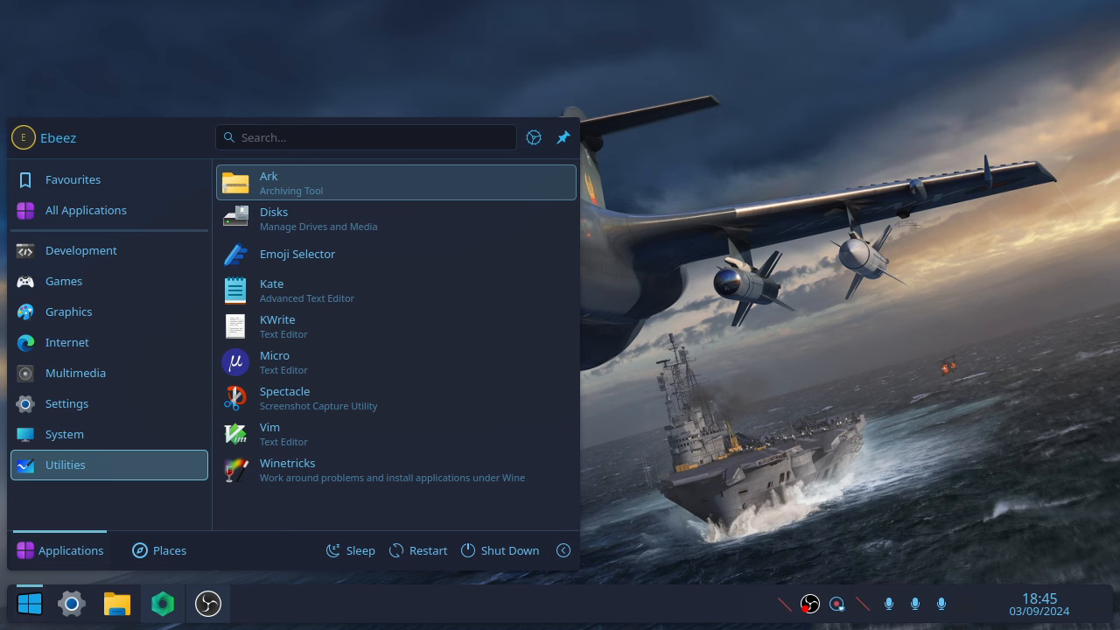
# Dismiss the application launcher, check the folder icons in the Home folder of the file manager and close it.
pyautogui.press('Escape')
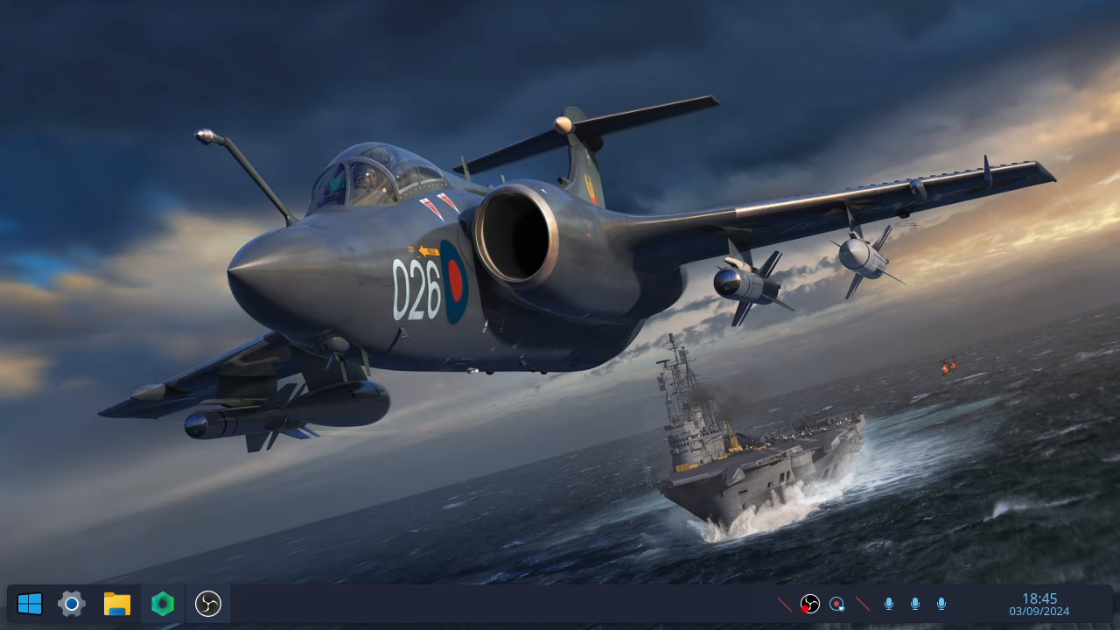
pyautogui.click(117, 604)
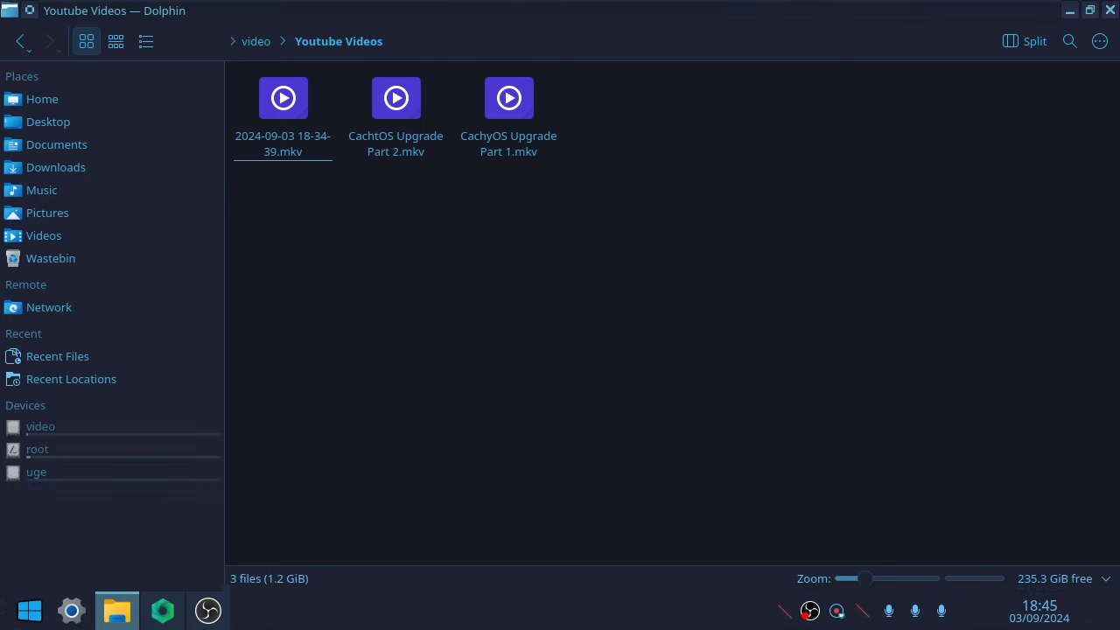
pyautogui.click(42, 99)
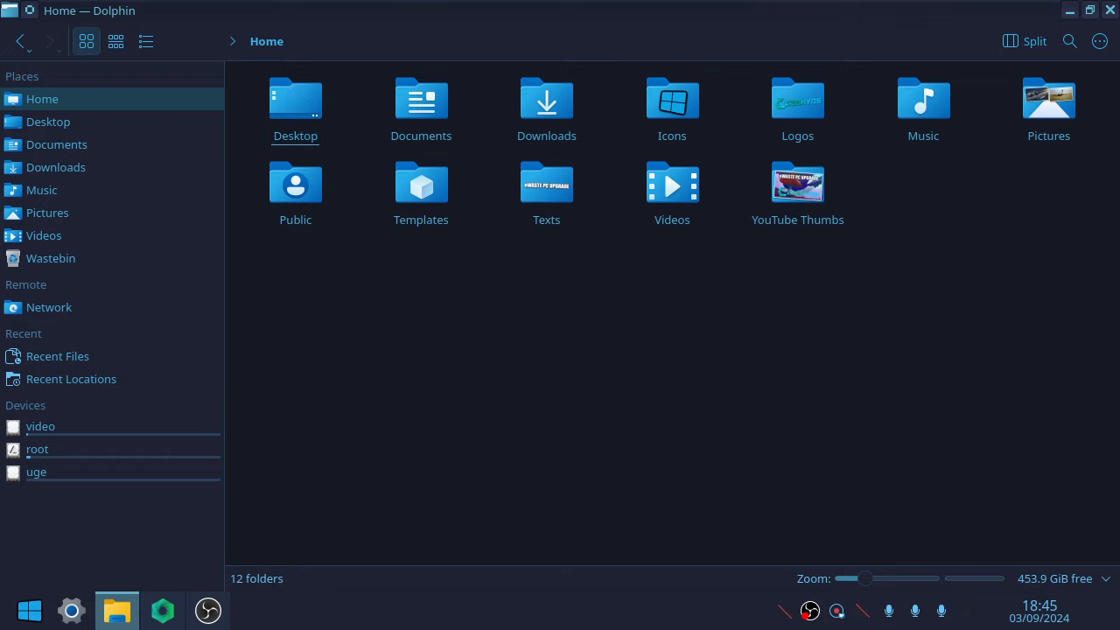
pyautogui.click(1109, 10)
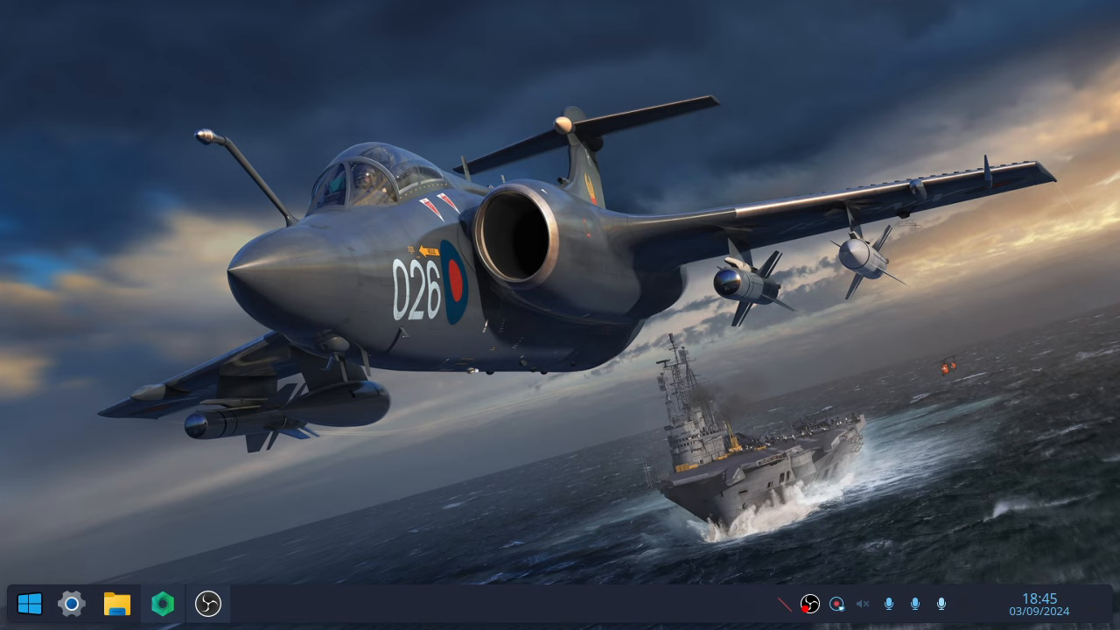
# Toggle Do Not Disturb for notifications, open the Desktop Effects page of Window Management in System Settings and reposition the window.
pyautogui.middleClick(784, 604)
pyautogui.click(71, 604)
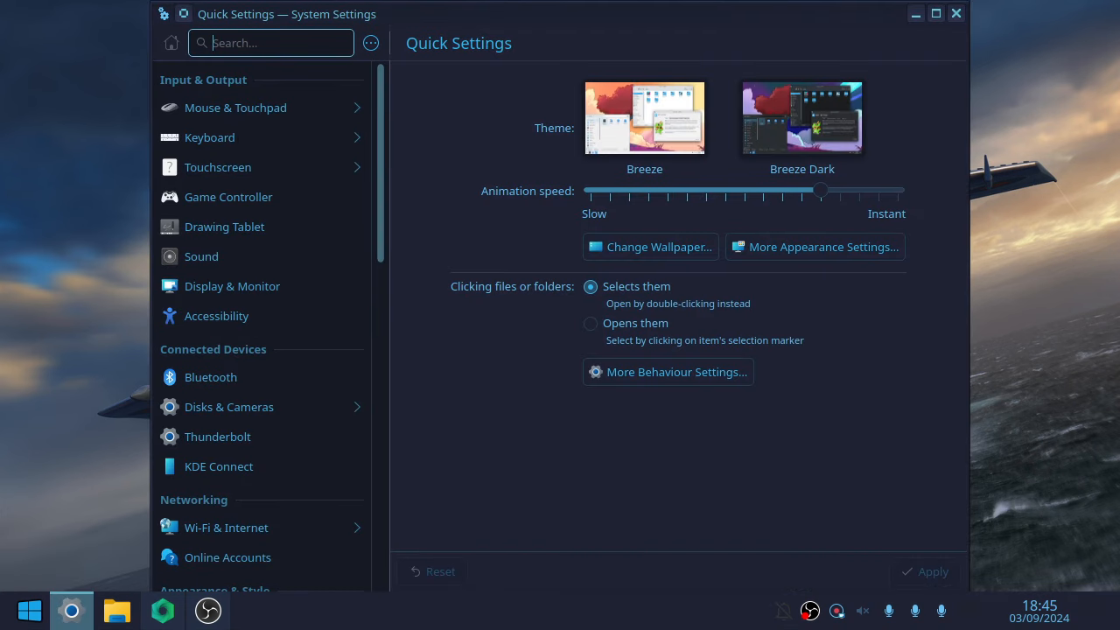
pyautogui.scroll(-2, 263, 262)
pyautogui.scroll(-4, 262, 324)
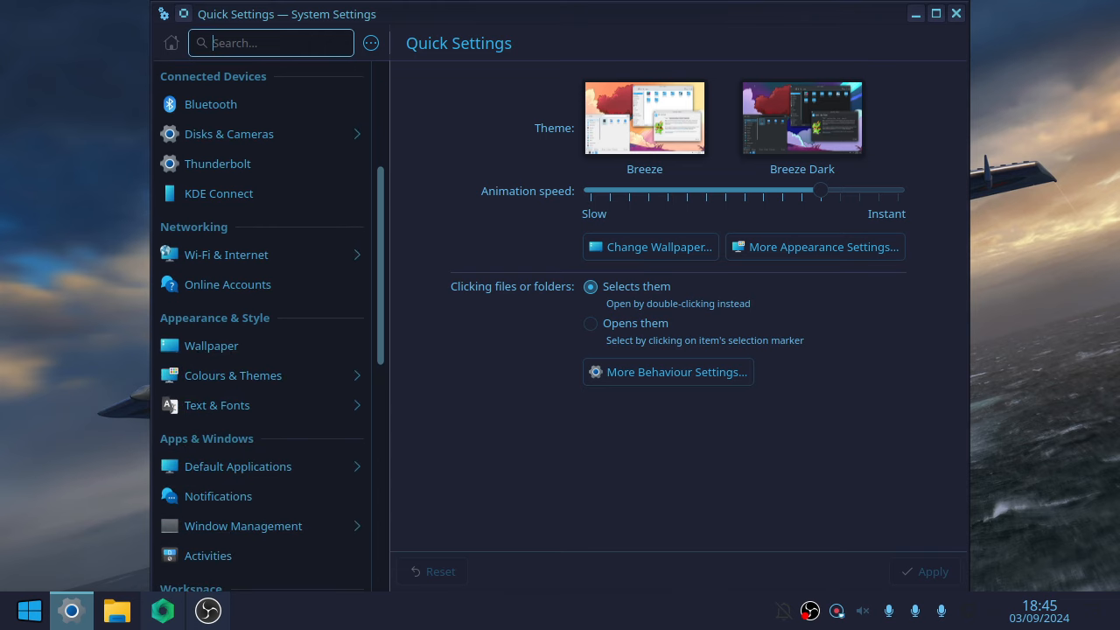
pyautogui.scroll(-2, 262, 417)
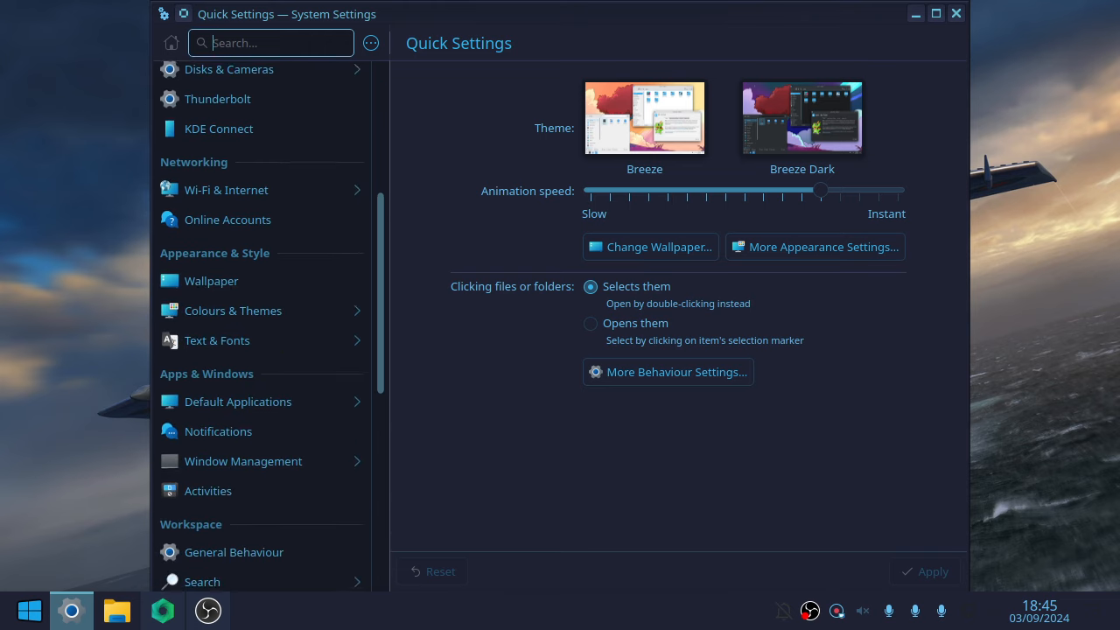
pyautogui.click(243, 417)
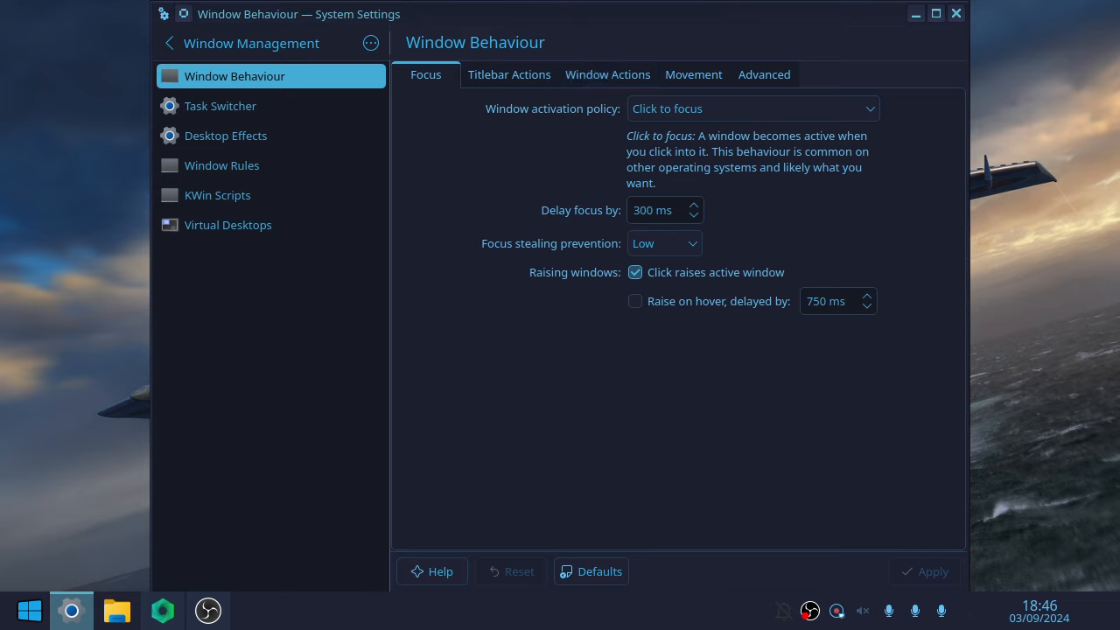
pyautogui.click(263, 136)
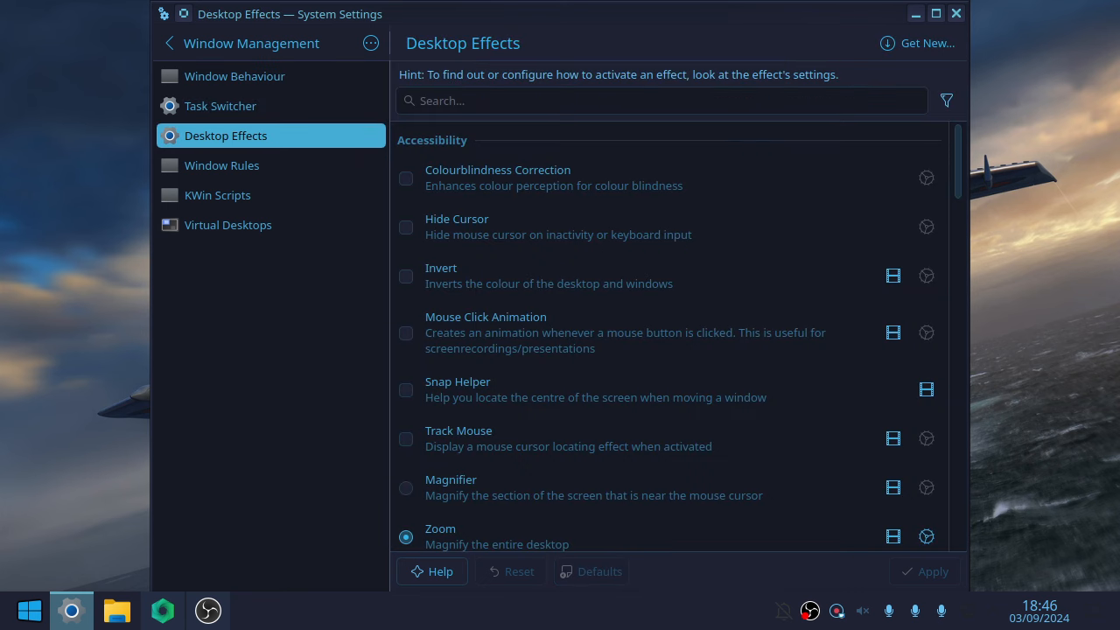
pyautogui.moveTo(547, 14); pyautogui.dragTo(411, 24)
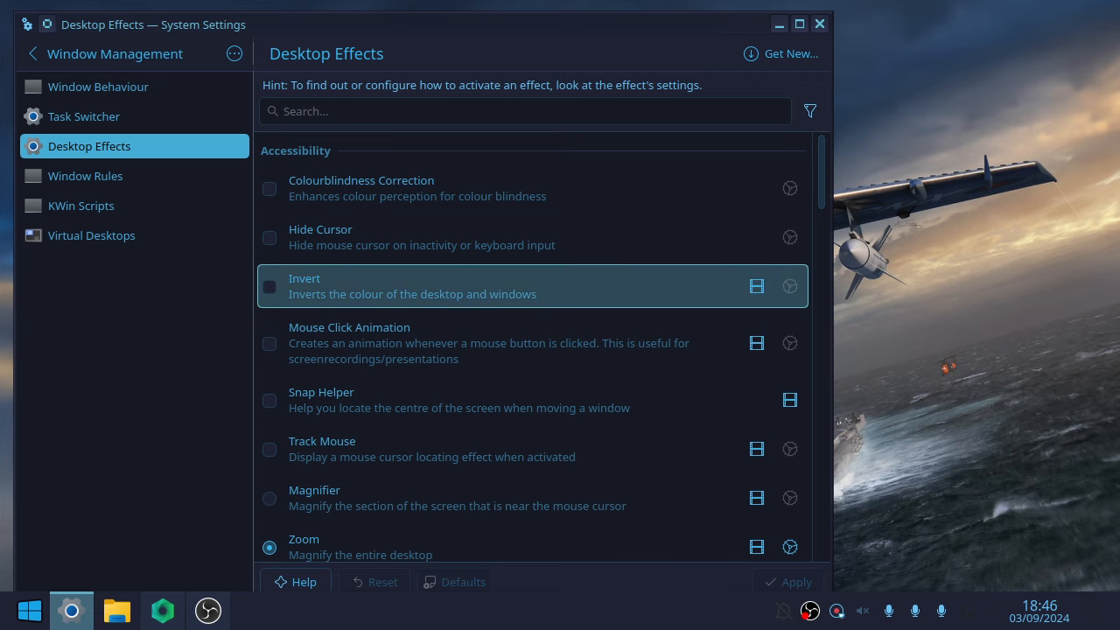
# Enable the Mouse Click Animation and Fall Apart desktop effects.
pyautogui.scroll(-1, 533, 289)
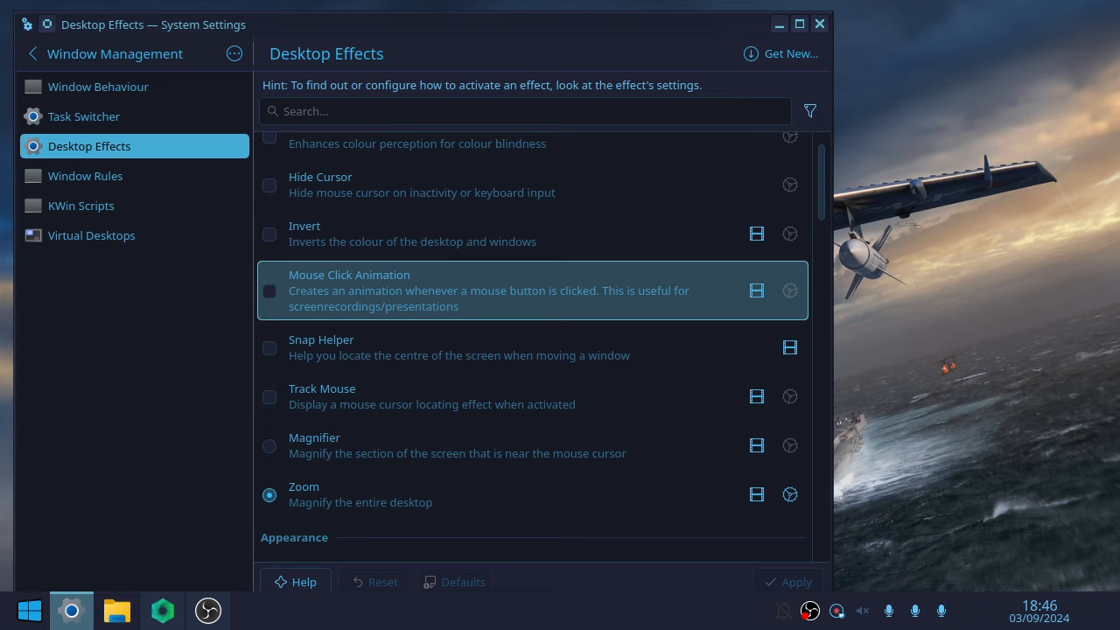
pyautogui.click(269, 291)
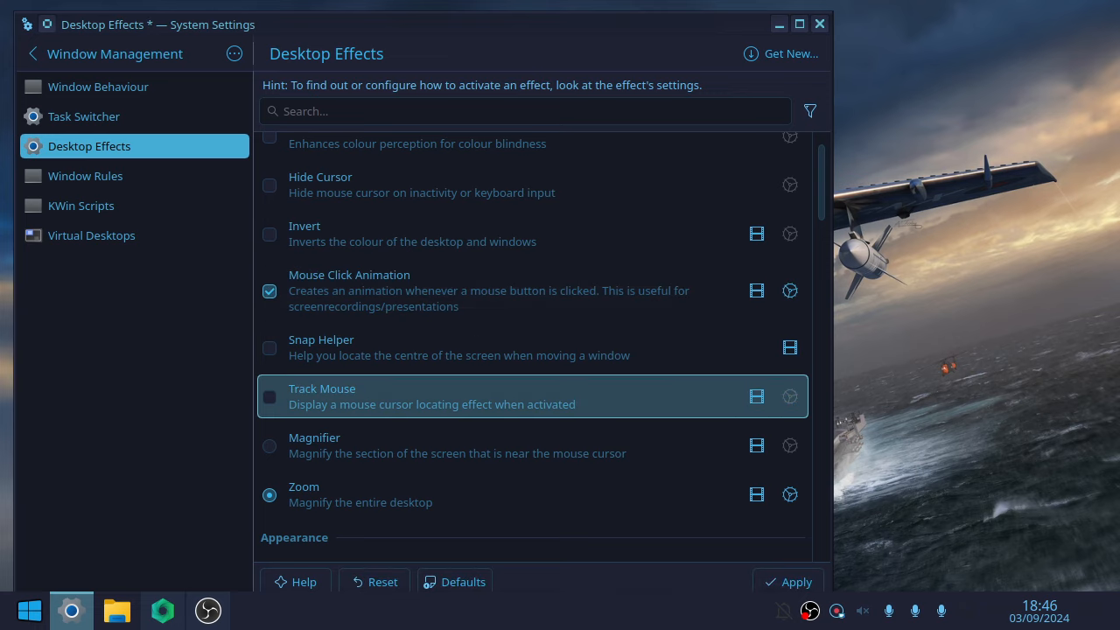
pyautogui.scroll(-3, 533, 342)
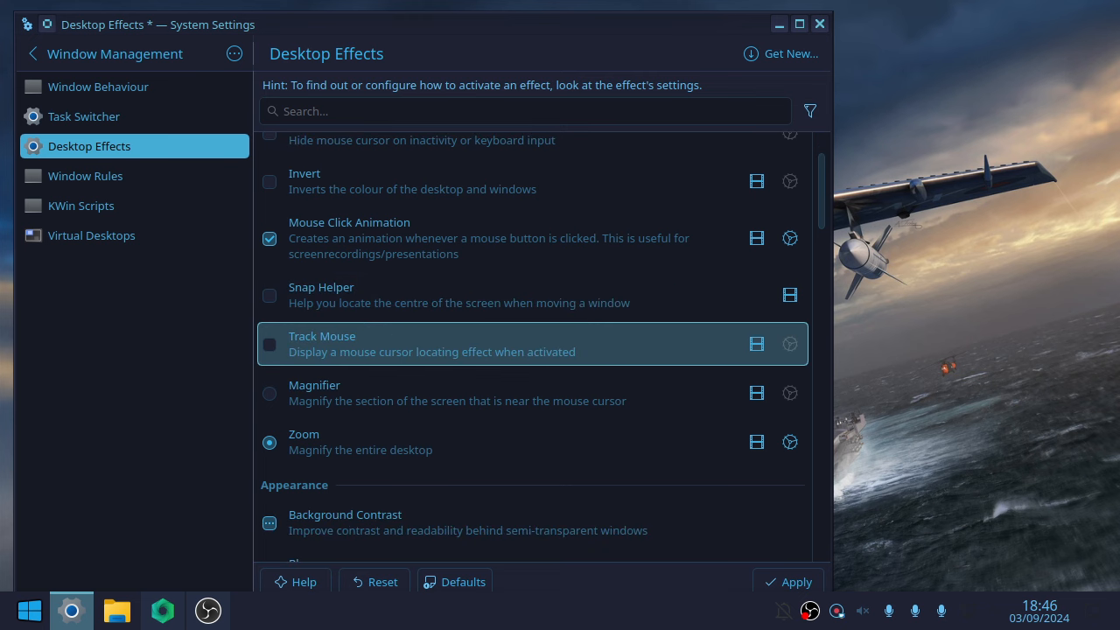
pyautogui.scroll(-1, 533, 336)
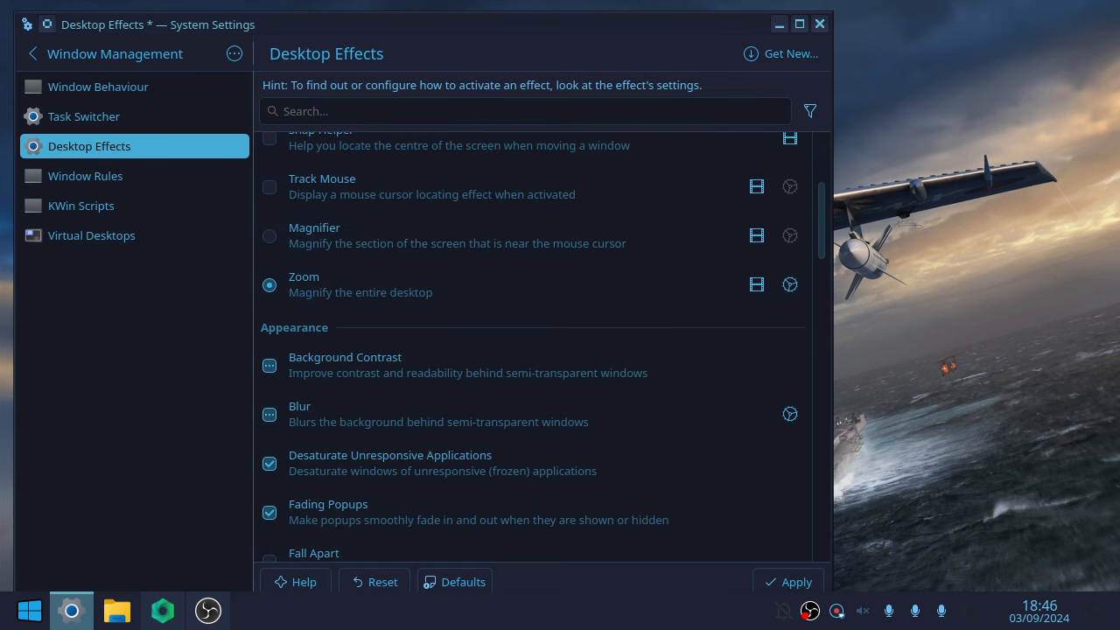
pyautogui.scroll(-1, 533, 362)
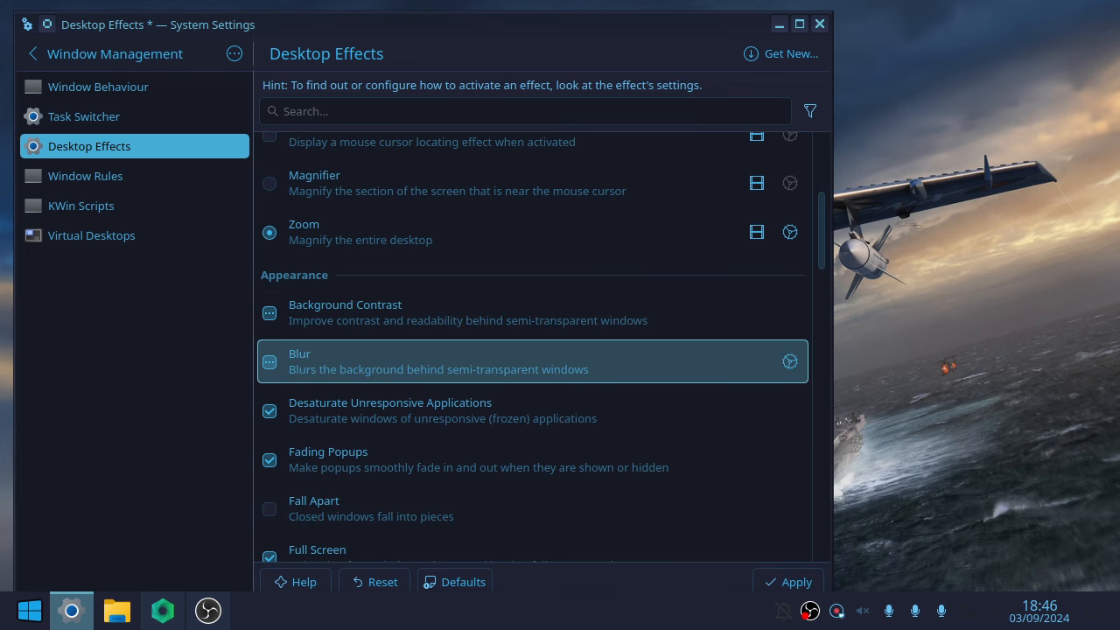
pyautogui.scroll(-1, 533, 359)
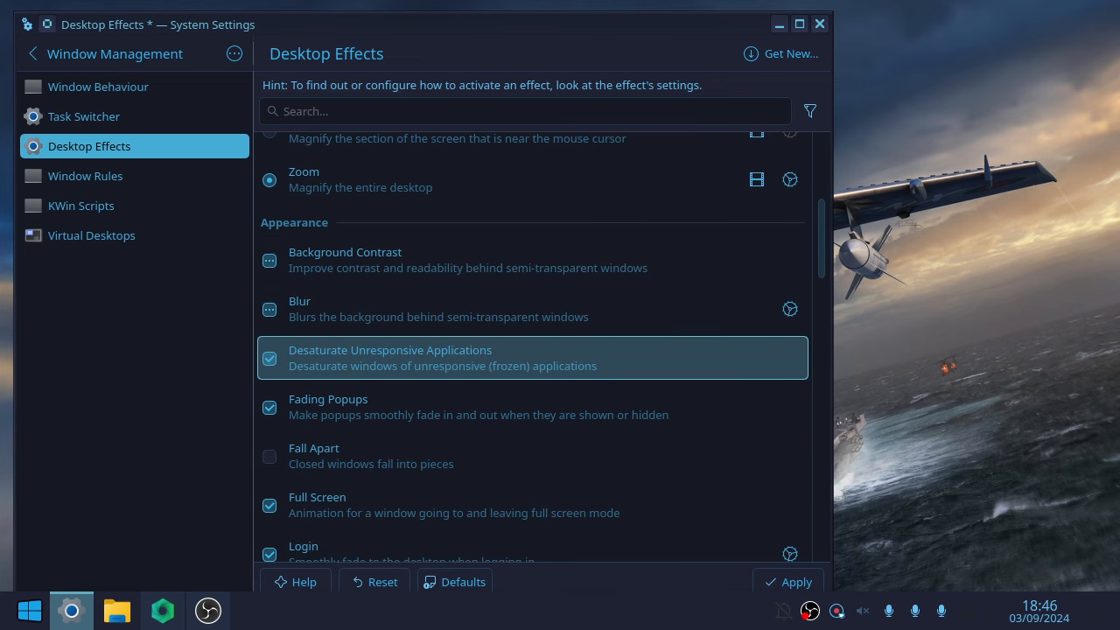
pyautogui.scroll(-1, 533, 380)
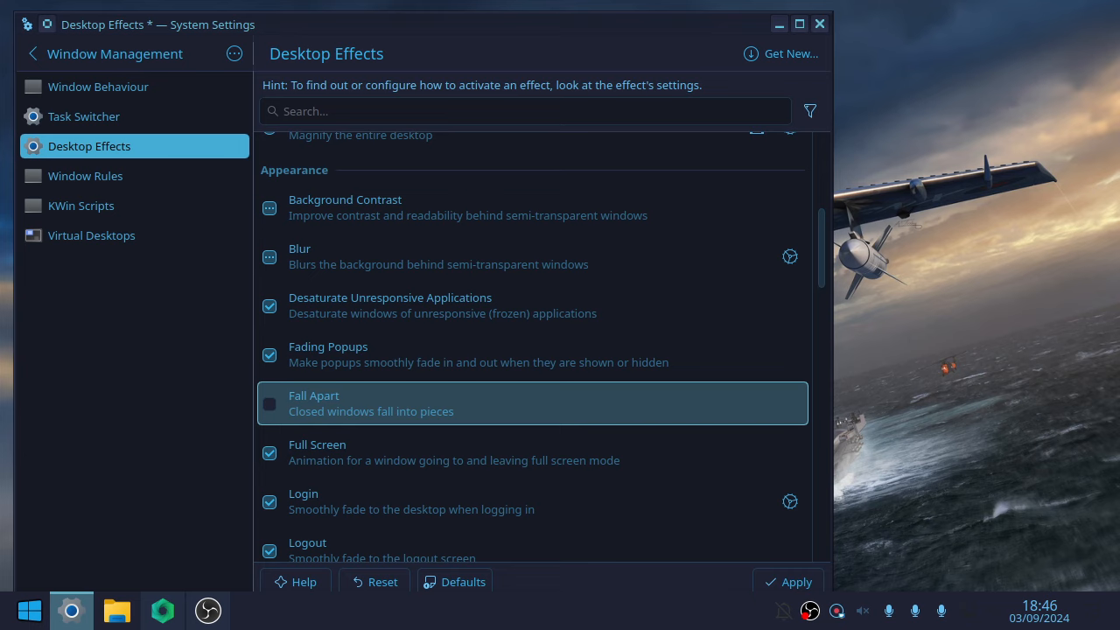
pyautogui.click(270, 404)
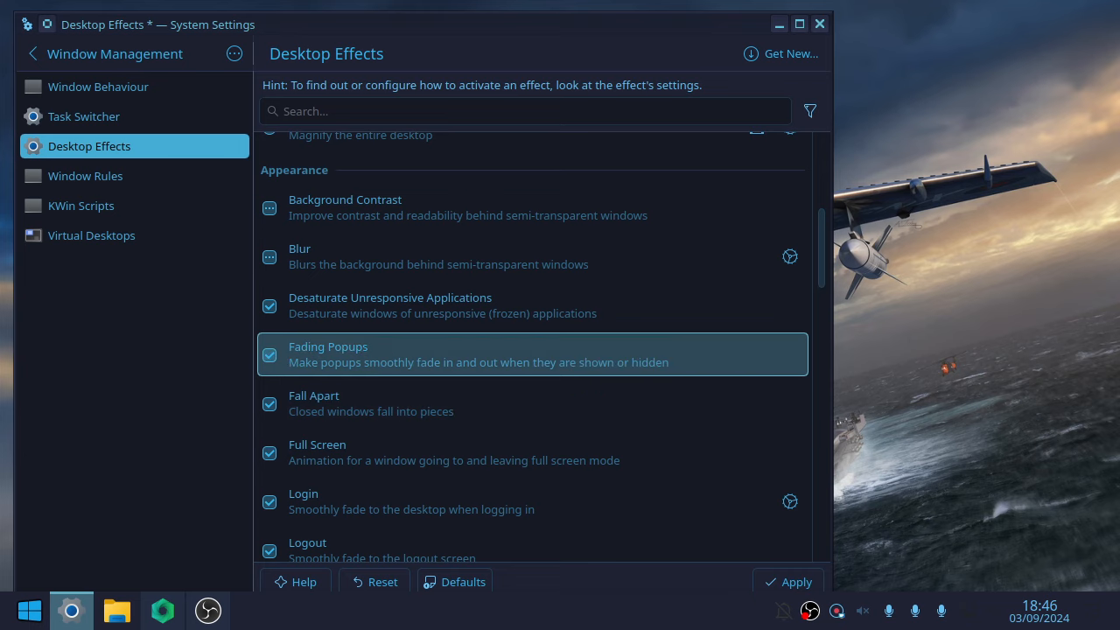
# Enable the Sheet effect for modal dialogues in the Appearance group.
pyautogui.scroll(-2, 533, 350)
pyautogui.scroll(-2, 533, 346)
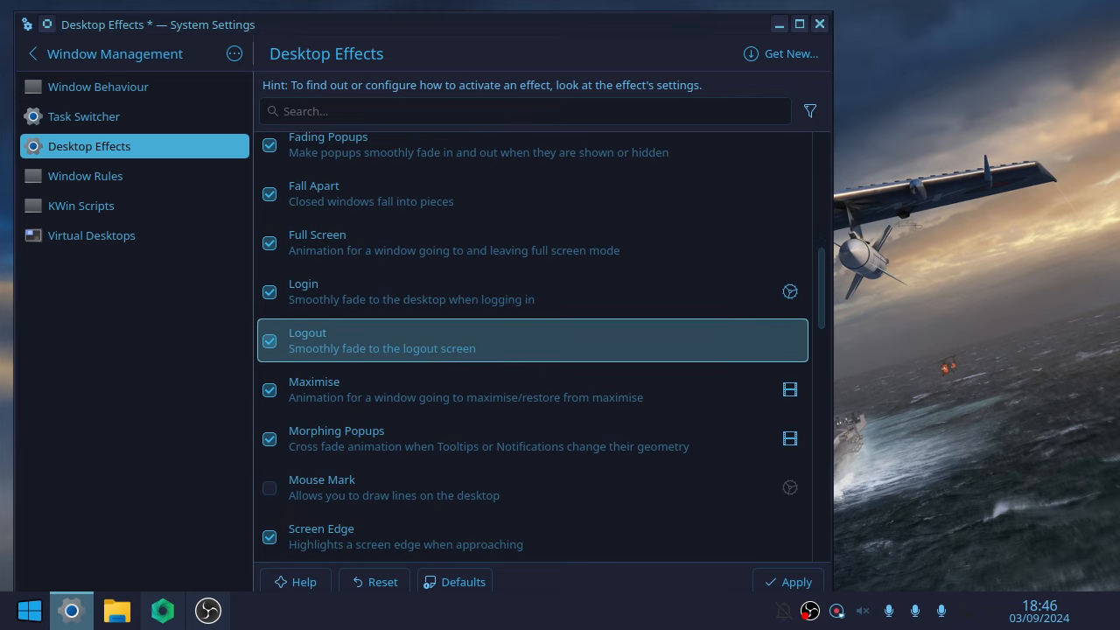
pyautogui.scroll(-2, 533, 341)
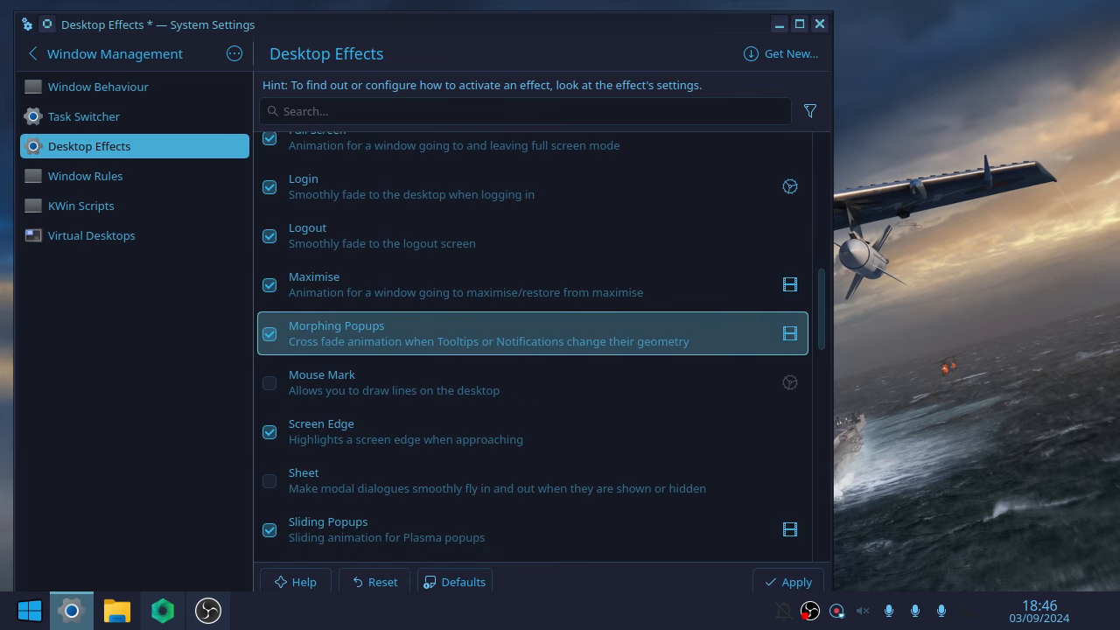
pyautogui.scroll(-1, 533, 337)
pyautogui.scroll(-1, 533, 337)
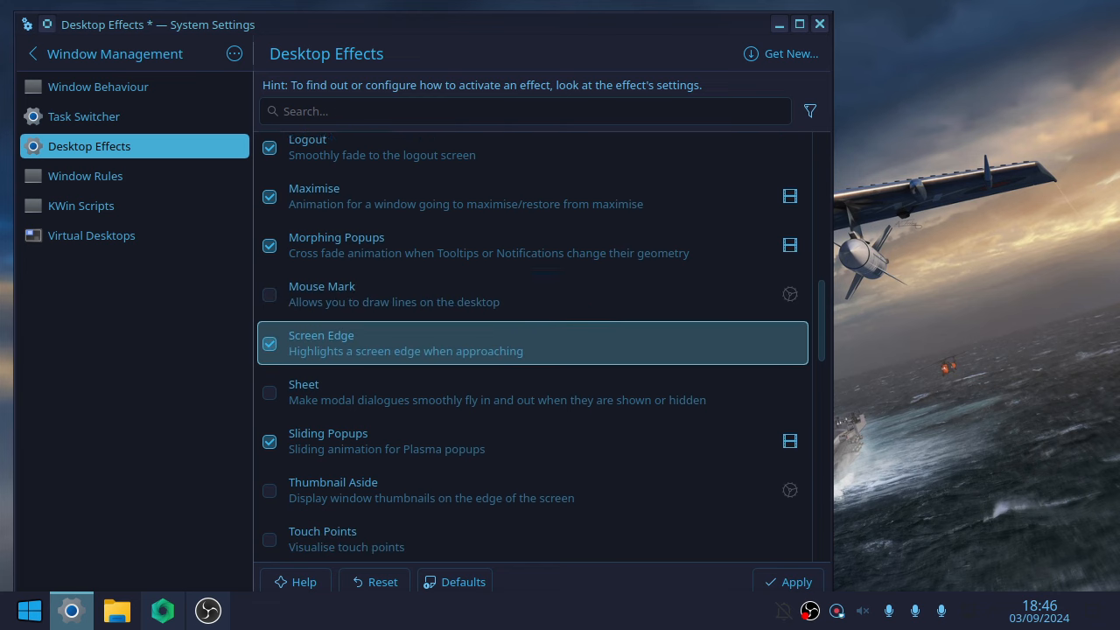
pyautogui.click(270, 377)
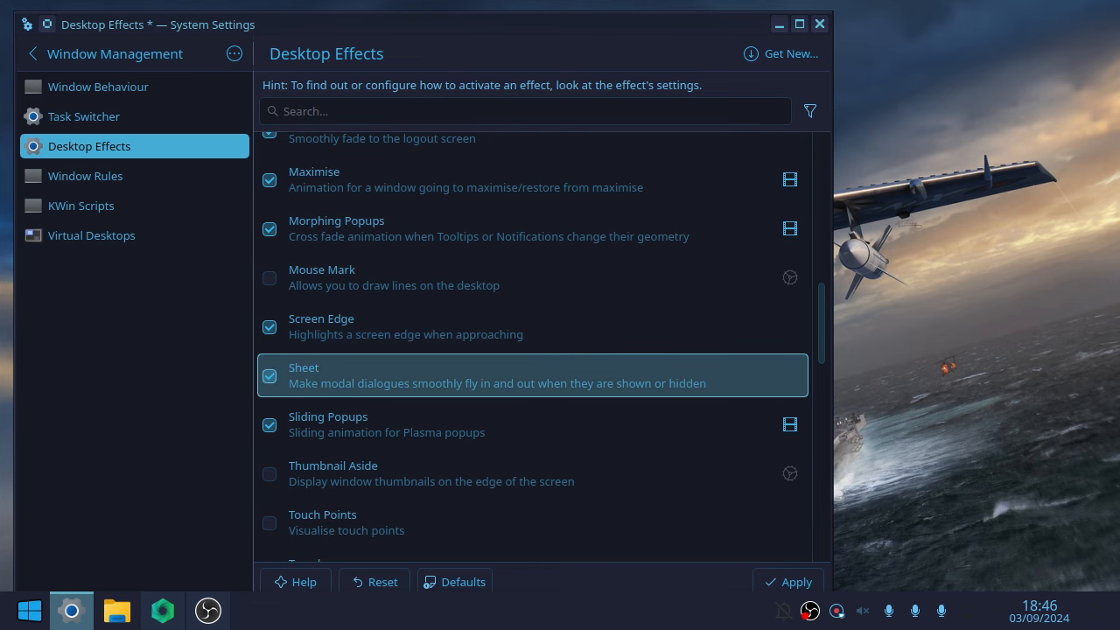
# Enable the Translucency and Wobbly Windows effects and select Magic Lamp as the minimising animation.
pyautogui.scroll(-2, 269, 329)
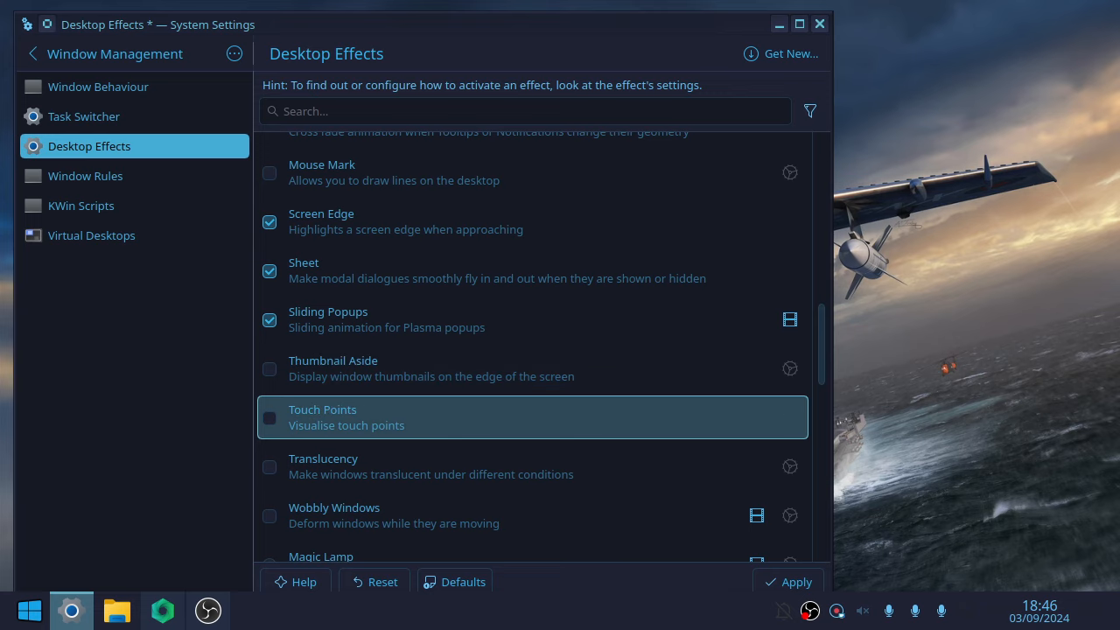
pyautogui.click(269, 468)
pyautogui.scroll(-2, 269, 402)
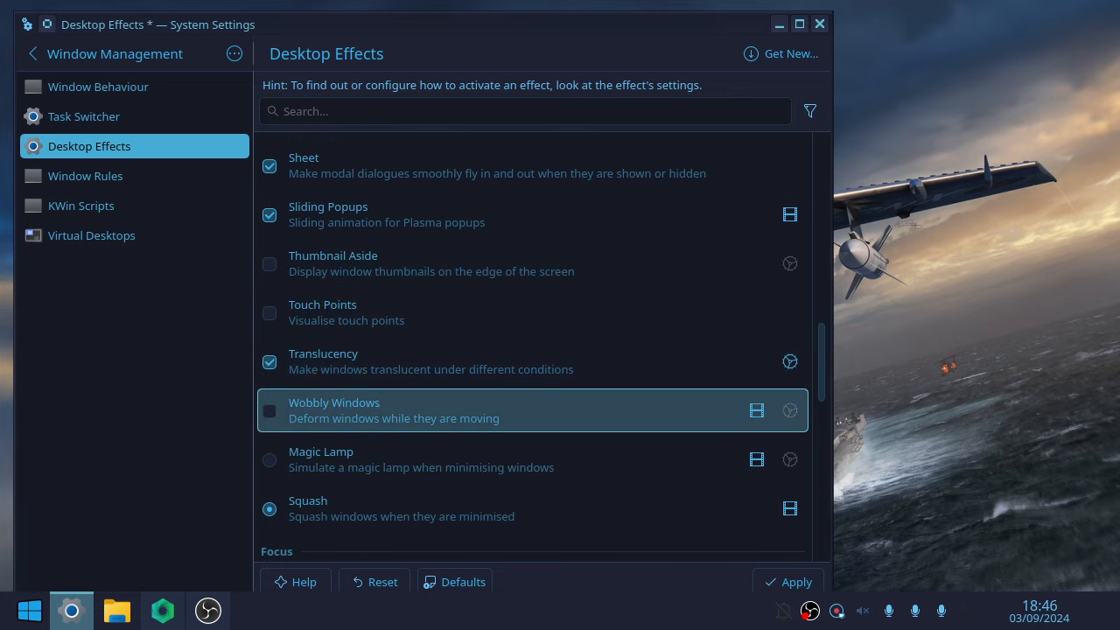
pyautogui.click(269, 411)
pyautogui.click(269, 460)
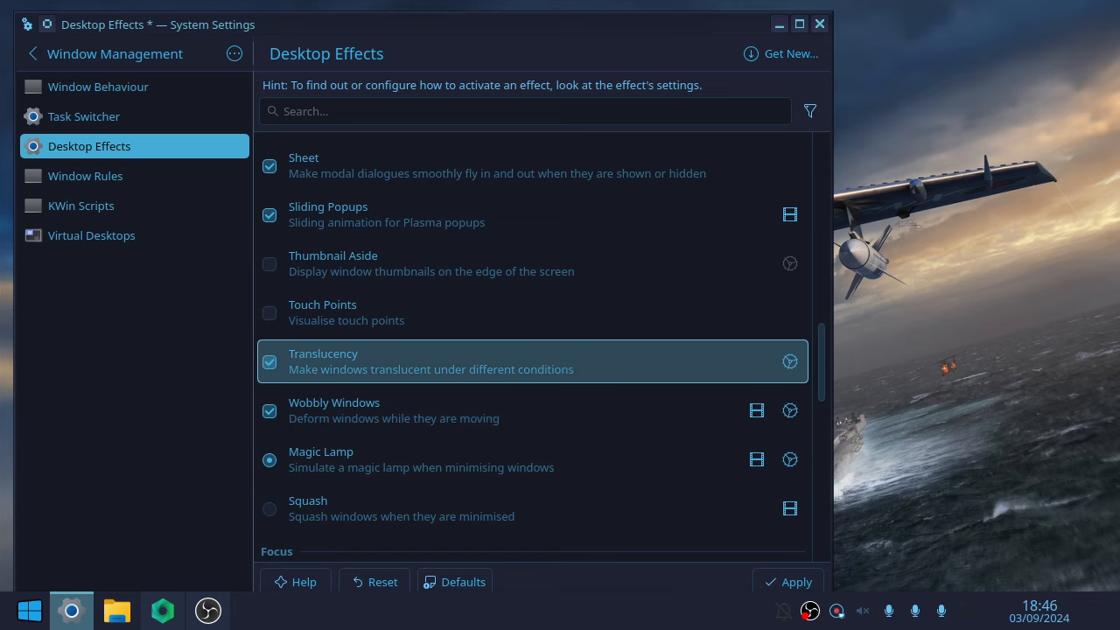
# Select Glide as the Window Open/Close Animation and apply the desktop effect changes.
pyautogui.scroll(-4, 534, 367)
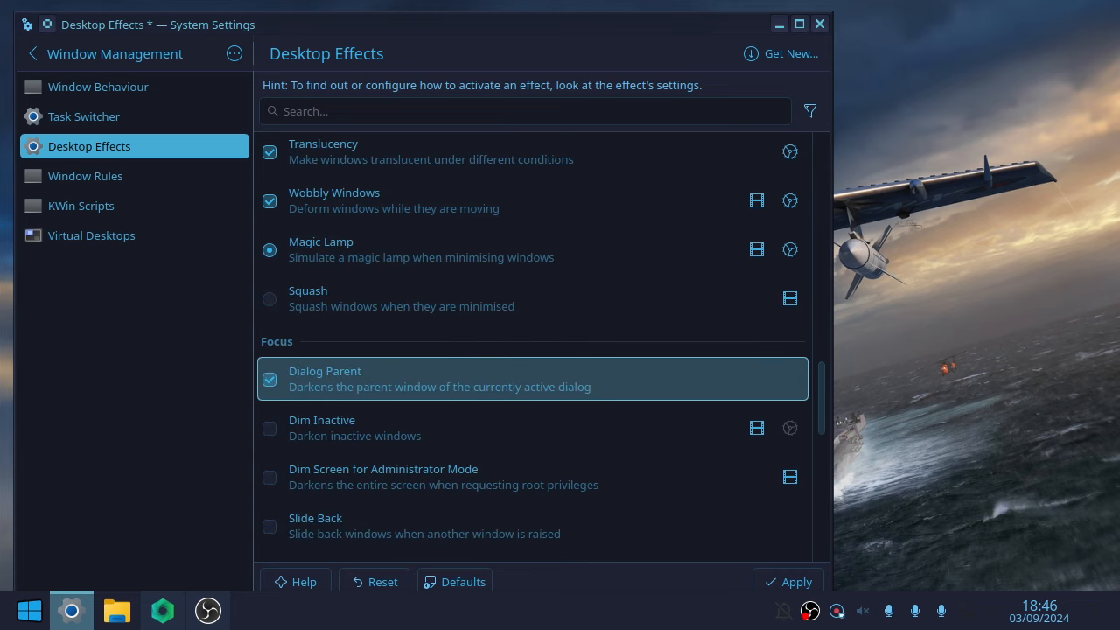
pyautogui.scroll(-2, 534, 424)
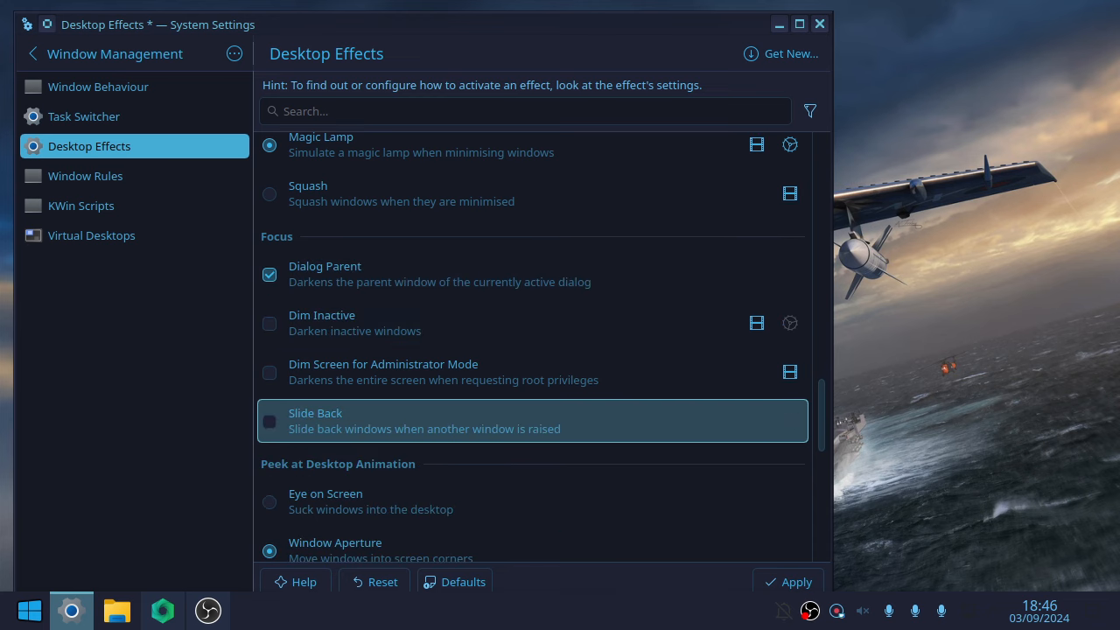
pyautogui.scroll(-4, 534, 421)
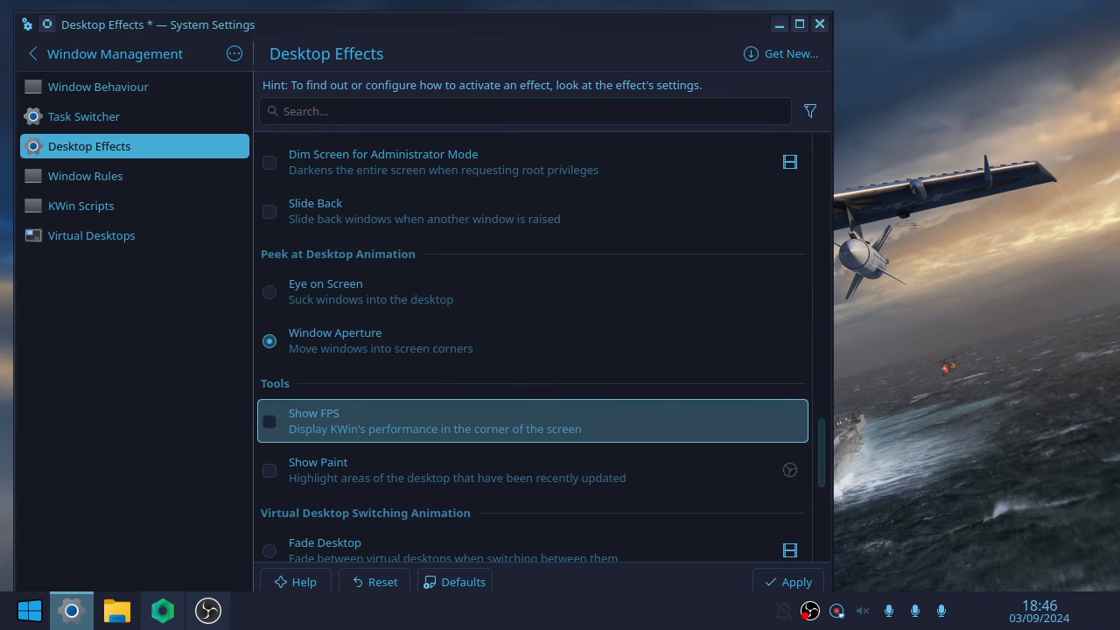
pyautogui.scroll(-2, 534, 421)
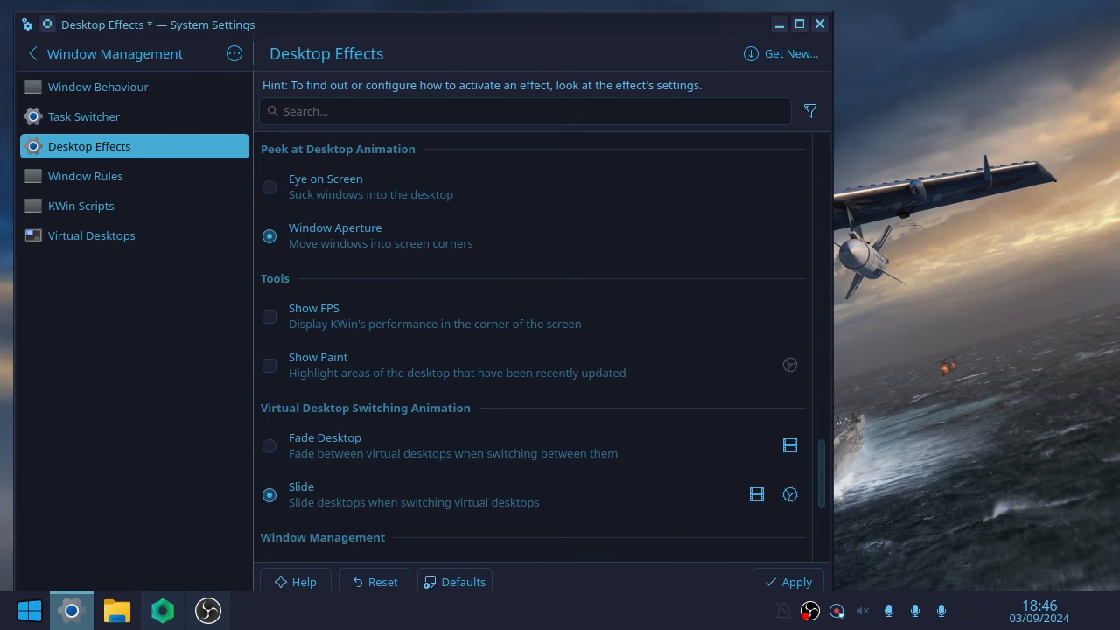
pyautogui.scroll(-2, 534, 420)
pyautogui.scroll(-2, 534, 421)
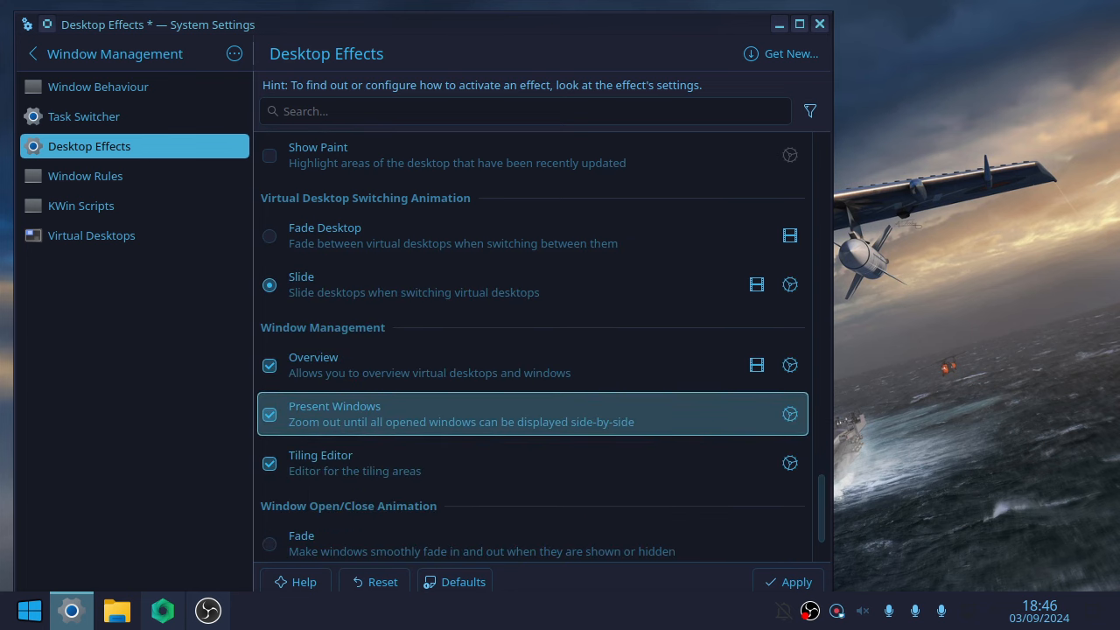
pyautogui.scroll(-2, 534, 421)
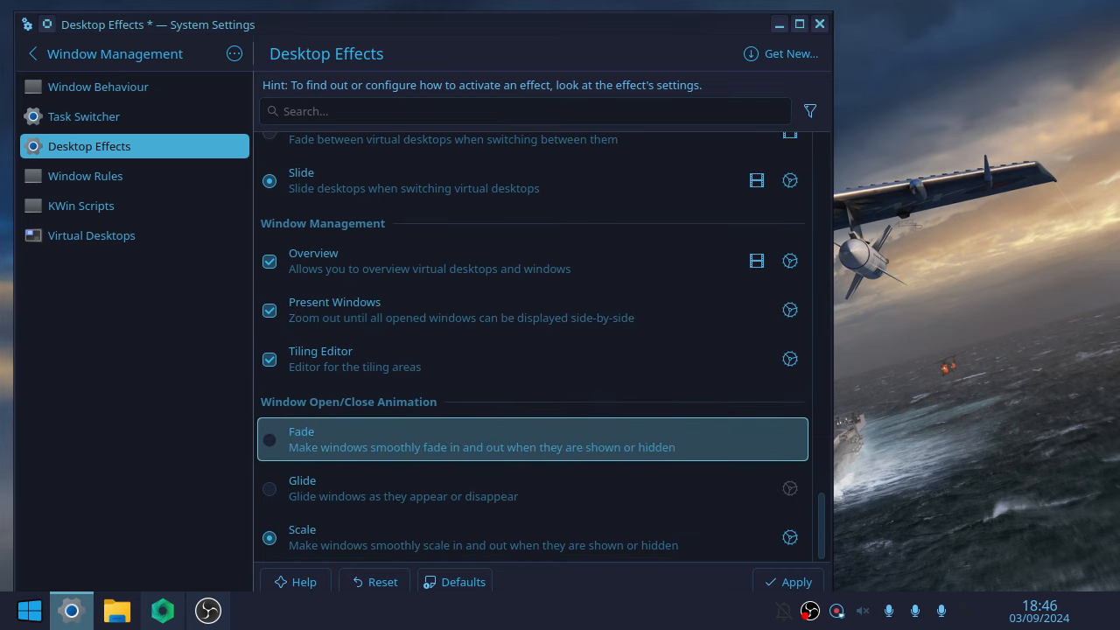
pyautogui.click(269, 488)
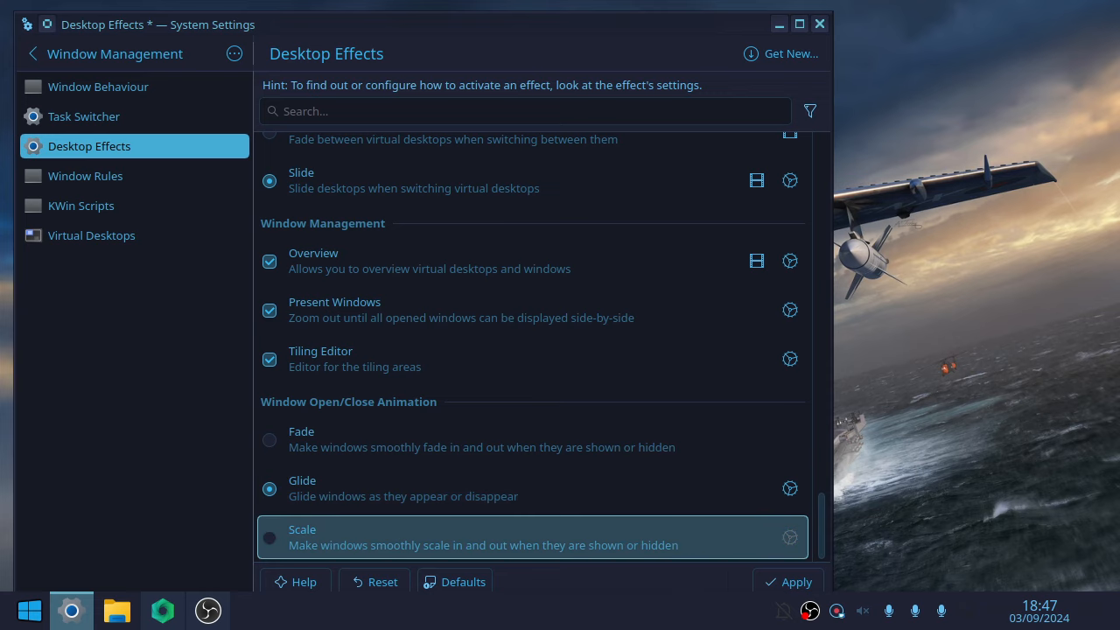
pyautogui.click(788, 582)
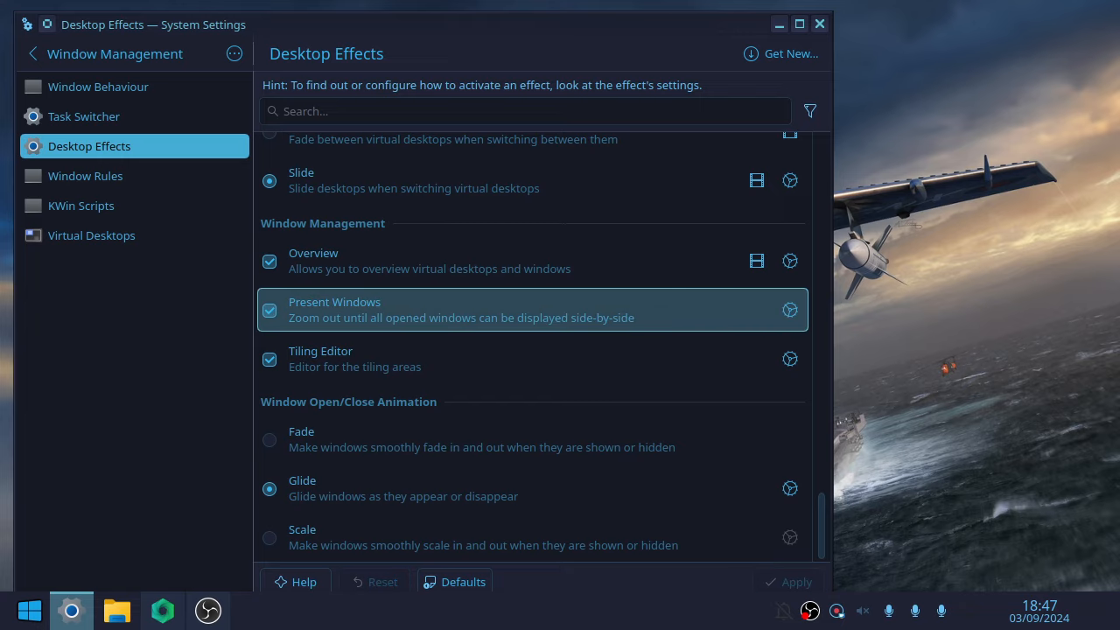
# Move the System Settings window and close it to try out the effects, and bring up the web browser.
pyautogui.moveTo(560, 25); pyautogui.dragTo(742, 35)
pyautogui.click(959, 28)
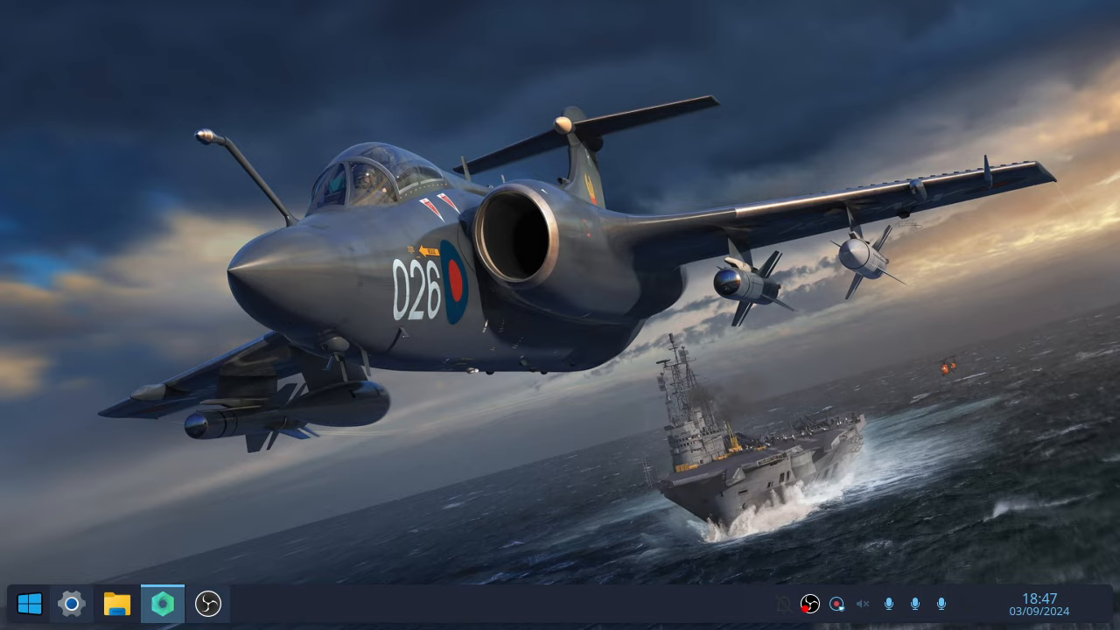
pyautogui.click(163, 604)
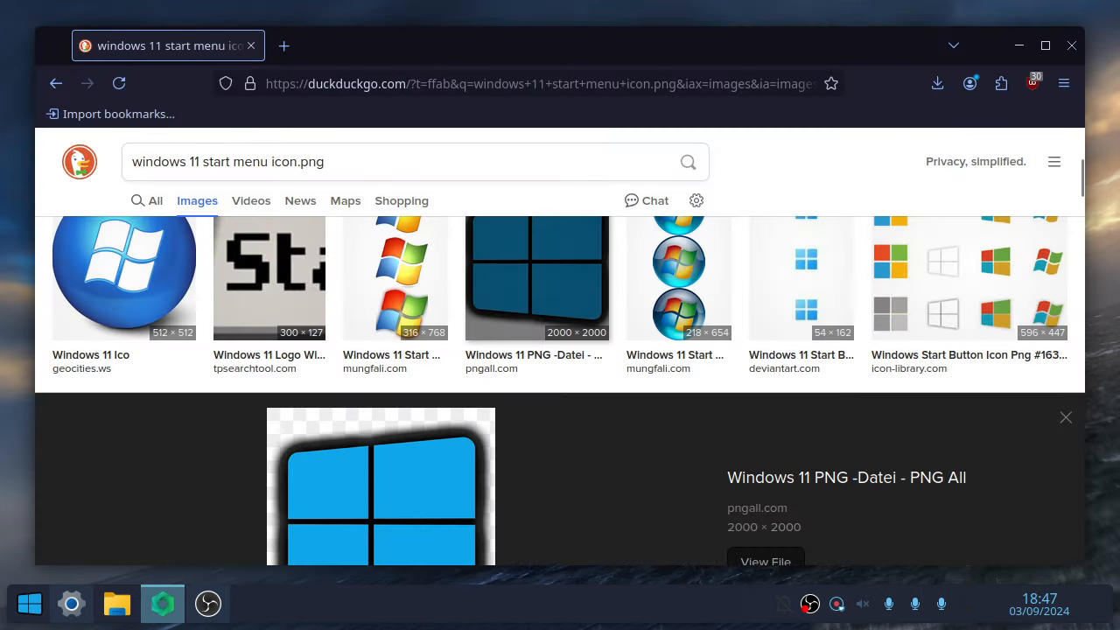
# Close the web browser and bring the System Settings window back up, moved fully into view.
pyautogui.click(1072, 46)
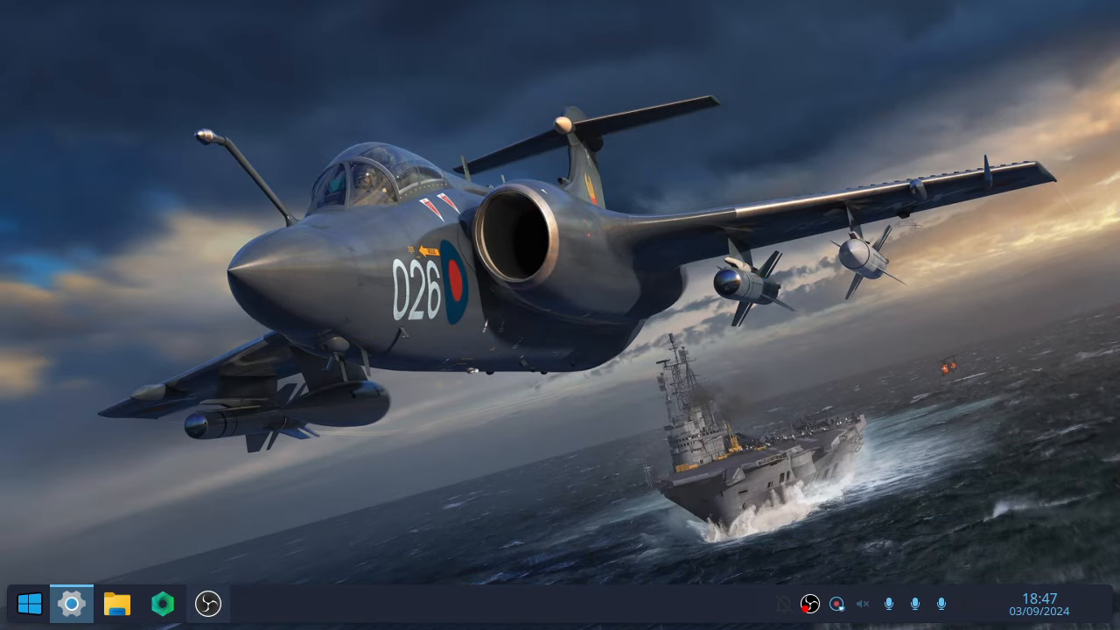
pyautogui.click(72, 604)
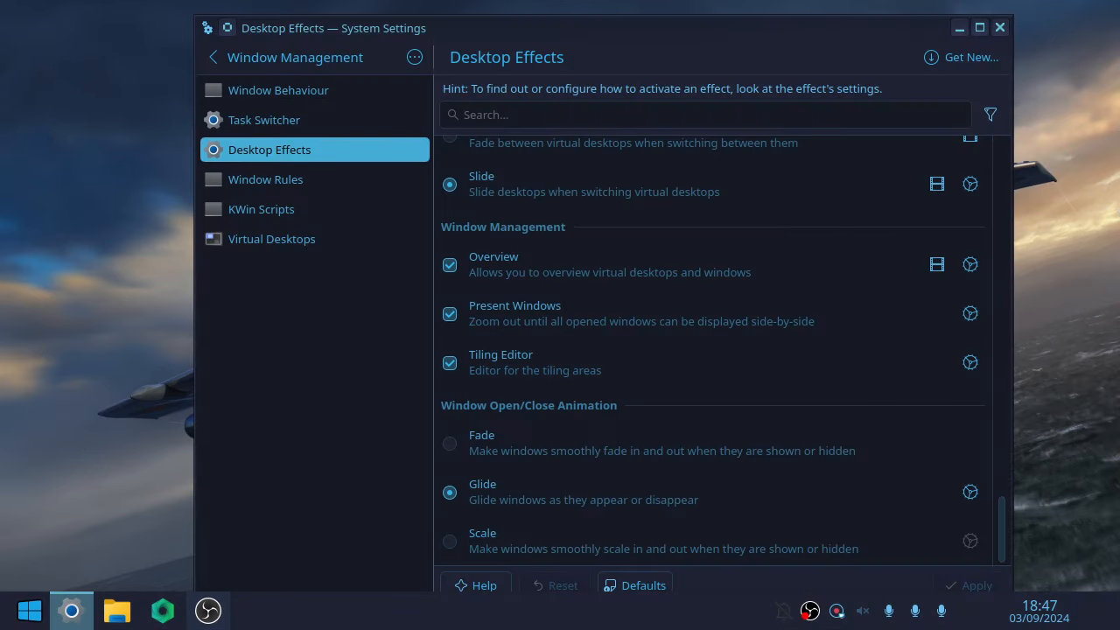
pyautogui.moveTo(635, 29); pyautogui.dragTo(485, 14)
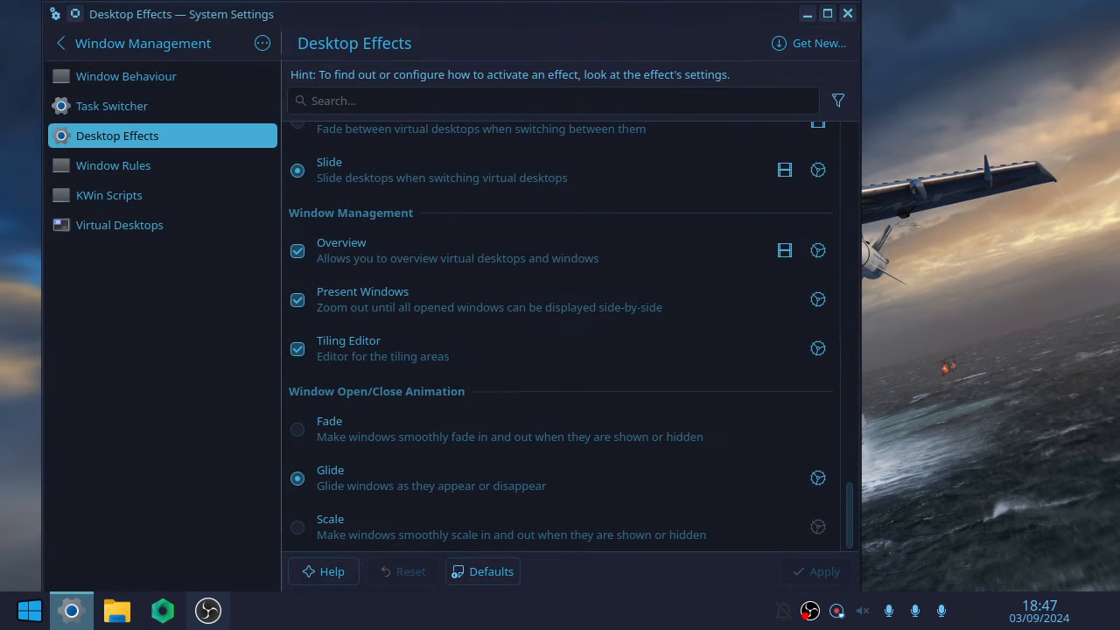
# Set the Magic Lamp animation duration to 10 milliseconds, apply it and minimise System Settings to try it out.
pyautogui.scroll(3, 498, 207)
pyautogui.scroll(9, 525, 198)
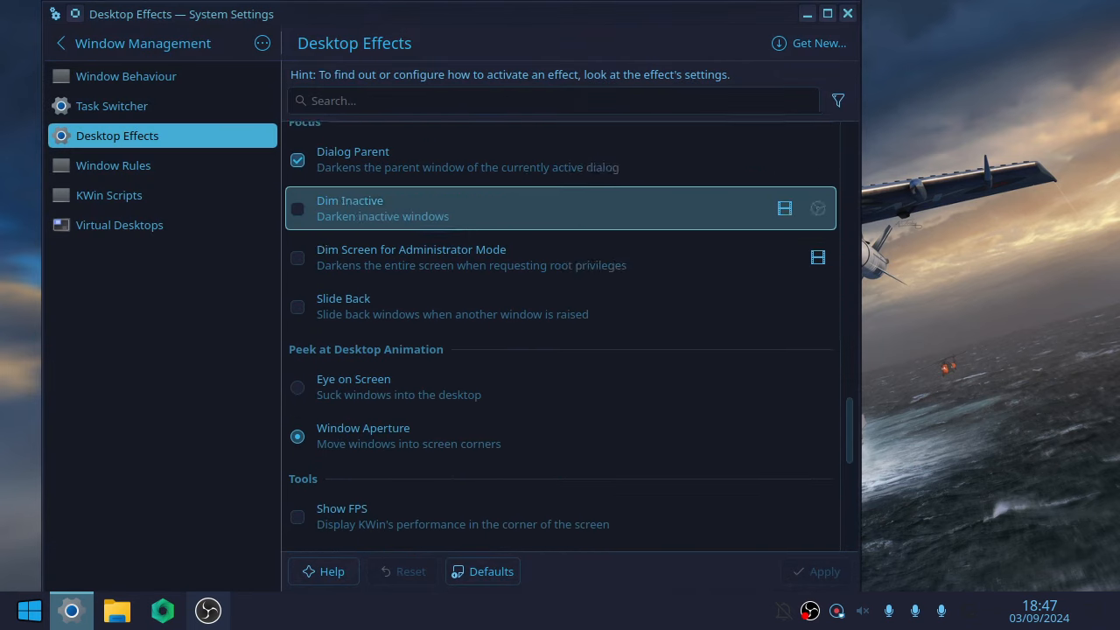
pyautogui.scroll(2, 525, 201)
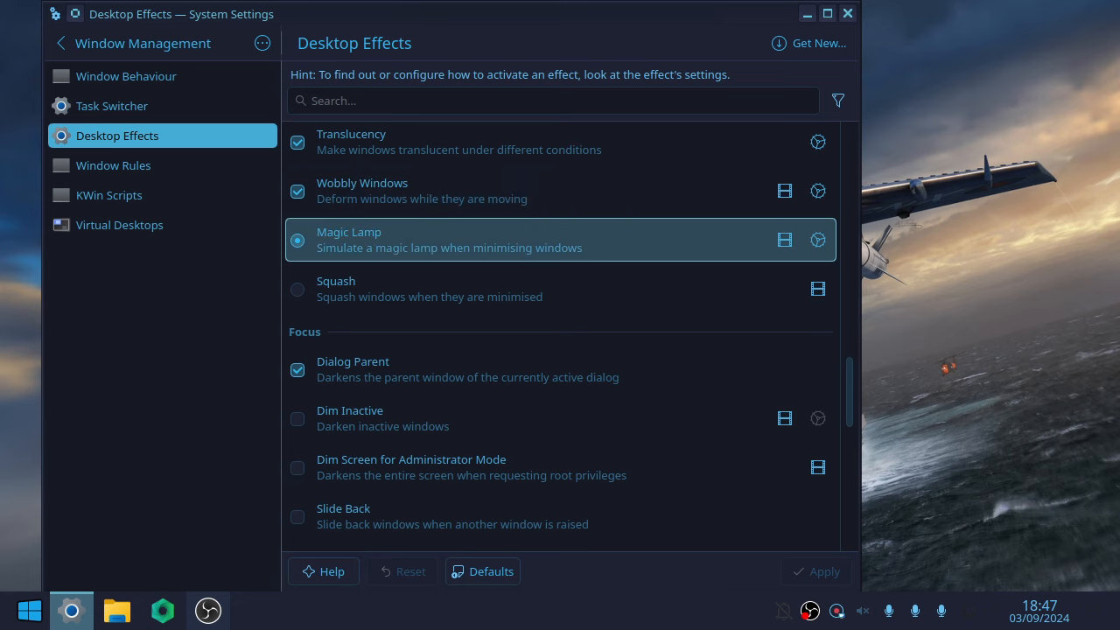
pyautogui.click(818, 239)
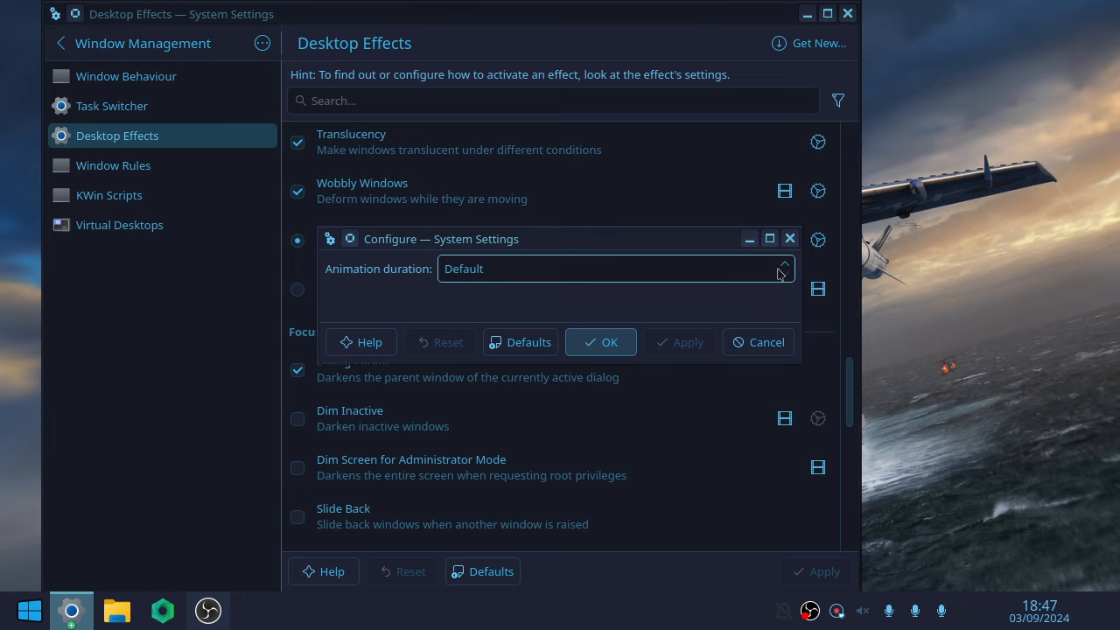
pyautogui.press('Up')
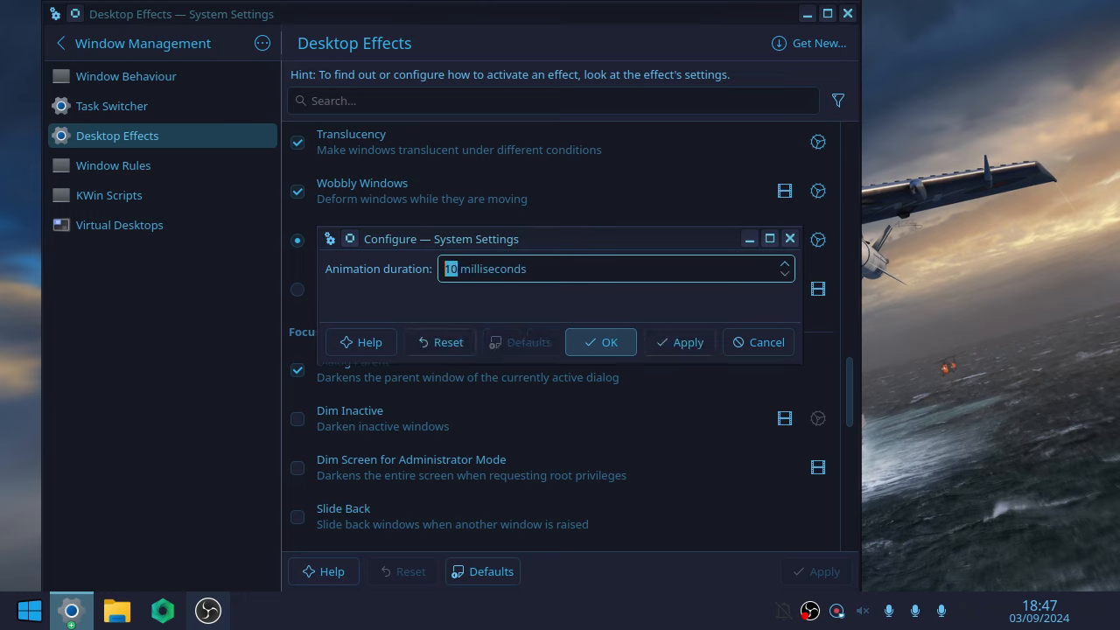
pyautogui.click(680, 342)
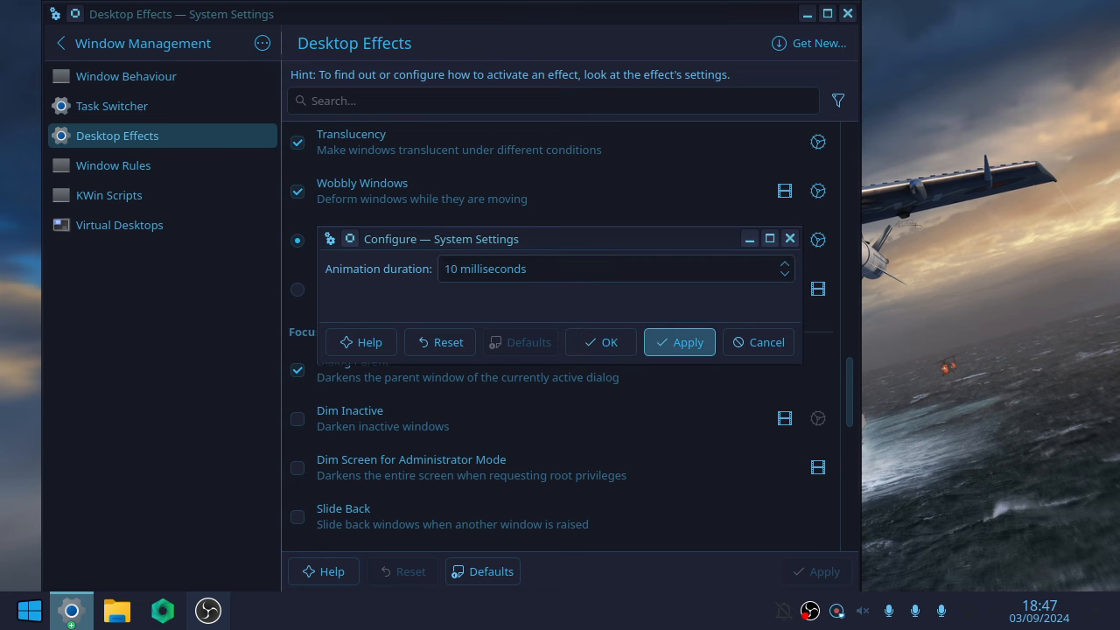
pyautogui.click(601, 342)
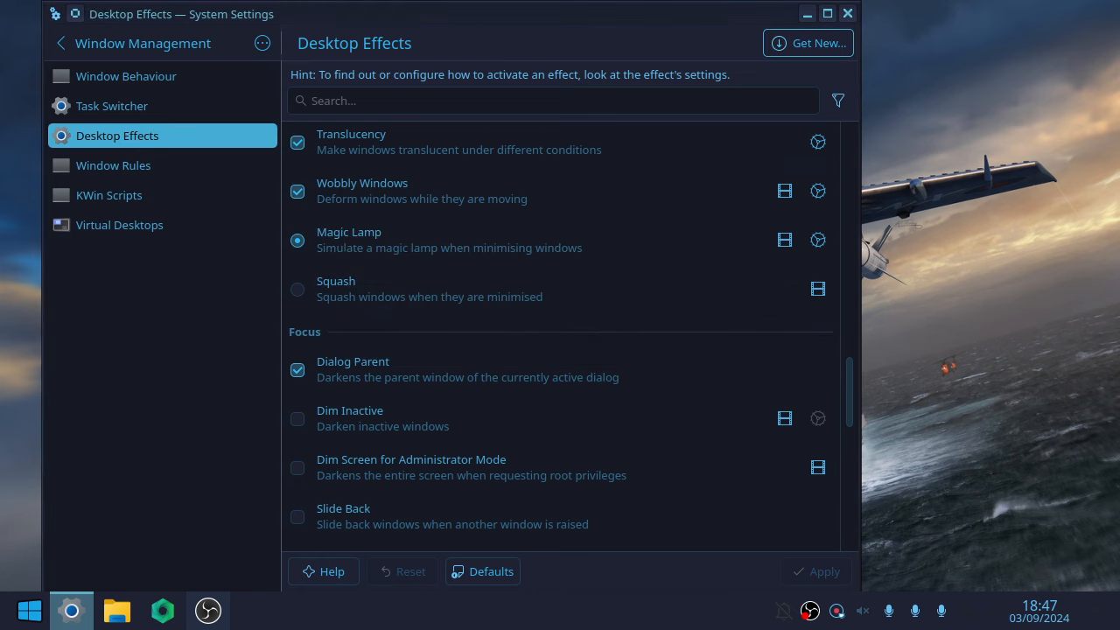
pyautogui.click(807, 13)
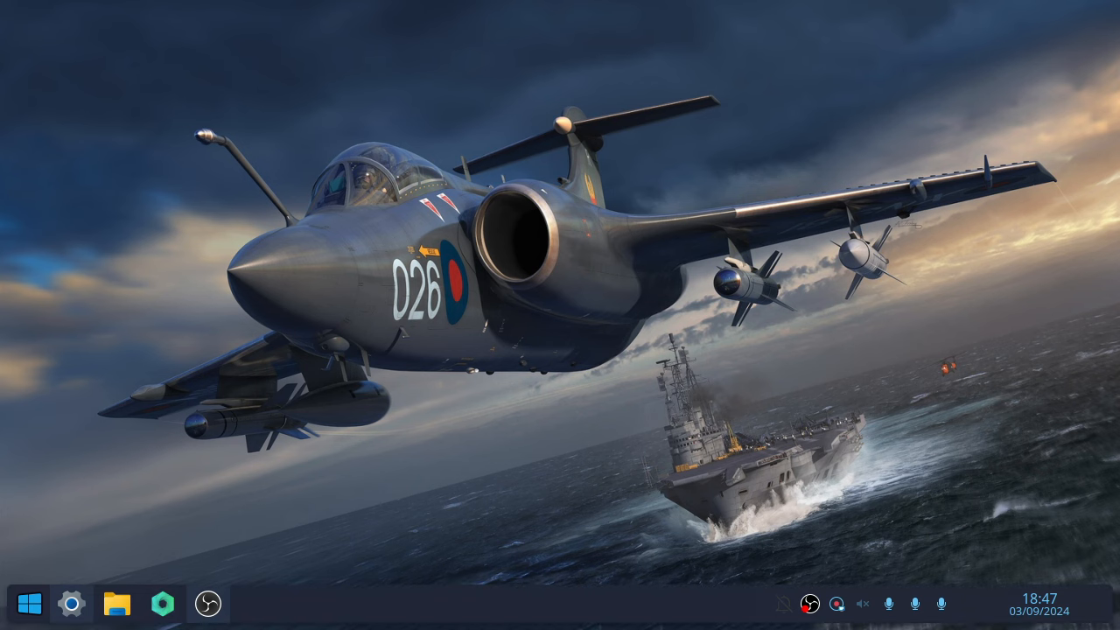
# Restore System Settings, reset the Magic Lamp animation duration to its default and apply it.
pyautogui.click(71, 604)
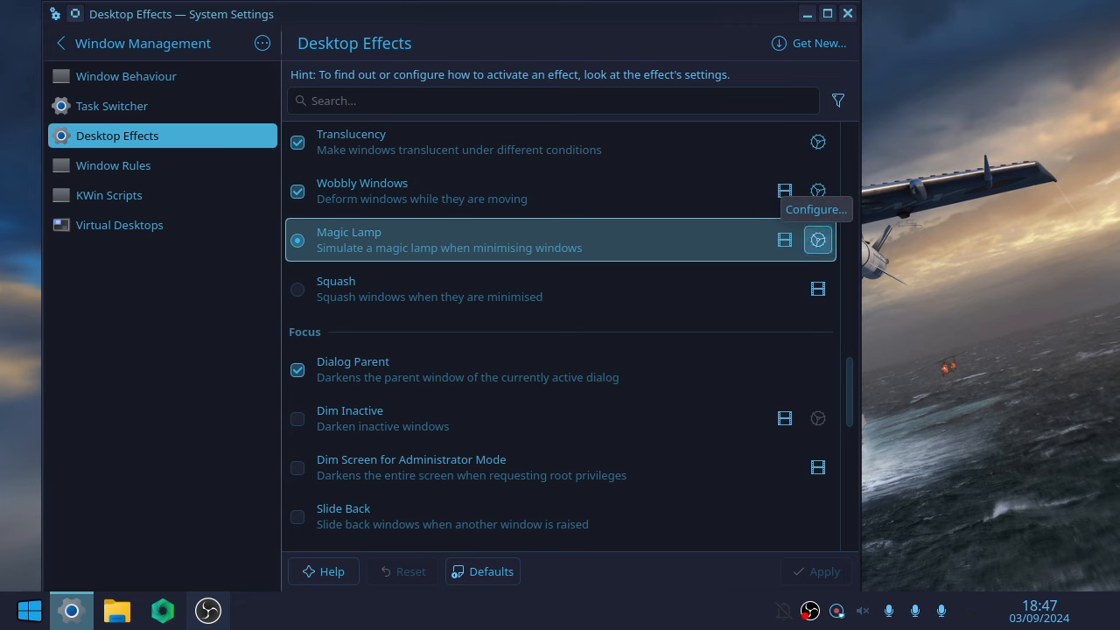
pyautogui.click(818, 239)
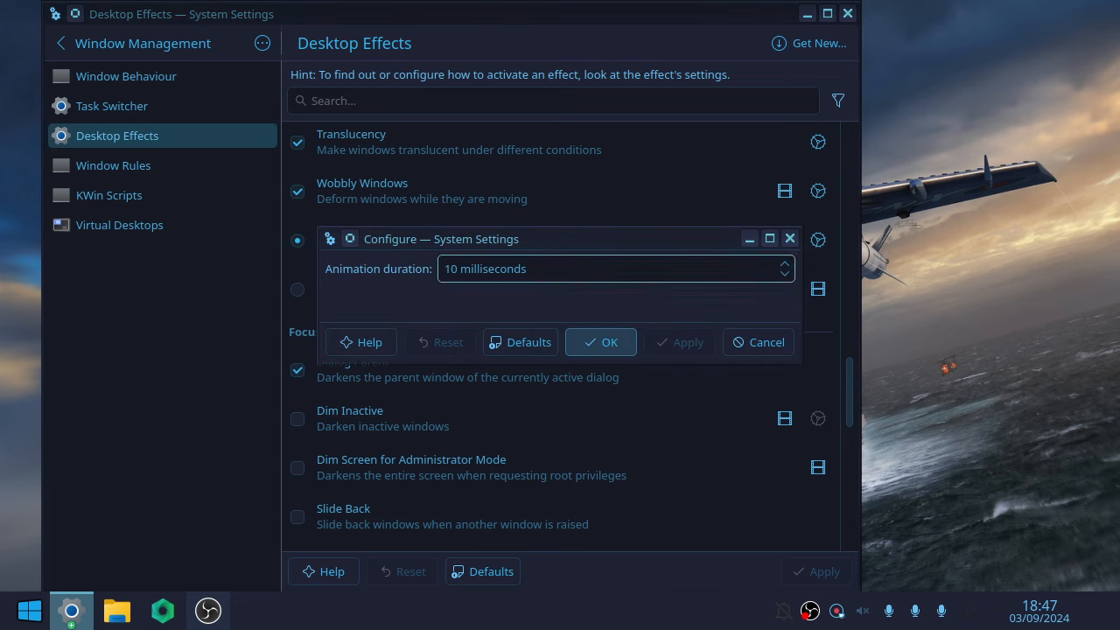
pyautogui.click(521, 342)
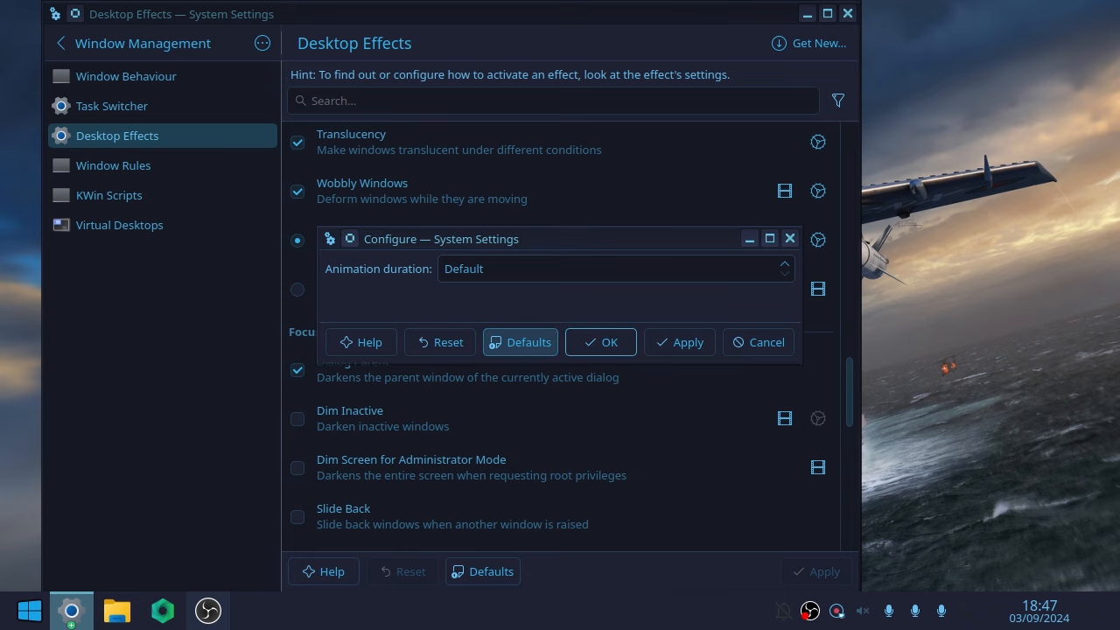
pyautogui.click(680, 342)
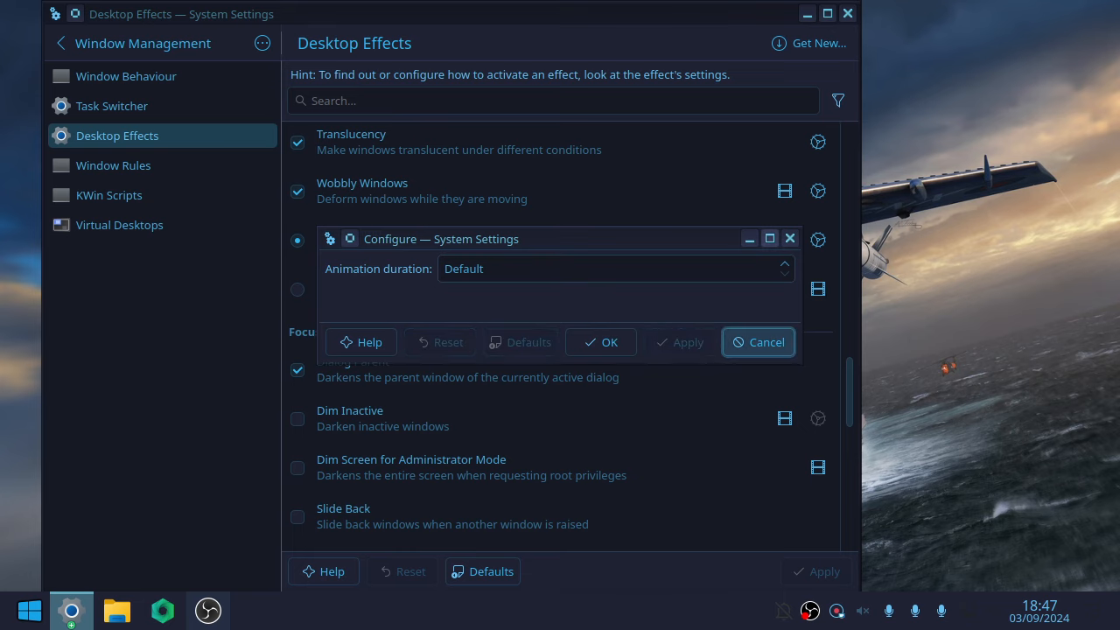
pyautogui.click(790, 239)
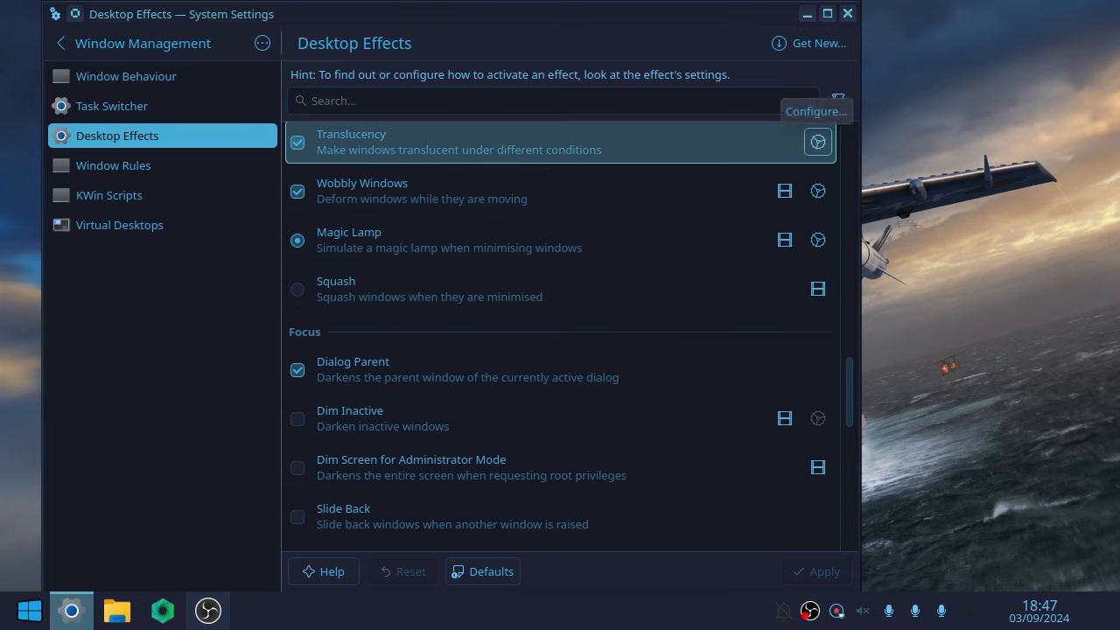
# Set the Translucency effect's inactive windows level to about a third of the way from transparent to opaque and apply it.
pyautogui.click(818, 142)
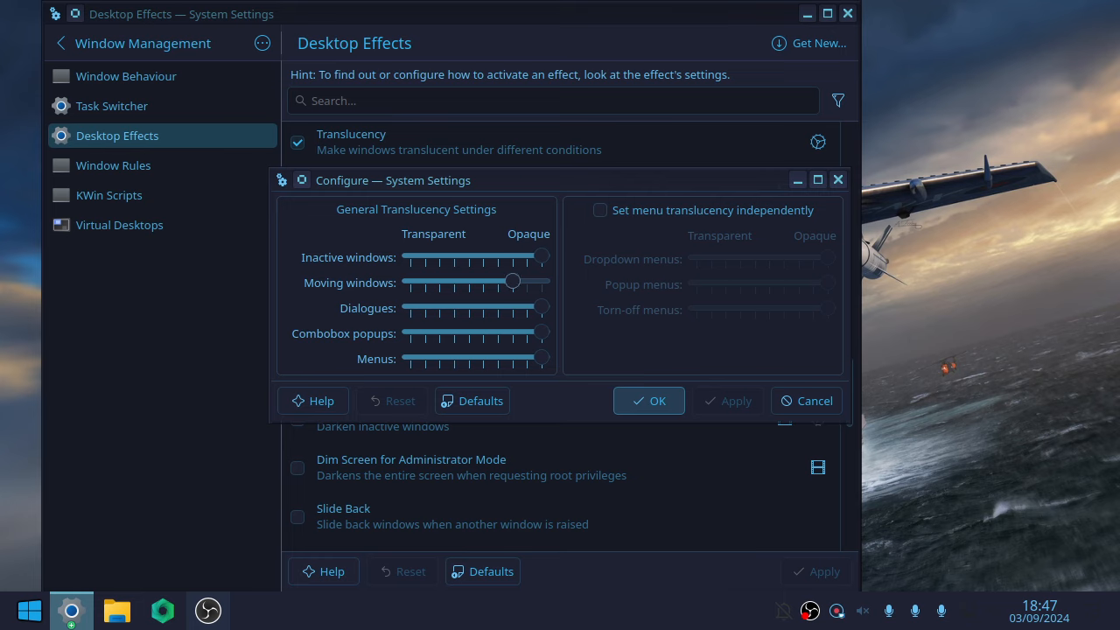
pyautogui.moveTo(542, 255); pyautogui.dragTo(455, 255)
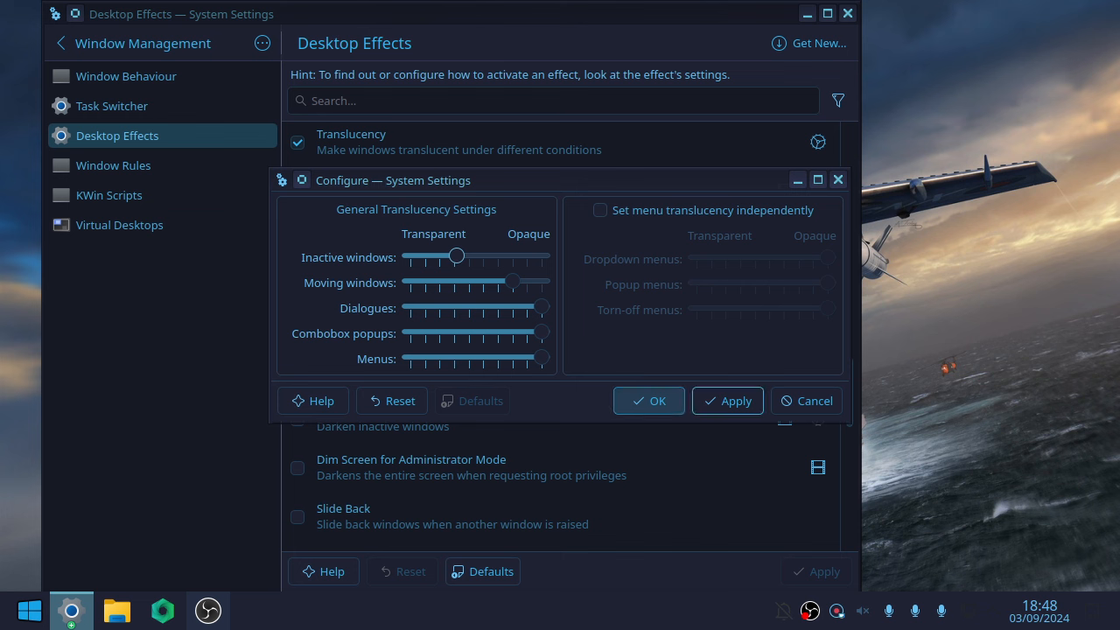
pyautogui.click(728, 401)
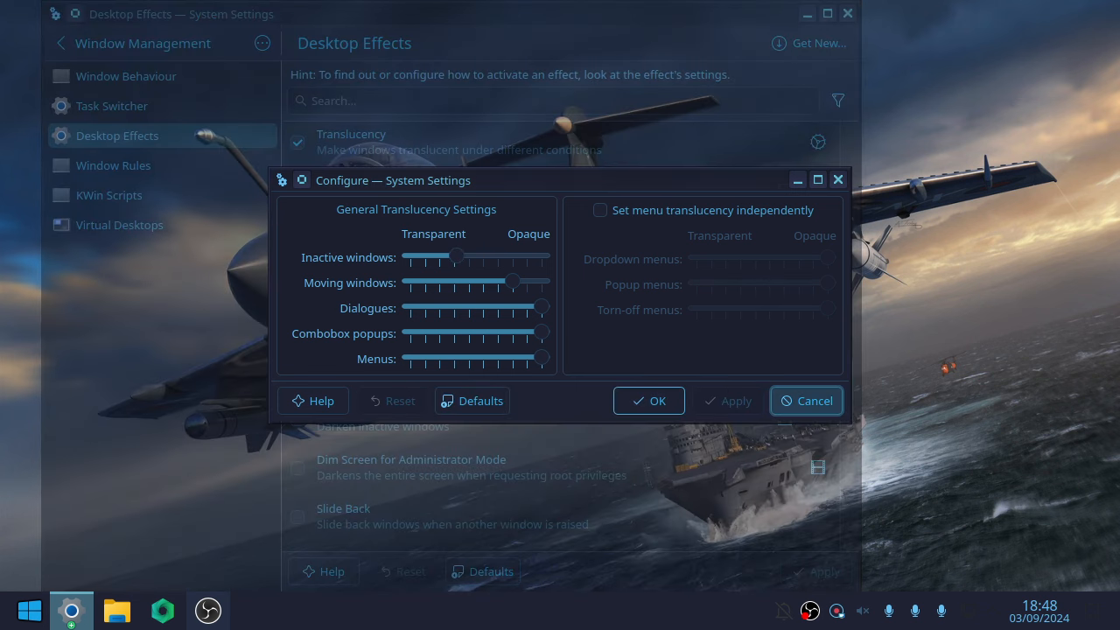
pyautogui.click(806, 401)
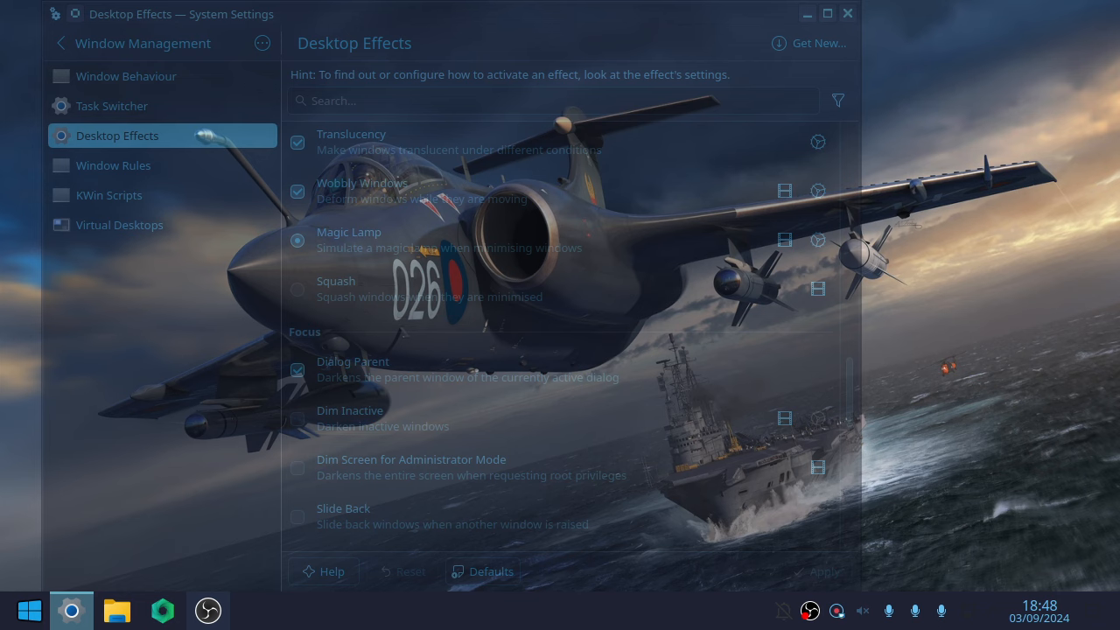
# Move System Settings around to try the translucency, check the Translucency settings once more, and close the window.
pyautogui.moveTo(452, 14); pyautogui.dragTo(509, 31)
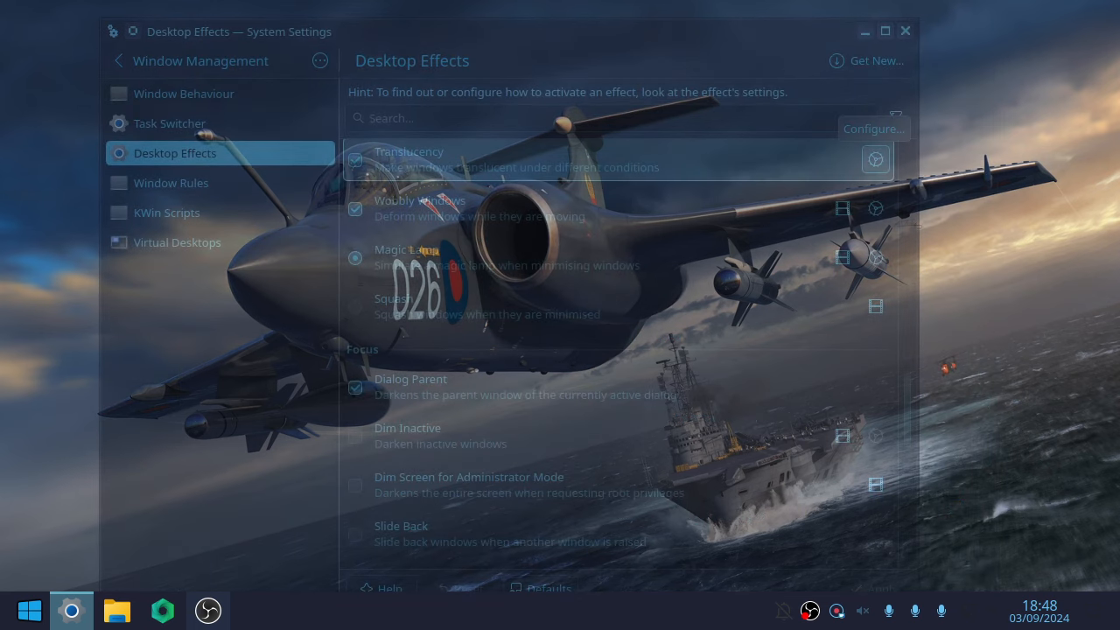
pyautogui.click(876, 159)
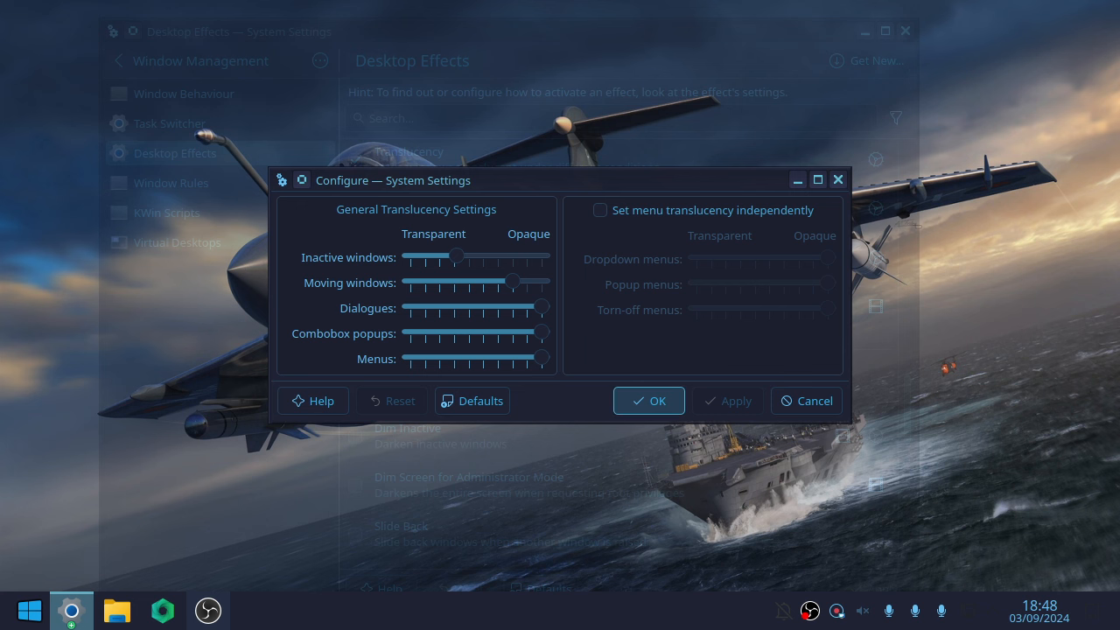
pyautogui.click(649, 401)
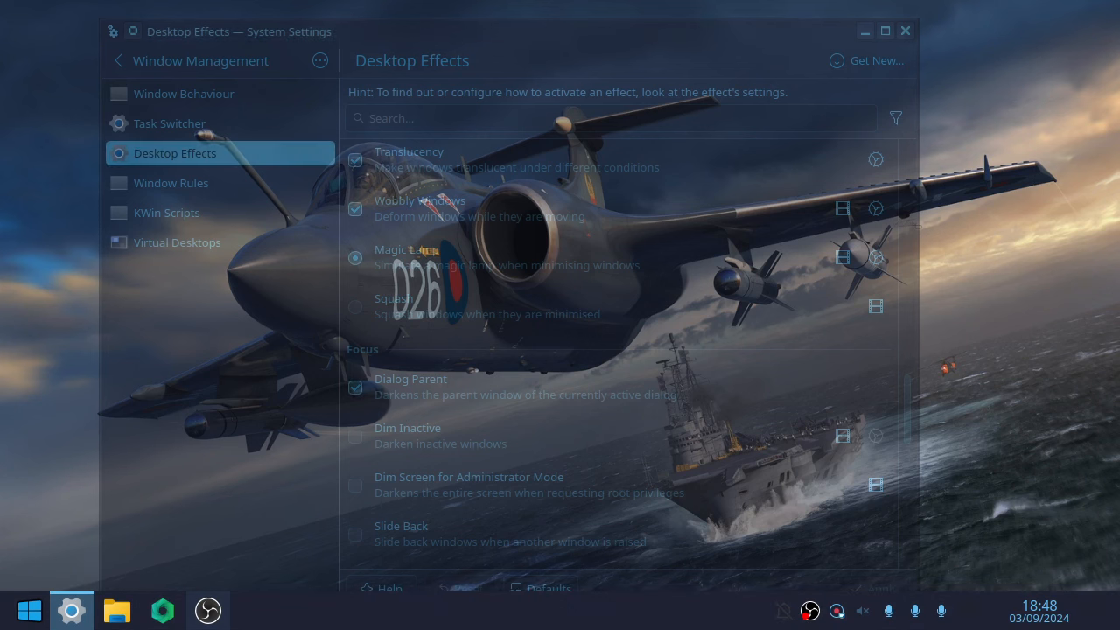
pyautogui.moveTo(439, 34); pyautogui.dragTo(462, 16)
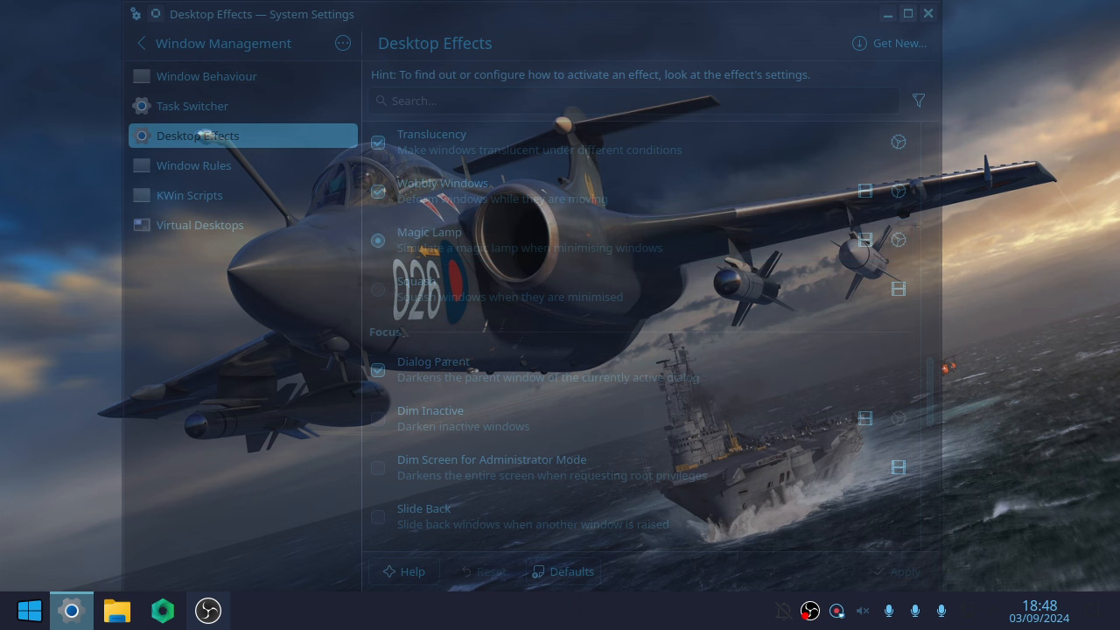
pyautogui.click(929, 13)
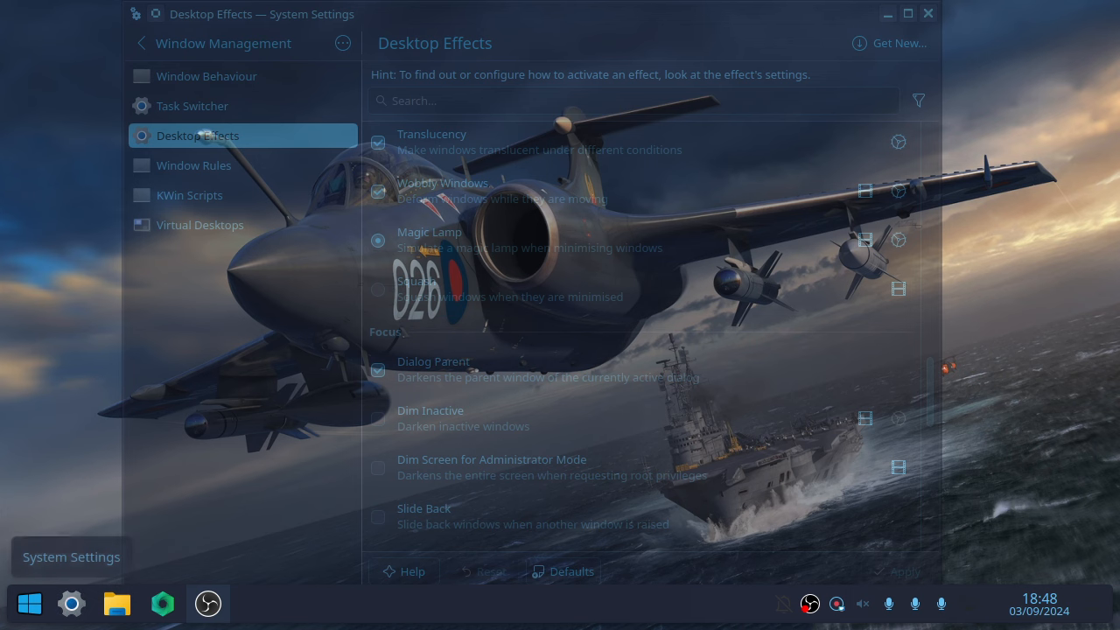
# Try out the window effects by opening, moving and closing a new System Settings window and by opening and minimising OBS.
pyautogui.click(71, 604)
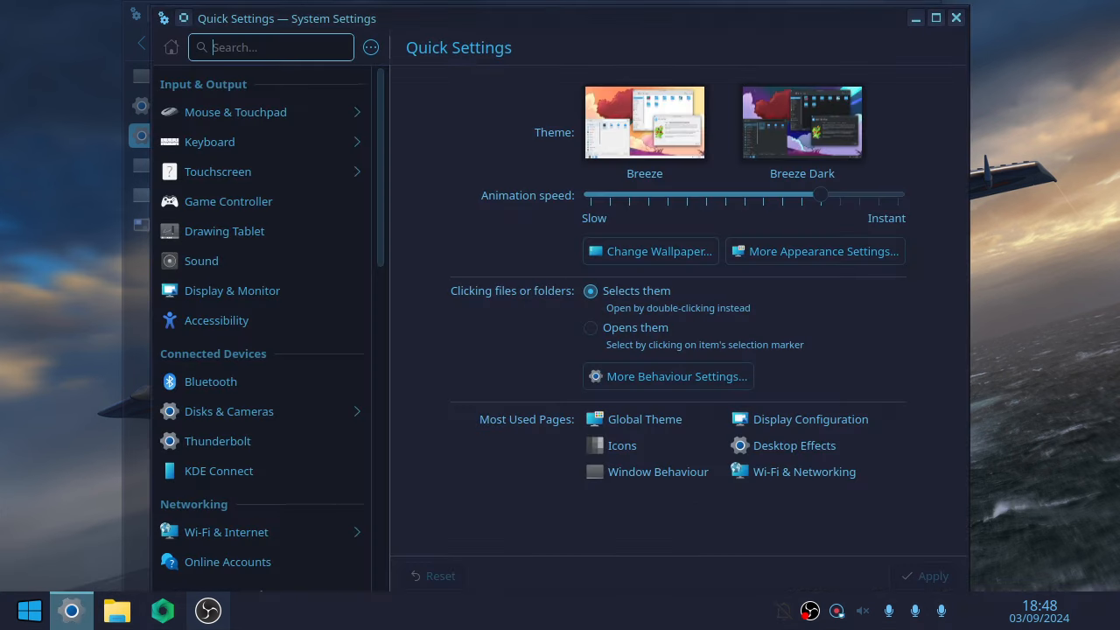
pyautogui.moveTo(563, 34); pyautogui.dragTo(525, 34)
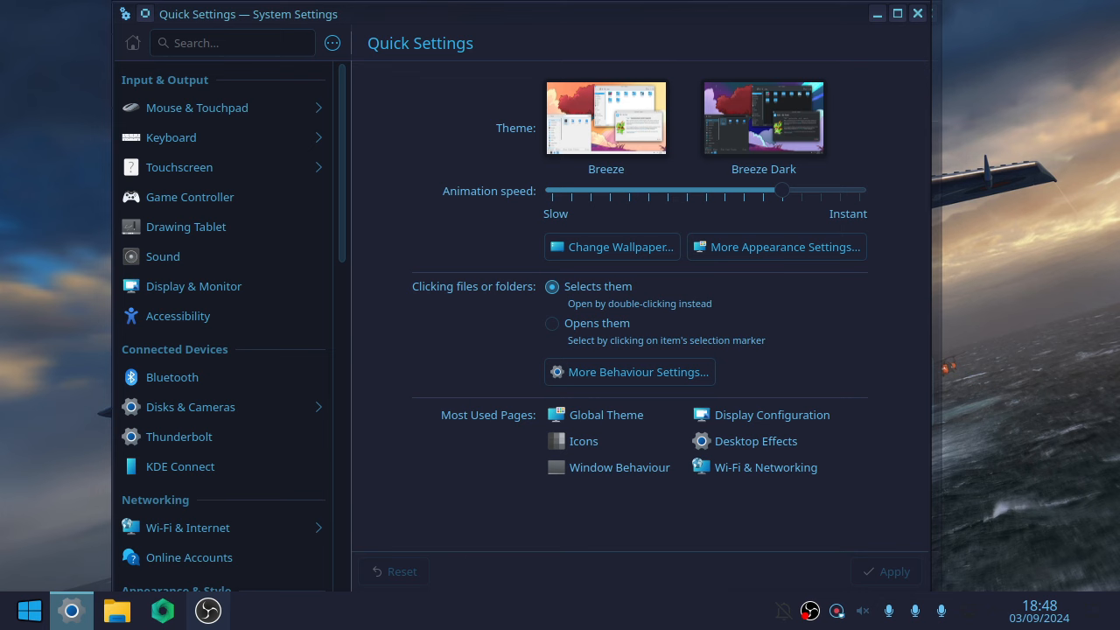
pyautogui.moveTo(538, 25); pyautogui.dragTo(488, 59)
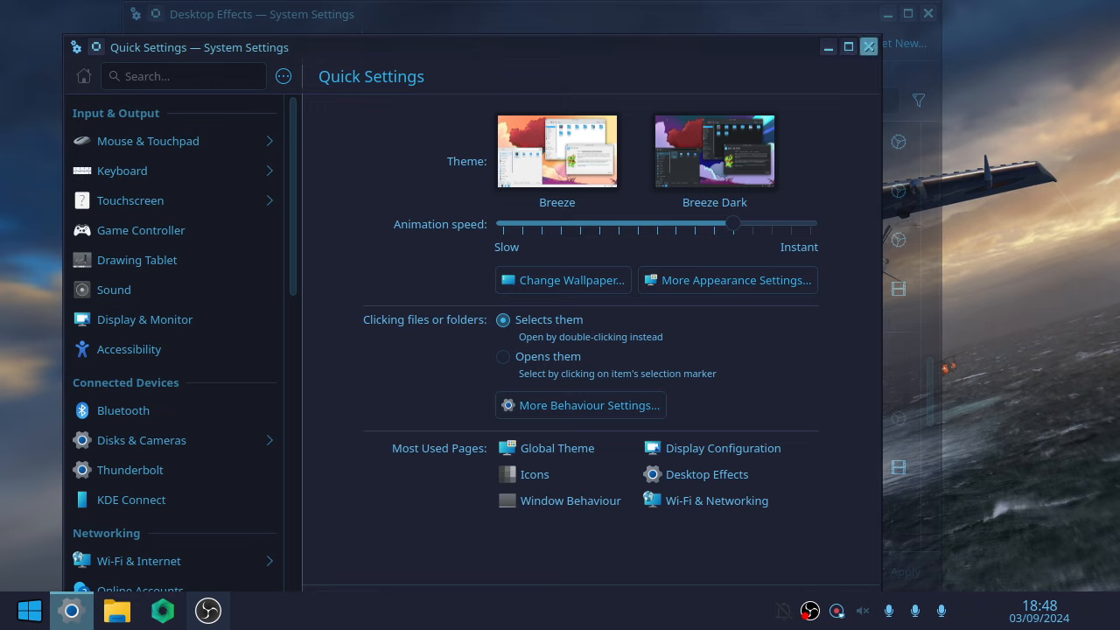
pyautogui.click(869, 46)
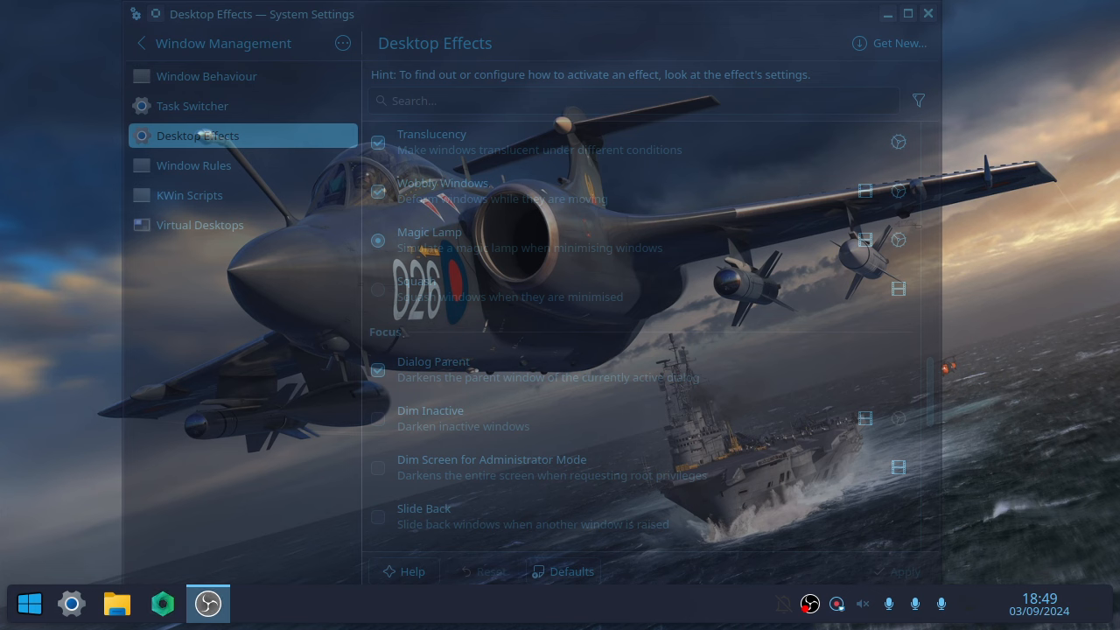
pyautogui.click(208, 604)
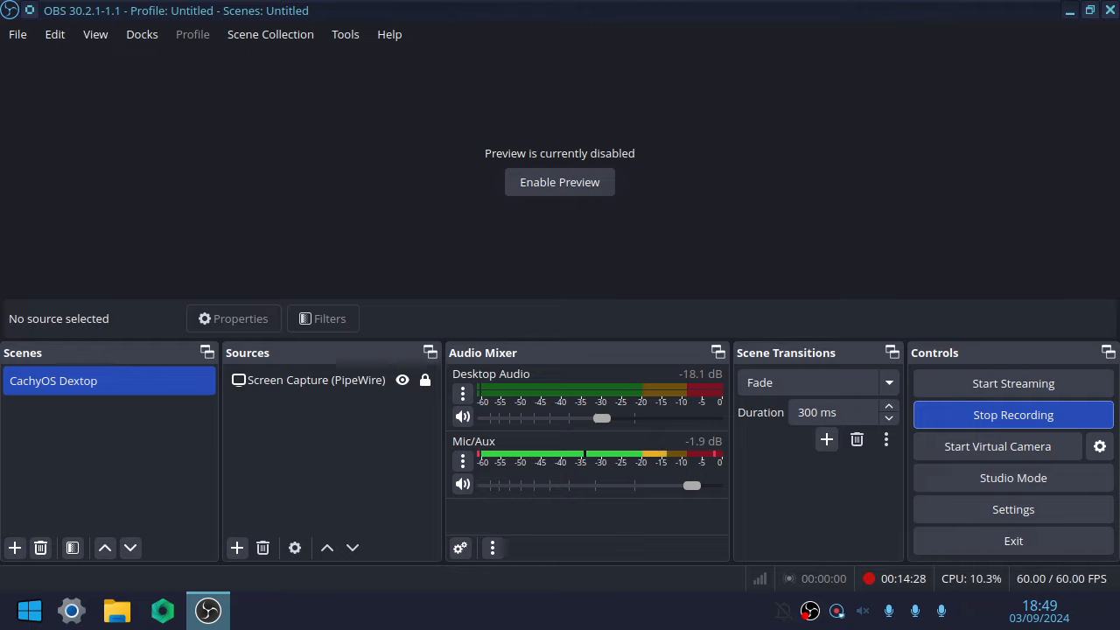
pyautogui.click(1069, 10)
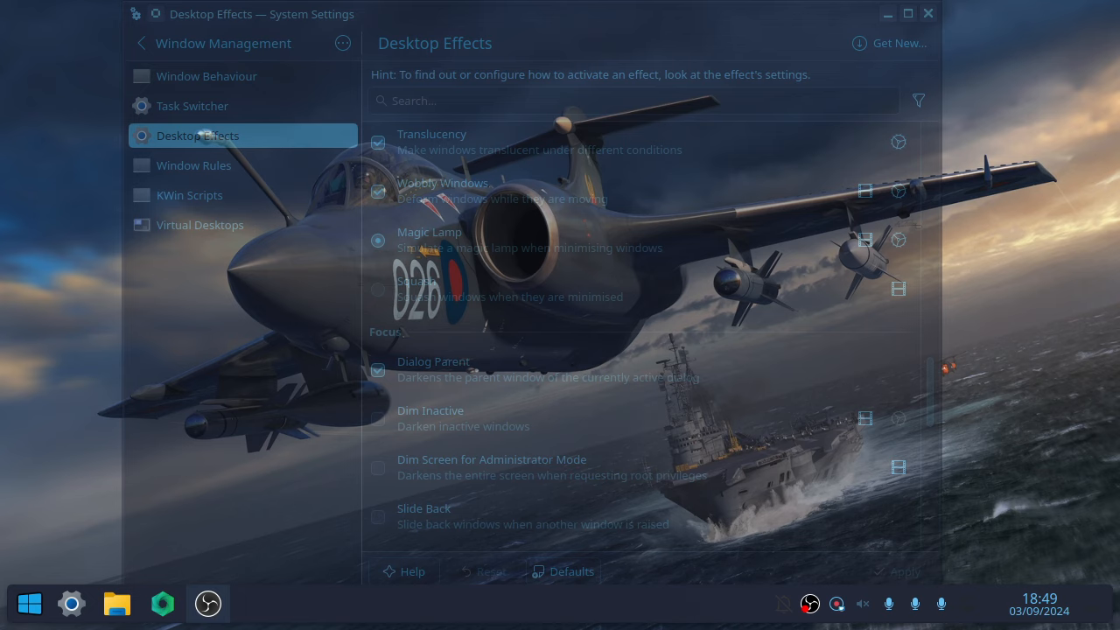
# Open the panel's configuration and set its width to Fit content and its visibility to Dodge windows.
pyautogui.rightClick(581, 592)
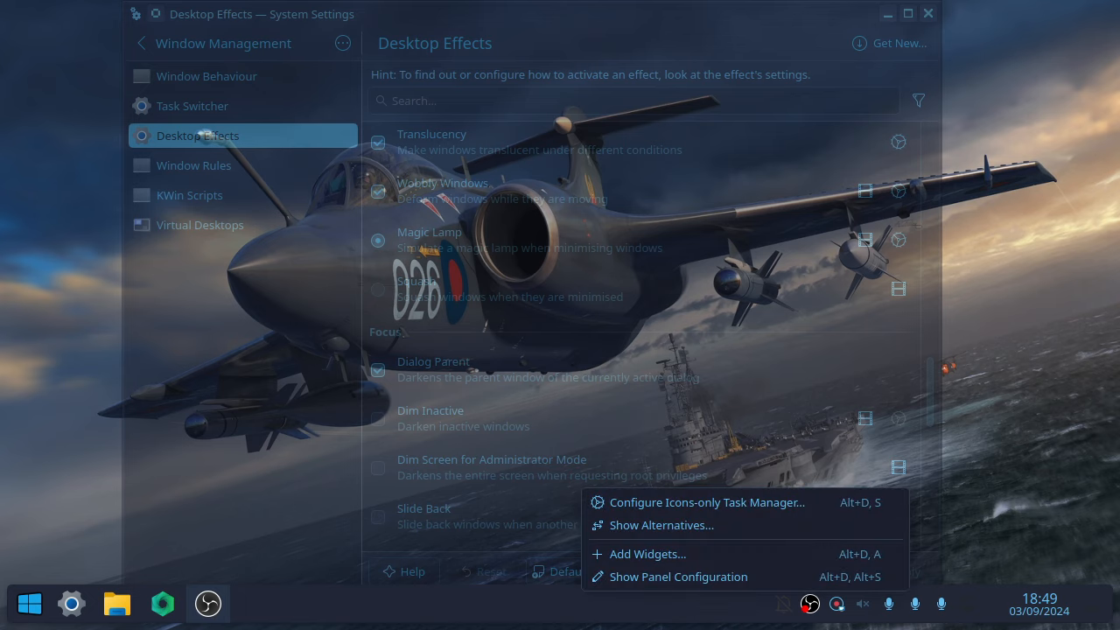
pyautogui.press('Escape')
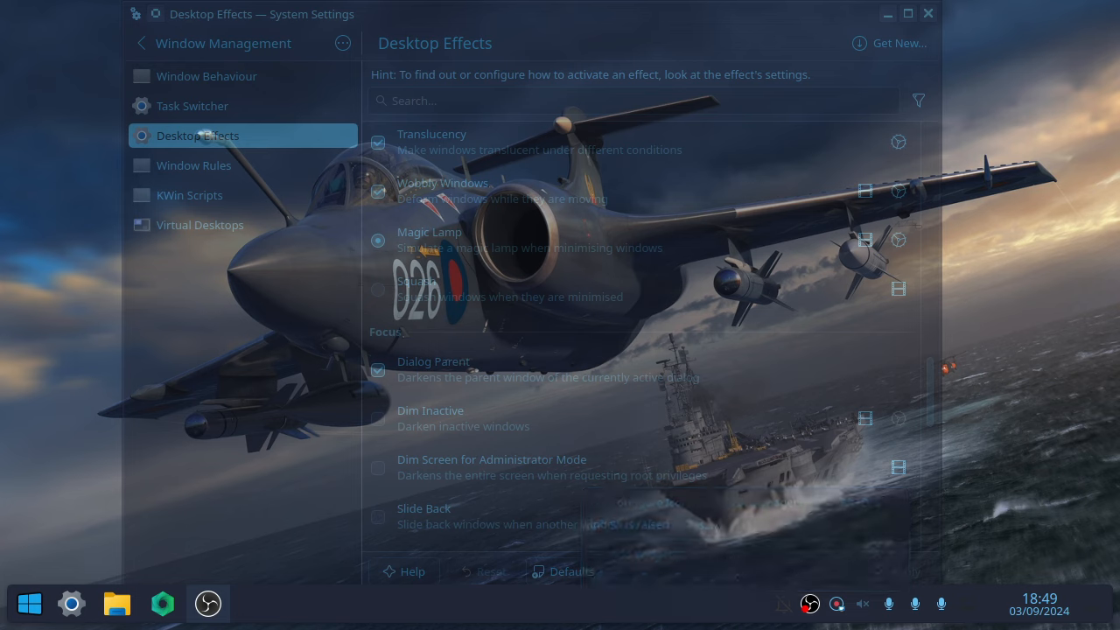
pyautogui.rightClick(533, 592)
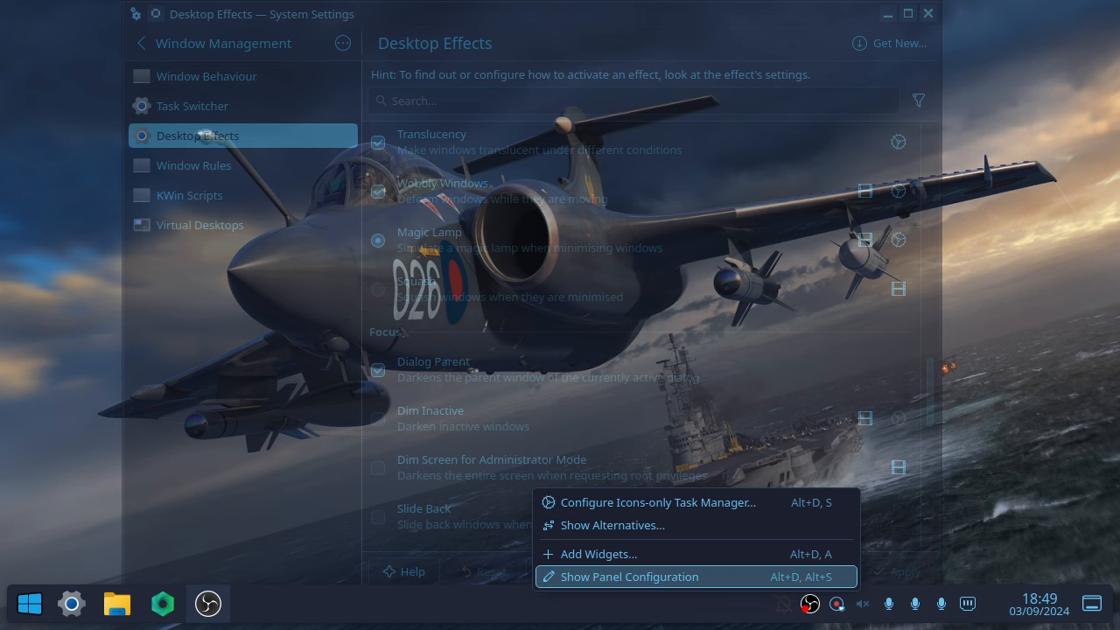
pyautogui.click(630, 576)
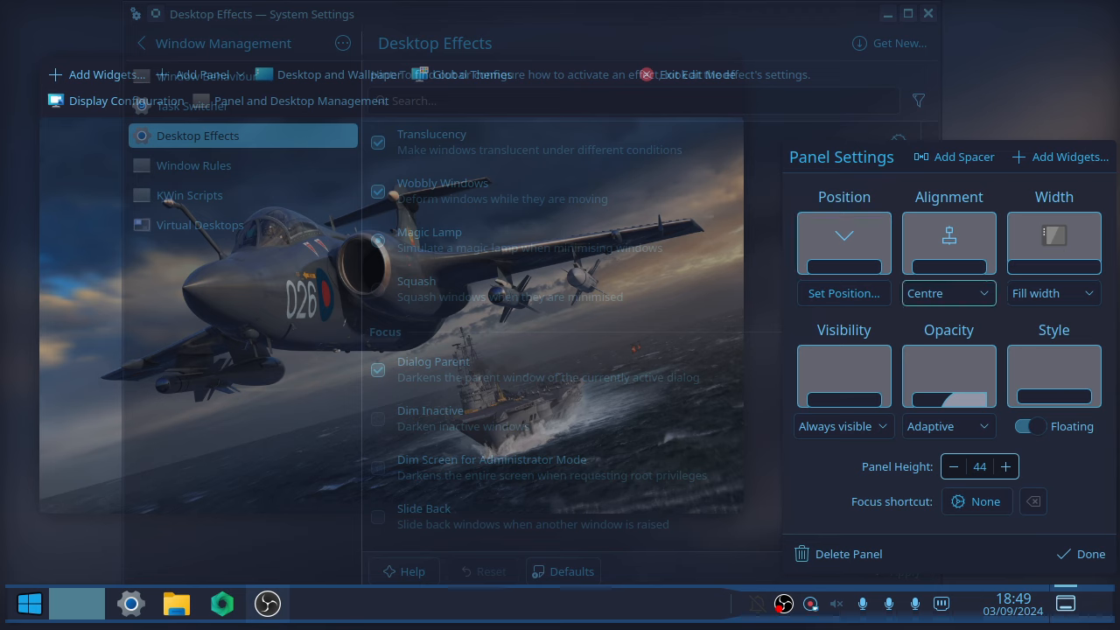
pyautogui.click(1050, 293)
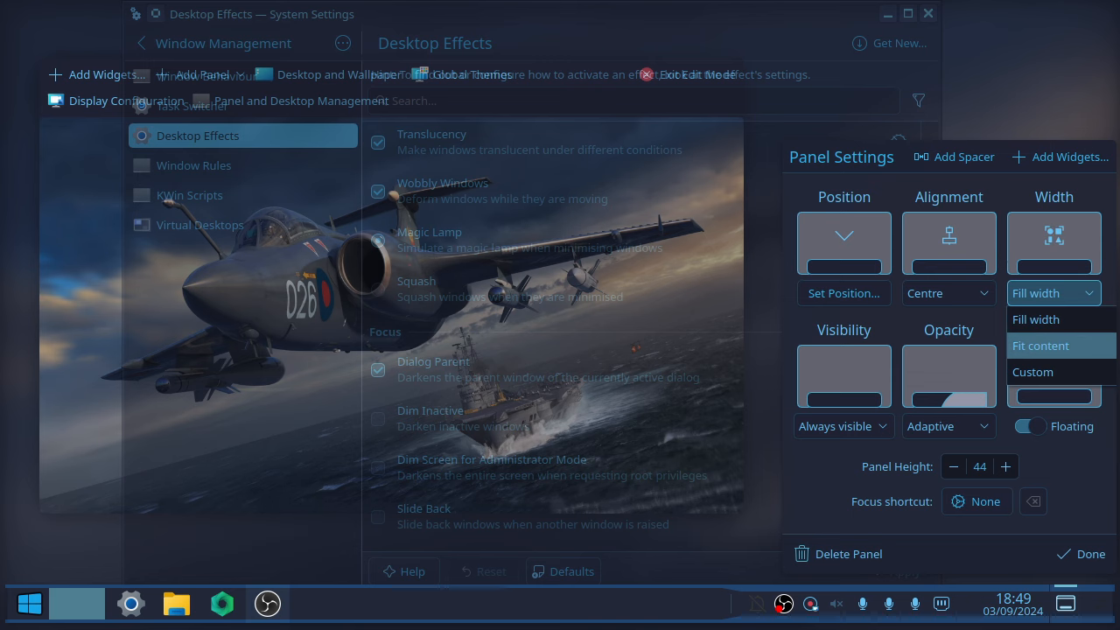
pyautogui.click(1041, 346)
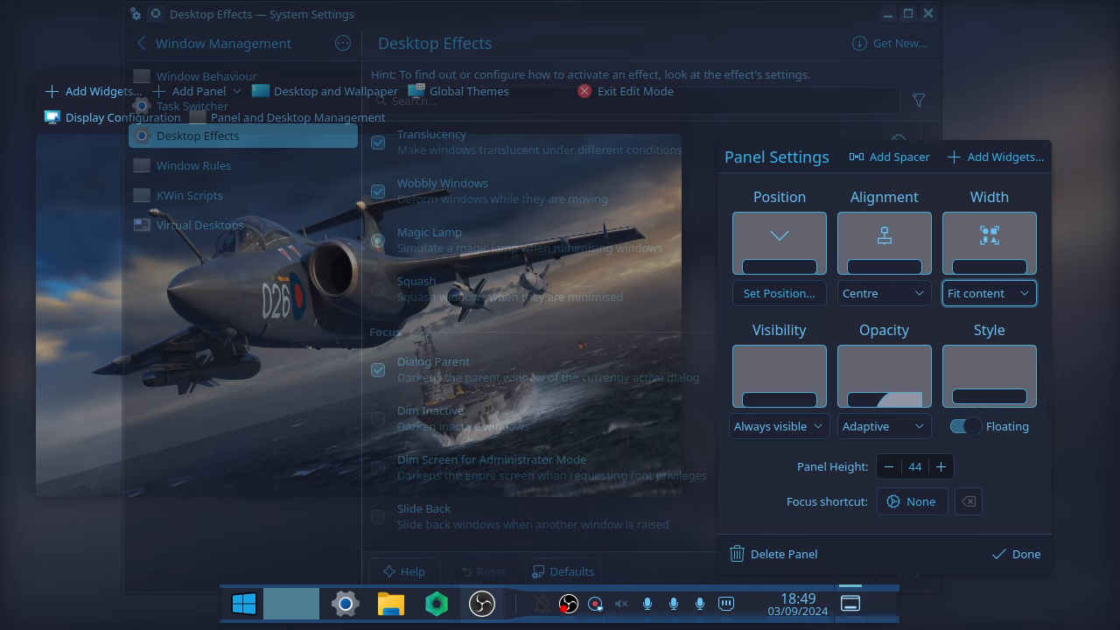
pyautogui.click(777, 426)
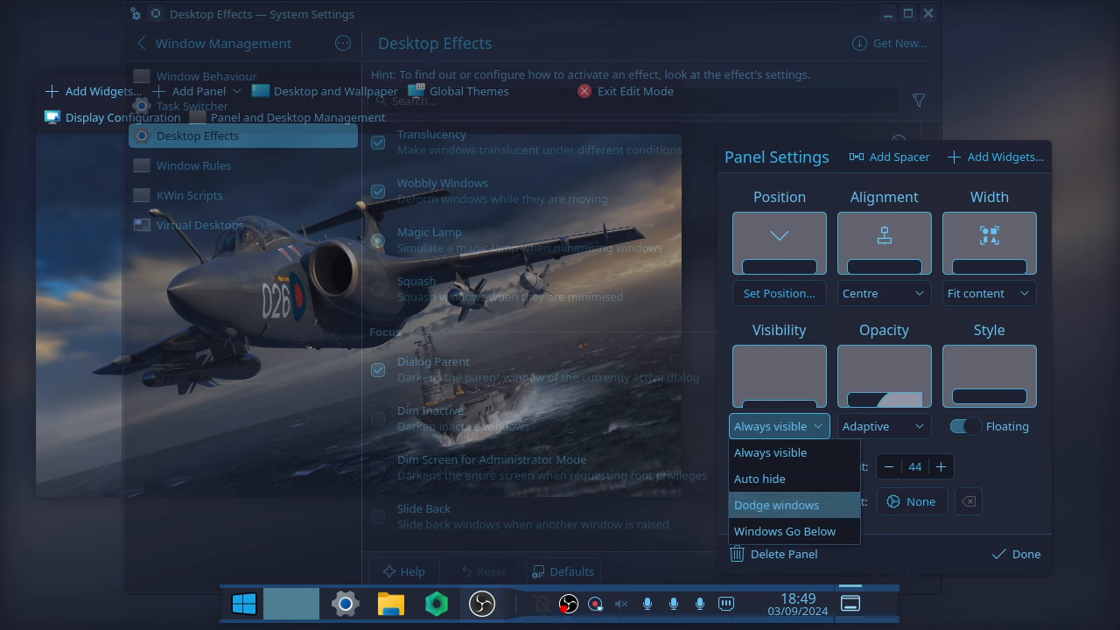
pyautogui.click(777, 505)
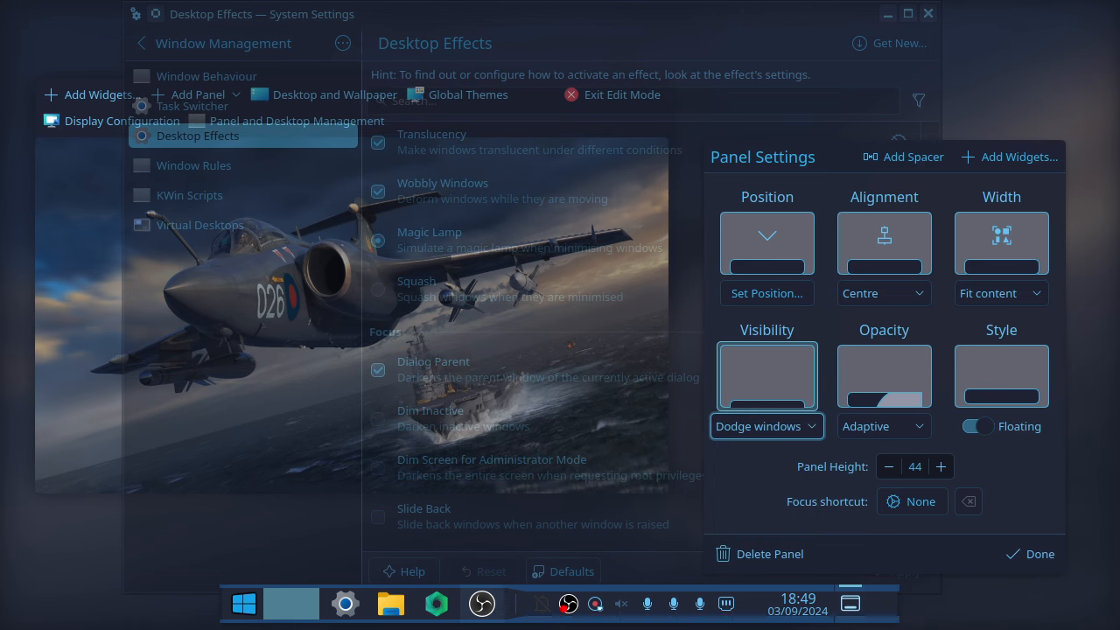
# Set the panel's opacity to Opaque and its height to 52, and finish the panel configuration.
pyautogui.click(884, 427)
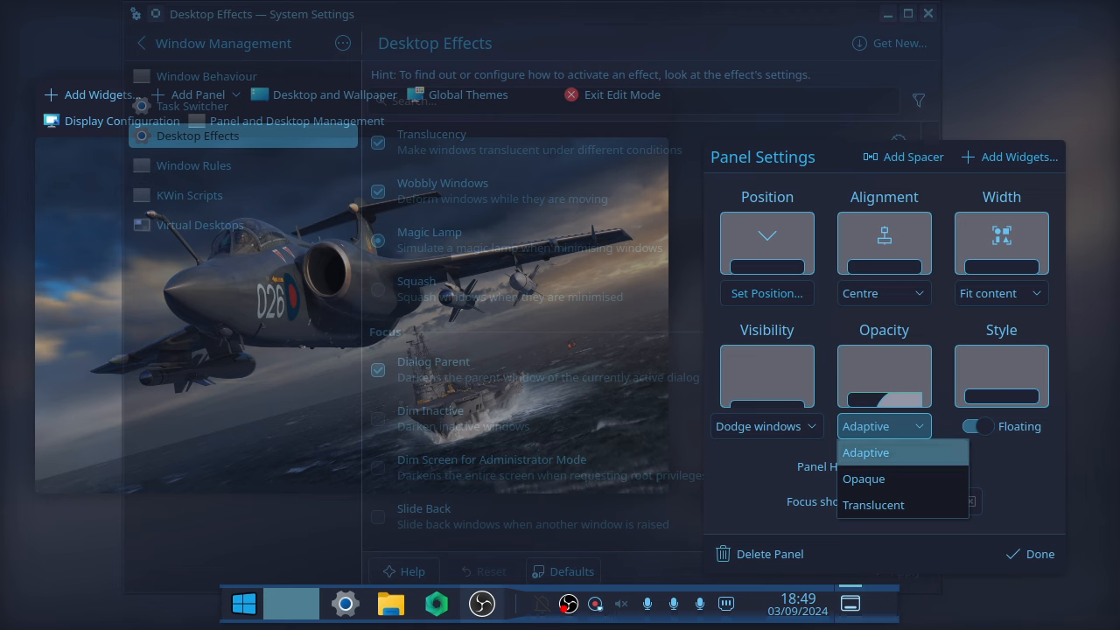
pyautogui.click(864, 479)
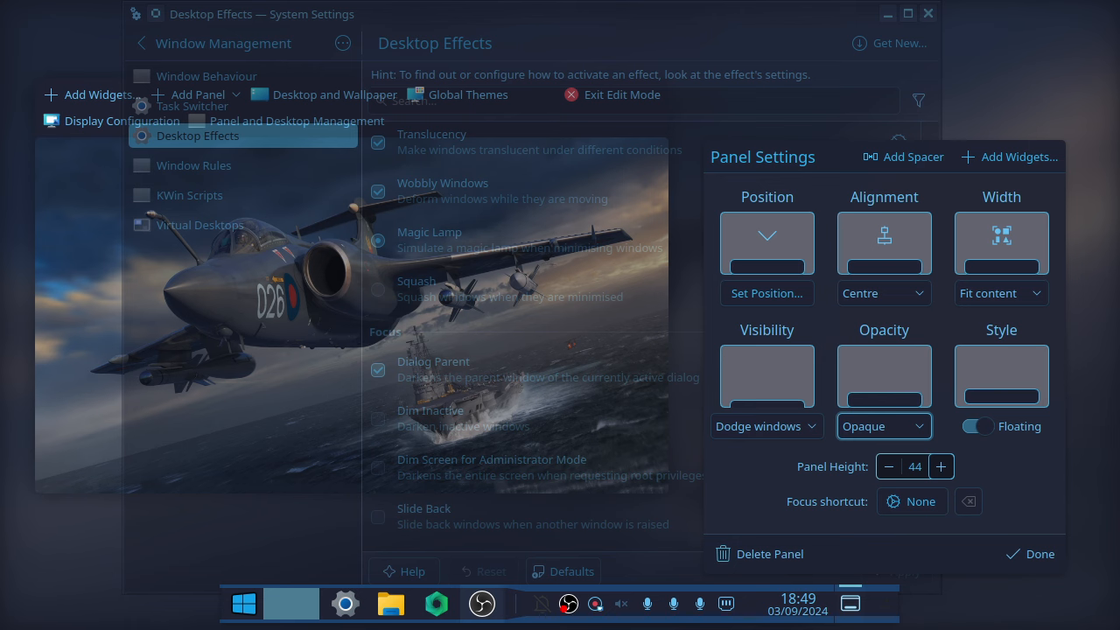
pyautogui.click(941, 466)
pyautogui.click(940, 467)
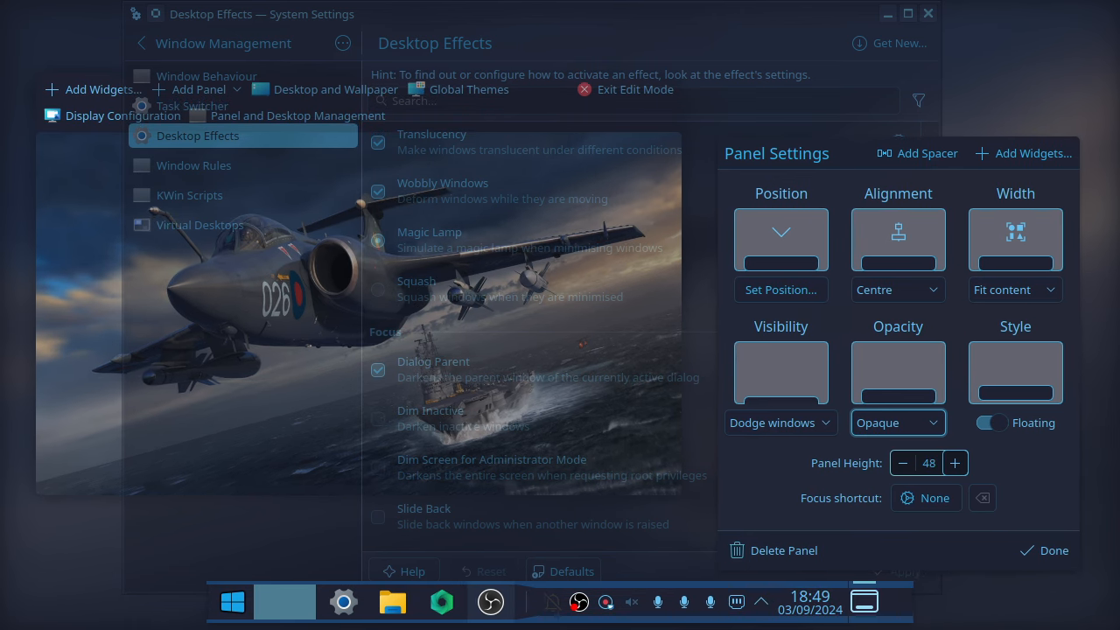
pyautogui.click(954, 463)
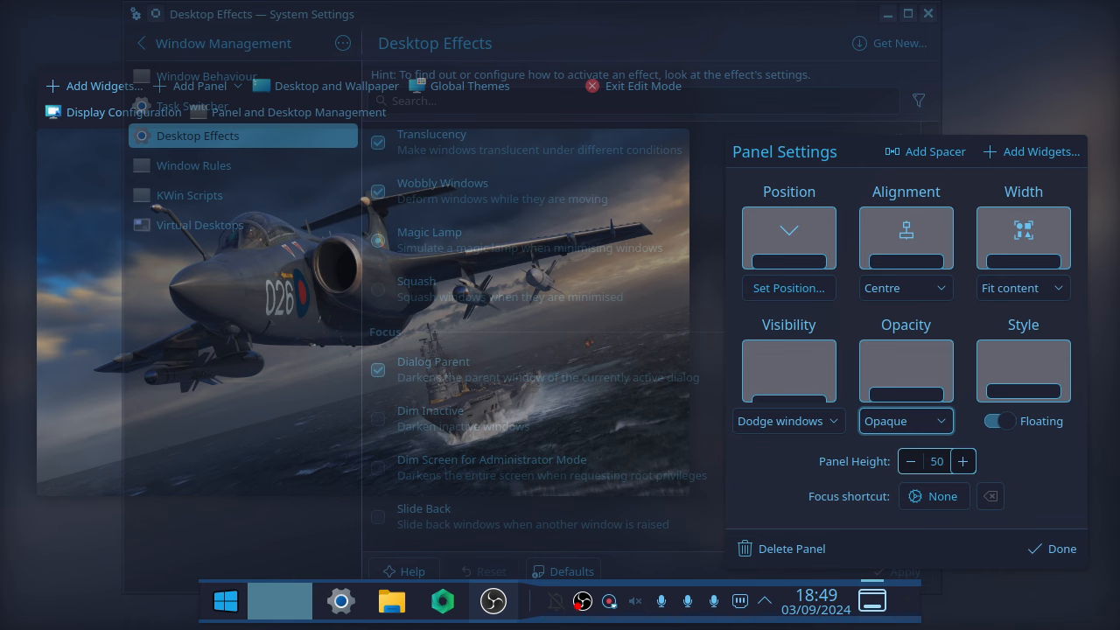
pyautogui.click(963, 461)
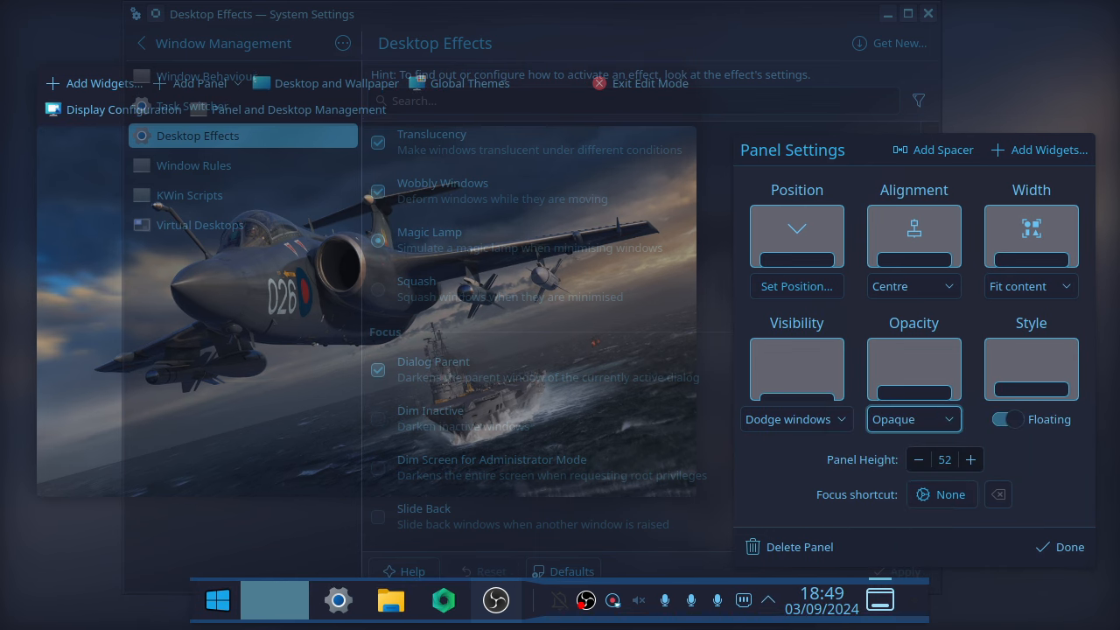
pyautogui.click(1061, 547)
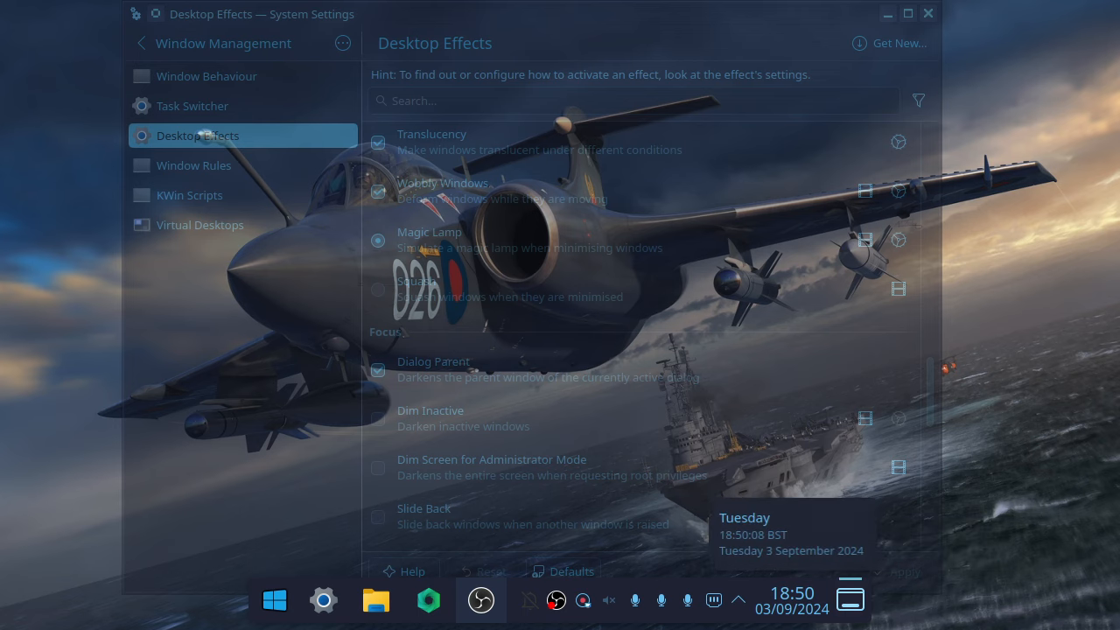
# View the Overview of open windows and the application launcher, closing each again.
pyautogui.moveTo(1, 0)
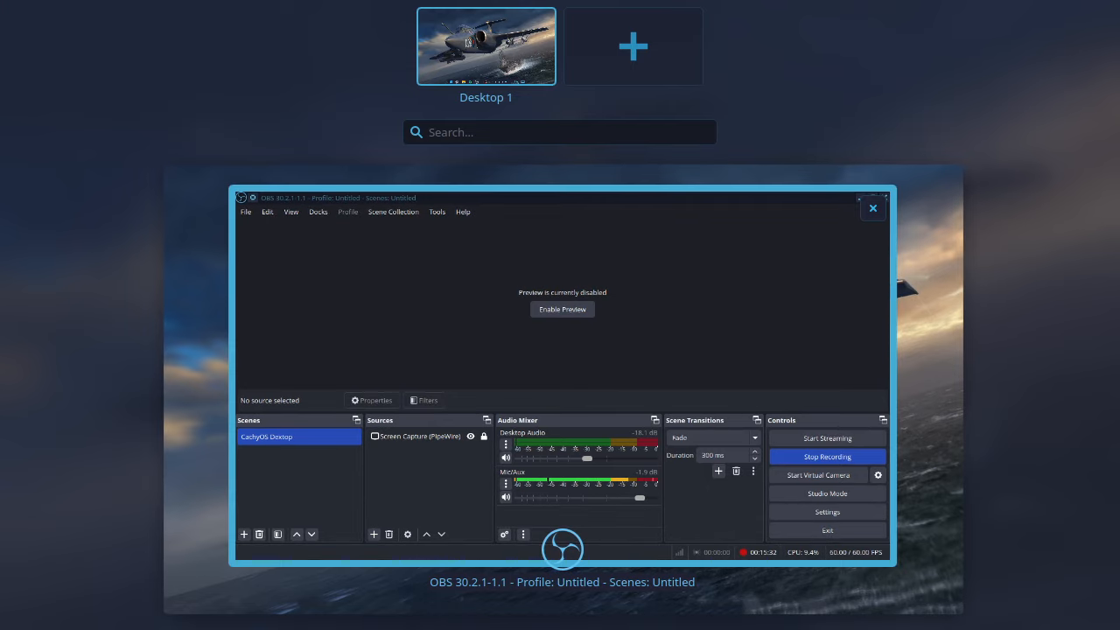
pyautogui.click(385, 312)
pyautogui.click(1069, 10)
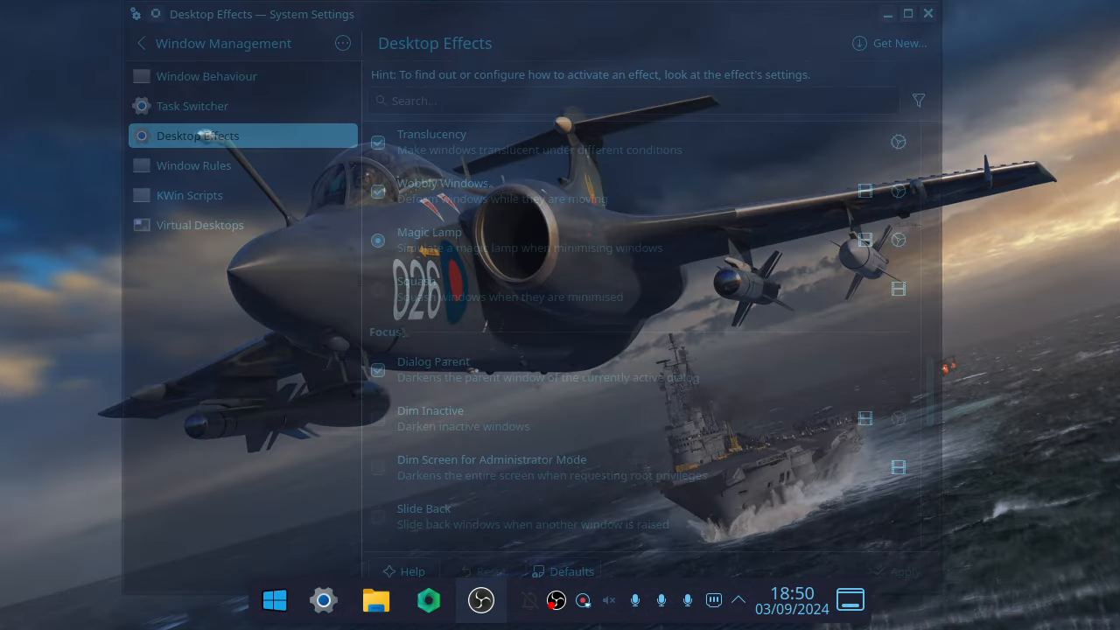
pyautogui.press('super')
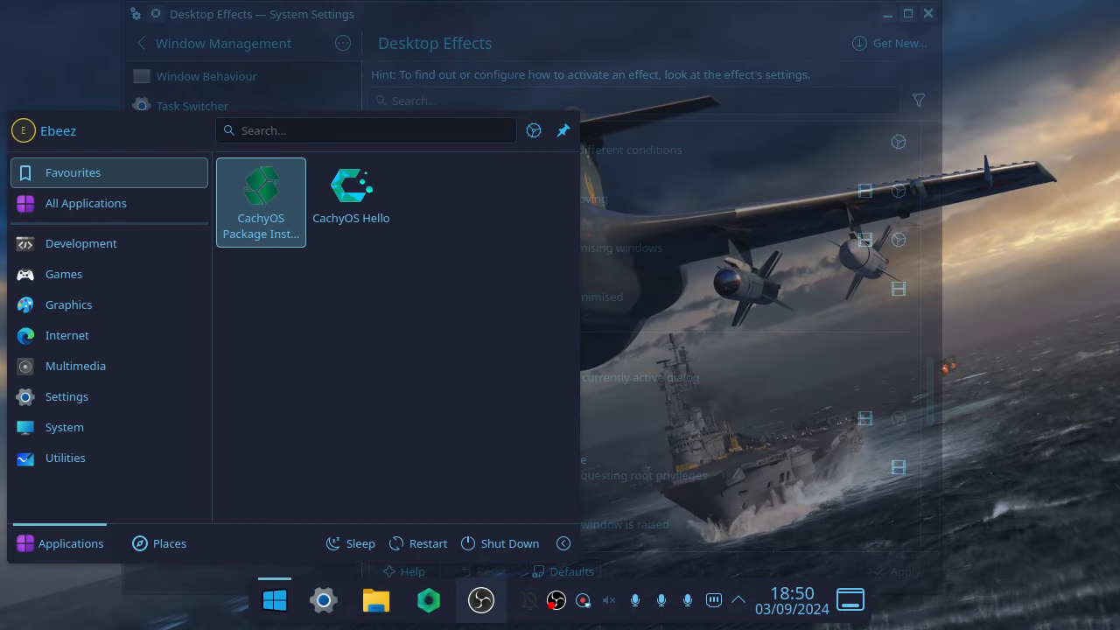
pyautogui.press('super')
# Add a second virtual desktop from the Overview and switch to it.
pyautogui.moveTo(0, 0)
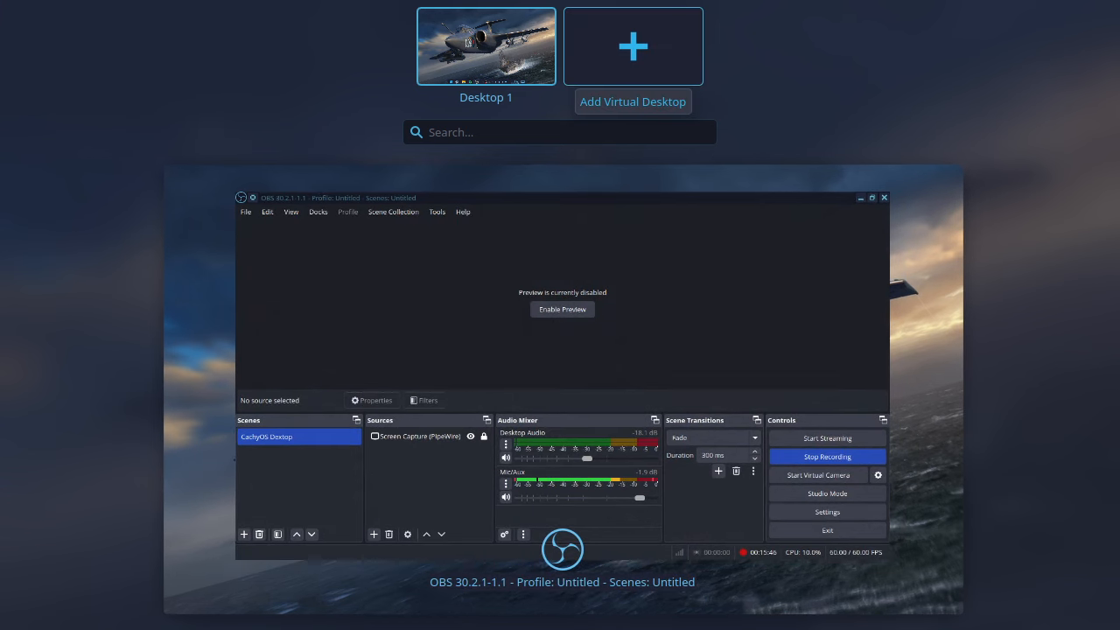
pyautogui.click(633, 46)
pyautogui.click(560, 46)
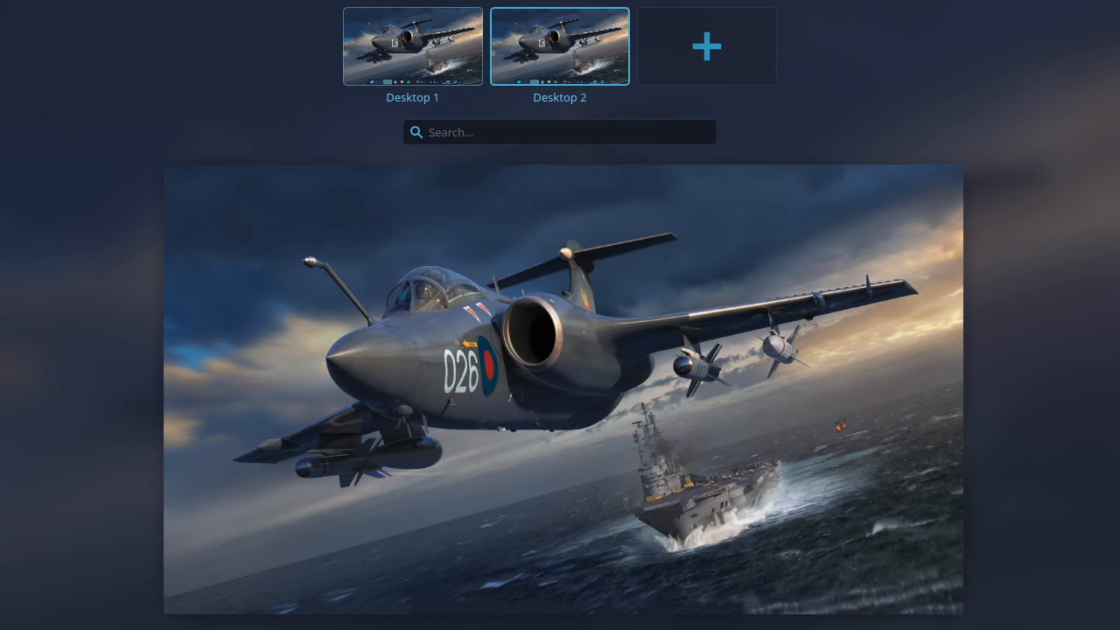
pyautogui.click(563, 350)
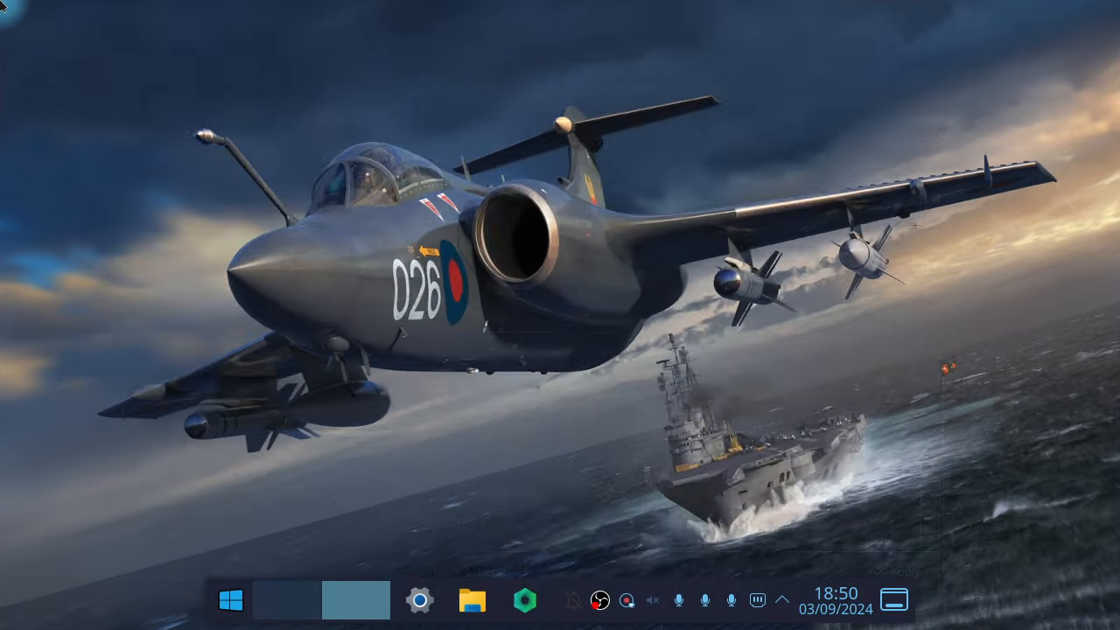
# Switch back to Desktop 1 through the Overview.
pyautogui.moveTo(0, 0)
pyautogui.click(411, 46)
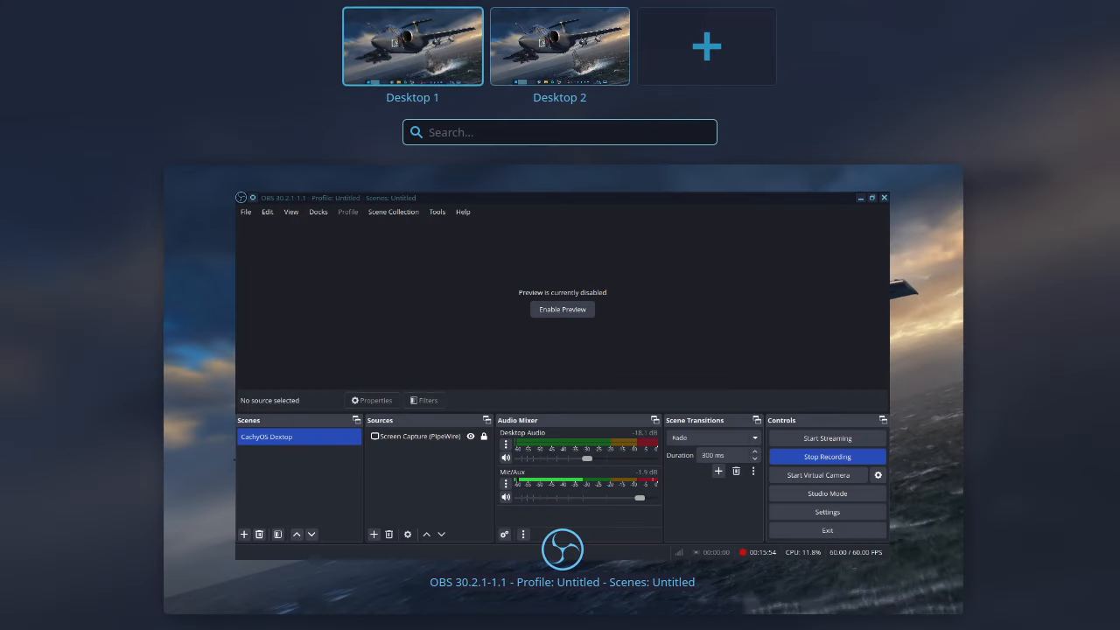
pyautogui.click(207, 303)
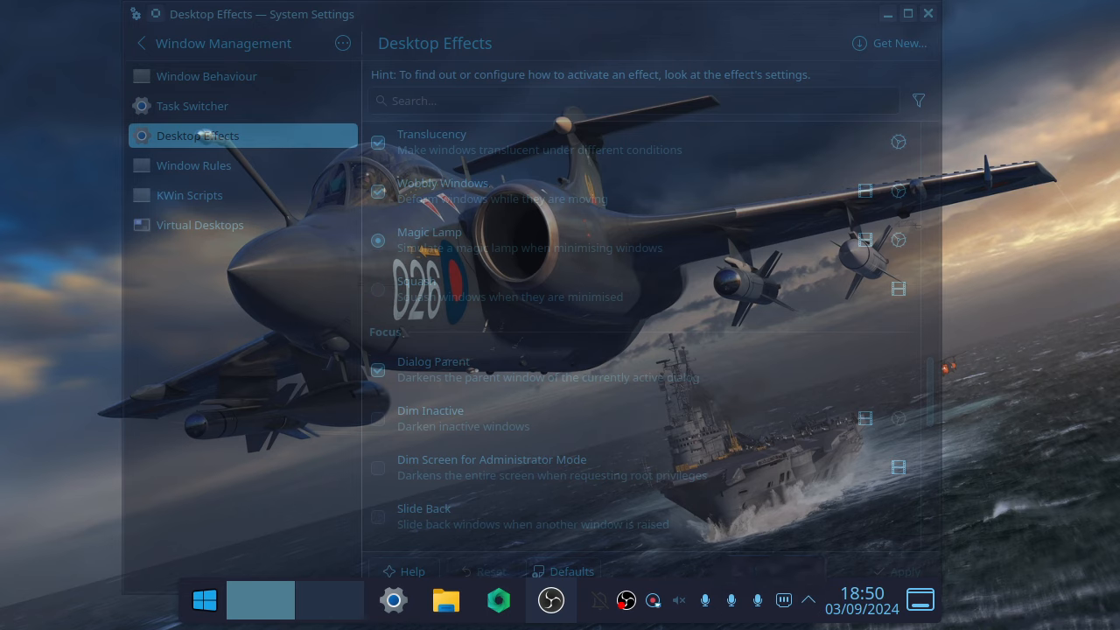
# Add the Network speed widget to the panel between the system tray and the clock, and finish editing.
pyautogui.rightClick(1024, 81)
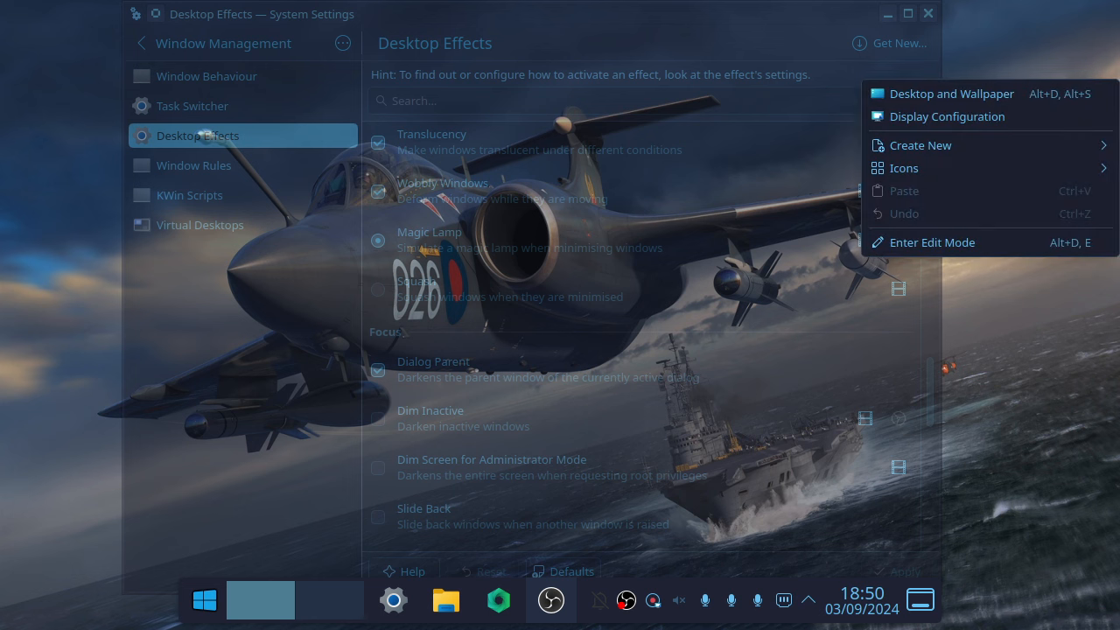
pyautogui.press('Return')
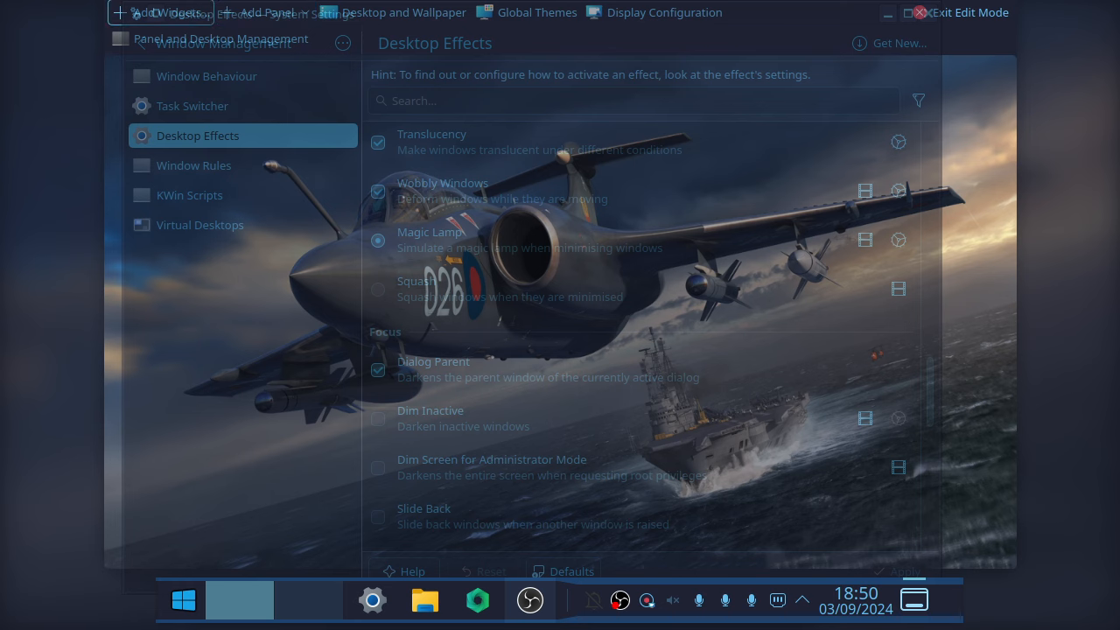
pyautogui.click(158, 12)
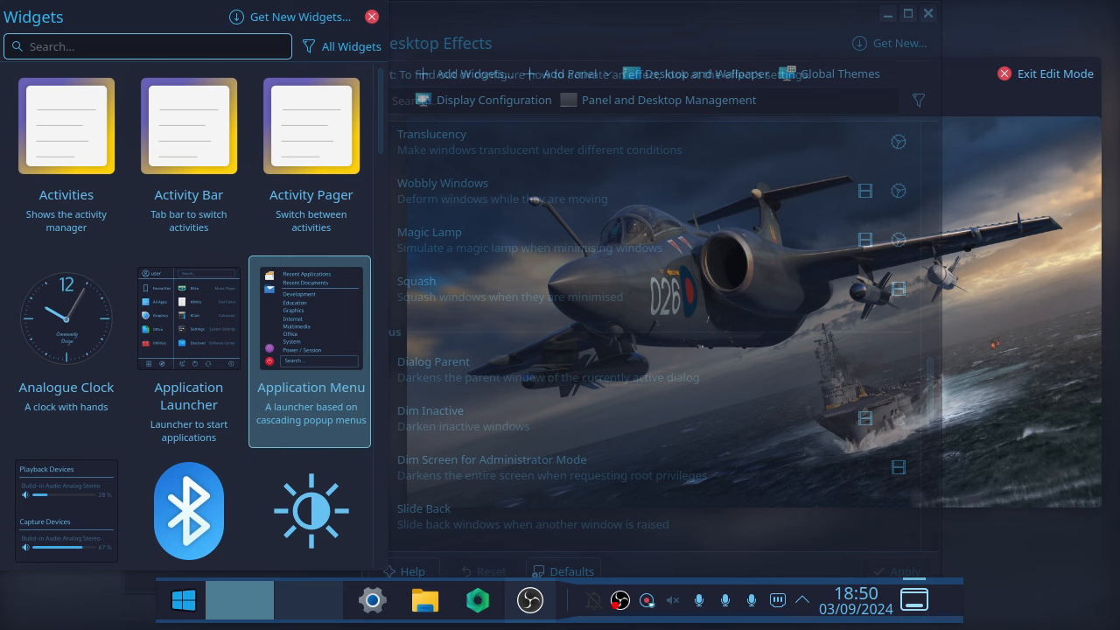
pyautogui.scroll(-3, 310, 351)
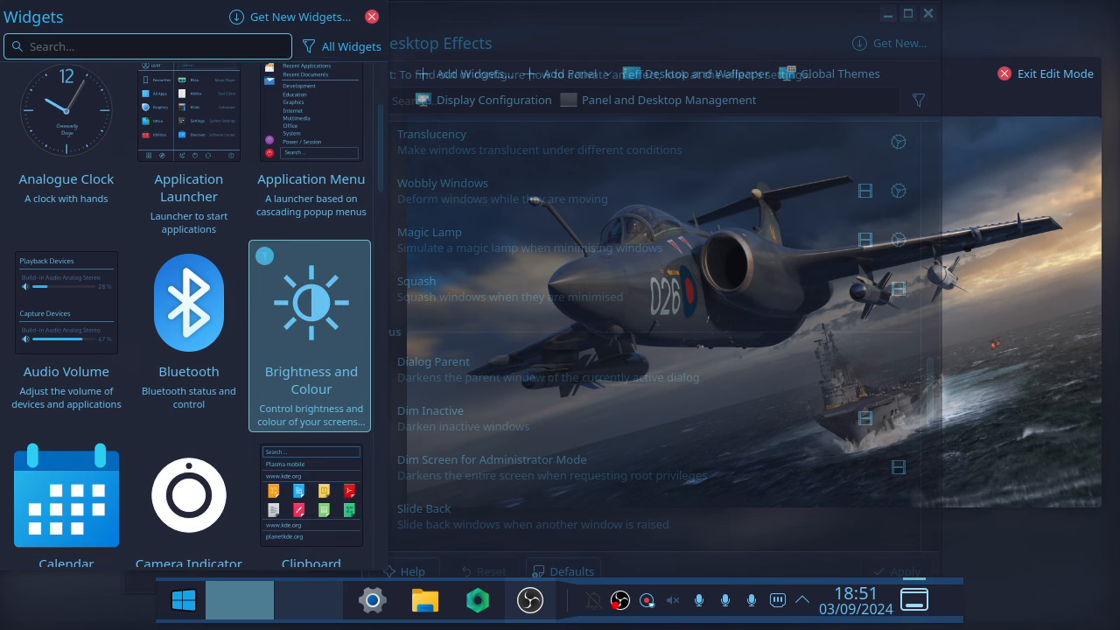
pyautogui.scroll(-5, 310, 350)
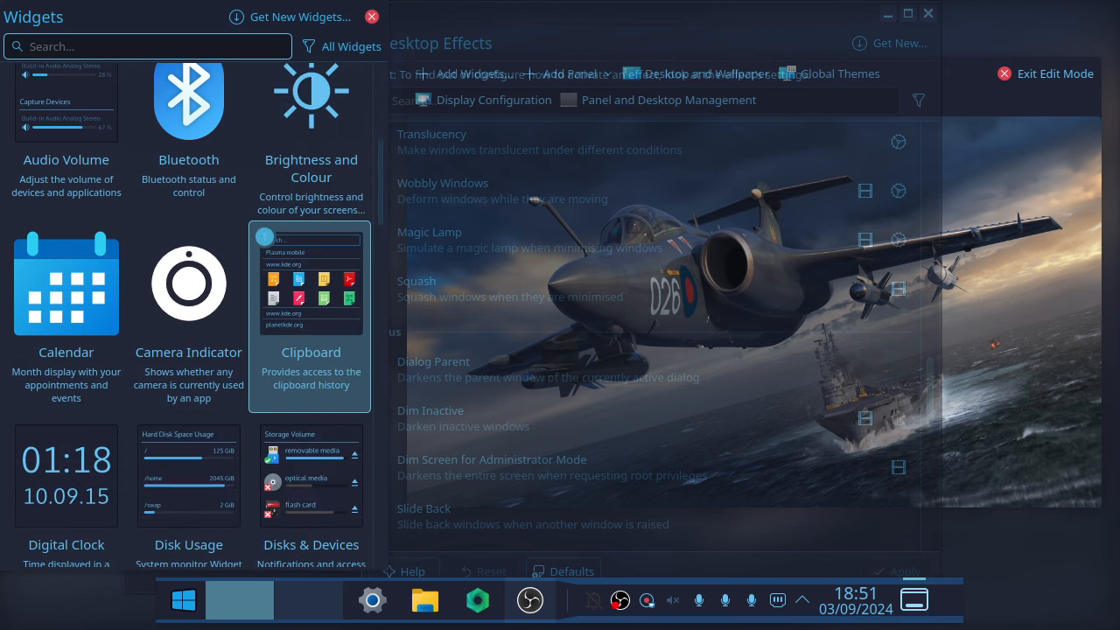
pyautogui.scroll(-2, 310, 350)
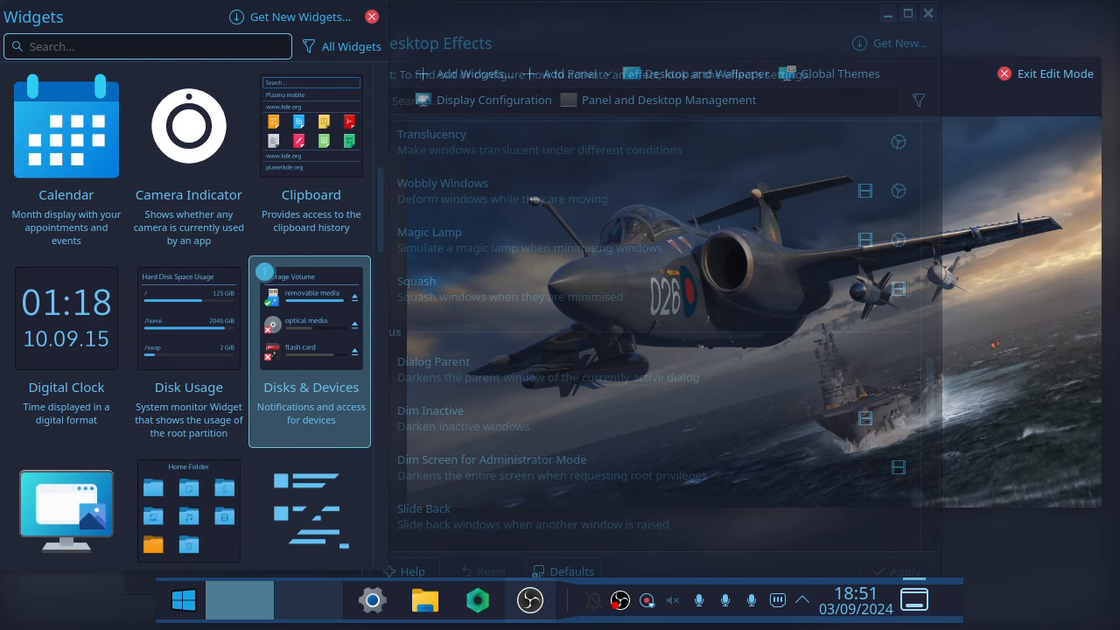
pyautogui.scroll(-4, 265, 272)
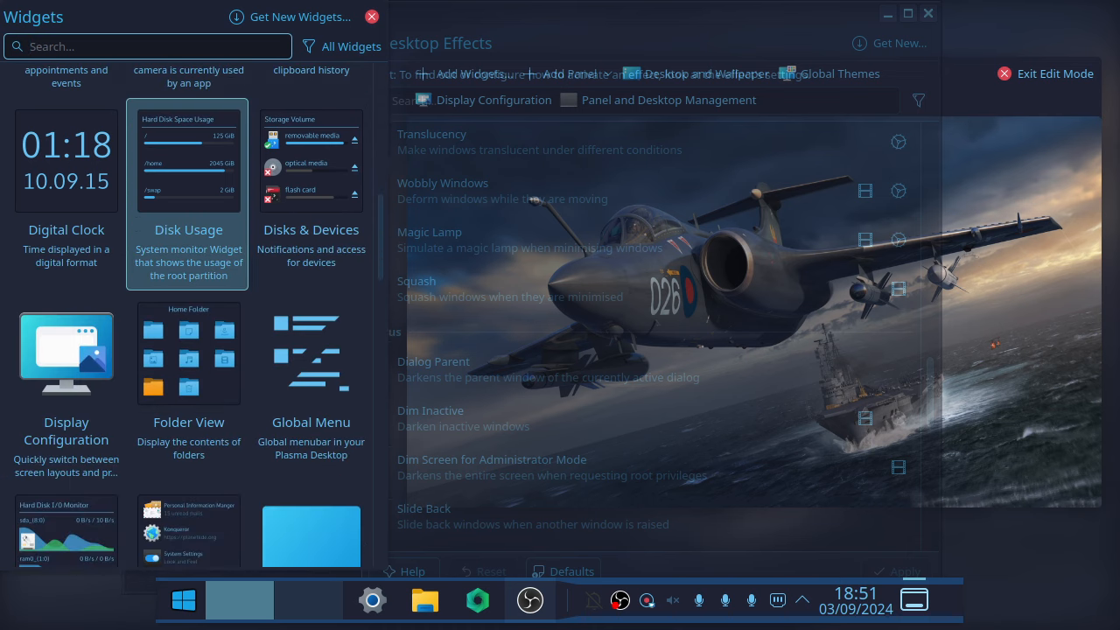
pyautogui.scroll(-4, 188, 333)
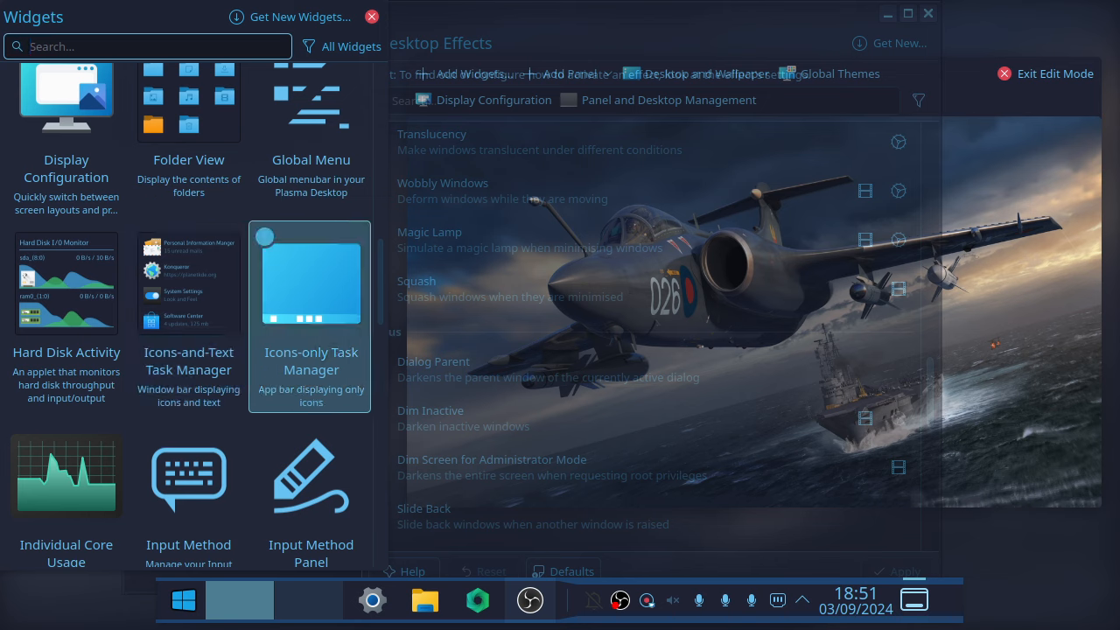
pyautogui.scroll(-1, 66, 307)
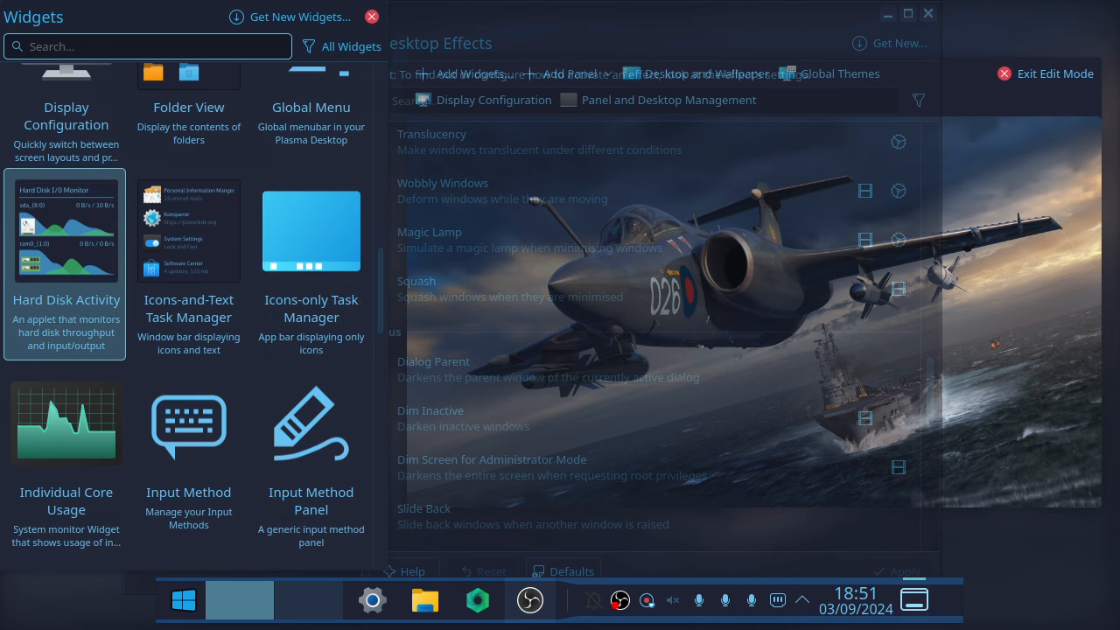
pyautogui.scroll(-2, 65, 307)
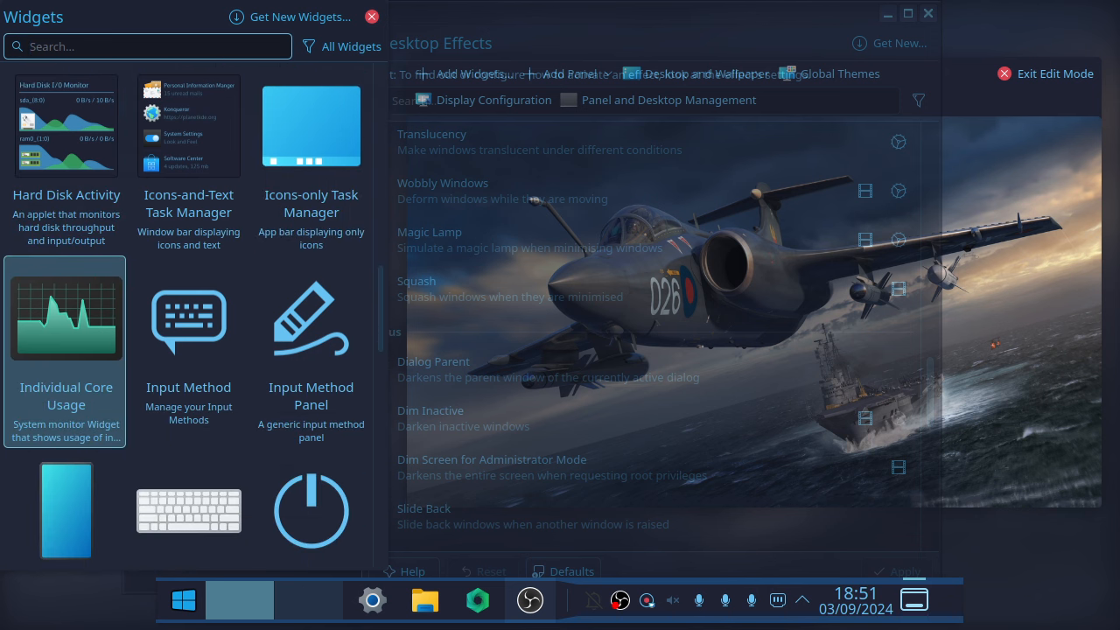
pyautogui.scroll(-6, 189, 367)
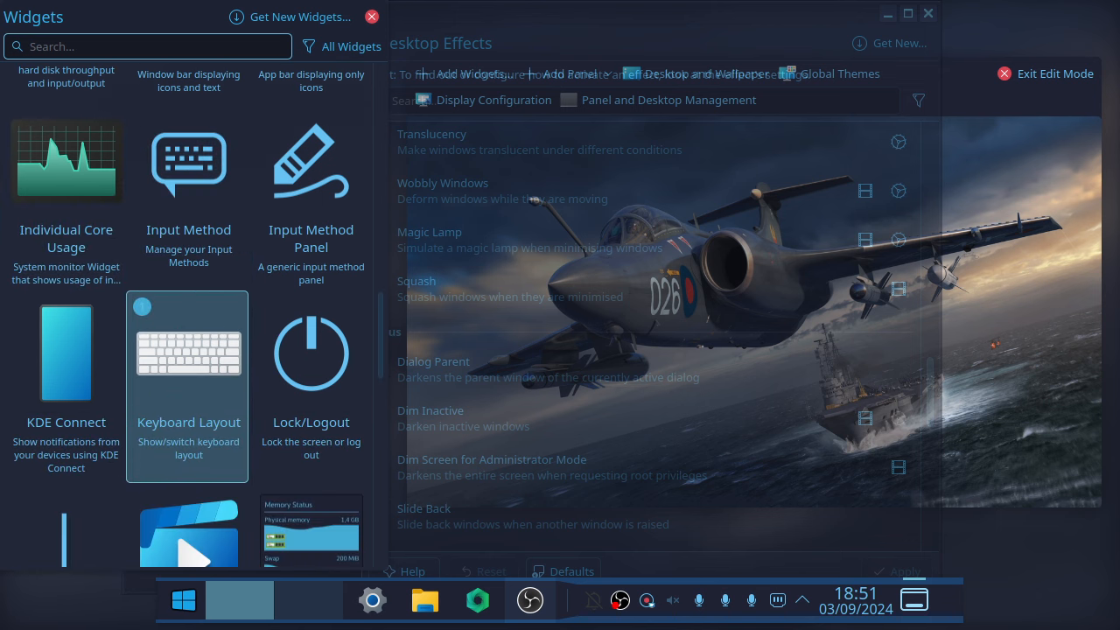
pyautogui.scroll(-2, 189, 368)
pyautogui.scroll(-1, 188, 394)
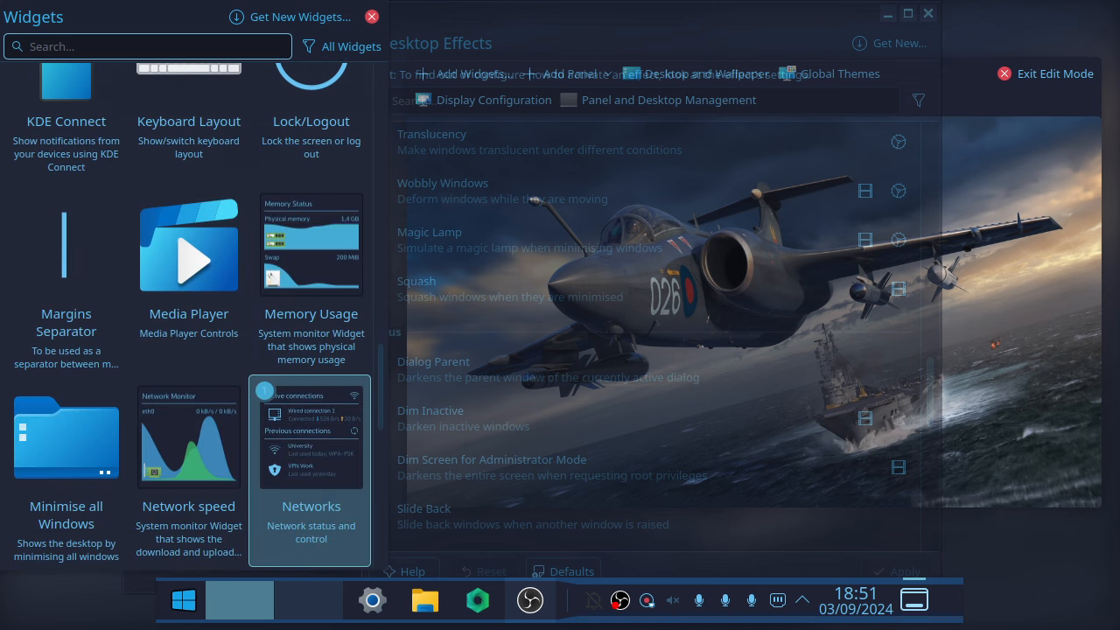
pyautogui.scroll(-4, 188, 437)
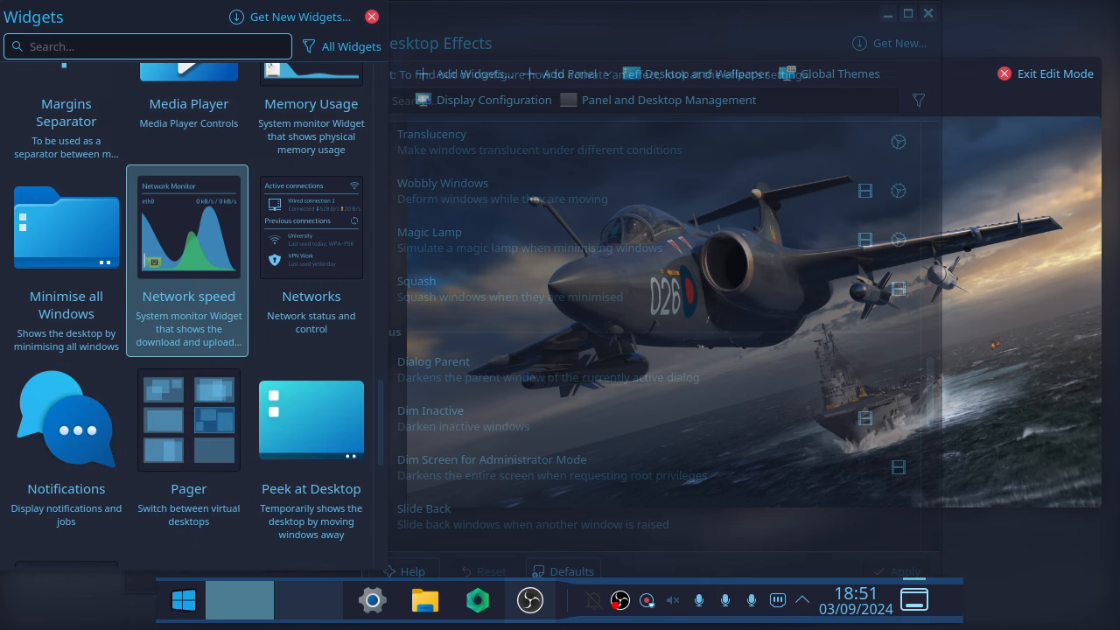
pyautogui.moveTo(188, 263); pyautogui.dragTo(945, 623)
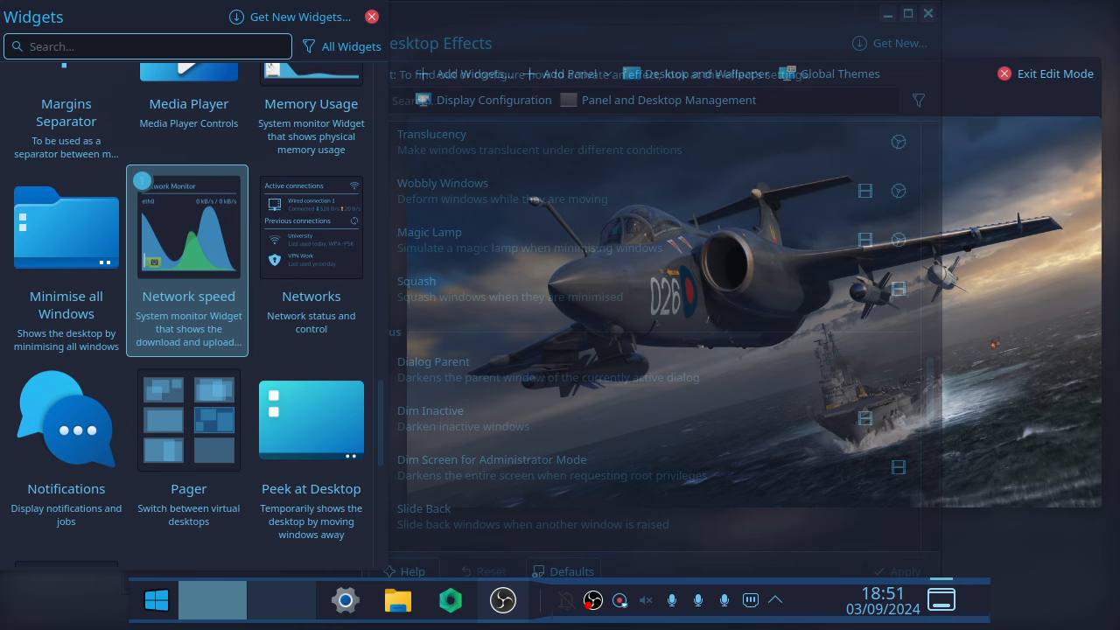
pyautogui.click(560, 600)
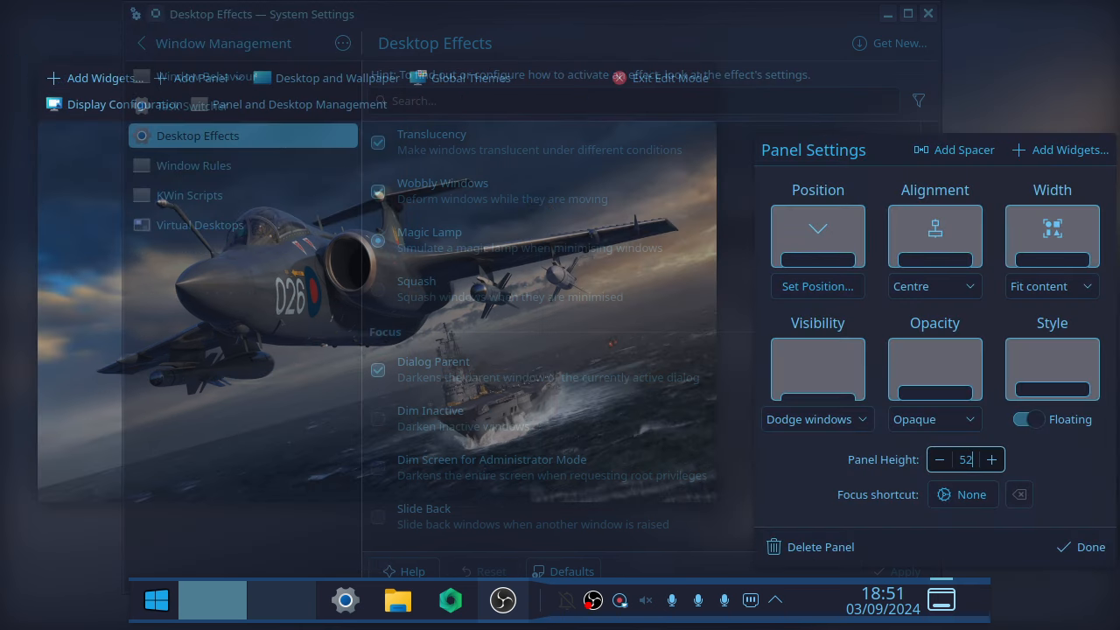
pyautogui.click(1082, 547)
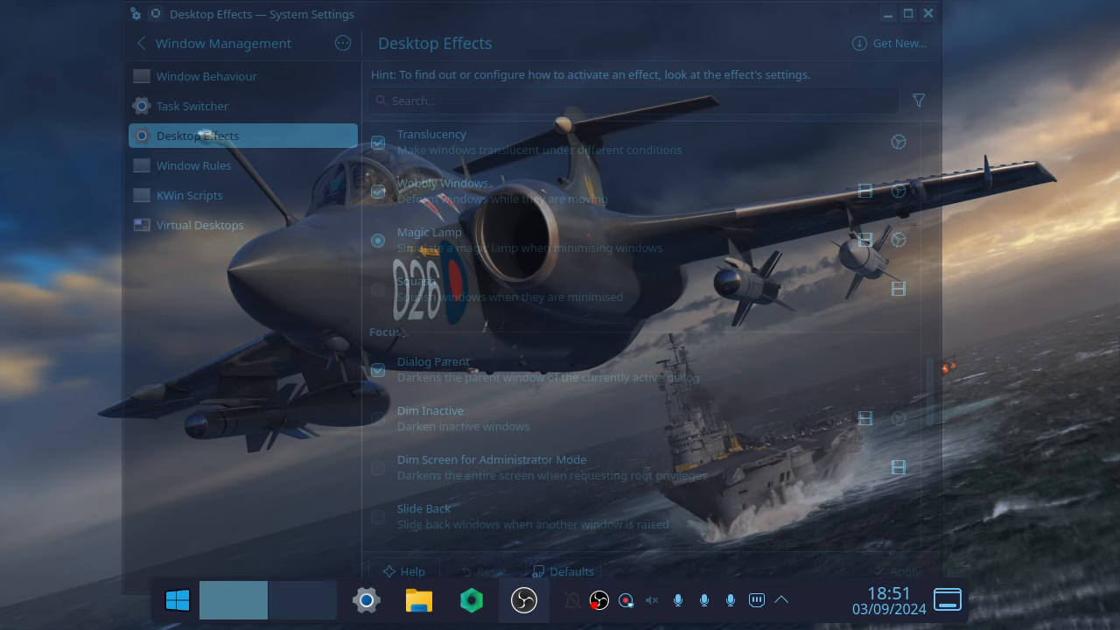
# Enter the desktop's edit mode again and add the Memory Usage widget to the panel just before the clock.
pyautogui.rightClick(1006, 90)
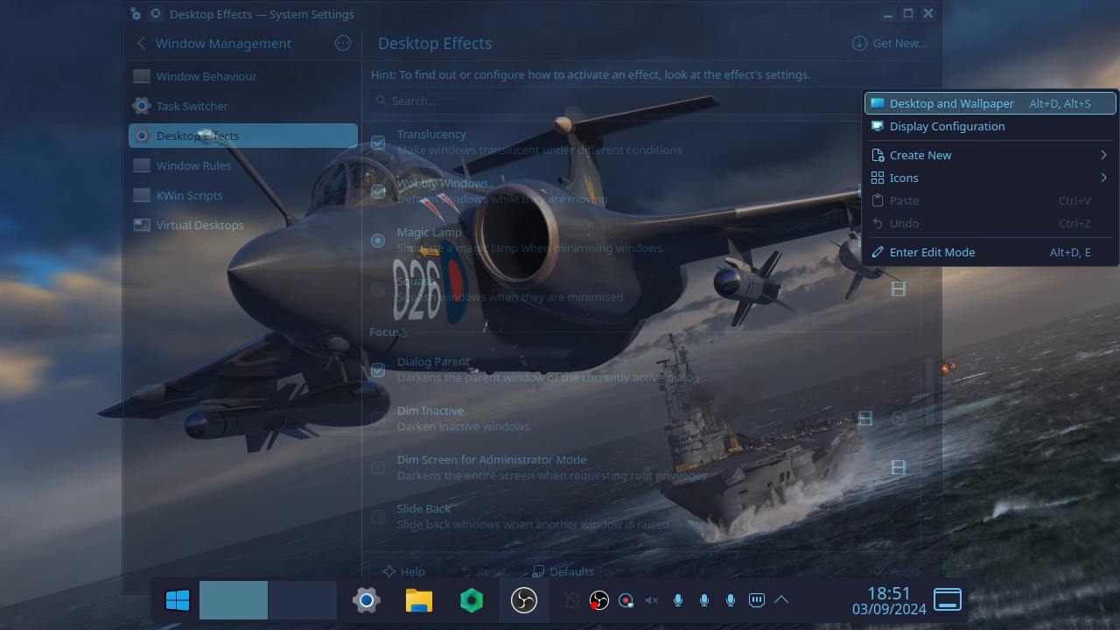
pyautogui.click(989, 252)
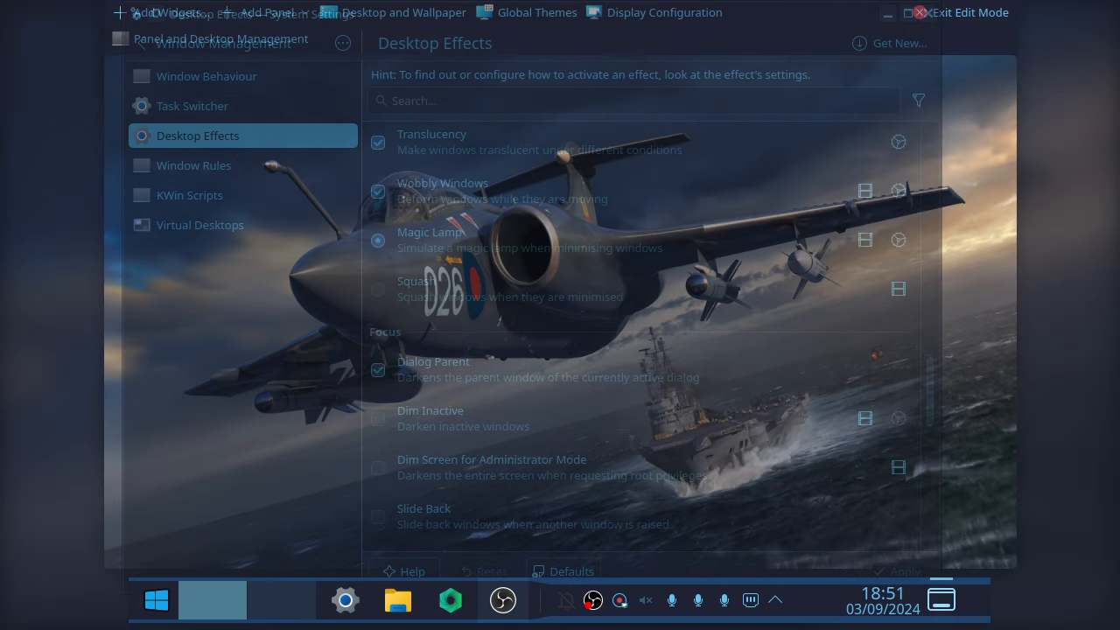
pyautogui.click(159, 12)
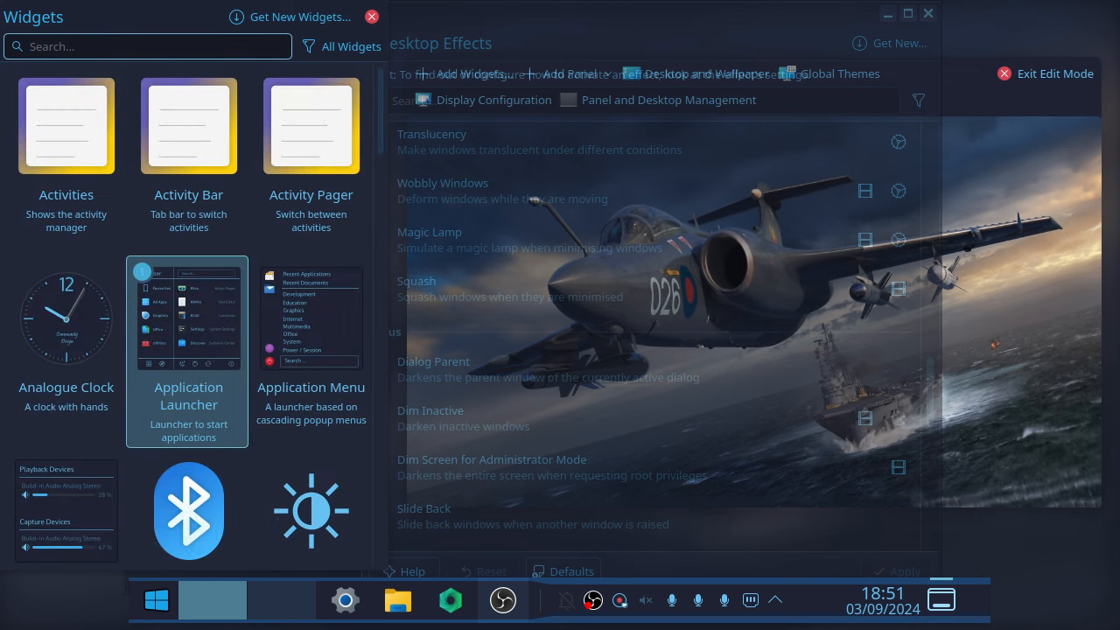
pyautogui.scroll(-1, 310, 228)
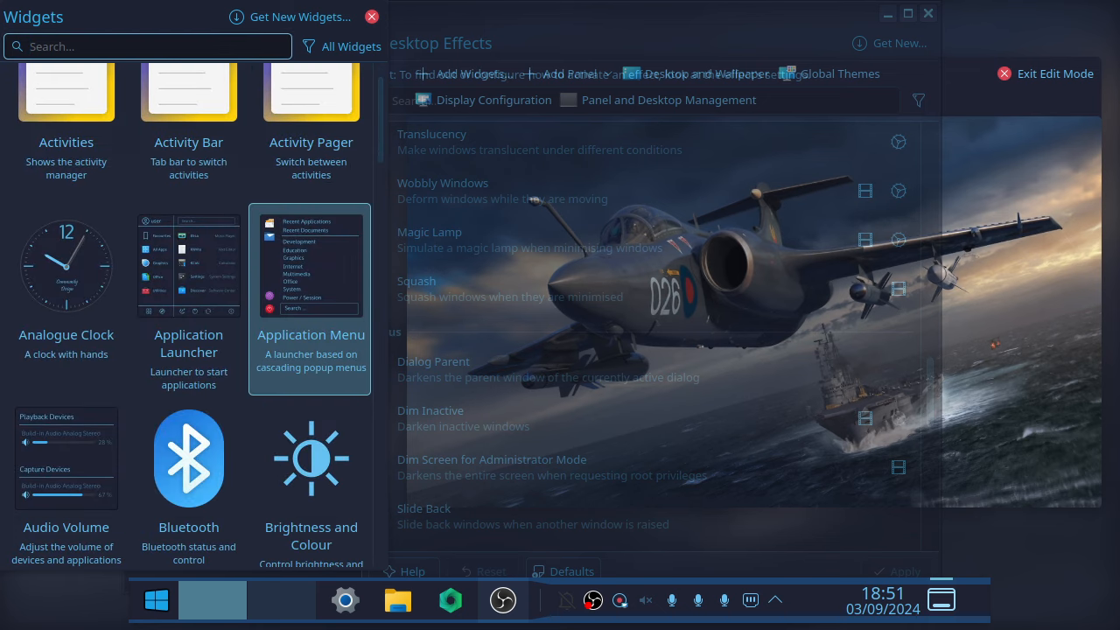
pyautogui.scroll(-2, 311, 228)
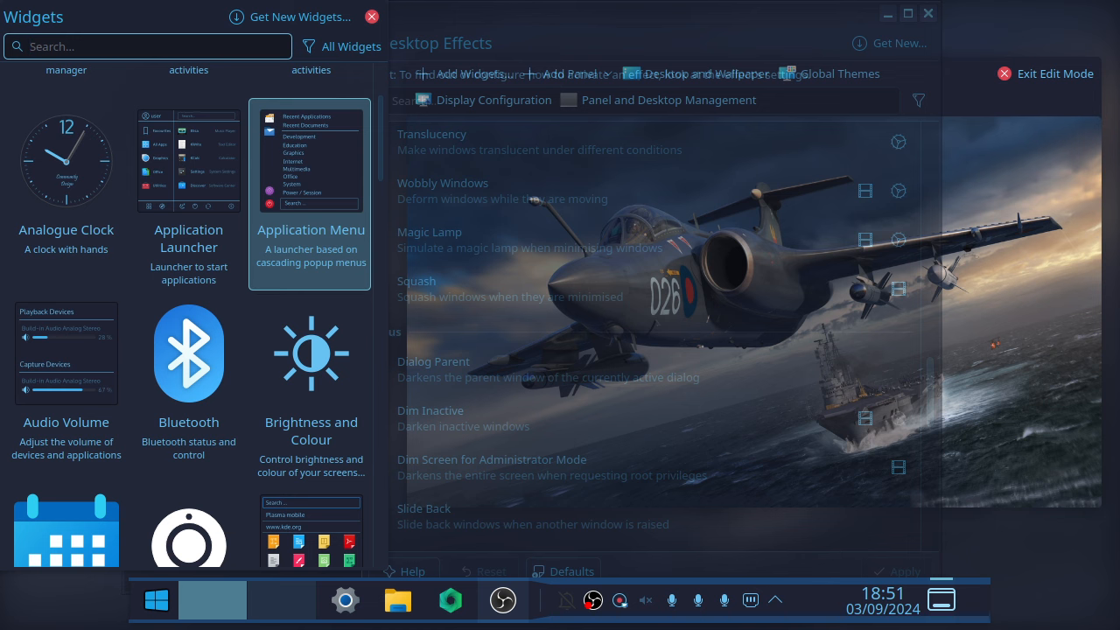
pyautogui.scroll(-4, 310, 228)
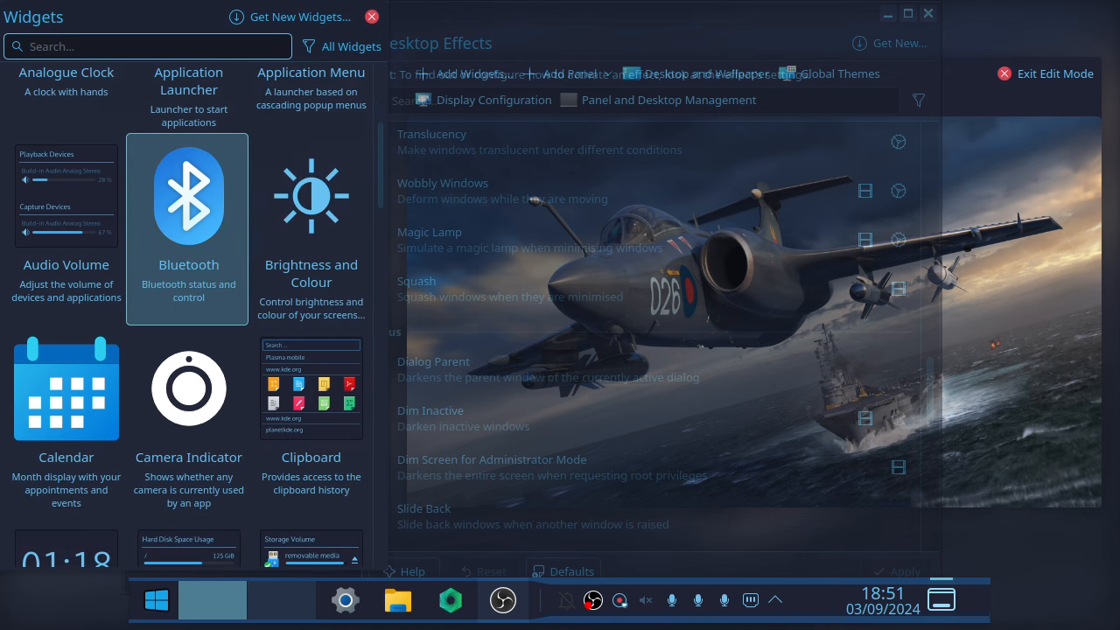
pyautogui.scroll(-5, 254, 350)
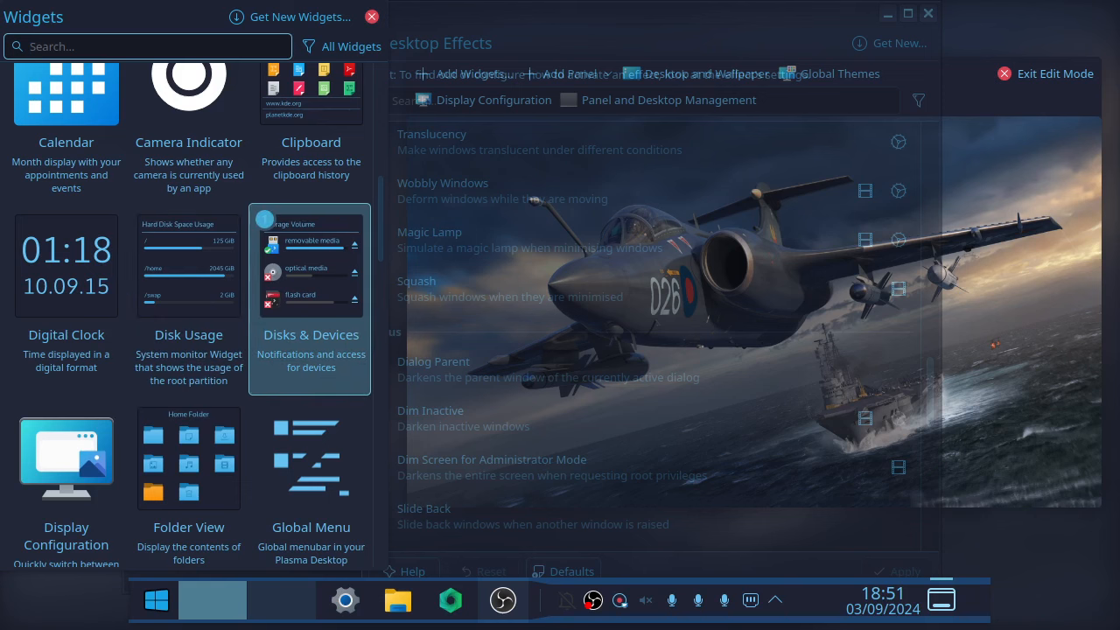
pyautogui.scroll(-7, 310, 316)
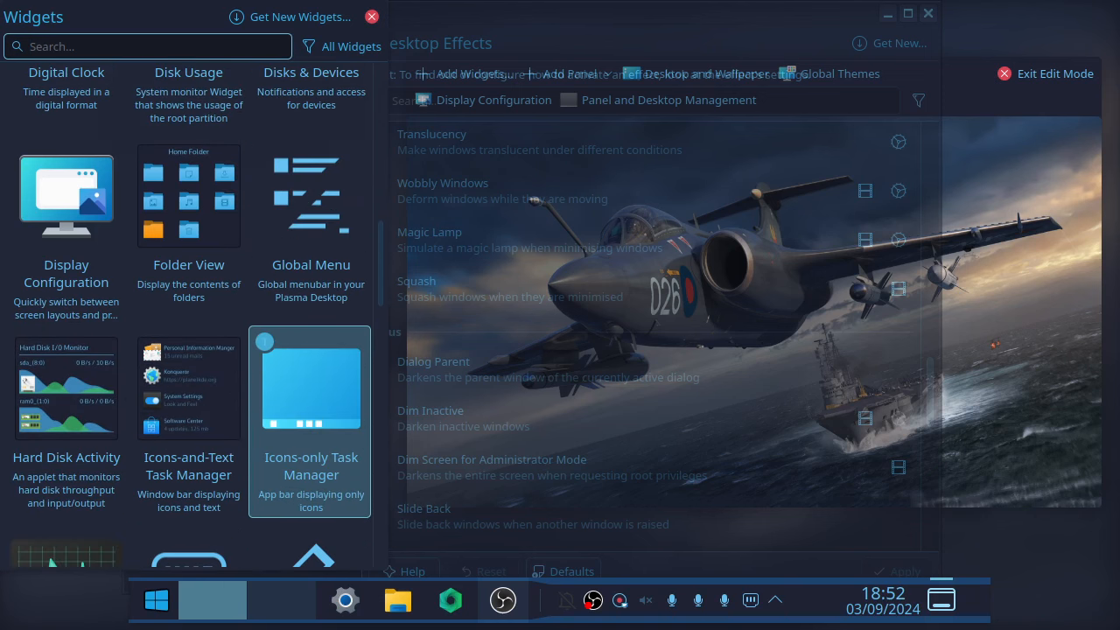
pyautogui.scroll(-2, 311, 385)
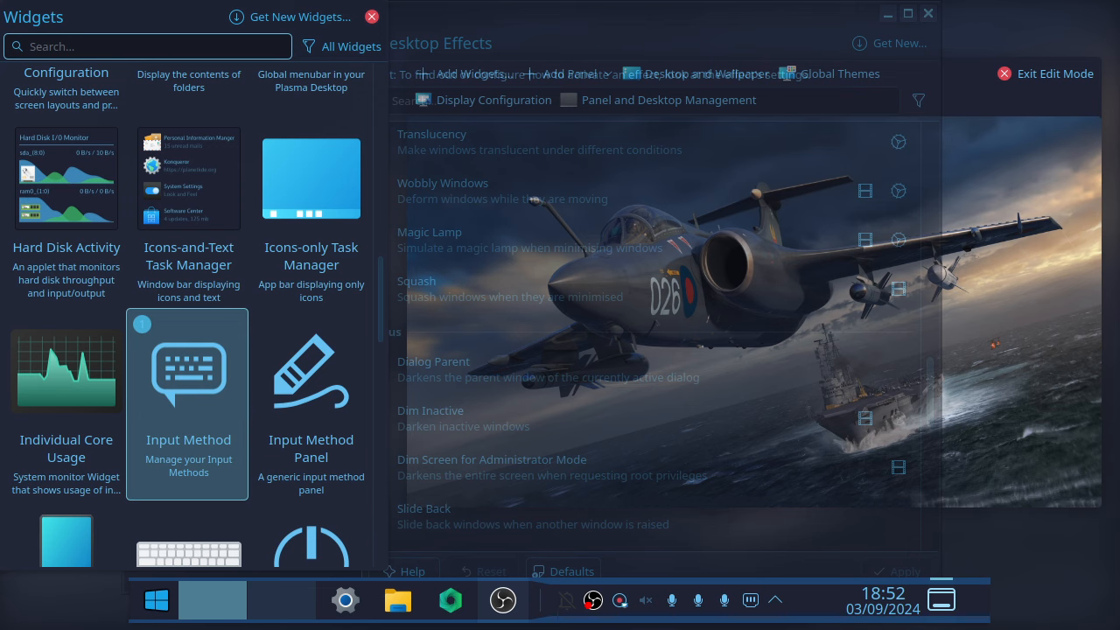
pyautogui.scroll(-4, 188, 385)
pyautogui.scroll(-6, 188, 385)
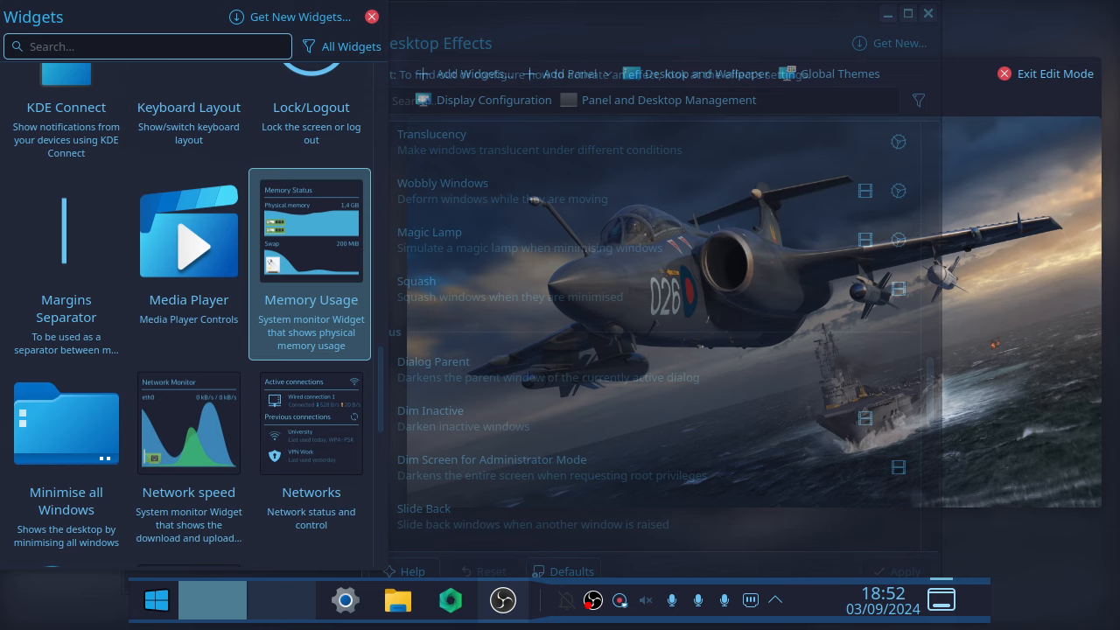
pyautogui.moveTo(311, 263); pyautogui.dragTo(858, 615)
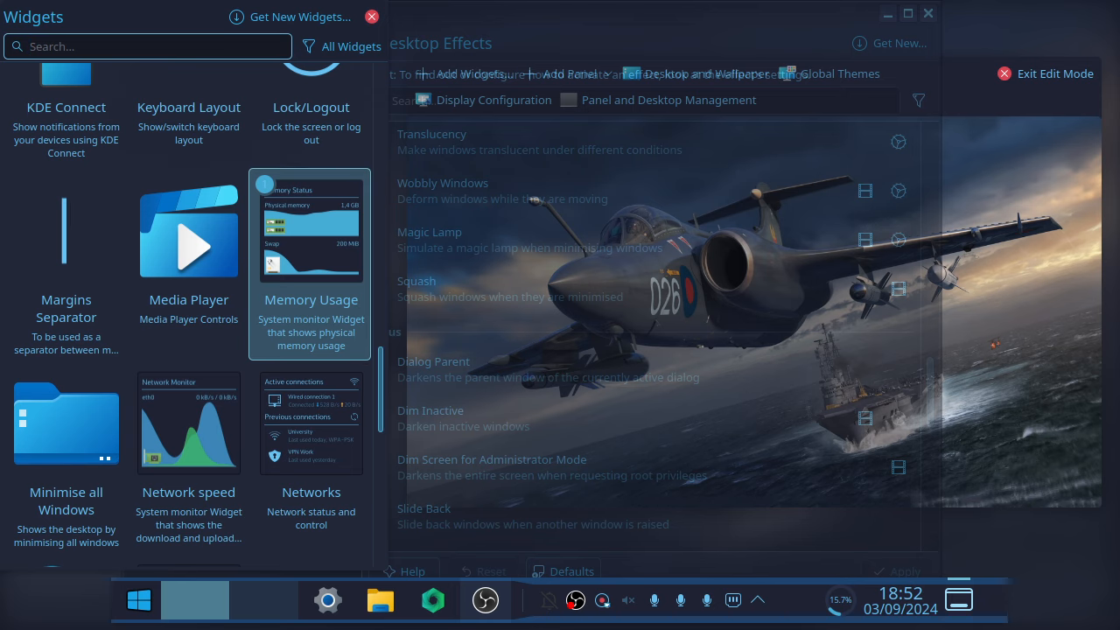
# Add the System monitor Sensor widget to the panel just before the Memory Usage widget.
pyautogui.scroll(-2, 192, 315)
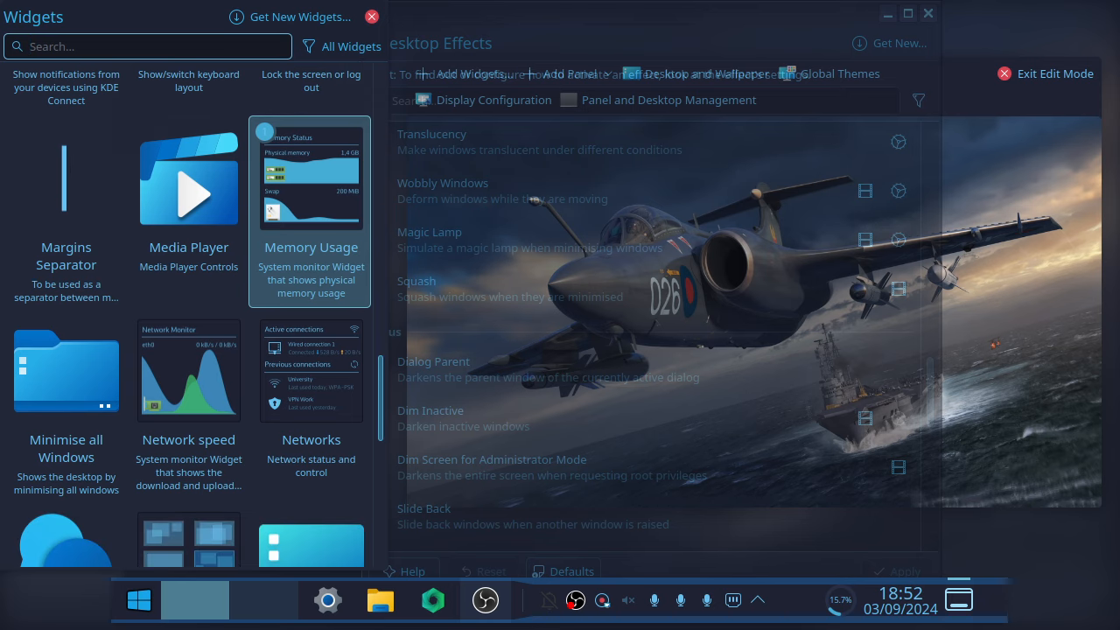
pyautogui.scroll(-2, 197, 315)
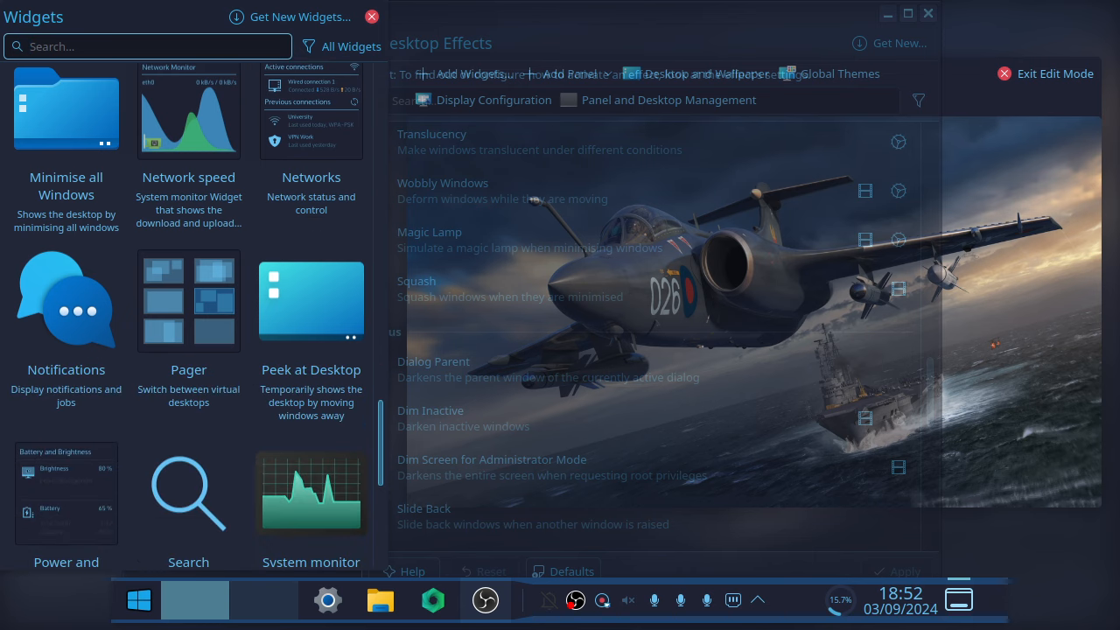
pyautogui.moveTo(311, 394); pyautogui.dragTo(809, 615)
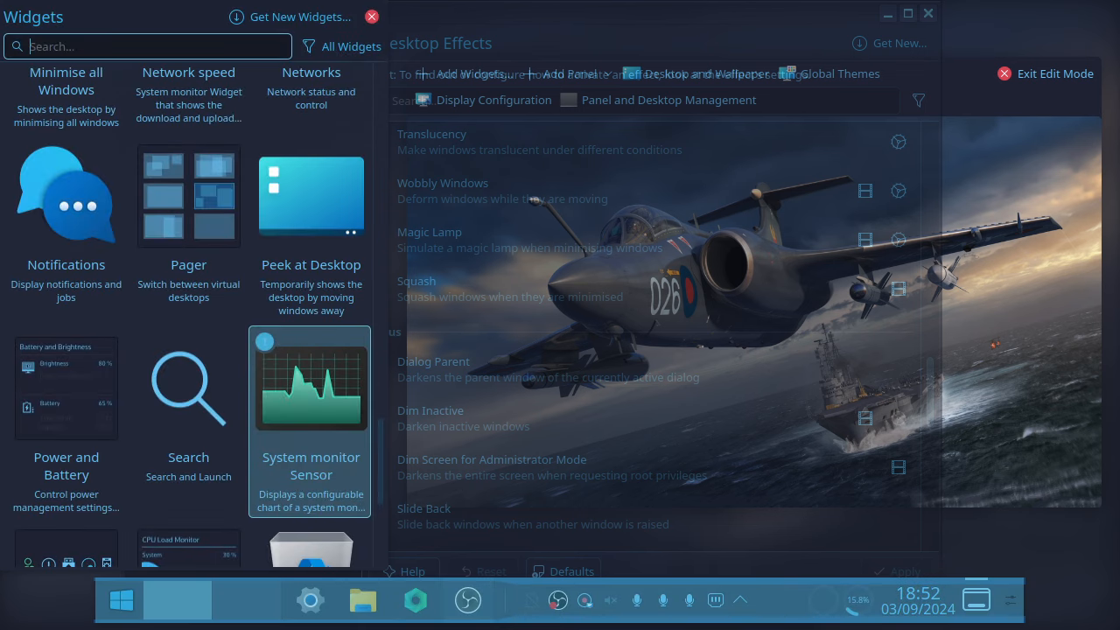
# Configure the System monitor Sensor widget to show the CPU group's Total Usage (%) as its only total sensor, and confirm the settings.
pyautogui.rightClick(824, 601)
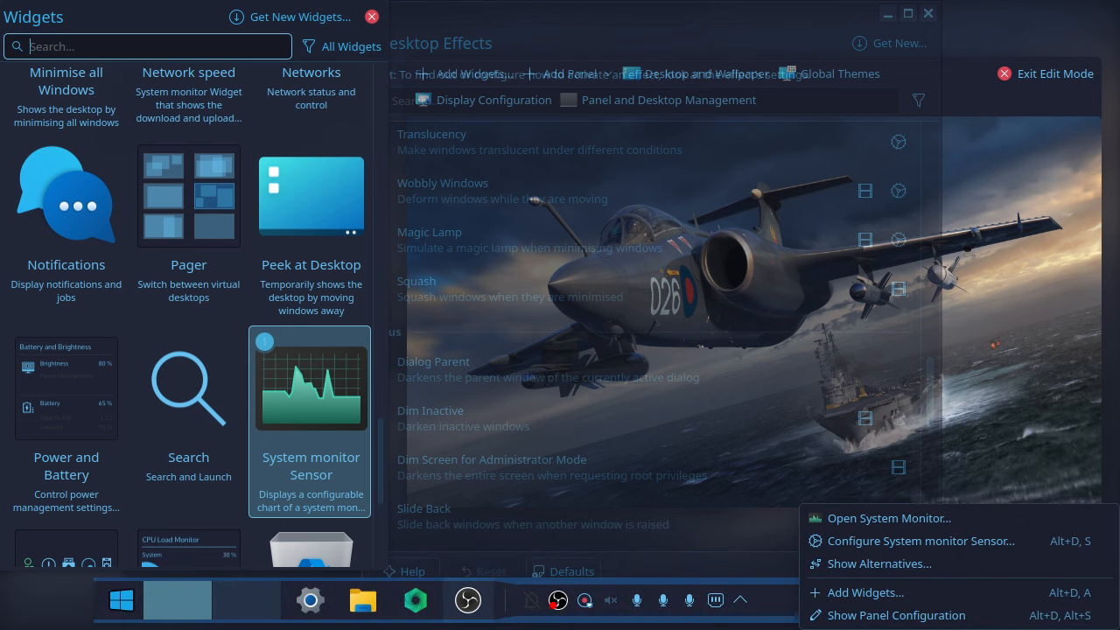
pyautogui.click(921, 541)
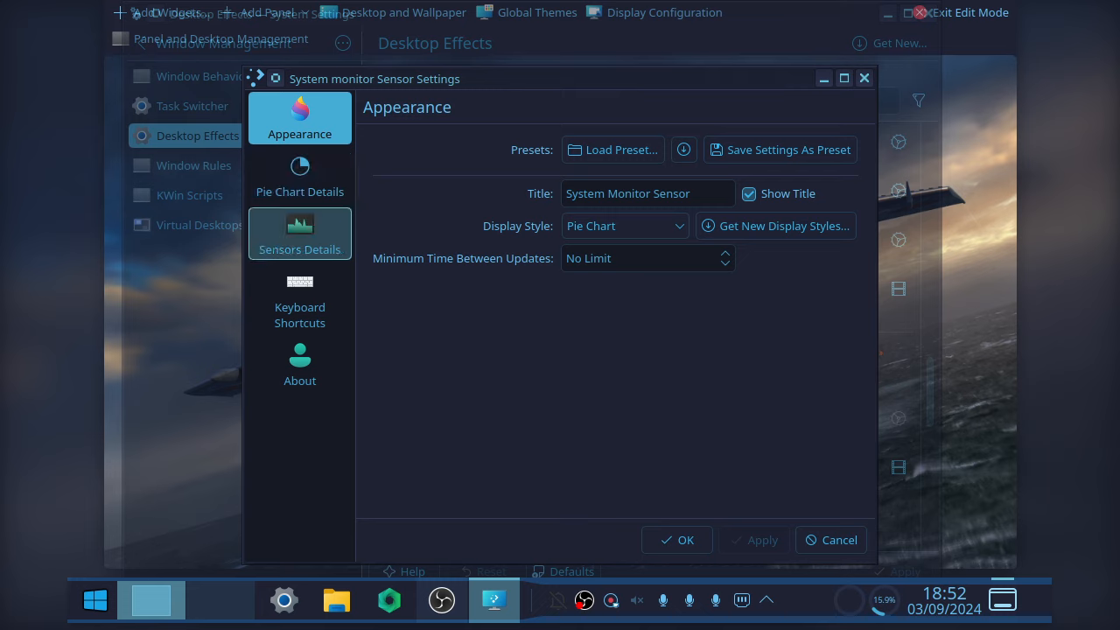
pyautogui.click(300, 234)
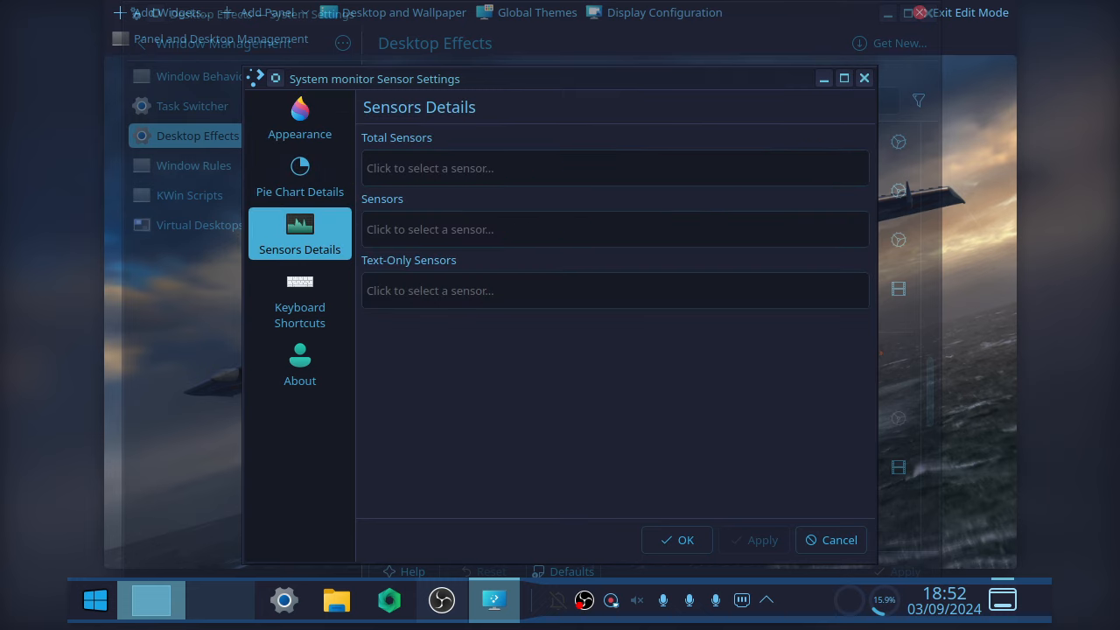
pyautogui.click(525, 168)
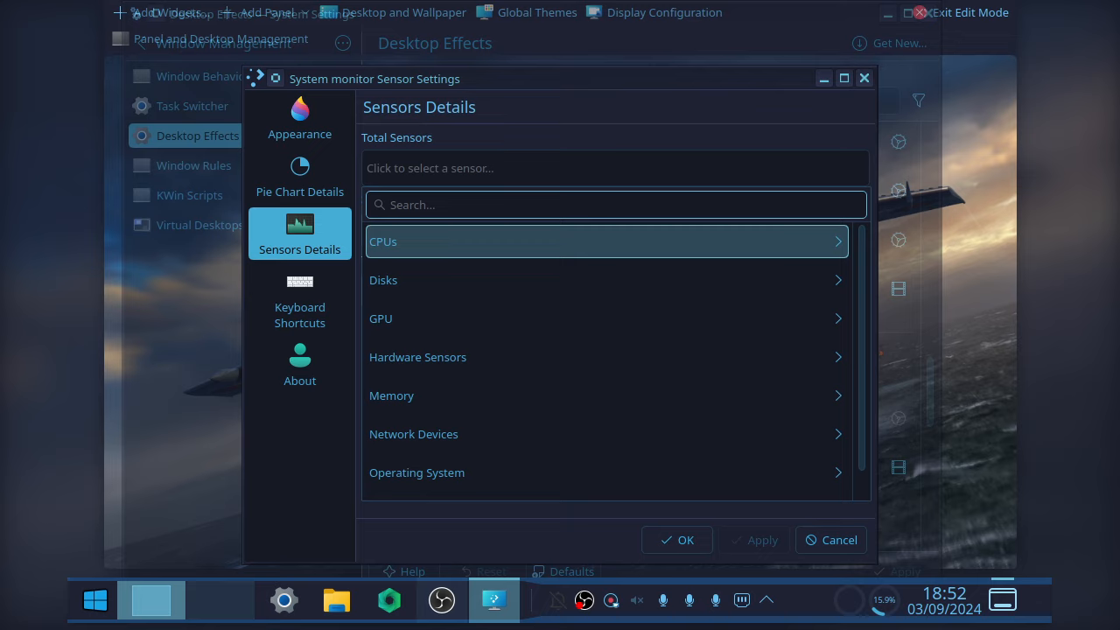
pyautogui.click(607, 242)
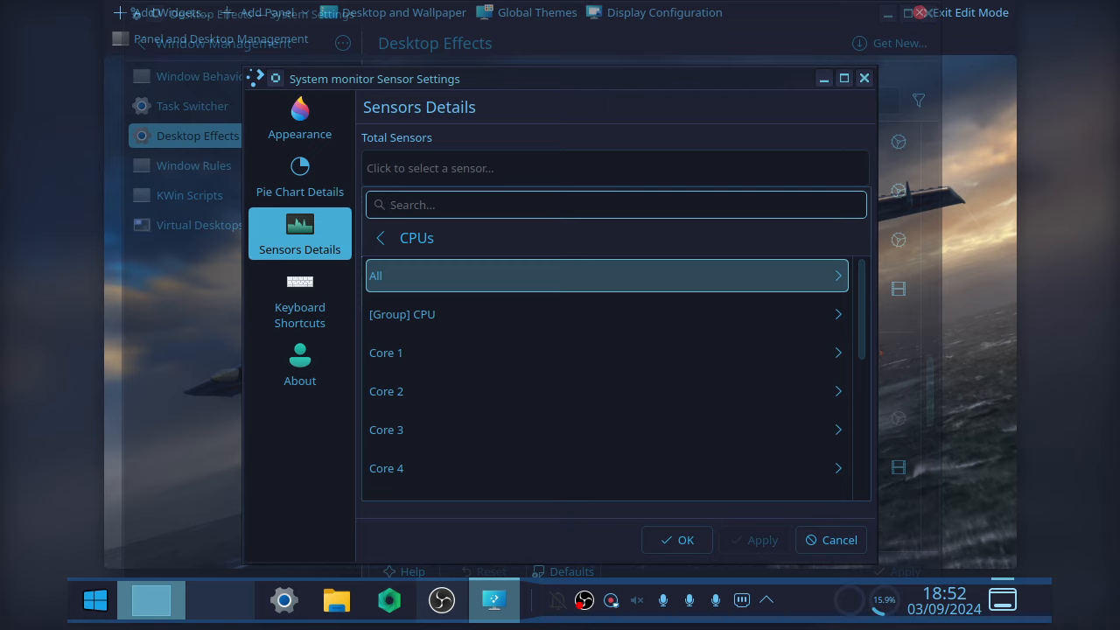
pyautogui.click(608, 314)
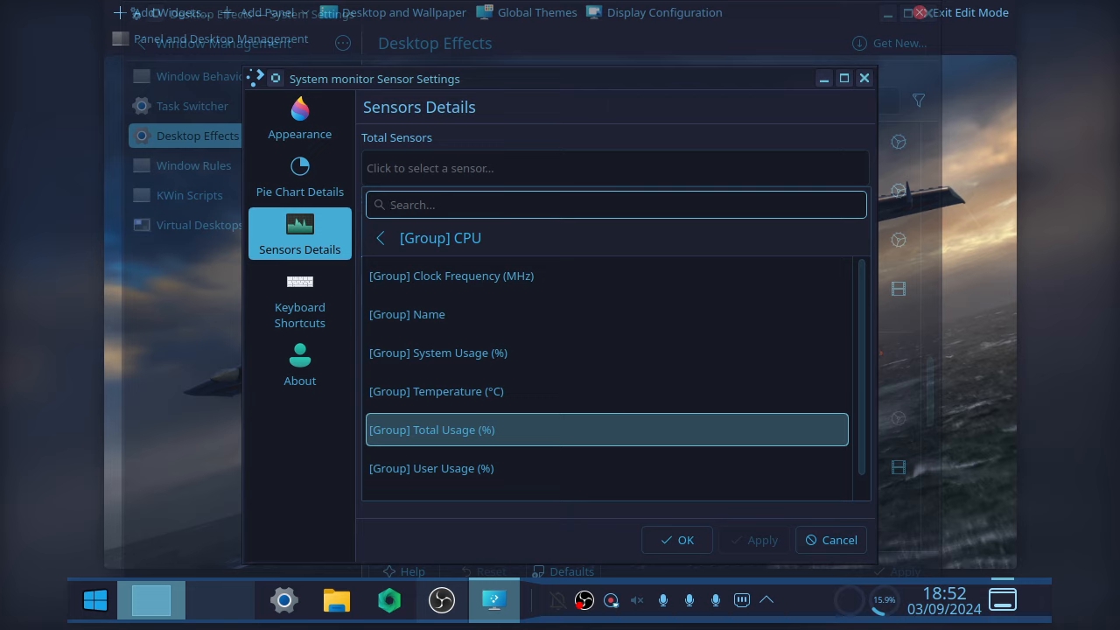
pyautogui.doubleClick(525, 430)
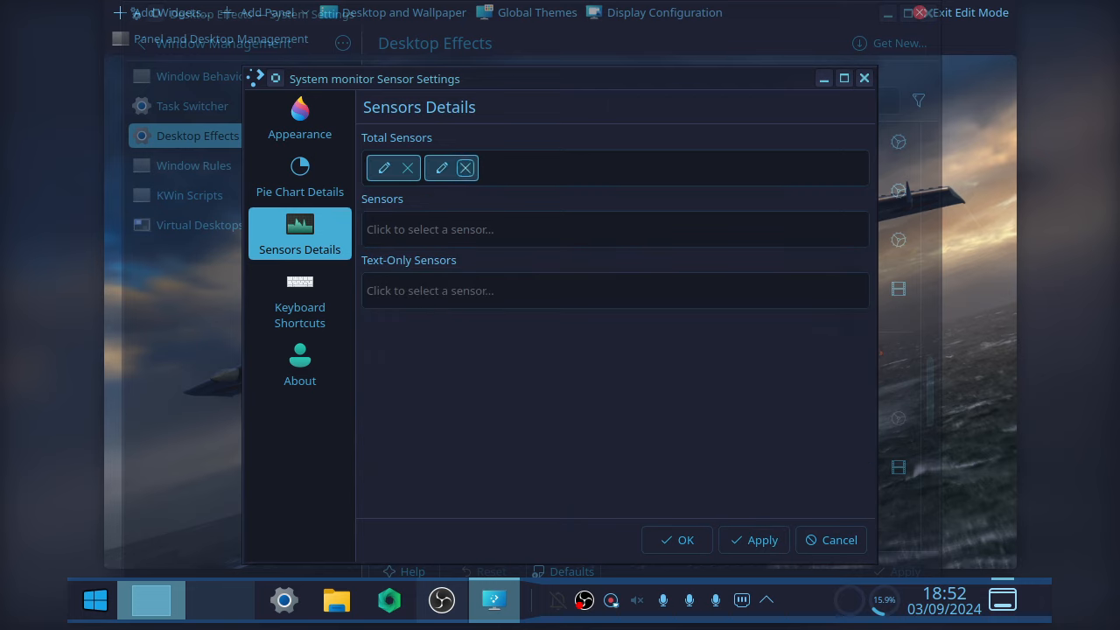
pyautogui.click(466, 167)
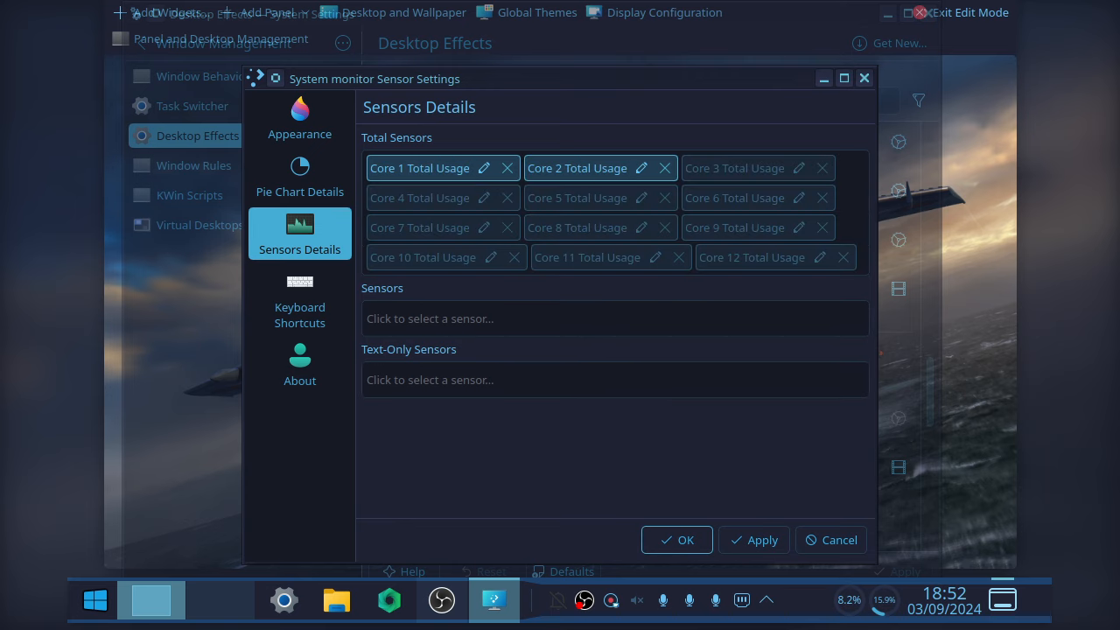
pyautogui.press('Return')
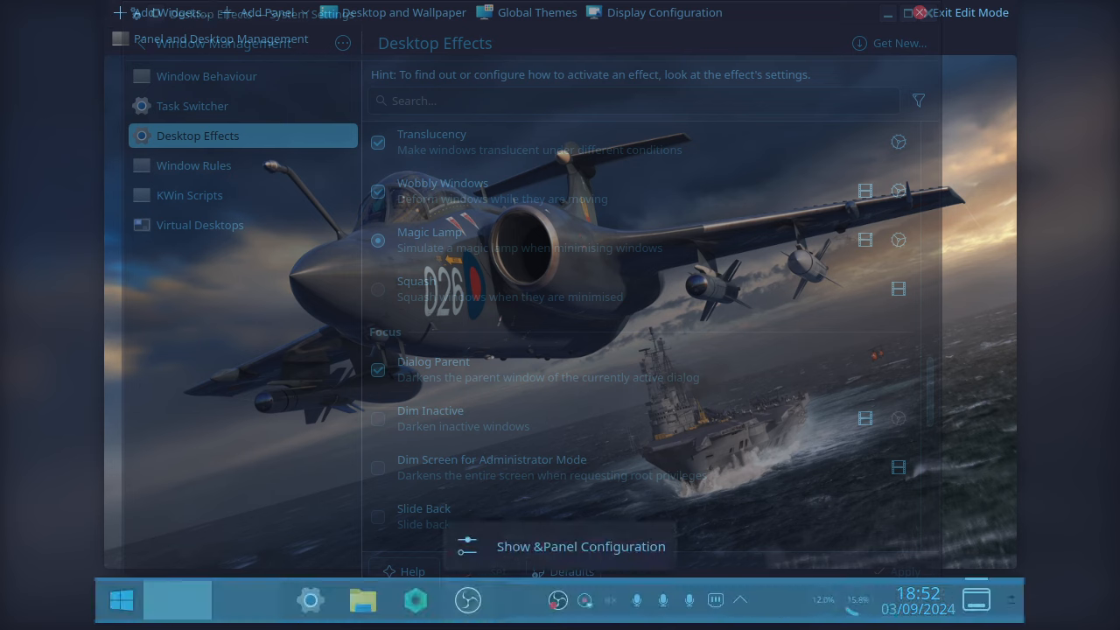
# Leave the desktop's edit mode, keeping the Memory Usage widget as it is.
pyautogui.rightClick(844, 600)
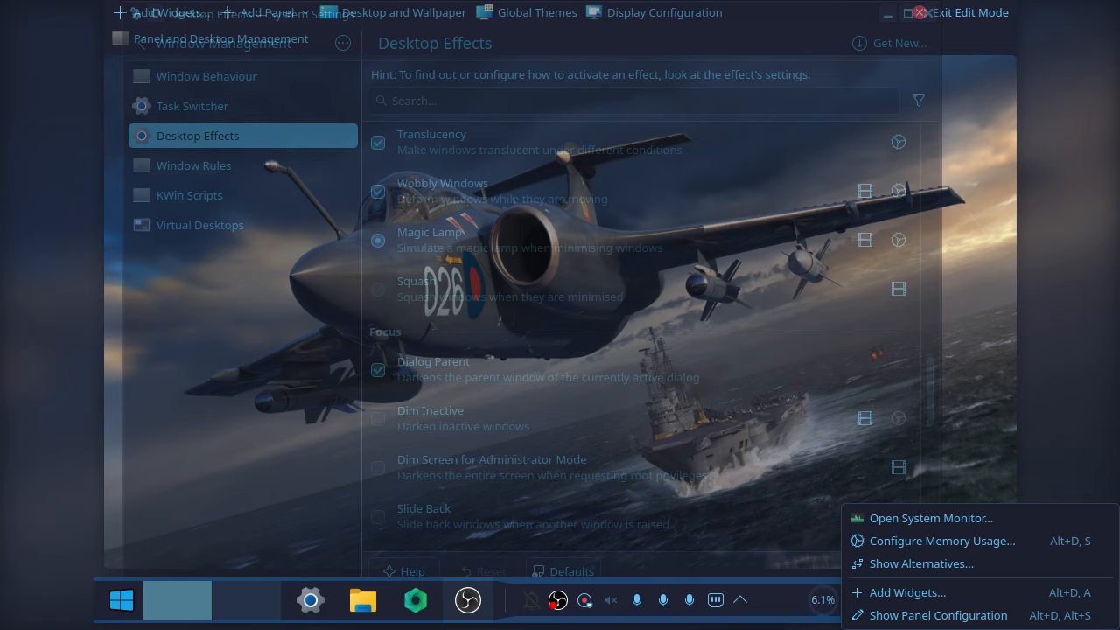
pyautogui.press('Escape')
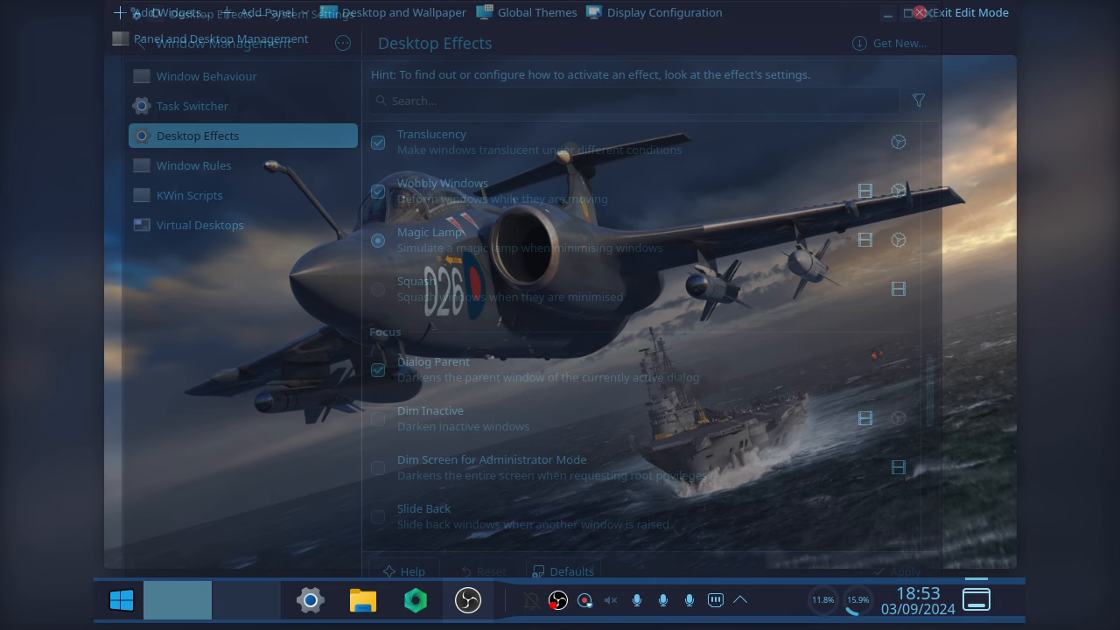
pyautogui.click(920, 13)
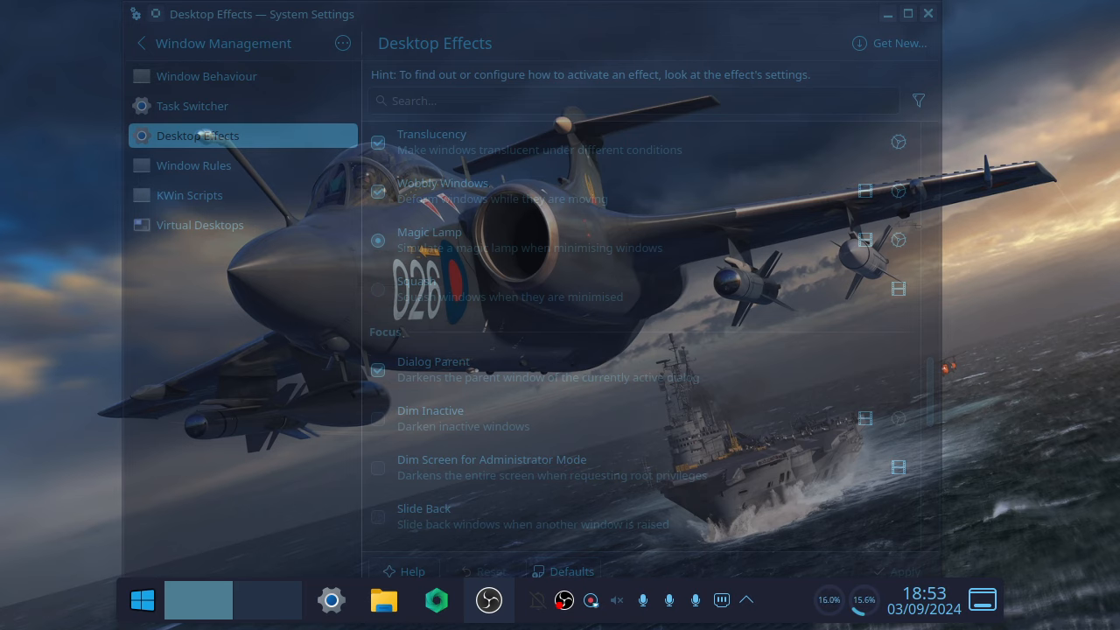
# Move the Pager to just before the CPU sensor widget, remove the System Tray from the panel, and finish editing.
pyautogui.rightClick(786, 602)
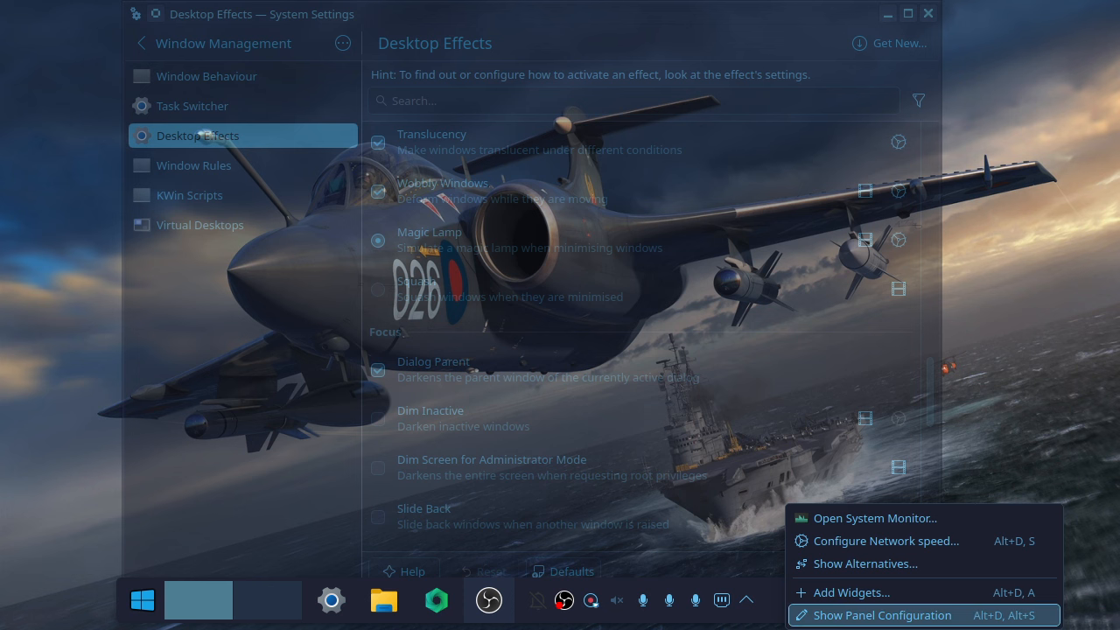
pyautogui.click(880, 615)
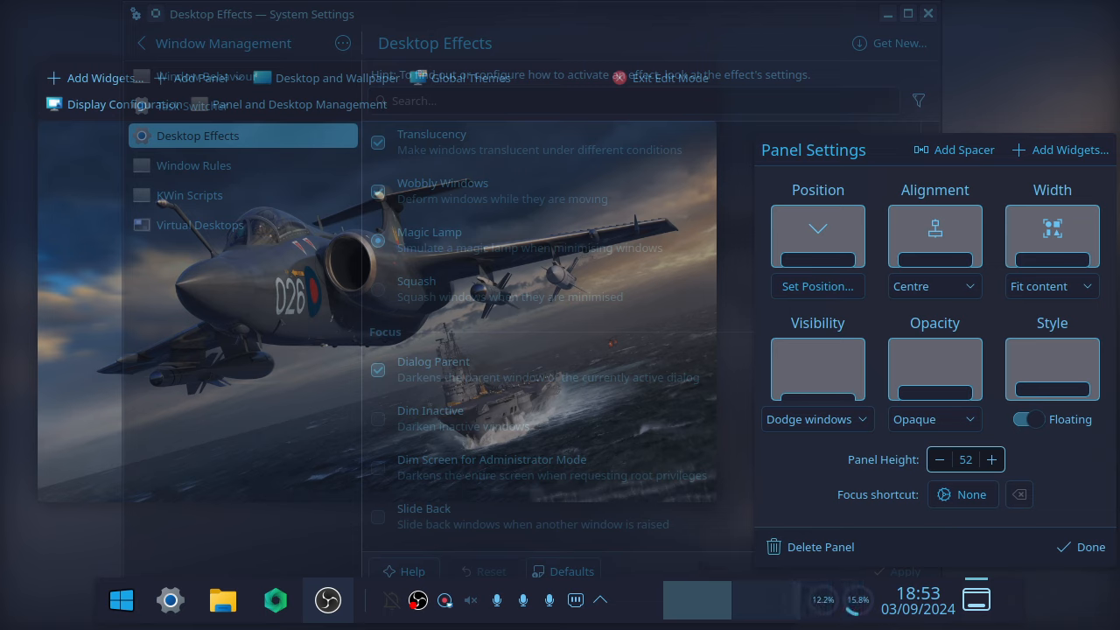
pyautogui.moveTo(645, 601)
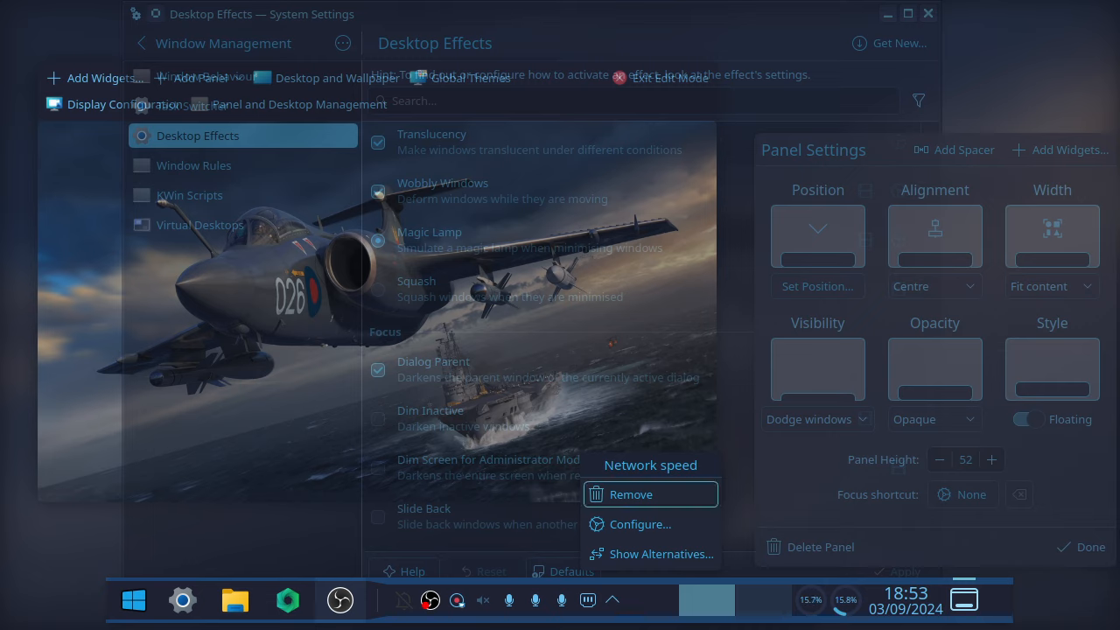
pyautogui.moveTo(499, 600)
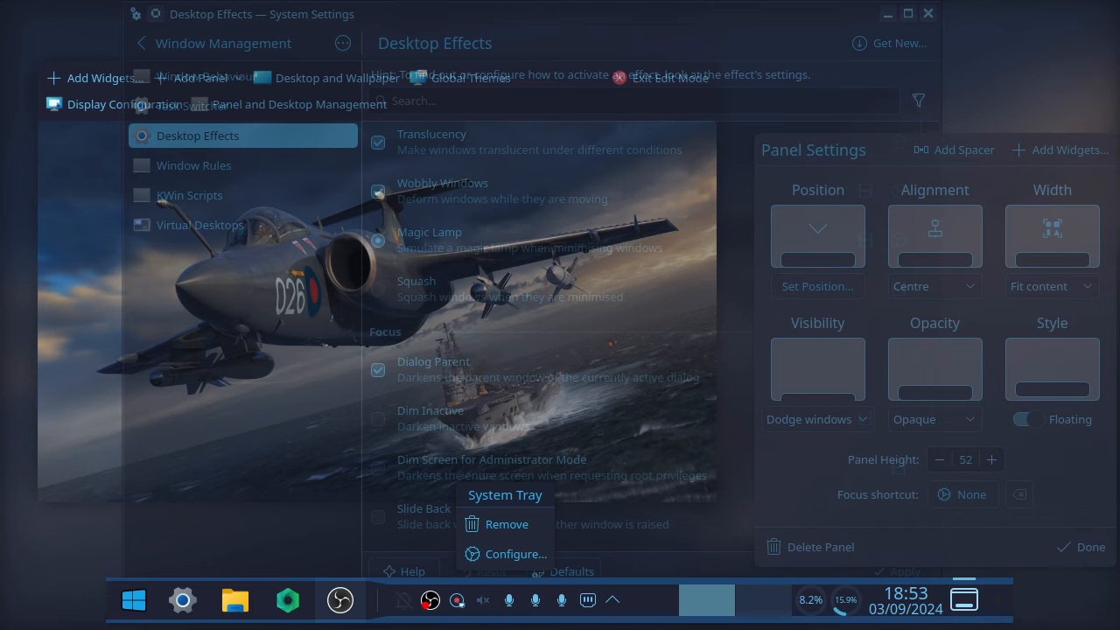
pyautogui.click(496, 524)
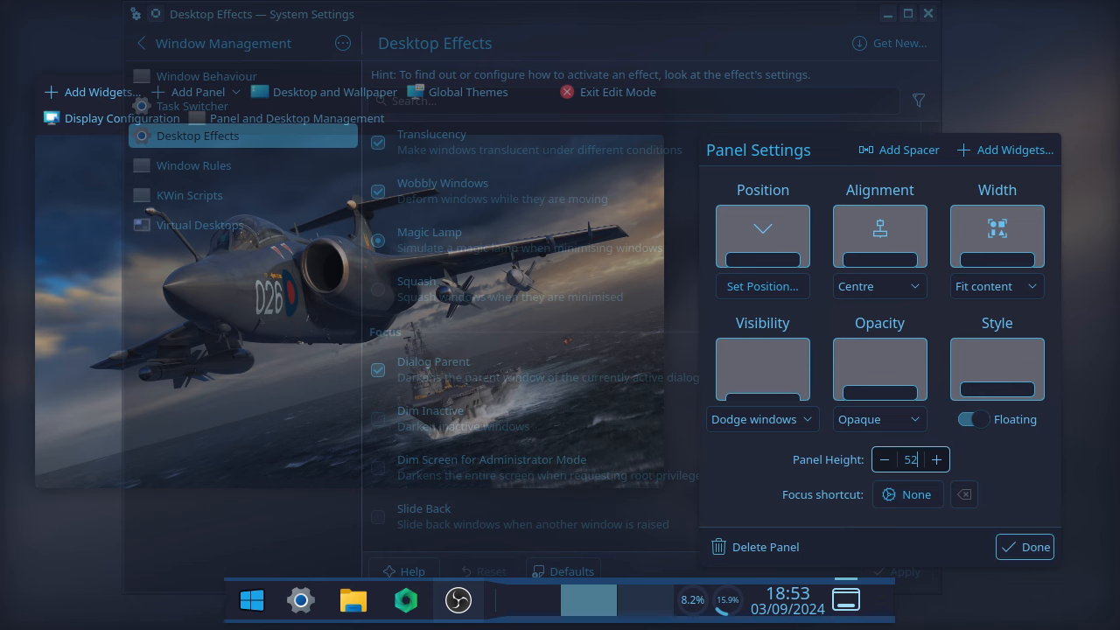
pyautogui.click(1027, 547)
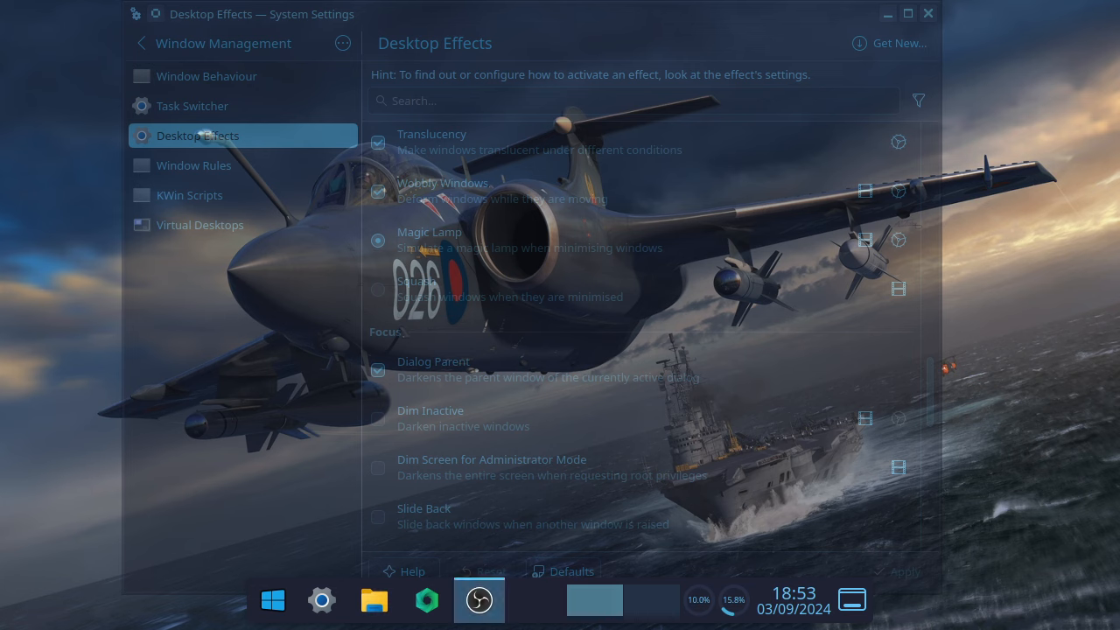
# Open the application launcher to check how it looks with the customized panel, and close it.
pyautogui.press('super')
pyautogui.press('Escape')
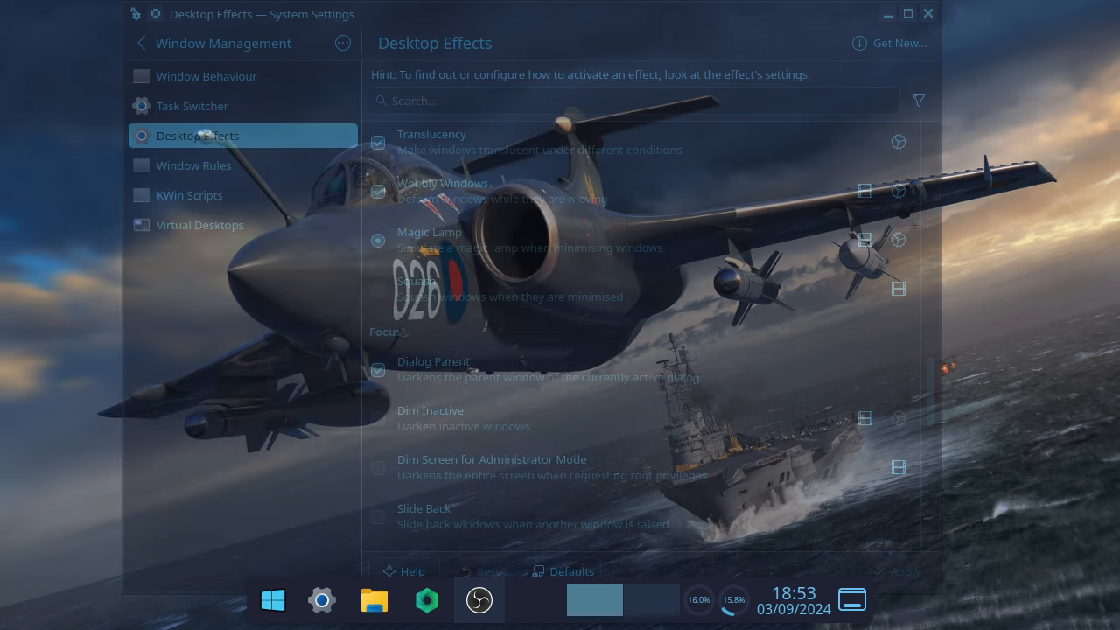
pyautogui.press('super')
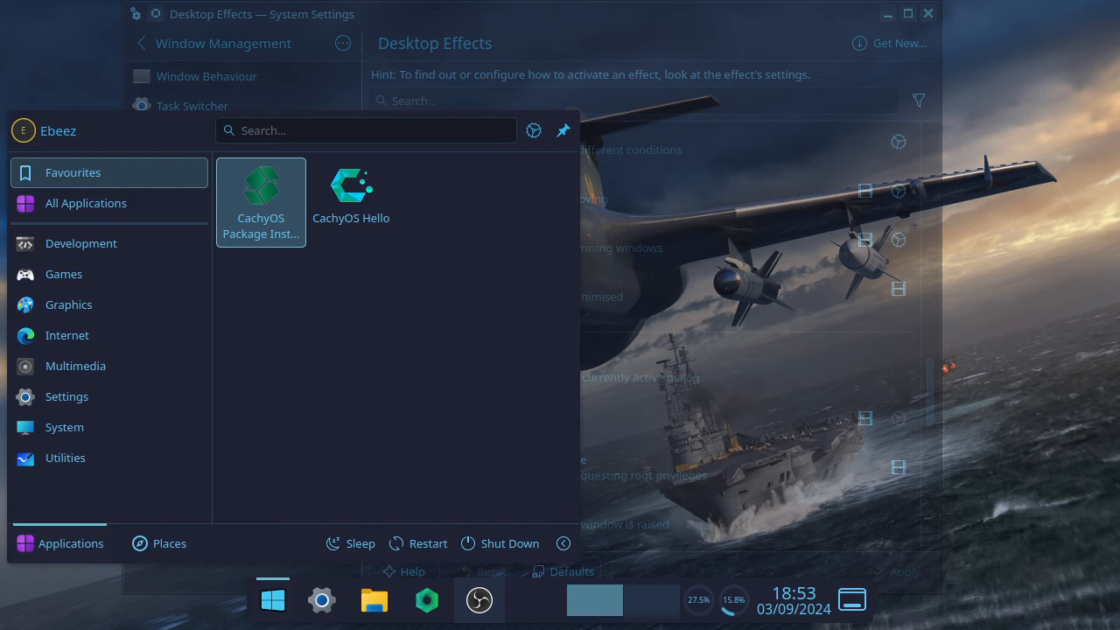
pyautogui.press('Escape')
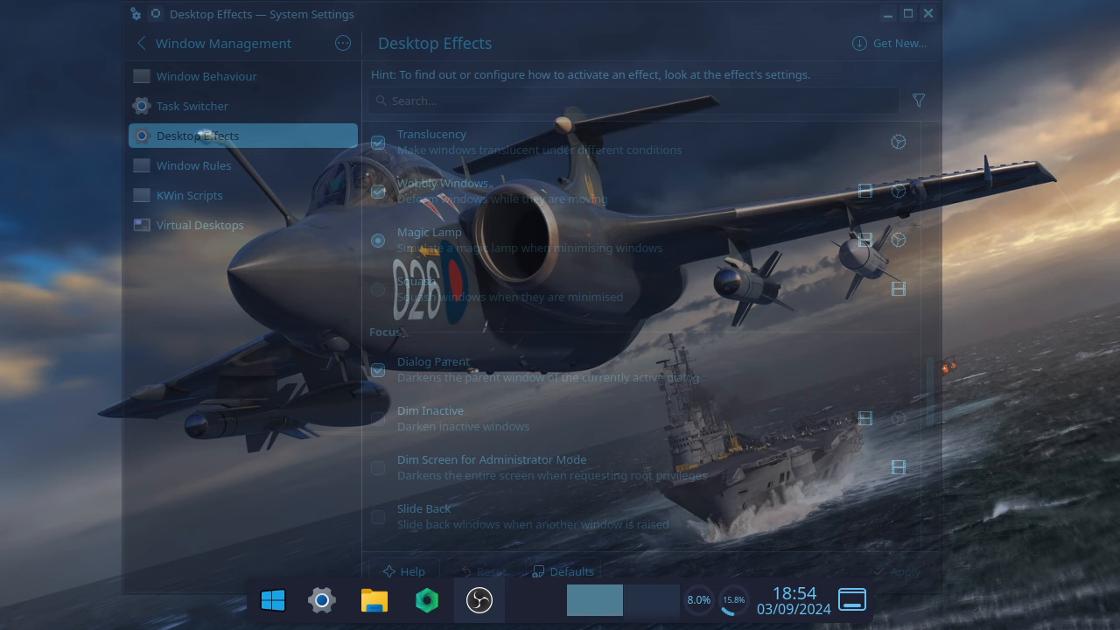
# Switch to the OBS window, minimise it to show the desktop, and bring it up again.
pyautogui.click(479, 601)
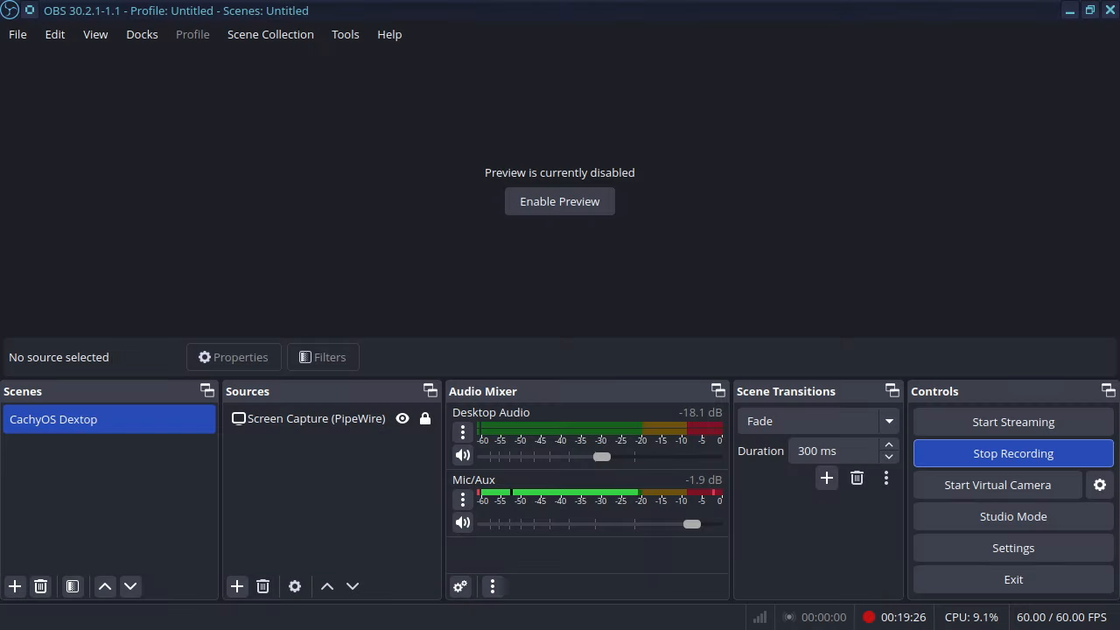
pyautogui.click(1069, 10)
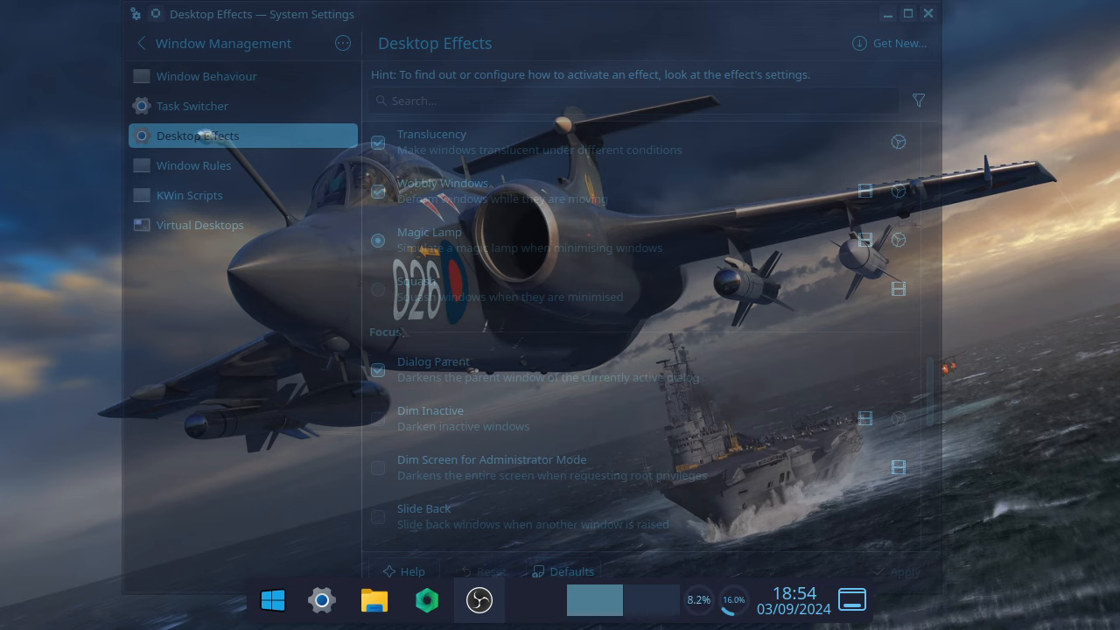
pyautogui.click(479, 600)
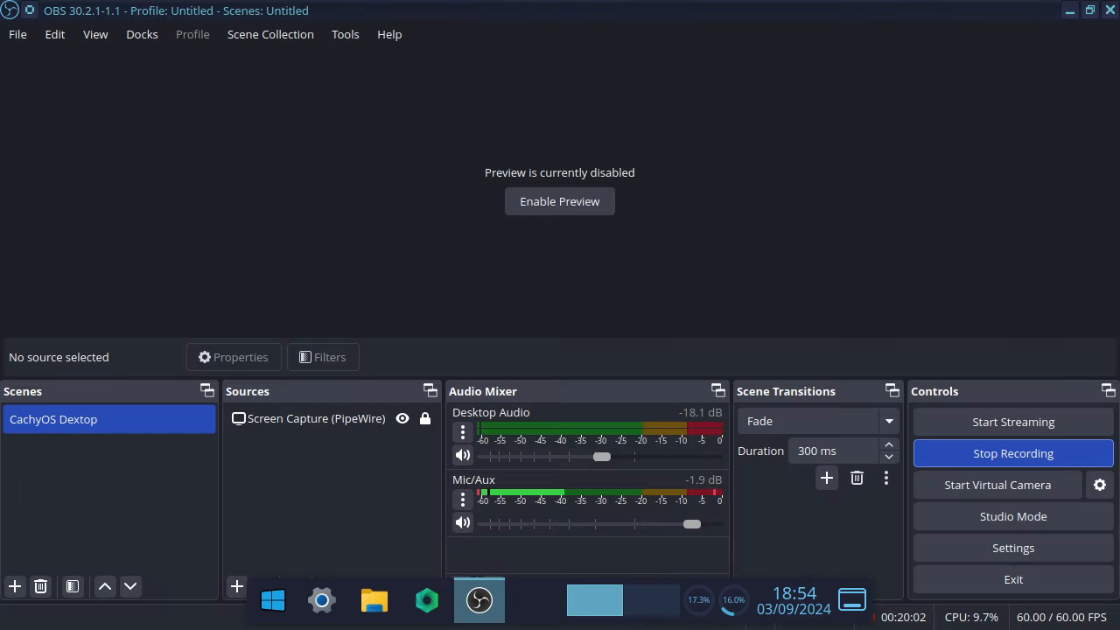